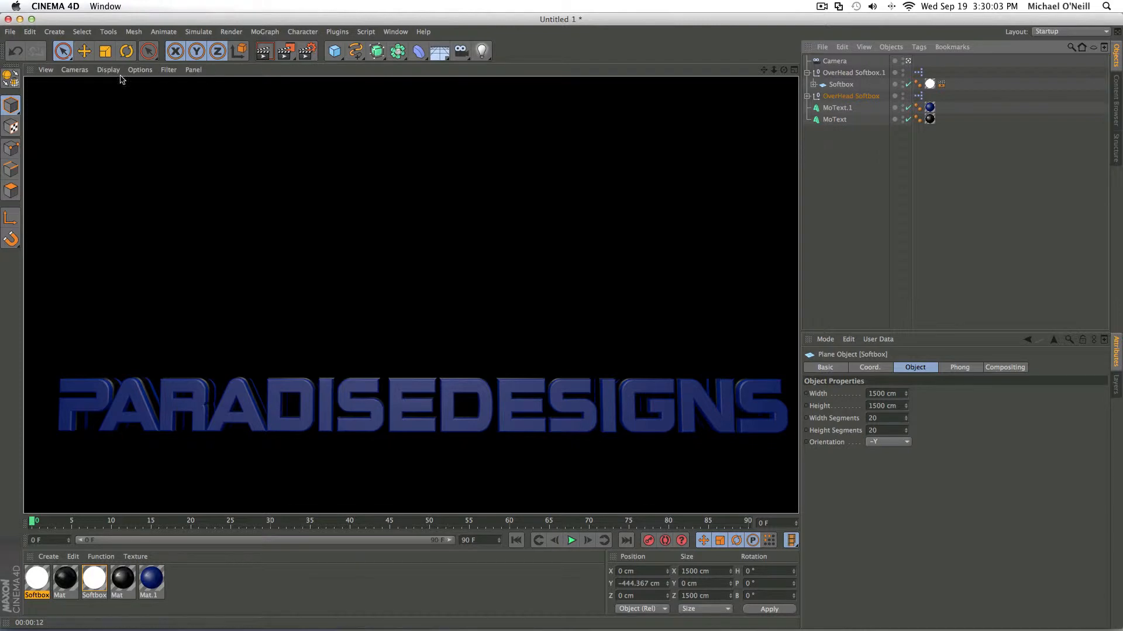
- Create a new project and add a MoGraph MoText object to the scene
click(11, 32)
click(24, 50)
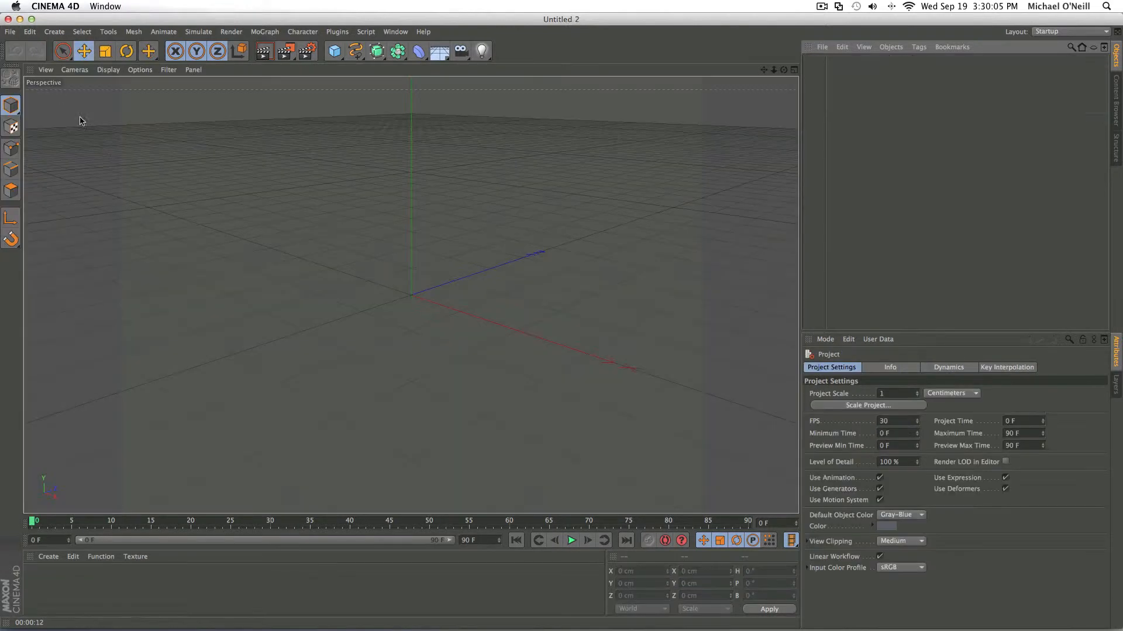
click(265, 32)
click(274, 171)
drag(784, 69, 821, 42)
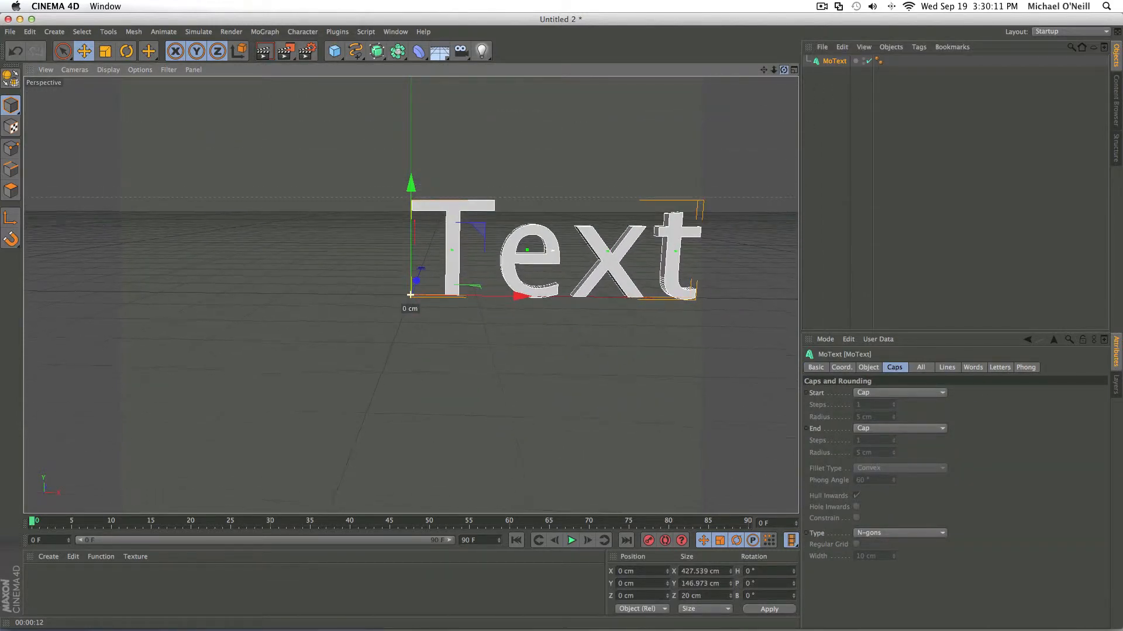
drag(764, 70, 658, 86)
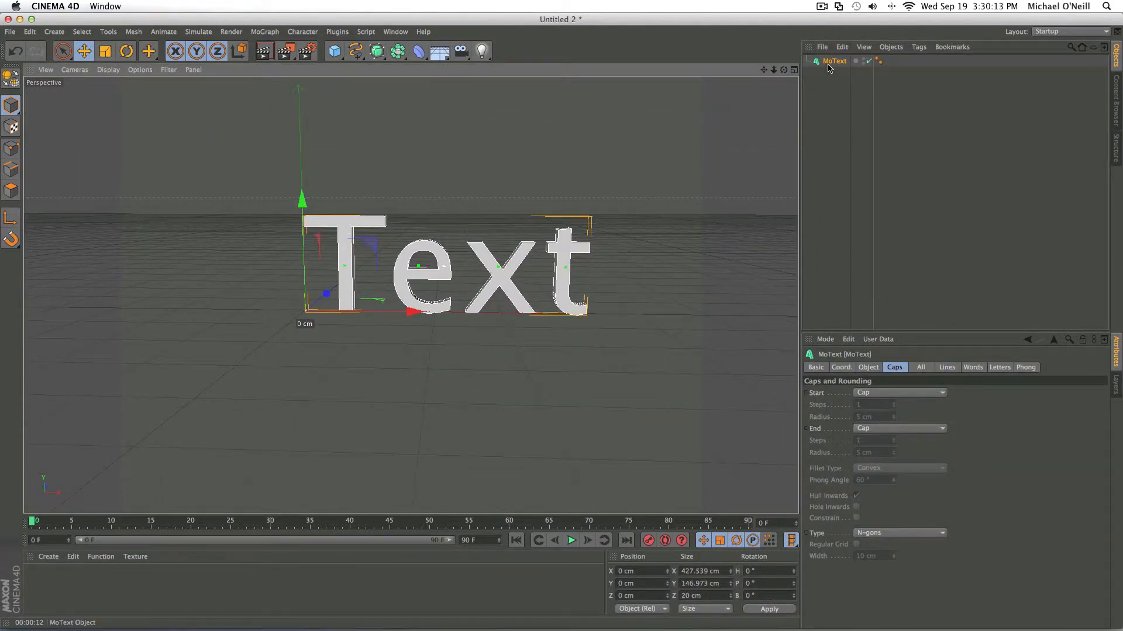
click(842, 367)
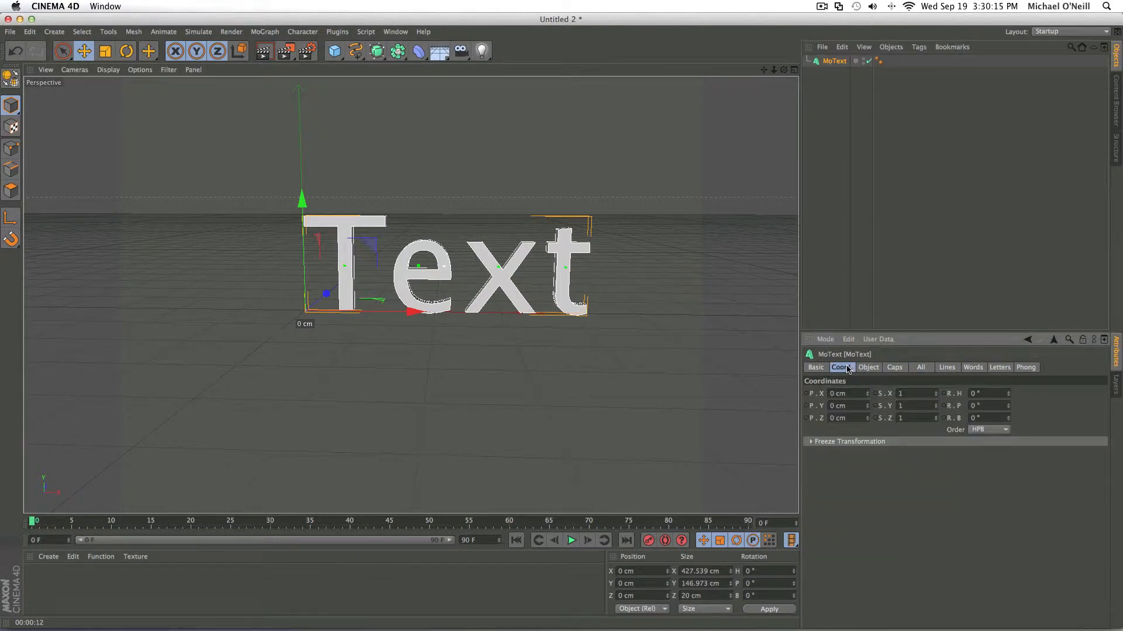
click(55, 6)
click(85, 21)
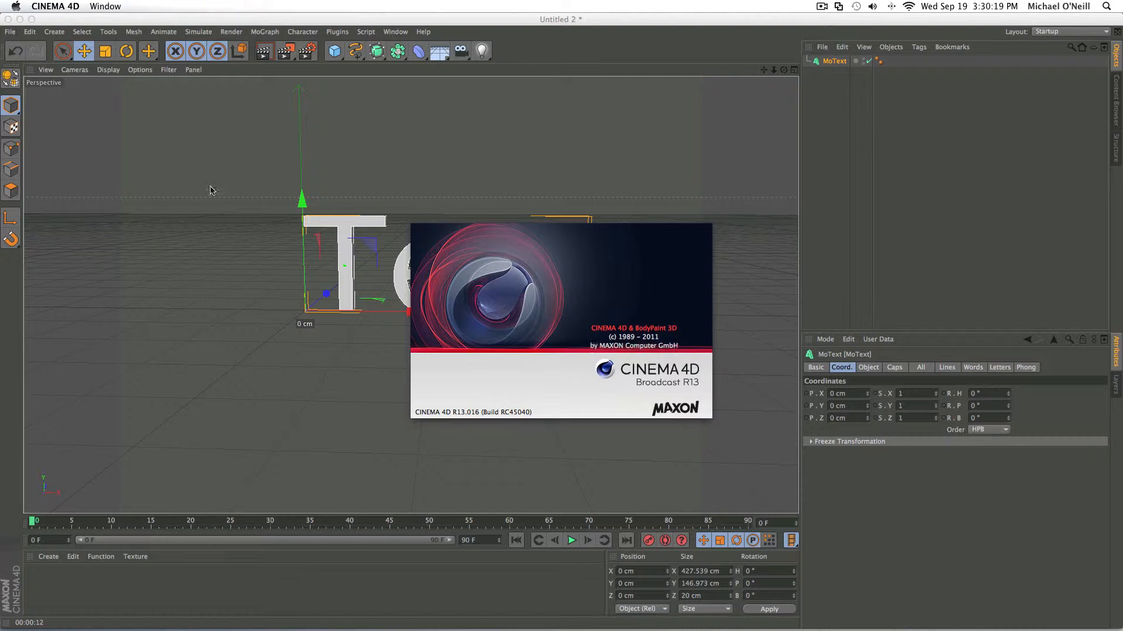
click(55, 6)
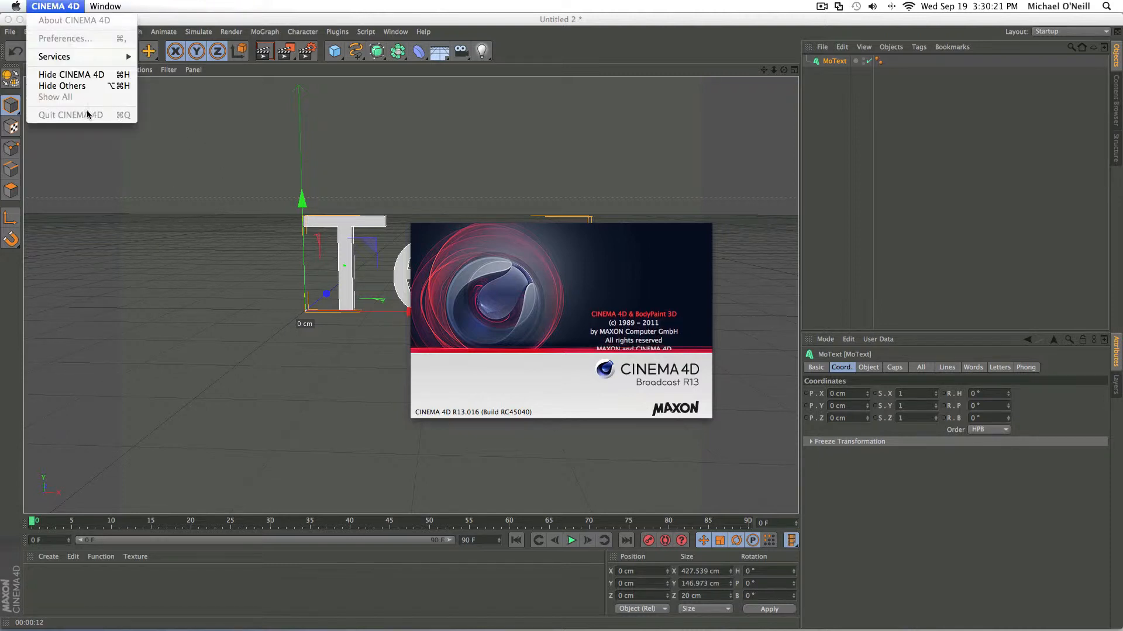
click(151, 19)
click(103, 5)
click(107, 7)
click(112, 8)
click(279, 92)
mouse_move(281, 18)
mouse_down()
mouse_move(303, 20)
mouse_move(286, 17)
mouse_up()
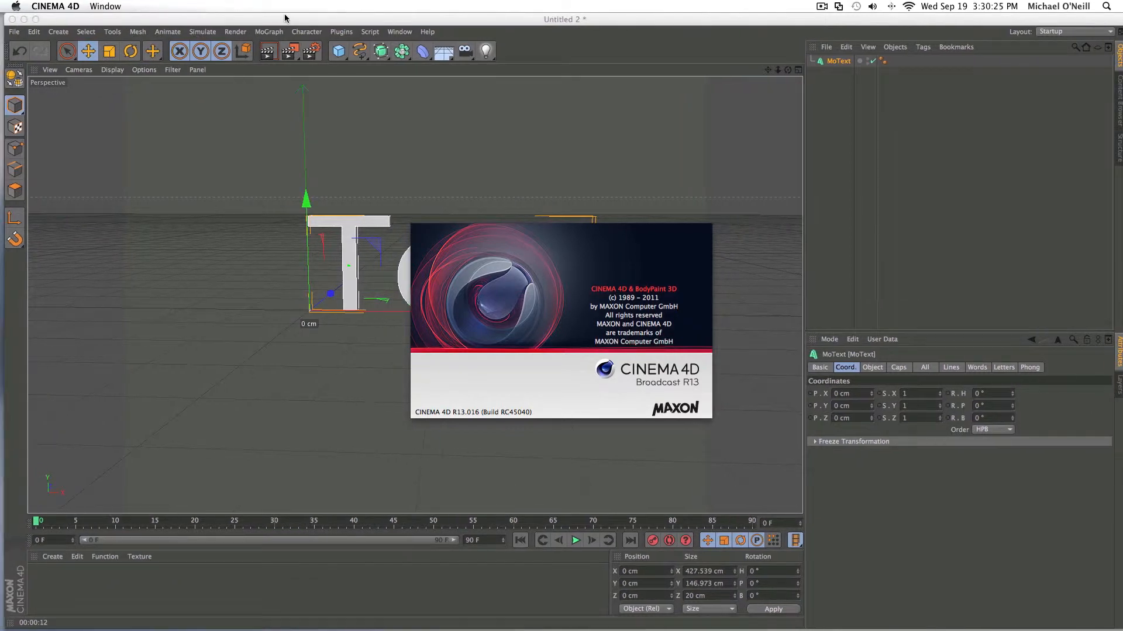
mouse_move(409, 629)
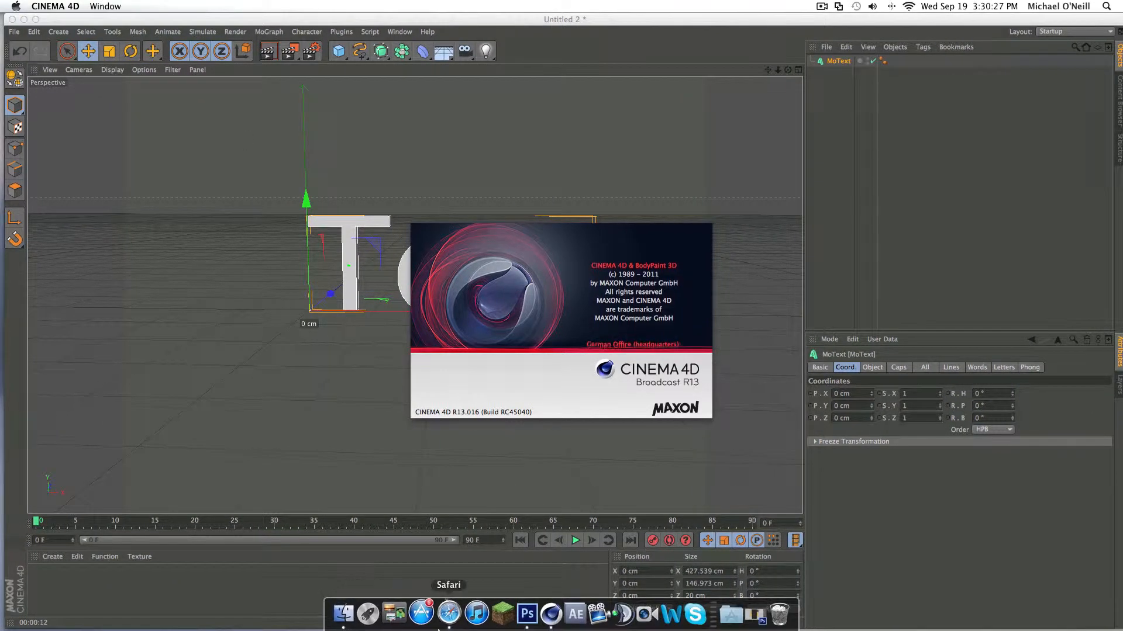
click(517, 613)
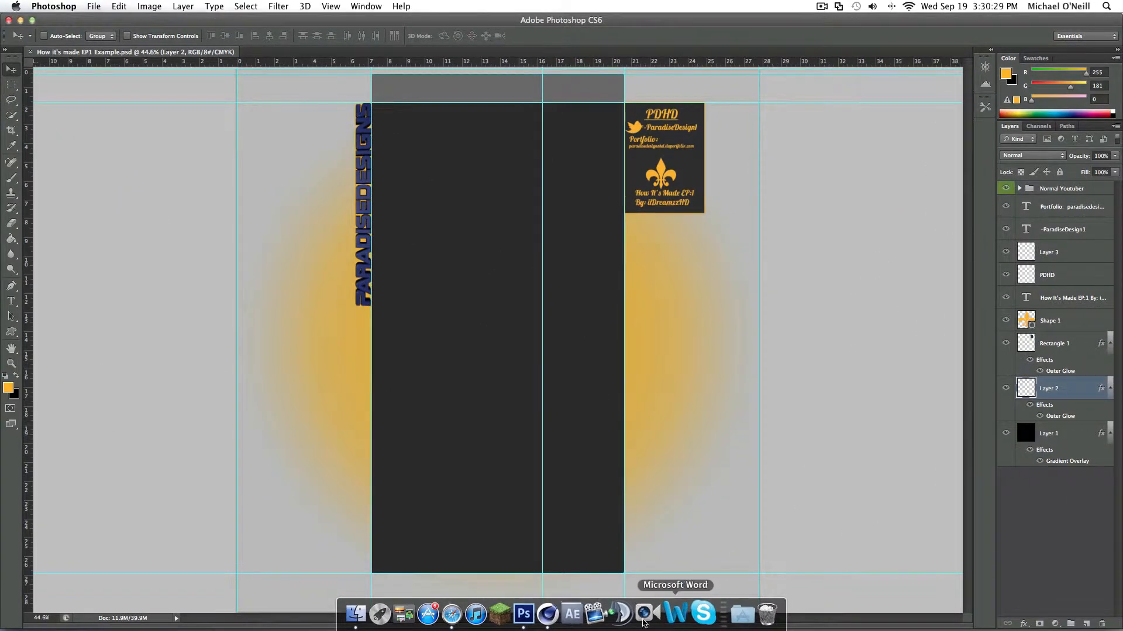
click(554, 614)
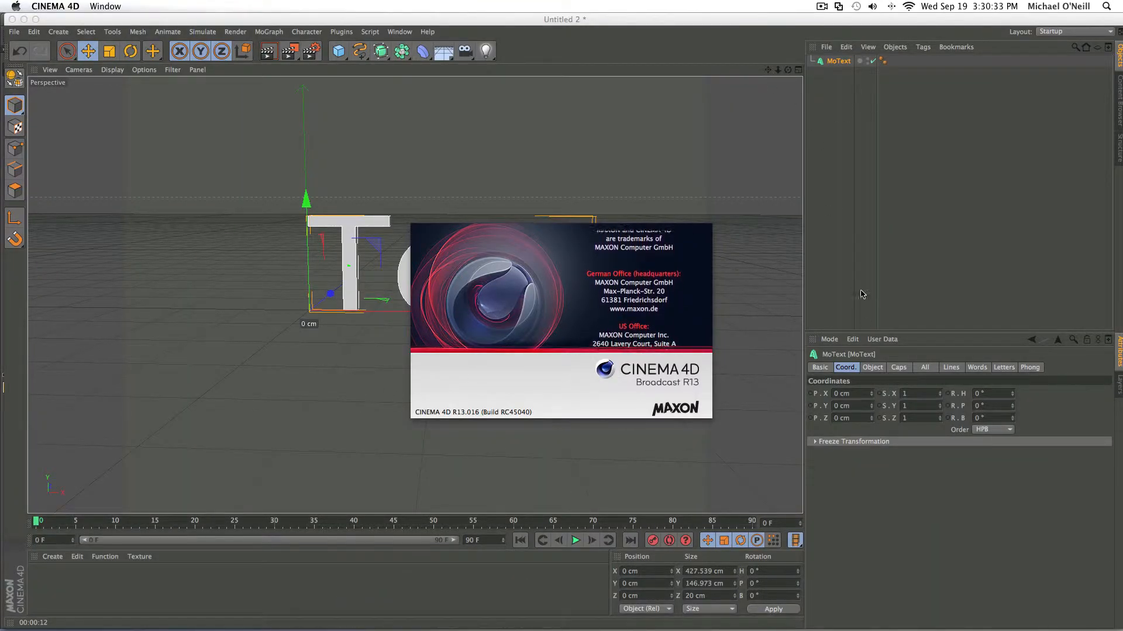
mouse_move(725, 19)
mouse_down()
mouse_move(811, 19)
mouse_move(665, 14)
mouse_move(719, 15)
mouse_up()
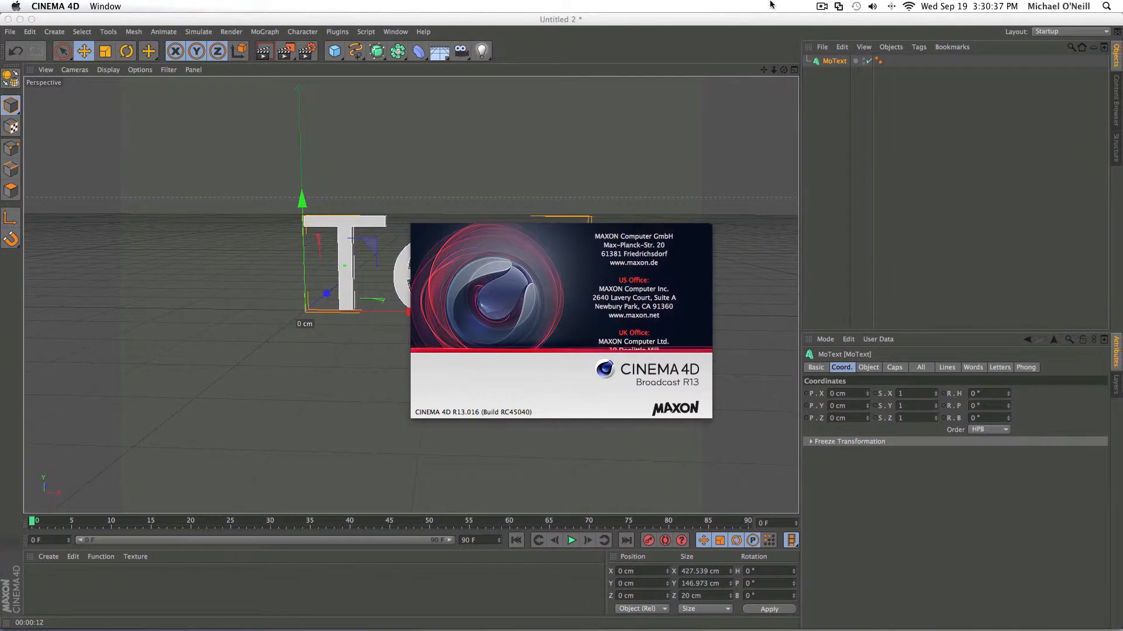
click(821, 7)
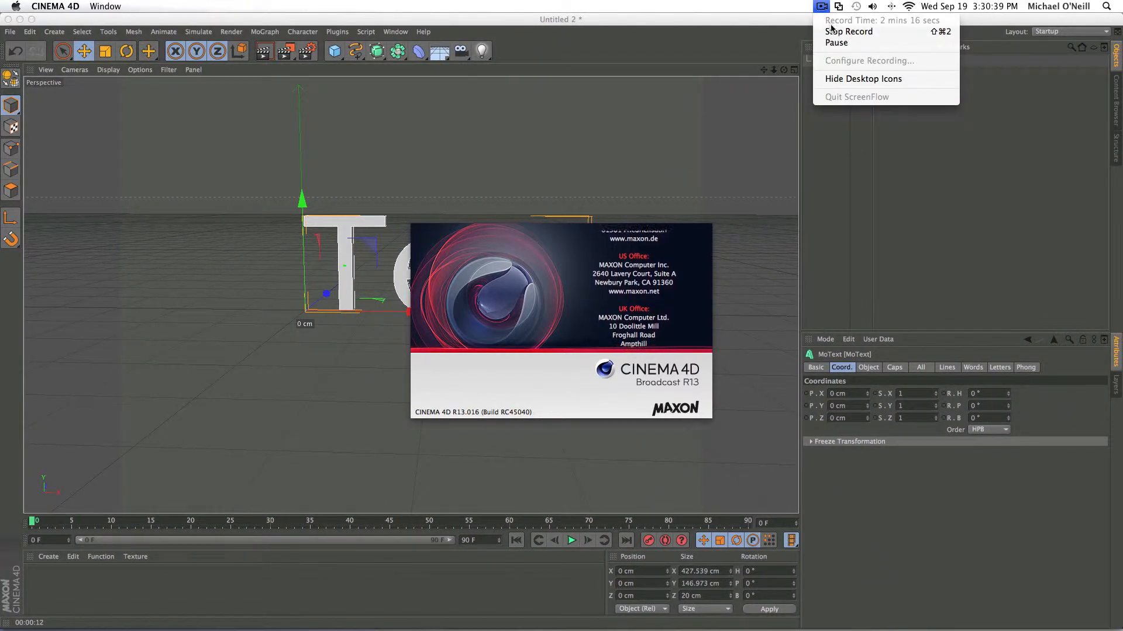
click(836, 42)
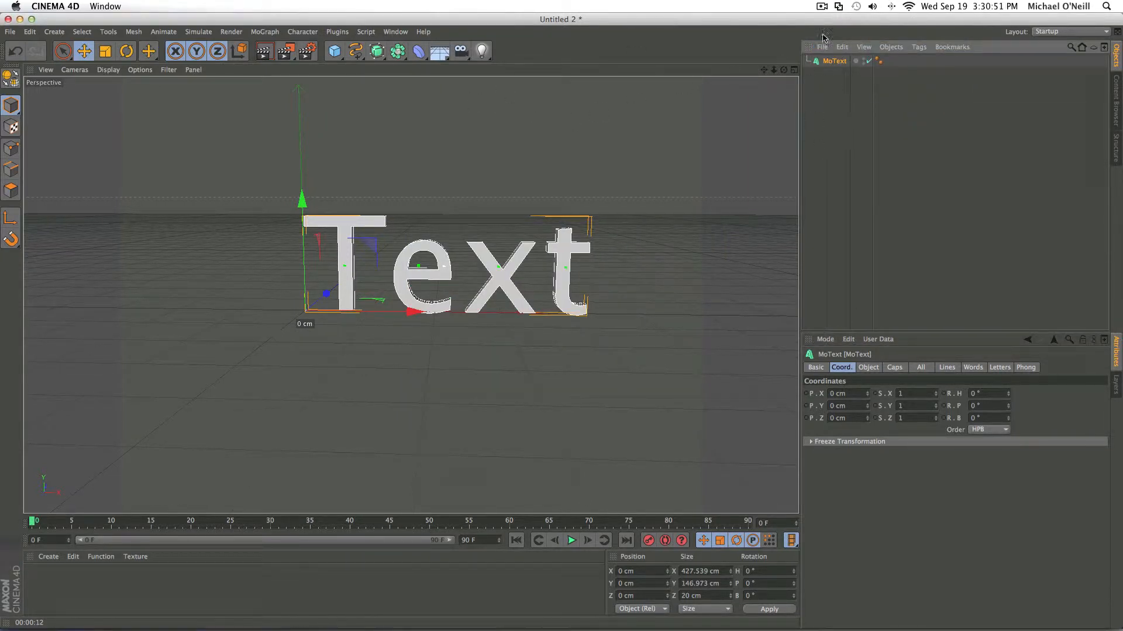
- Set the MoText object's text to "ParadiseDesigns" and its extrusion depth to 100
click(868, 367)
drag(882, 423, 823, 421)
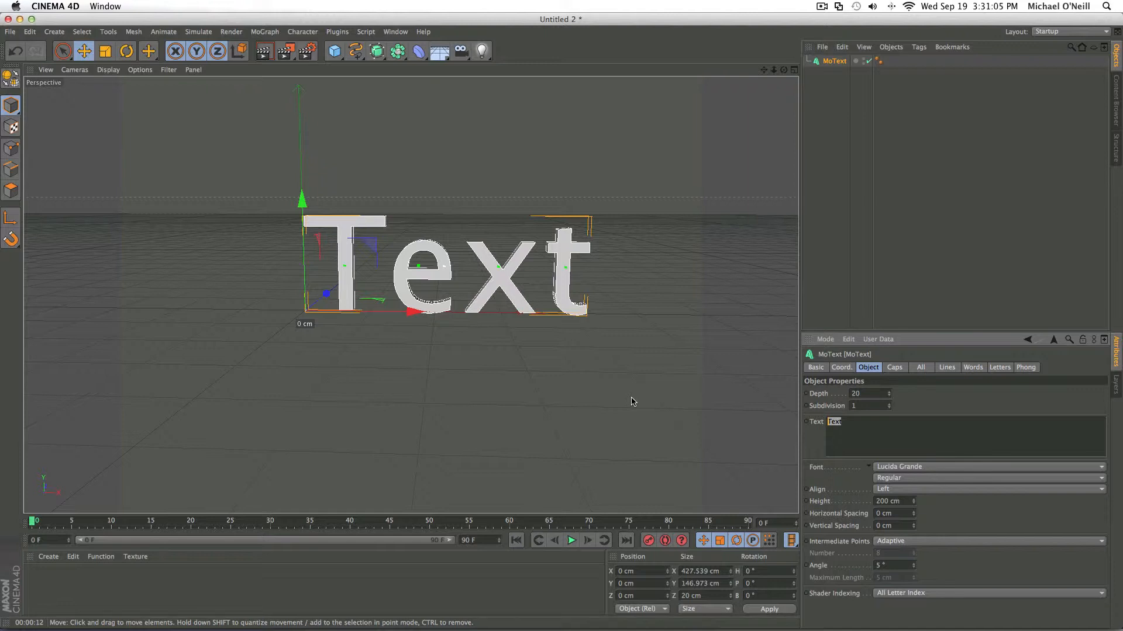
text(ParadiseDesigns)
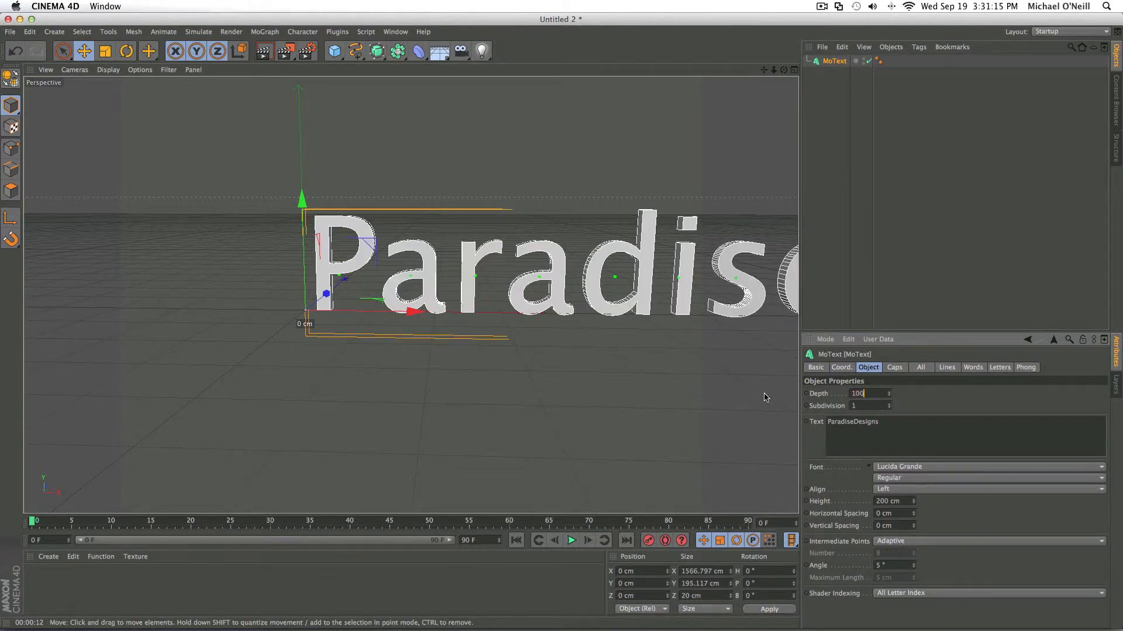
key(Return)
- Try the Techno Hideo font on the ParadiseDesigns text
drag(764, 70, 521, 75)
drag(411, 295, 401, 296)
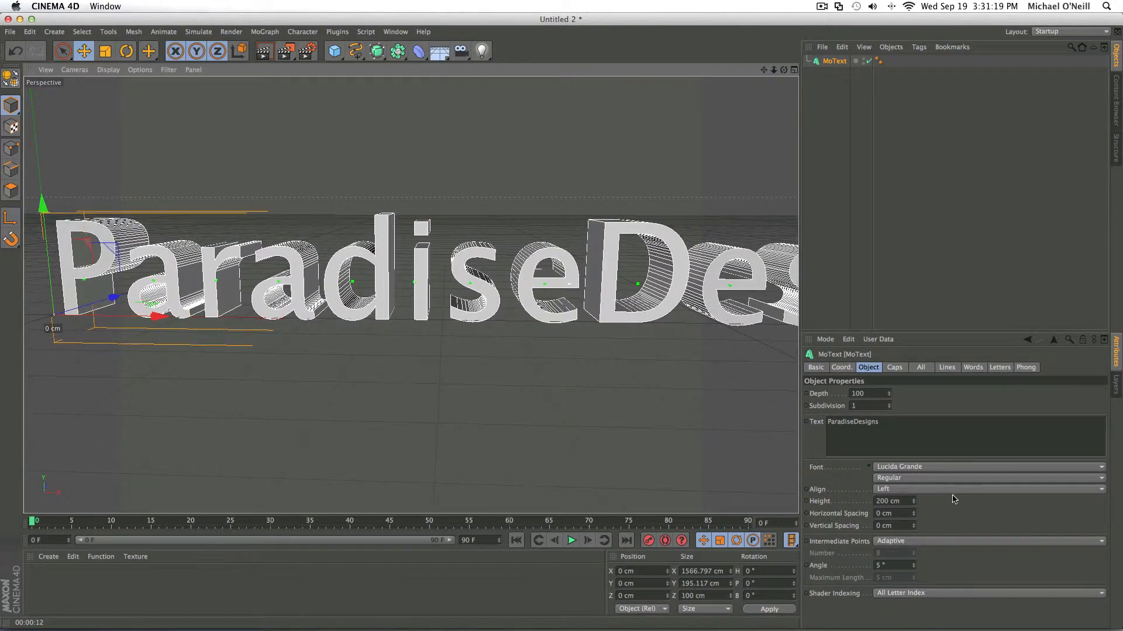
click(895, 426)
drag(885, 431, 749, 412)
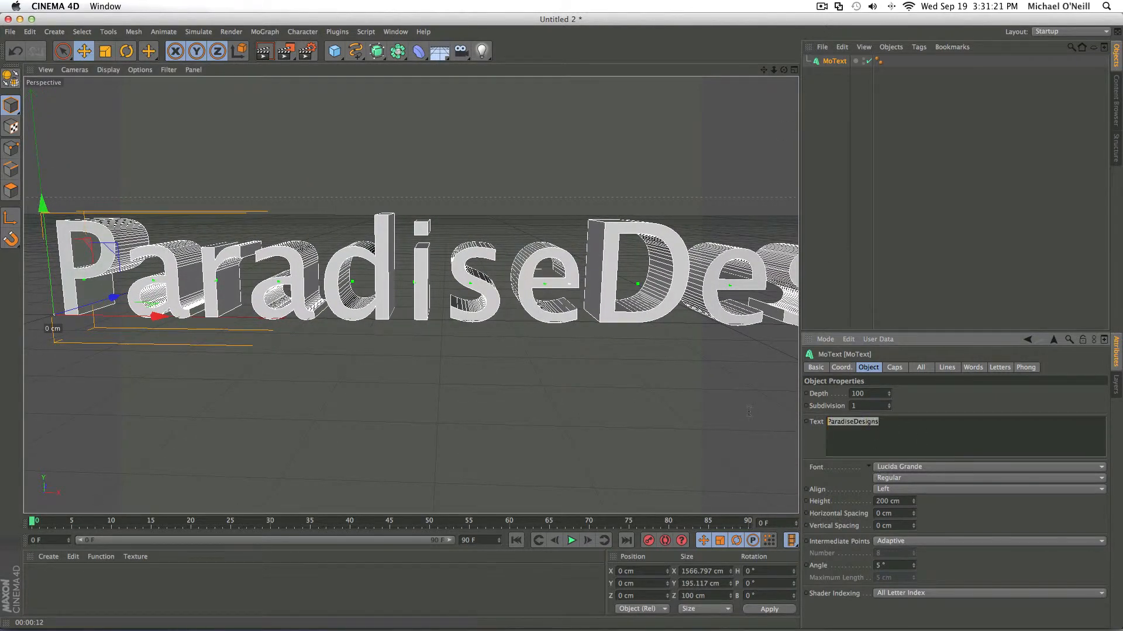
click(923, 468)
scroll(916, 421, down, 8)
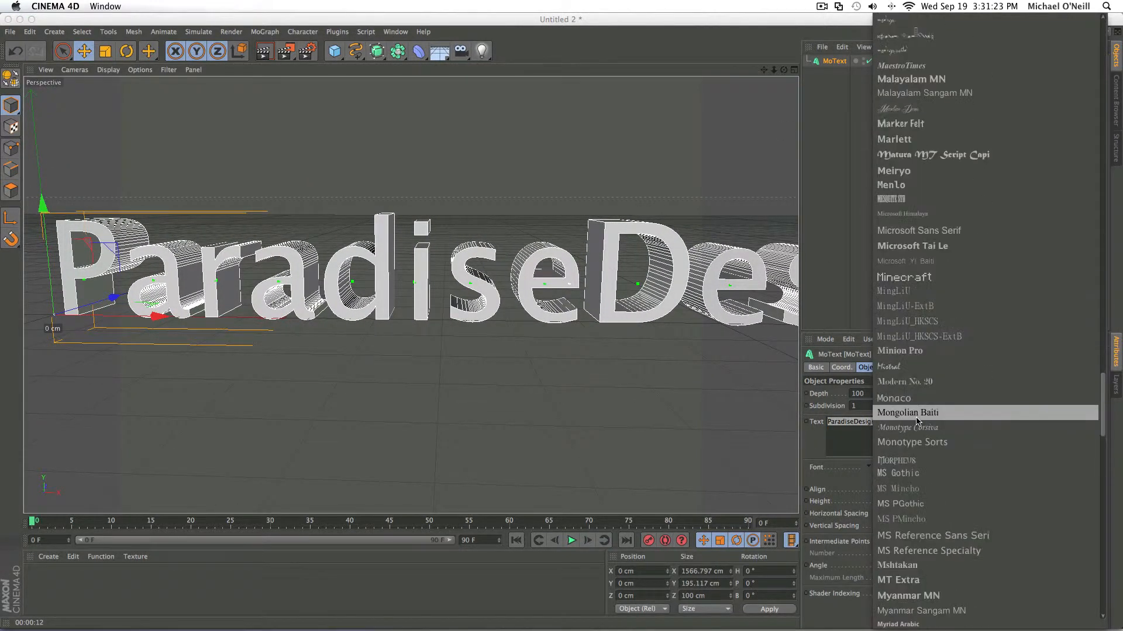
scroll(916, 421, down, 5)
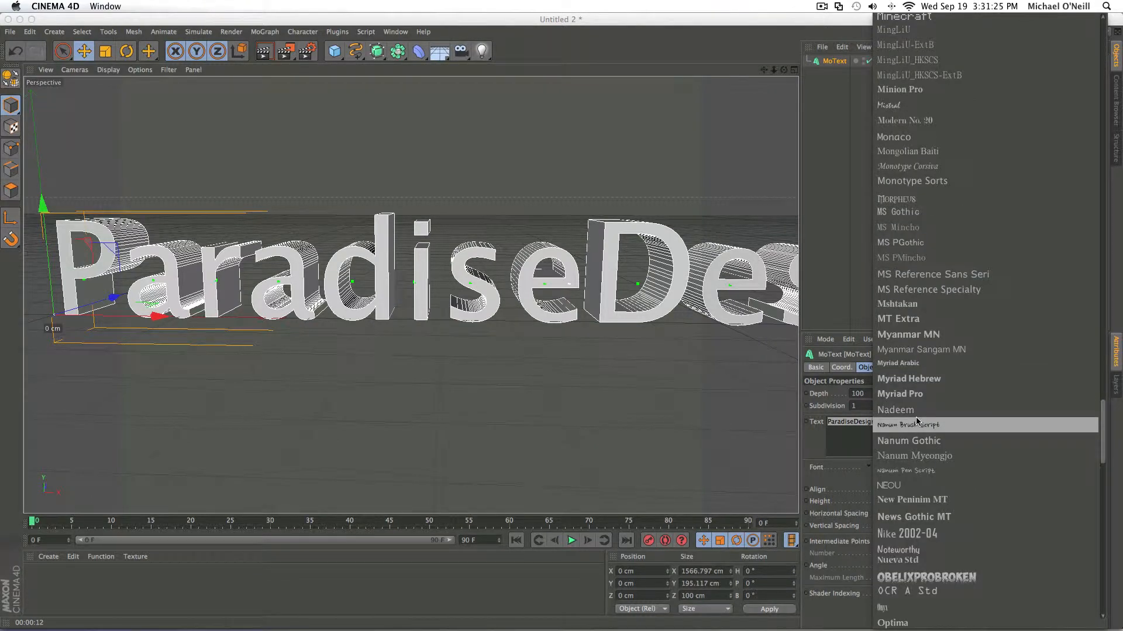
scroll(916, 421, down, 8)
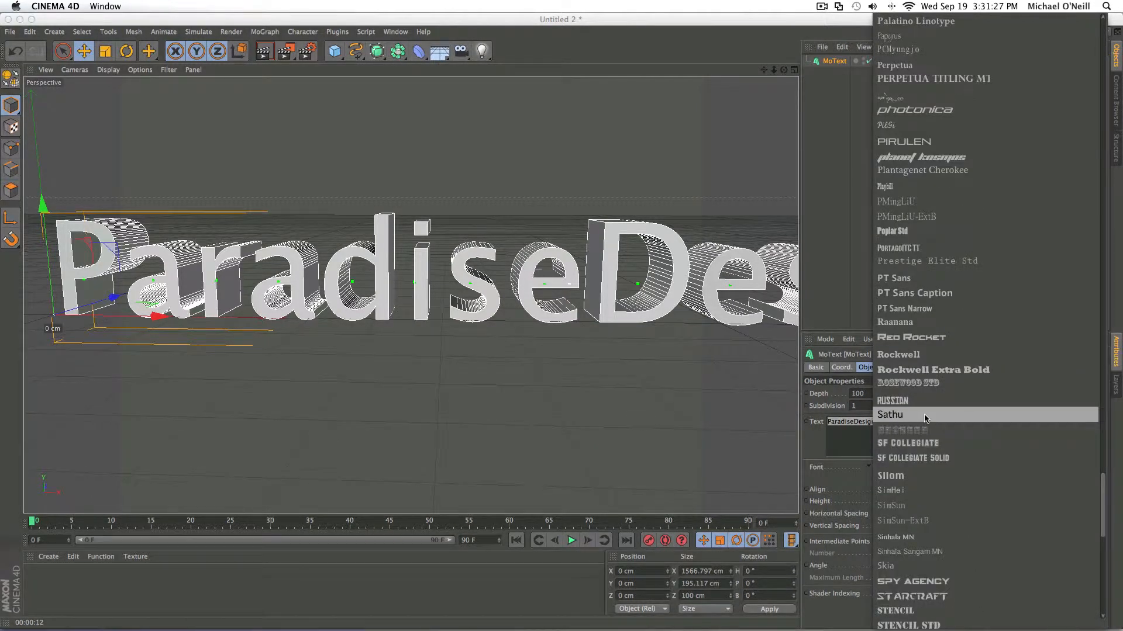
scroll(938, 497, down, 10)
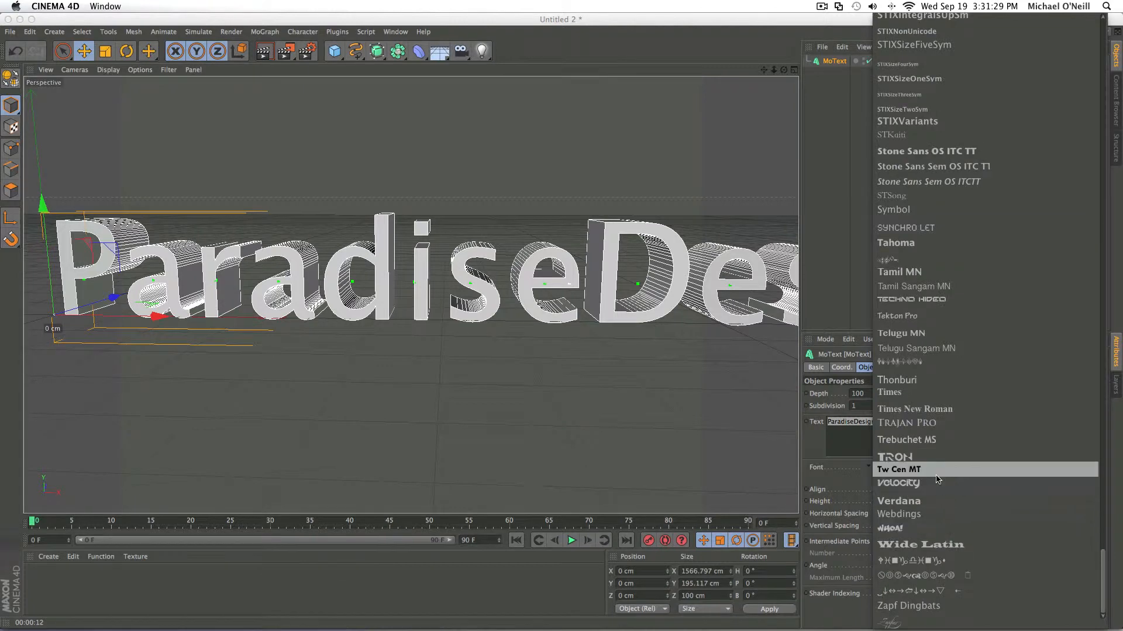
click(927, 300)
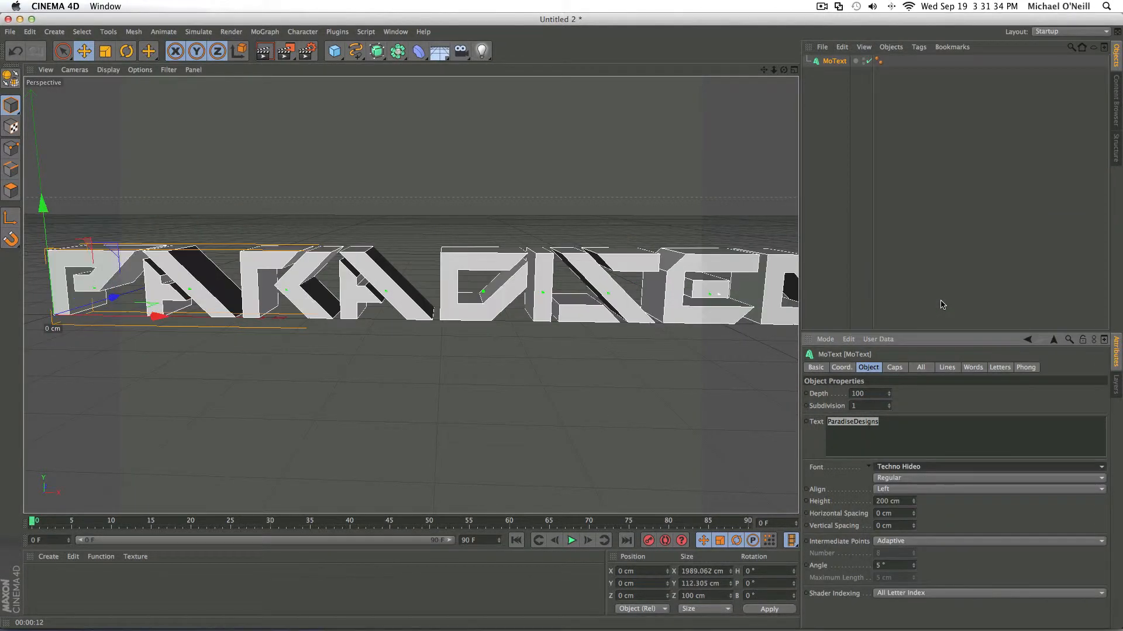
- Change the ParadiseDesigns text's font to Starcraft
click(918, 471)
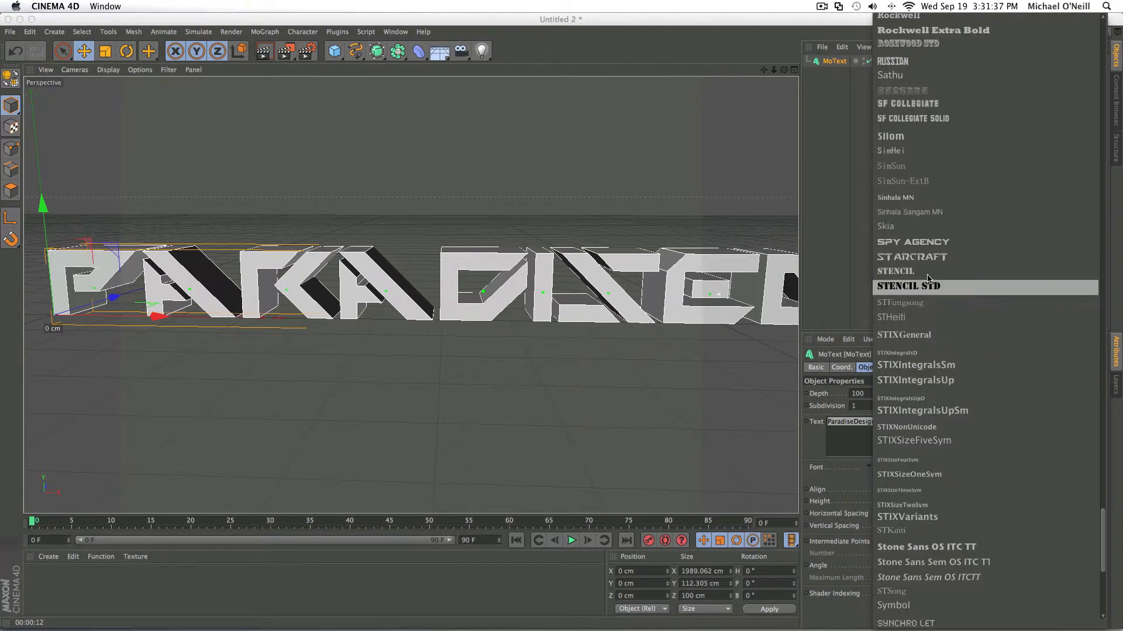
click(932, 258)
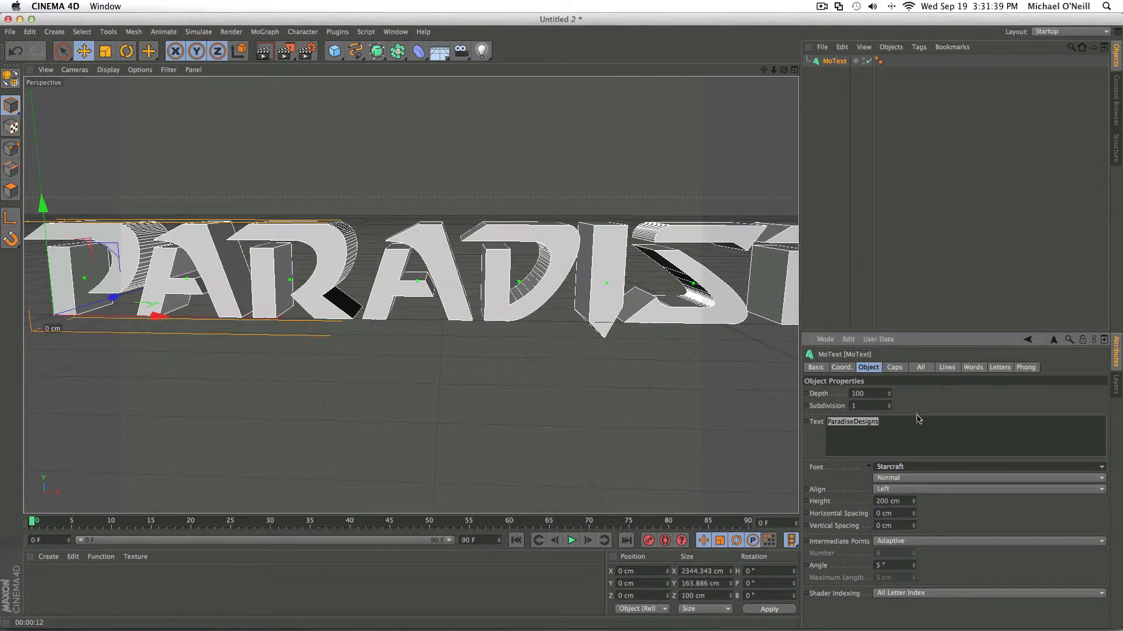
- Browse the available fonts for an alternative typeface, and close the list without choosing one
click(916, 468)
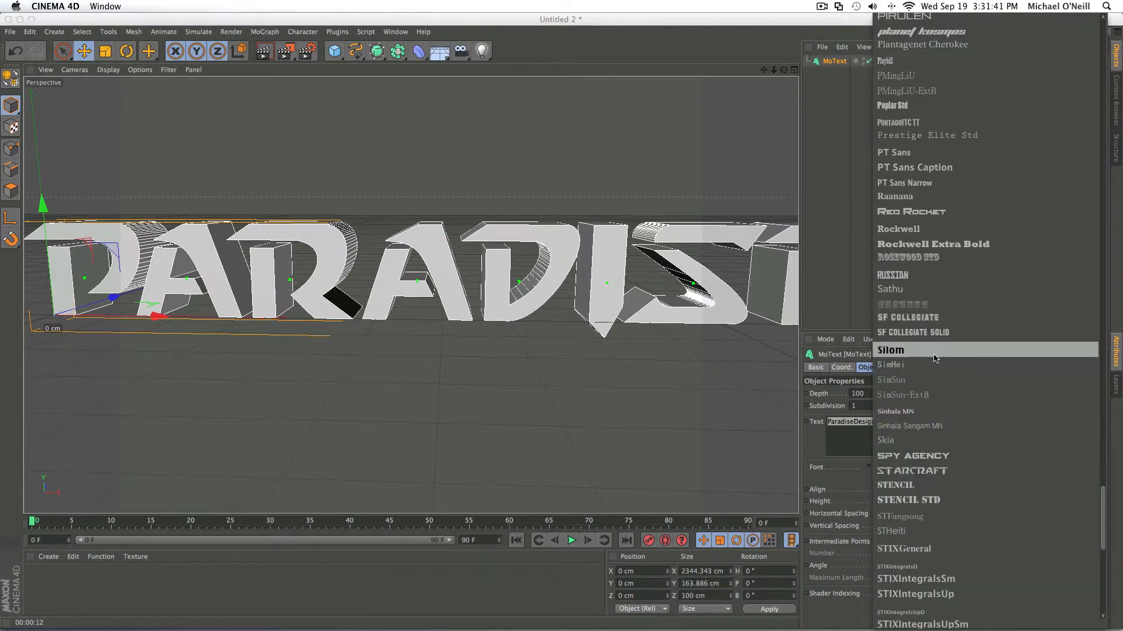
scroll(933, 358, up, 10)
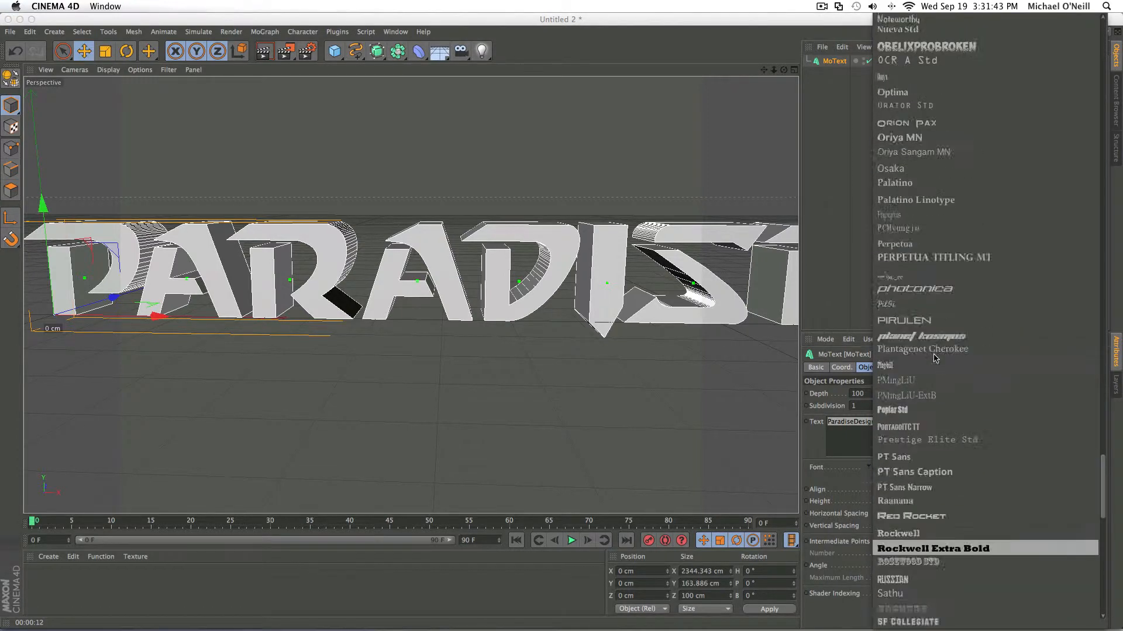
scroll(934, 358, up, 6)
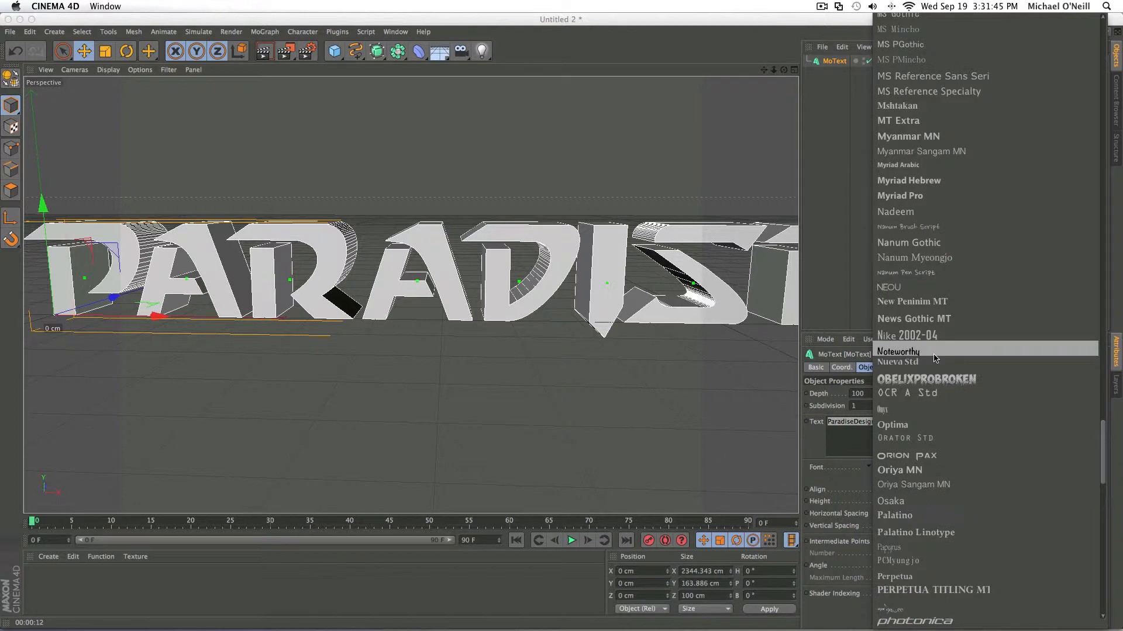
scroll(934, 358, up, 3)
scroll(934, 358, up, 7)
scroll(934, 358, up, 4)
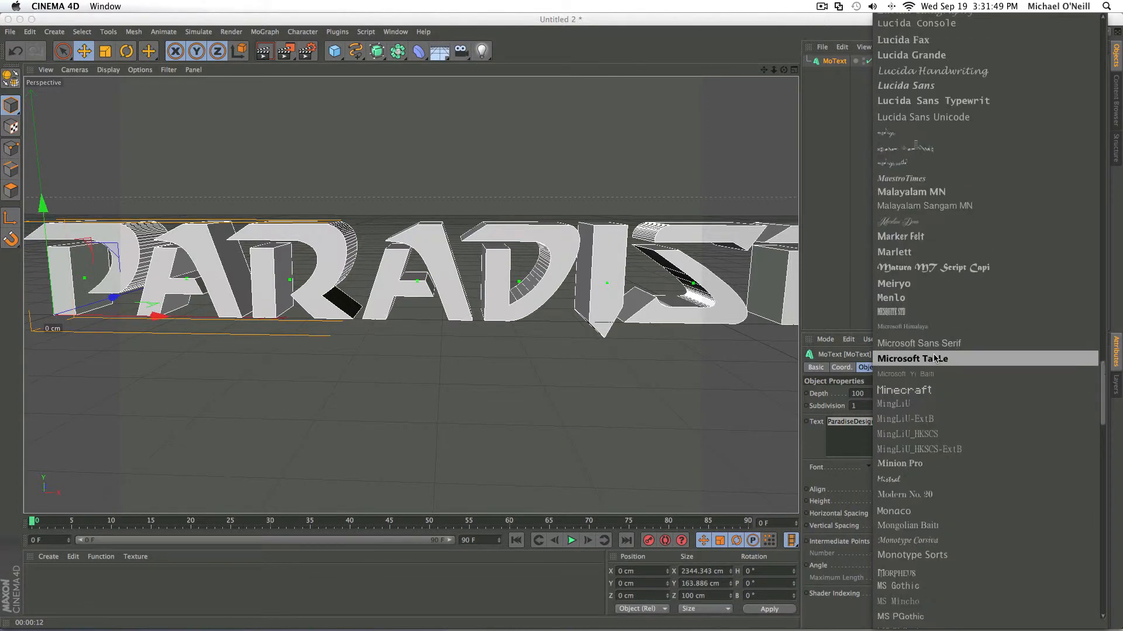
scroll(934, 358, up, 3)
click(665, 51)
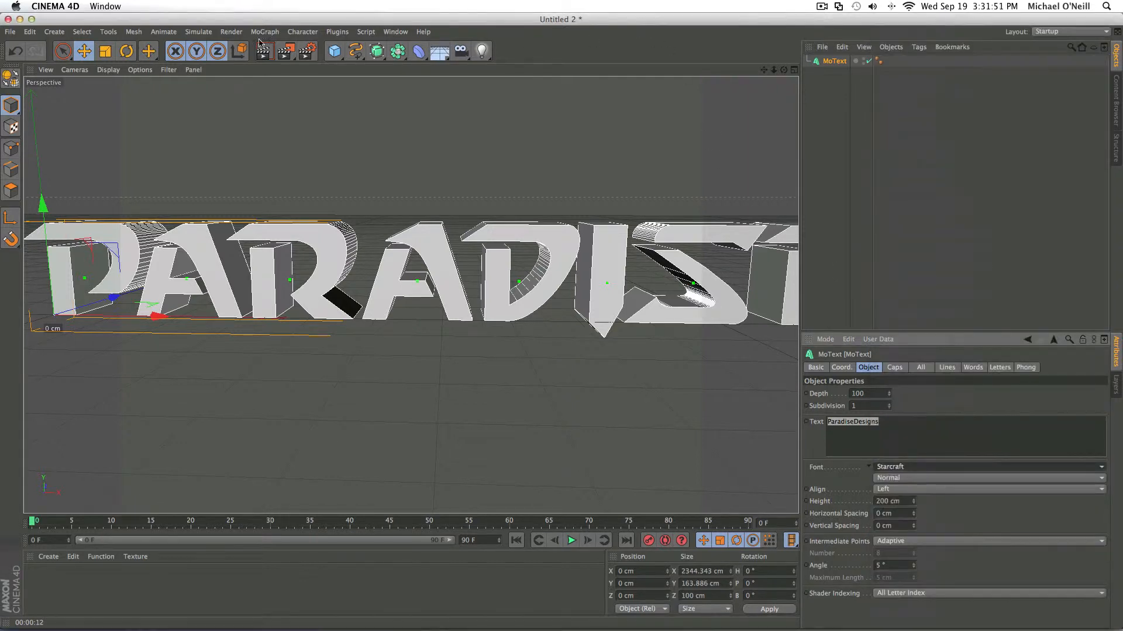
mouse_move(42, 20)
mouse_down()
mouse_move(151, 40)
mouse_move(44, 5)
mouse_up()
click(8, 32)
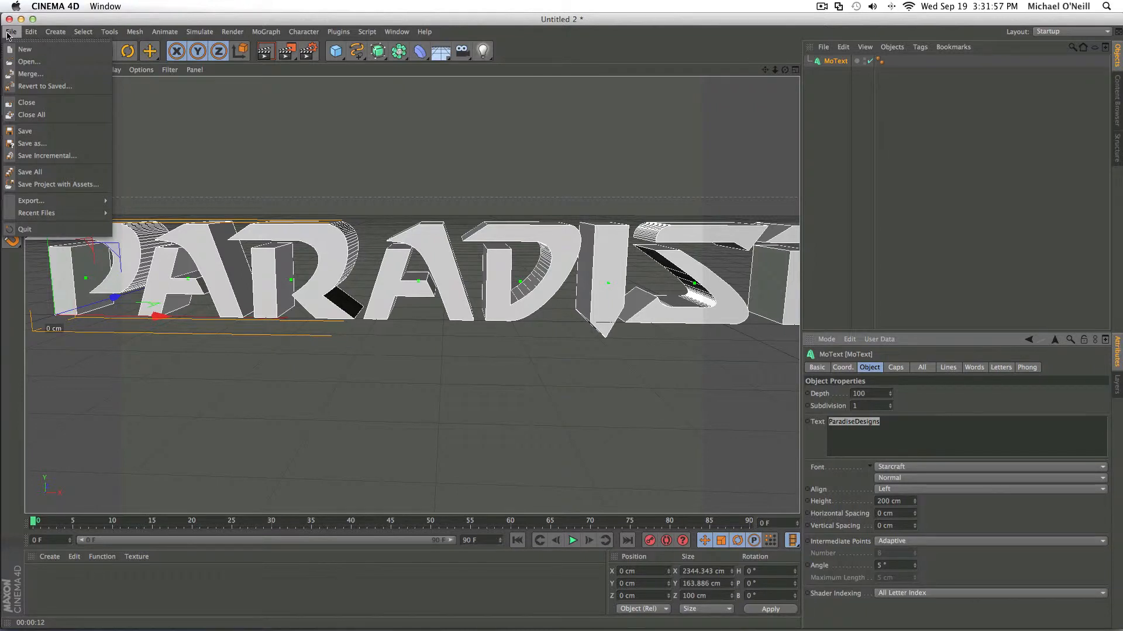
click(9, 34)
click(29, 34)
click(30, 34)
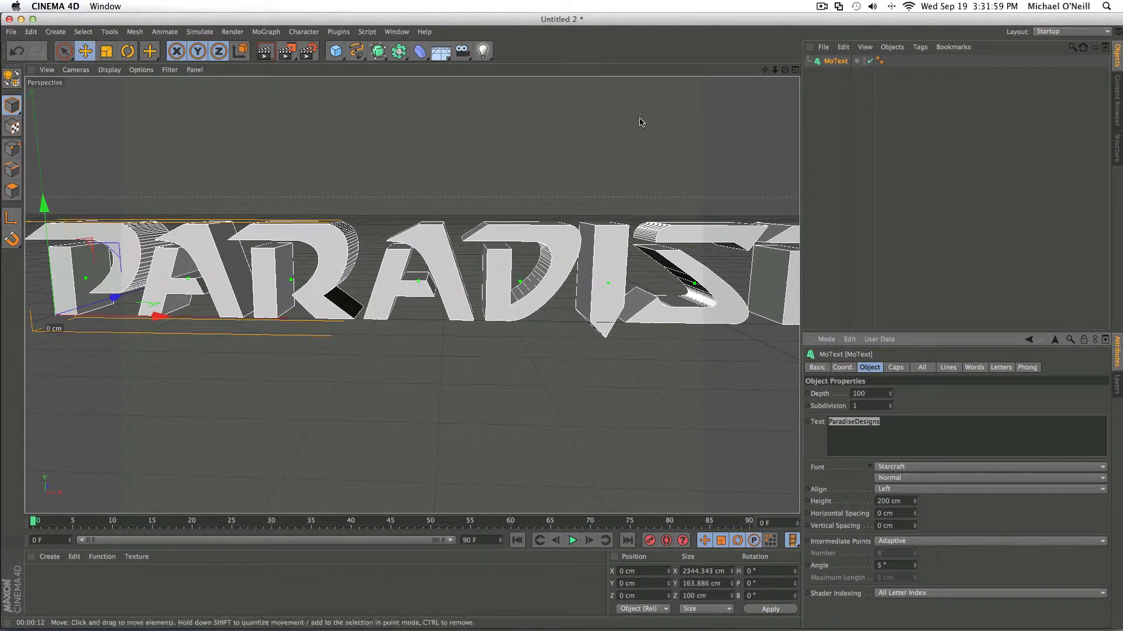
- Change the ParadiseDesigns text's font to Trajan Pro and frame the whole word in the perspective view
click(909, 468)
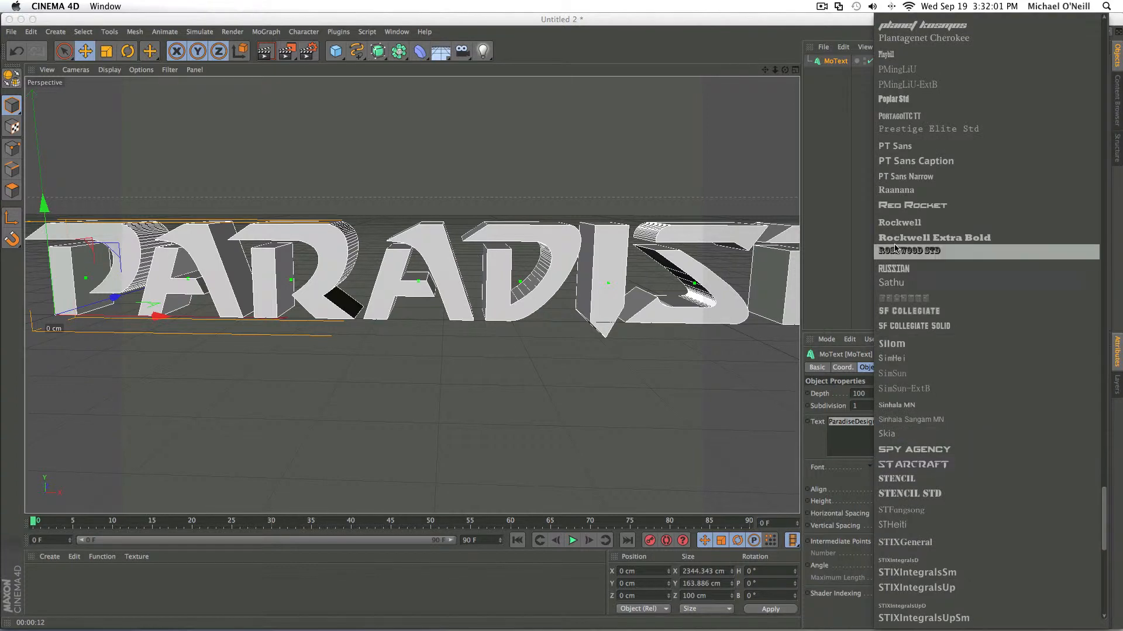
scroll(895, 247, up, 3)
scroll(894, 247, up, 2)
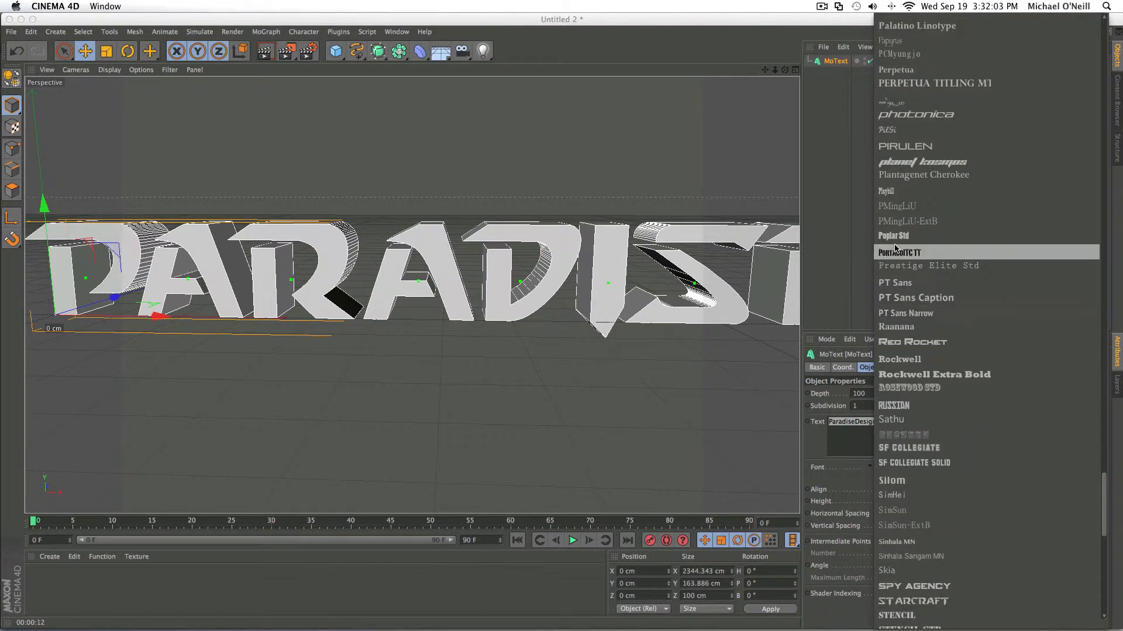
scroll(895, 248, up, 15)
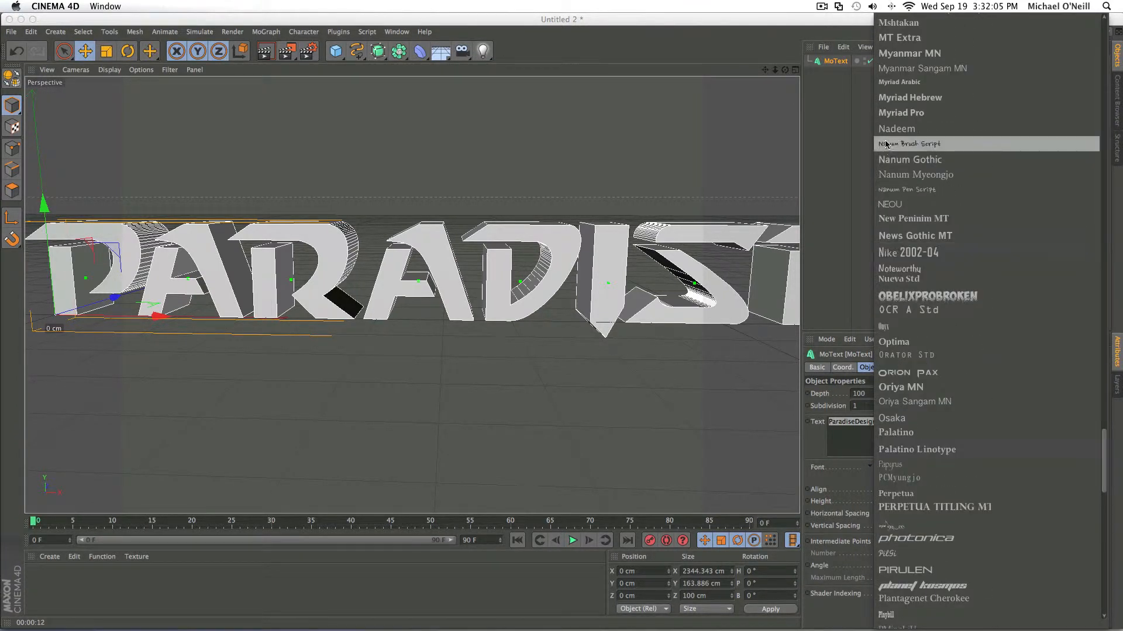
scroll(912, 170, down, 20)
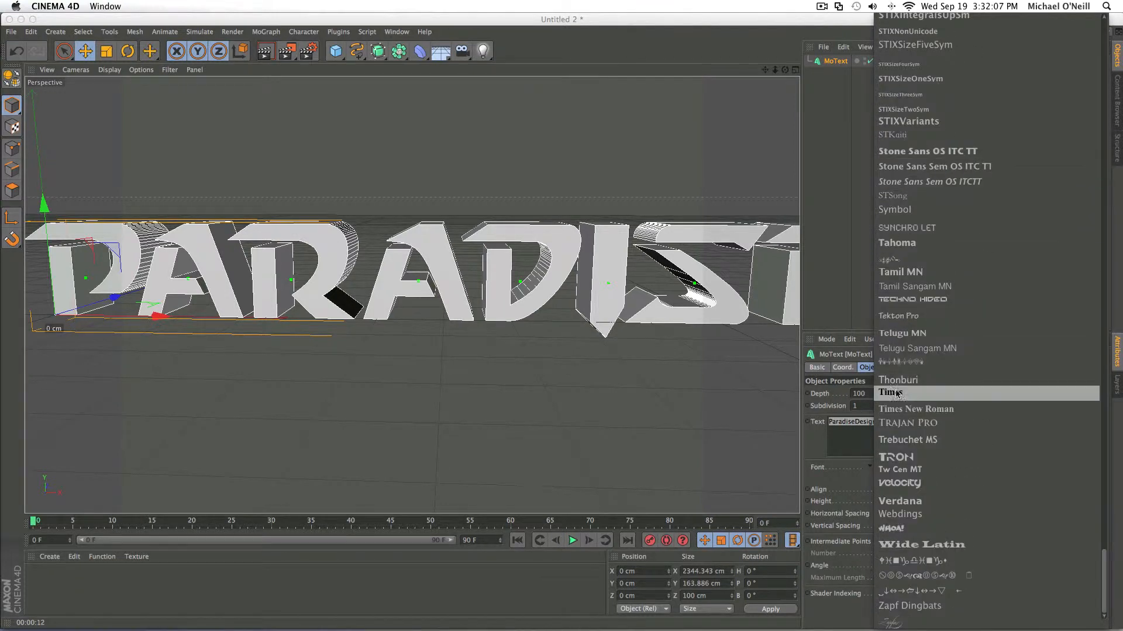
click(942, 423)
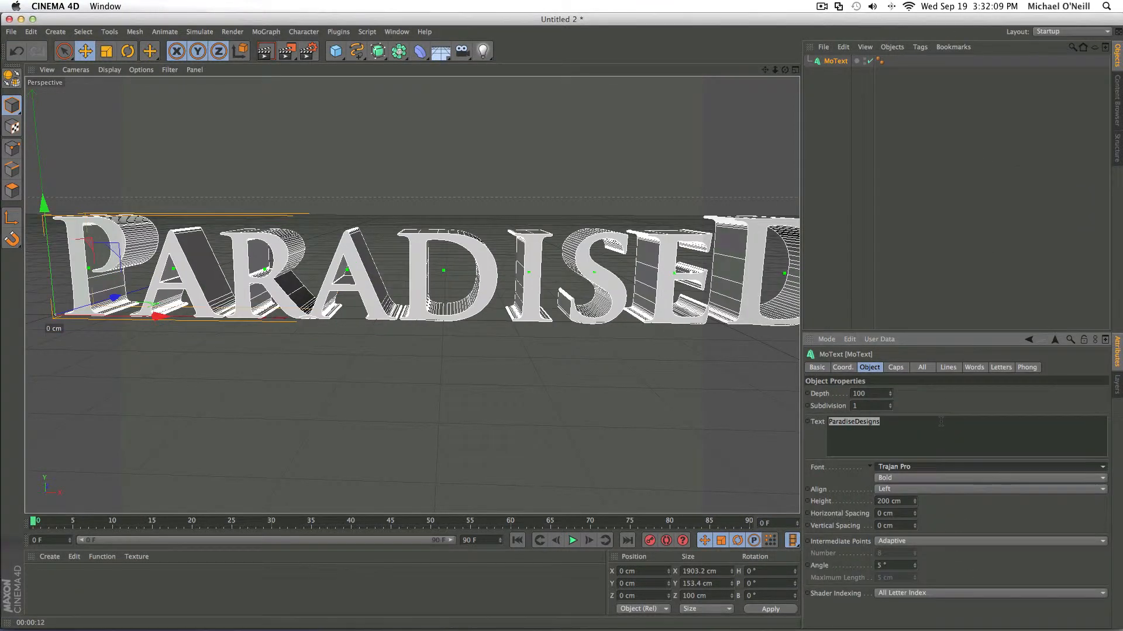
scroll(783, 217, down, 5)
drag(765, 70, 482, 60)
scroll(576, 401, down, 4)
drag(764, 69, 807, 68)
click(540, 372)
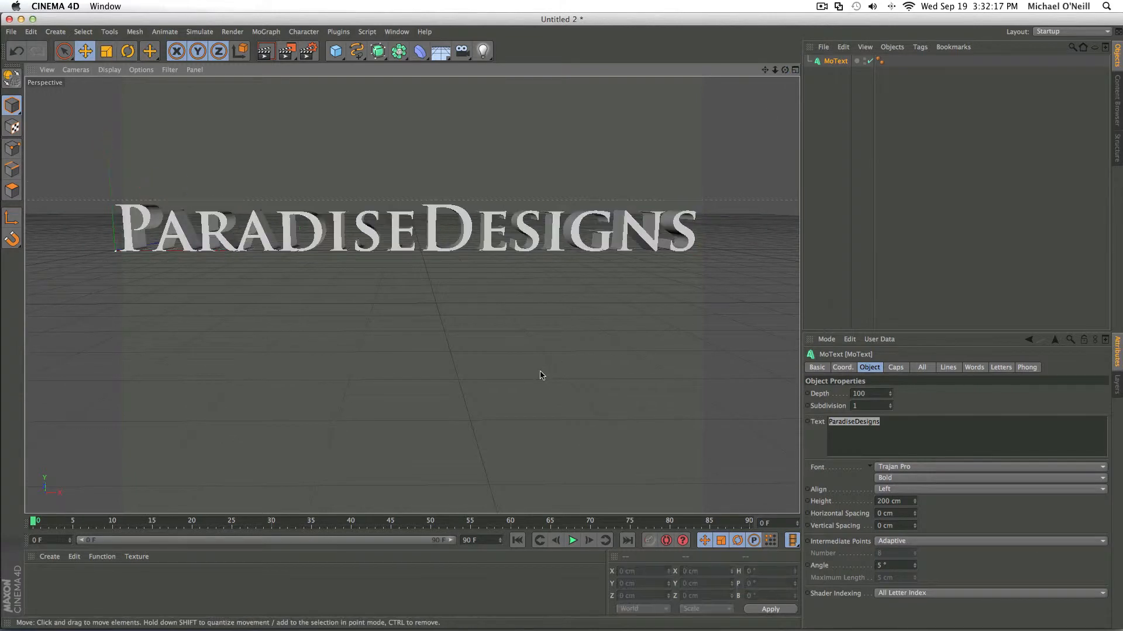
click(540, 375)
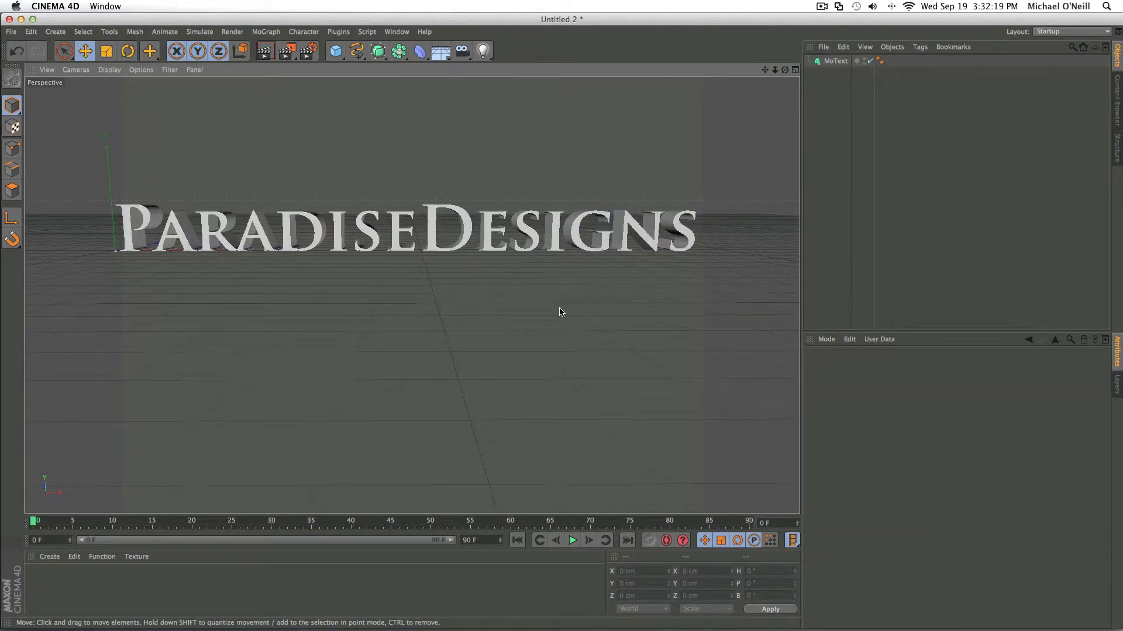
- Give the MoText object Fillet Cap at both start and end, with 3 steps each
click(836, 60)
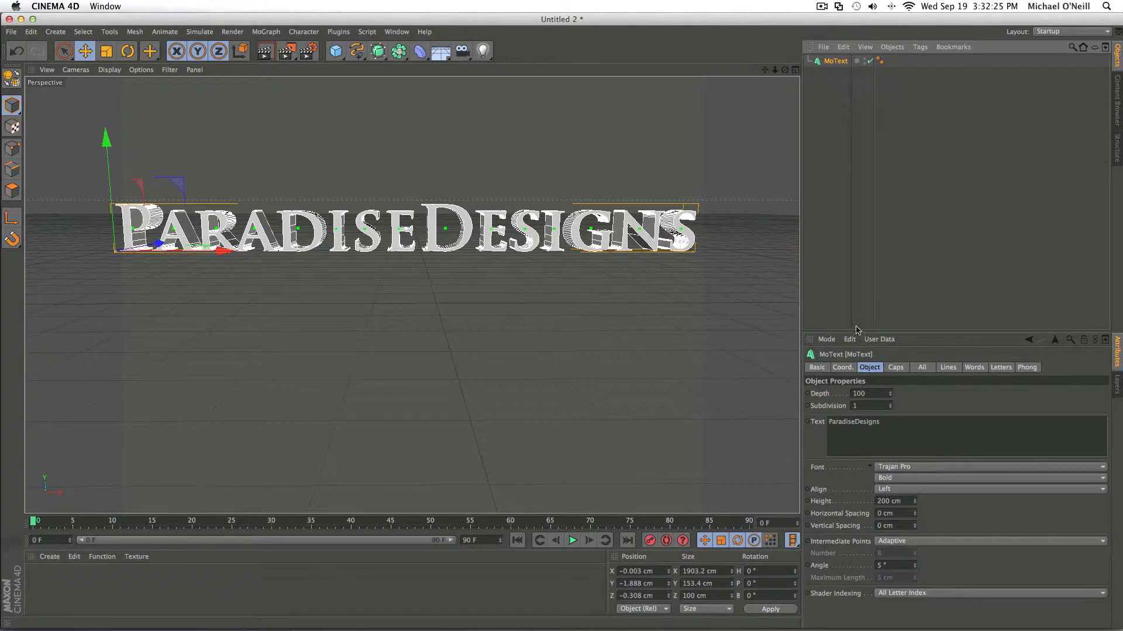
click(898, 369)
click(869, 393)
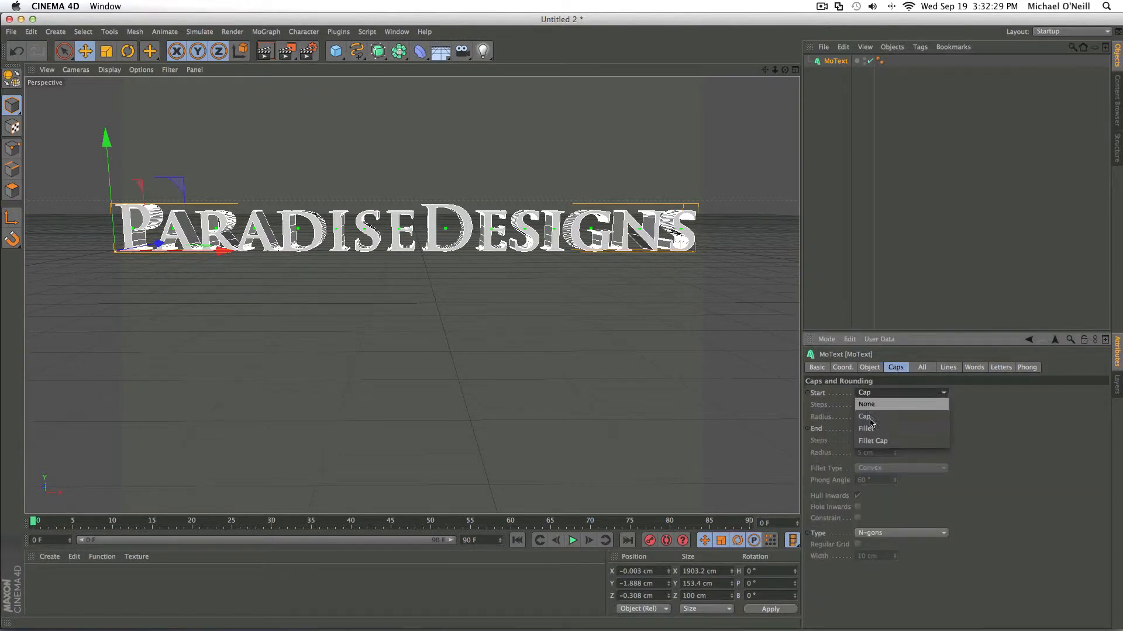
click(881, 443)
double_click(876, 405)
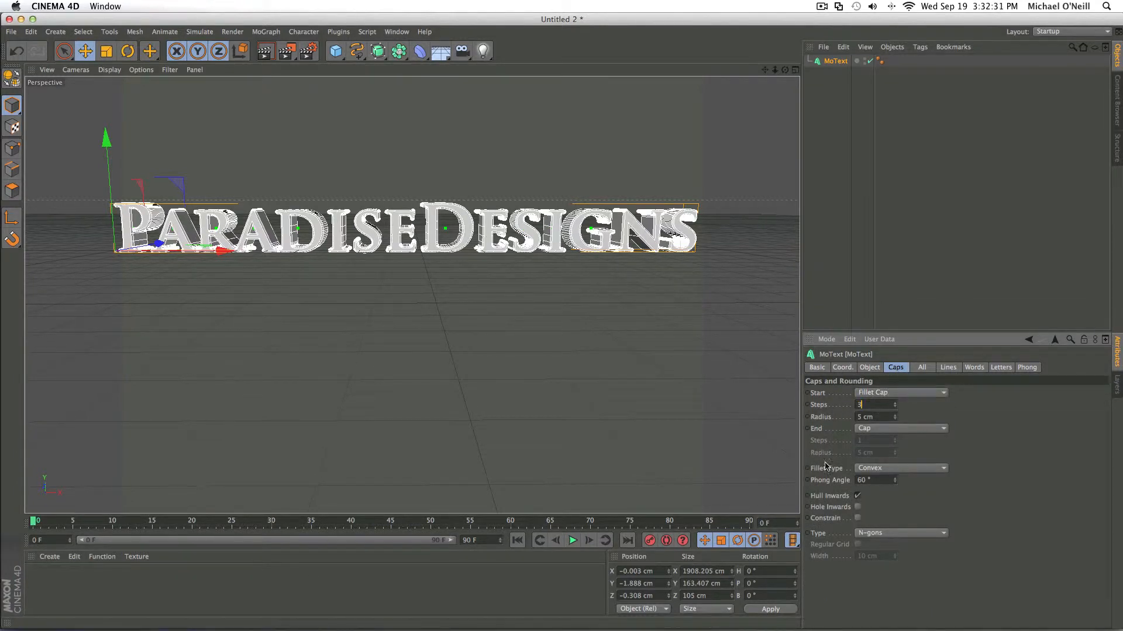
click(901, 429)
click(873, 477)
double_click(876, 440)
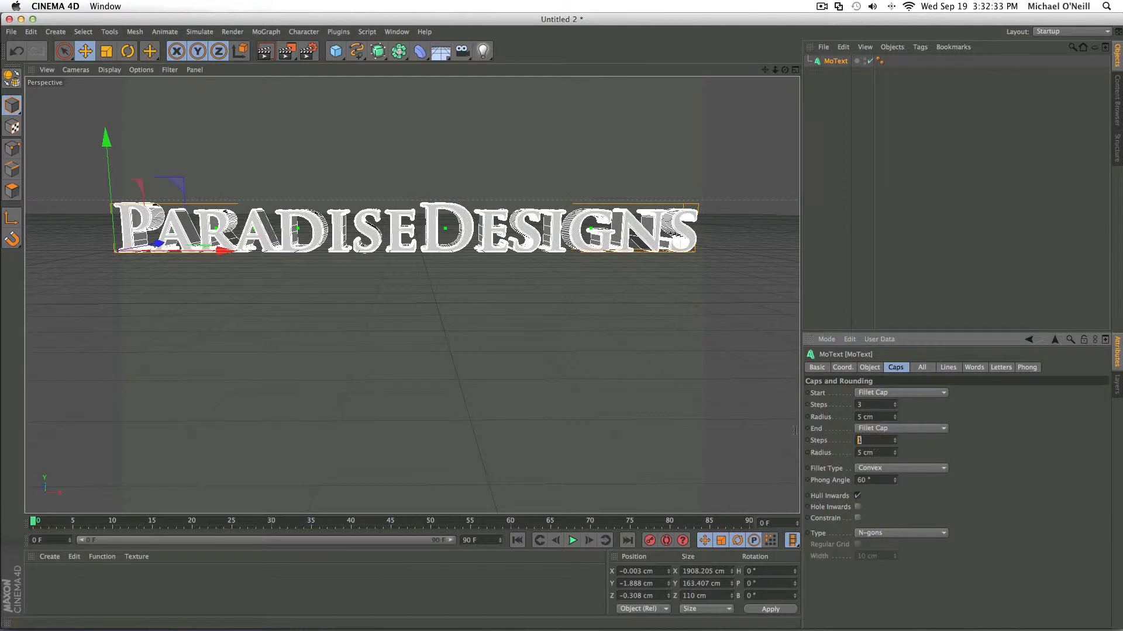
key(Return)
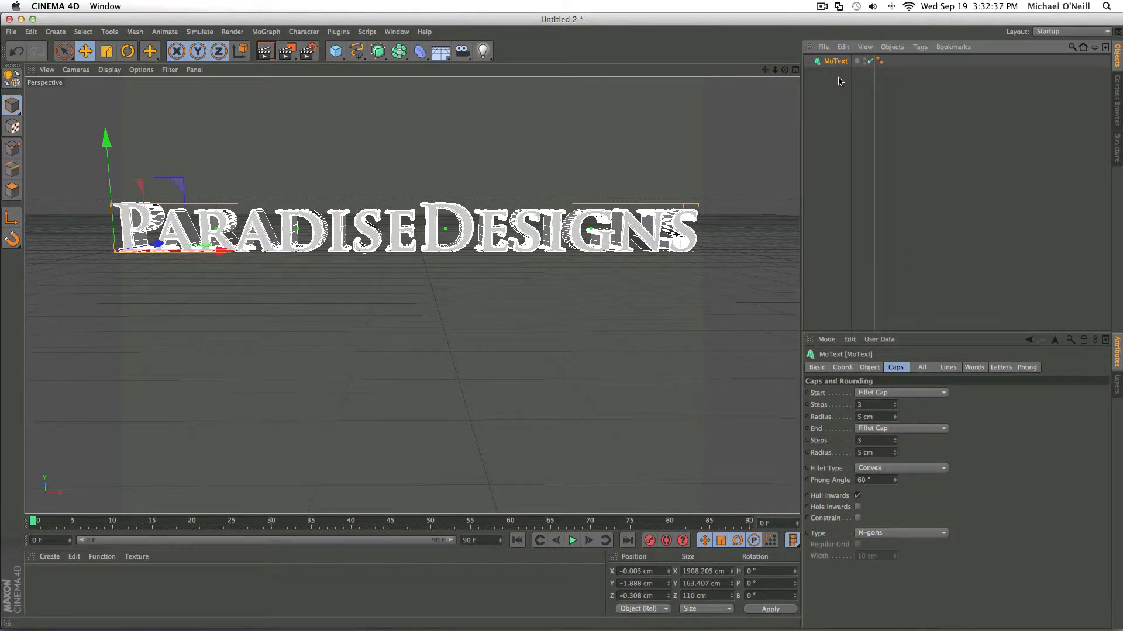
- Duplicate the MoText object and set the copy's start and end fillet caps to 7 steps and a 10 cm radius
key(super+c)
key(super+v)
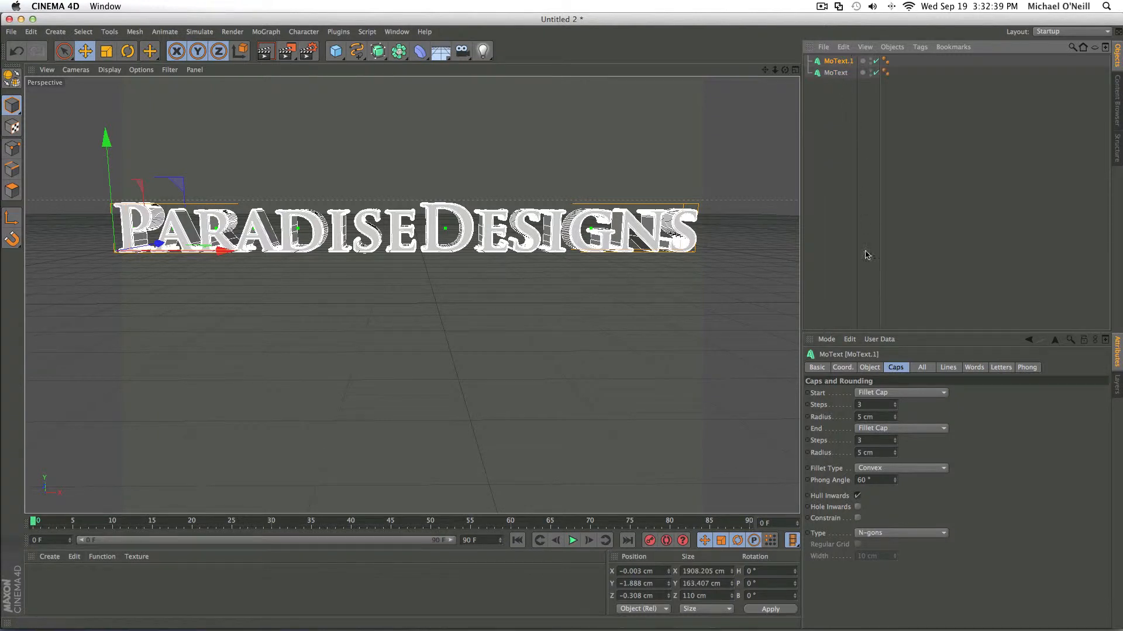
double_click(878, 405)
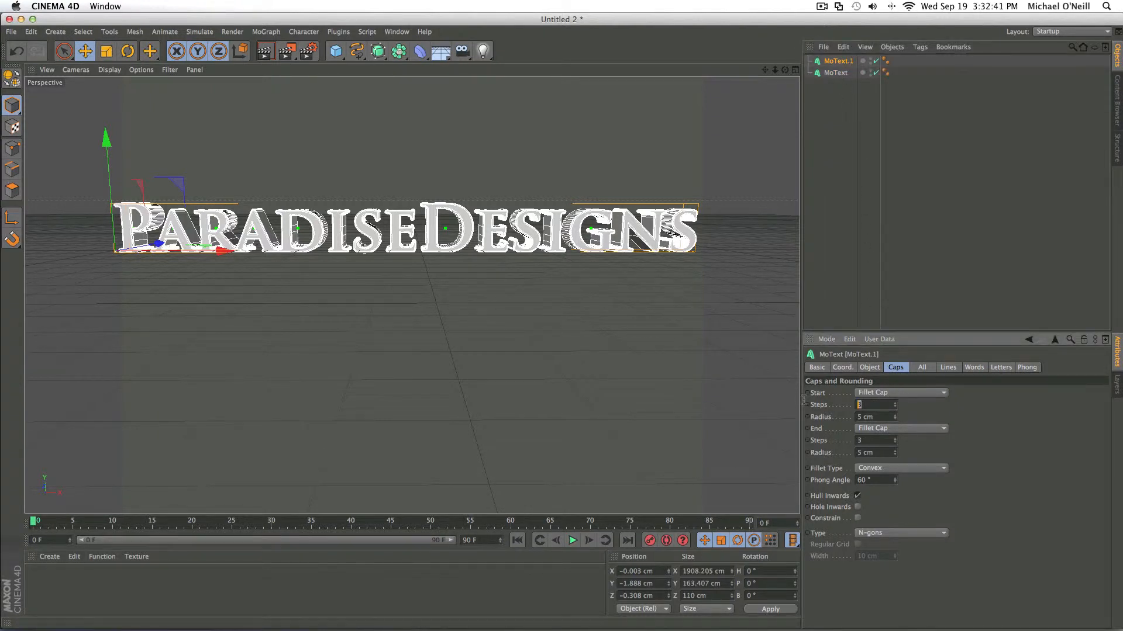
key(Tab)
text(0)
key(Tab)
key(Tab)
text(10)
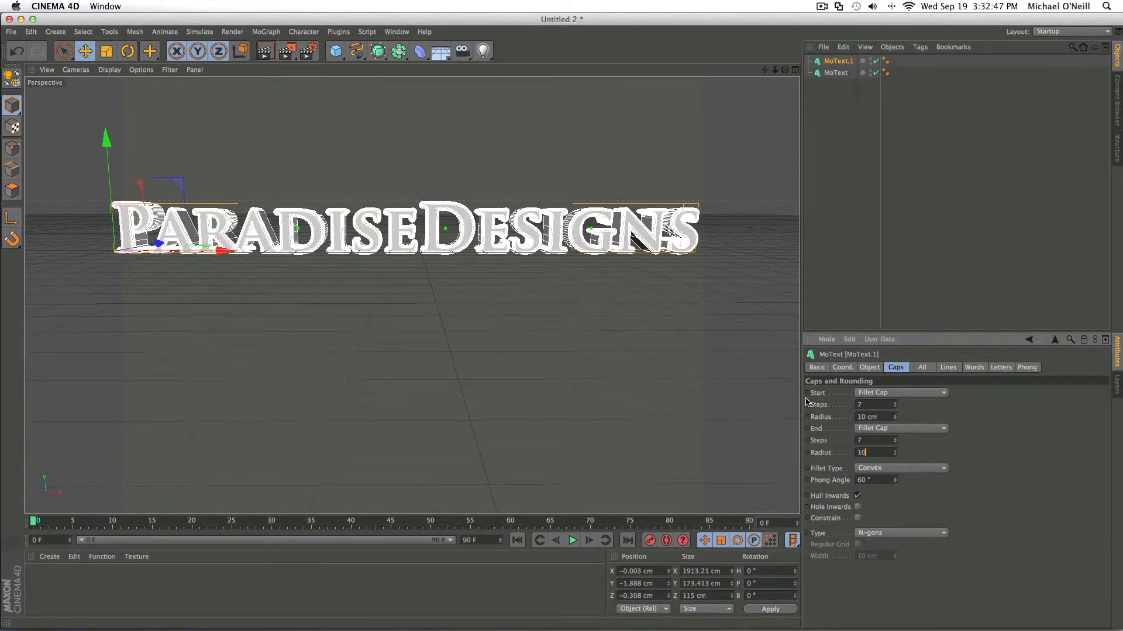
key(Return)
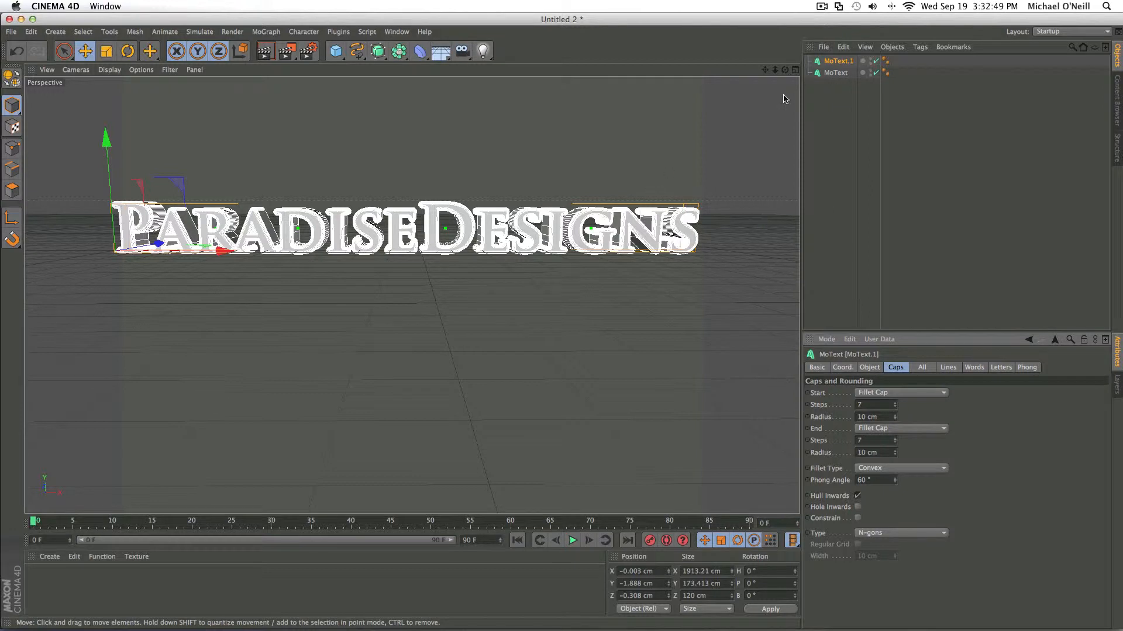
- Set the duplicate text's extrusion depth to 35 and move it back along Z to about 27 cm
click(869, 368)
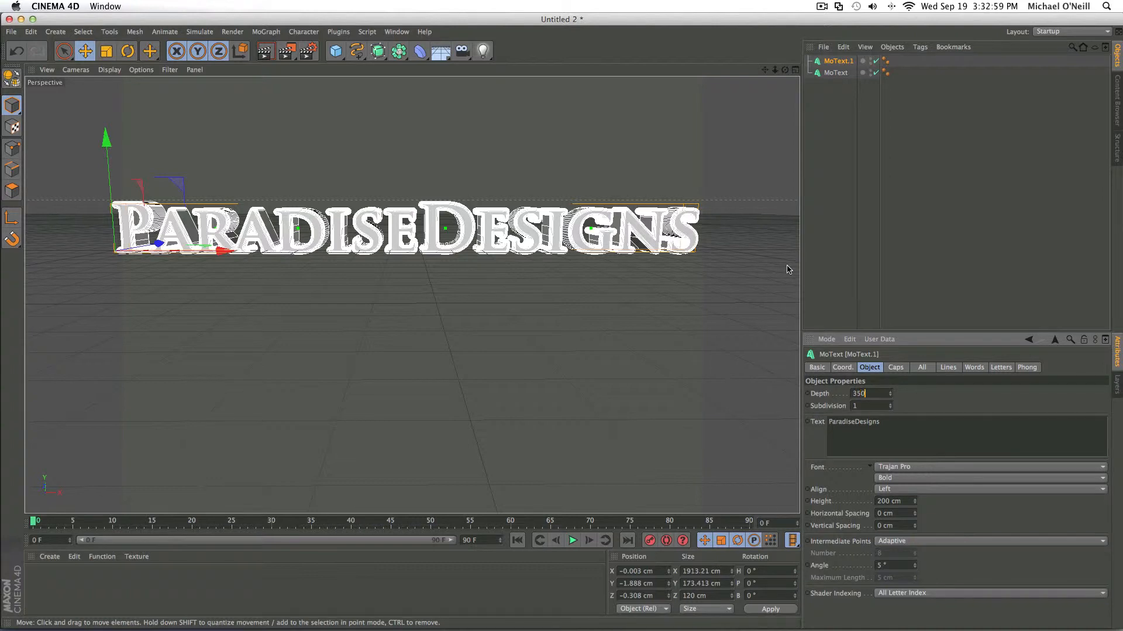
click(634, 296)
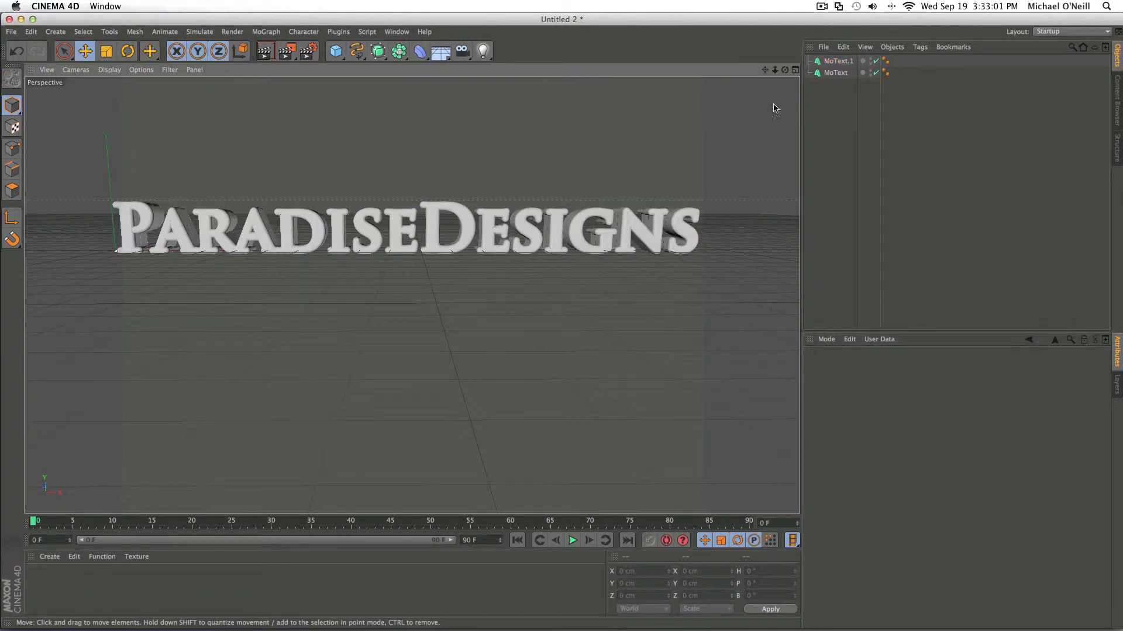
click(794, 69)
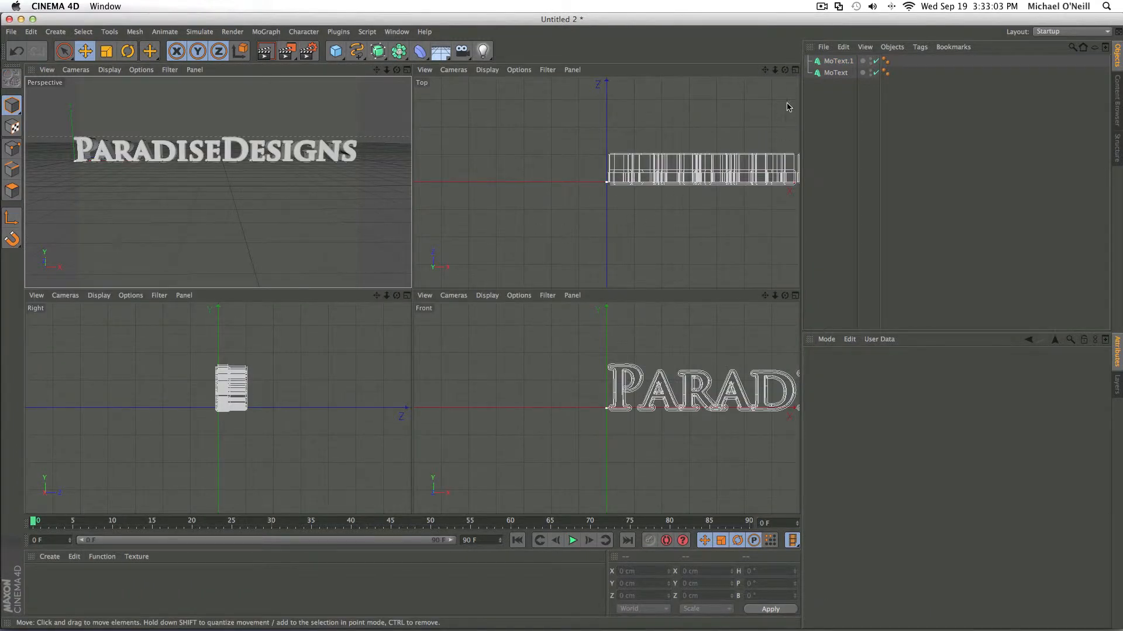
click(838, 60)
drag(606, 133, 605, 130)
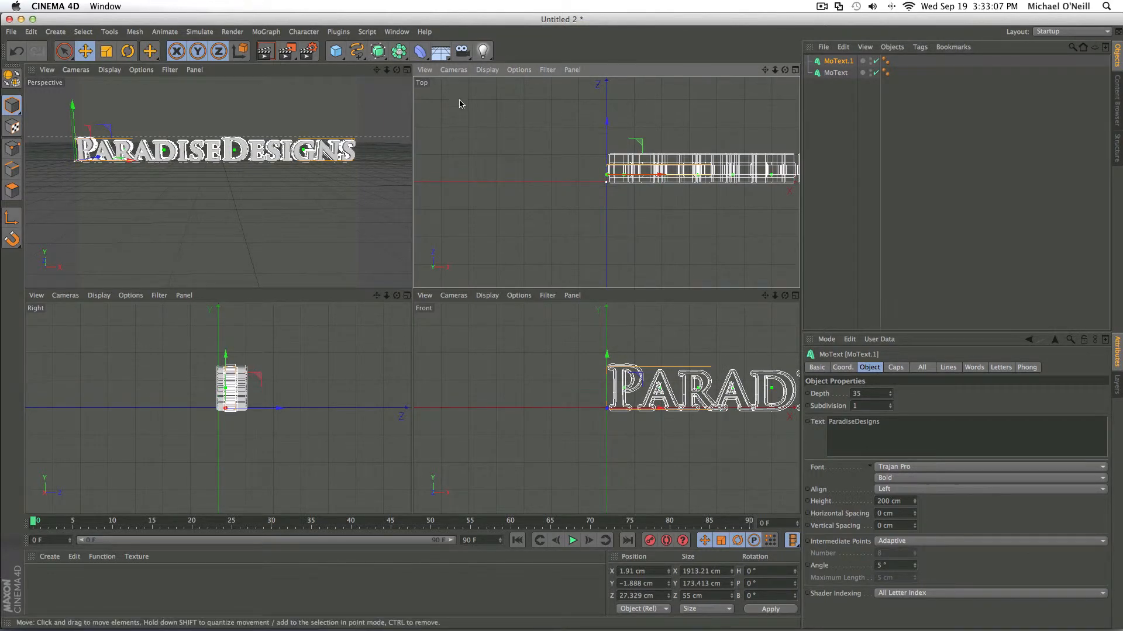
click(407, 70)
click(539, 328)
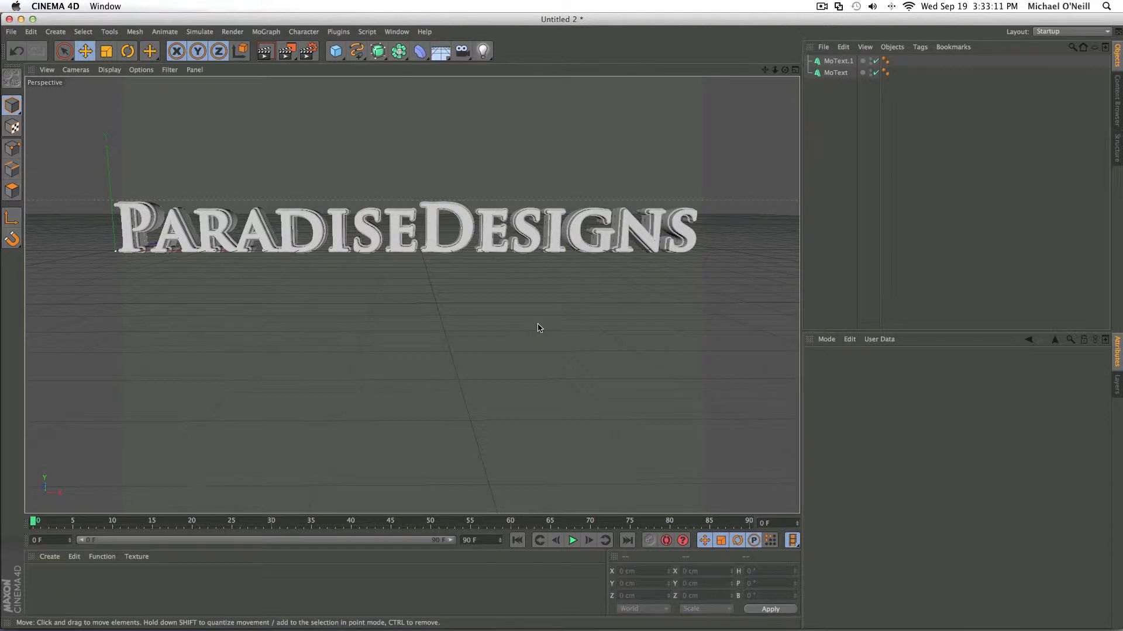
- Create two new materials and set the reflection color of Mat.1 to orange (R 247, G 144, B 0)
double_click(41, 582)
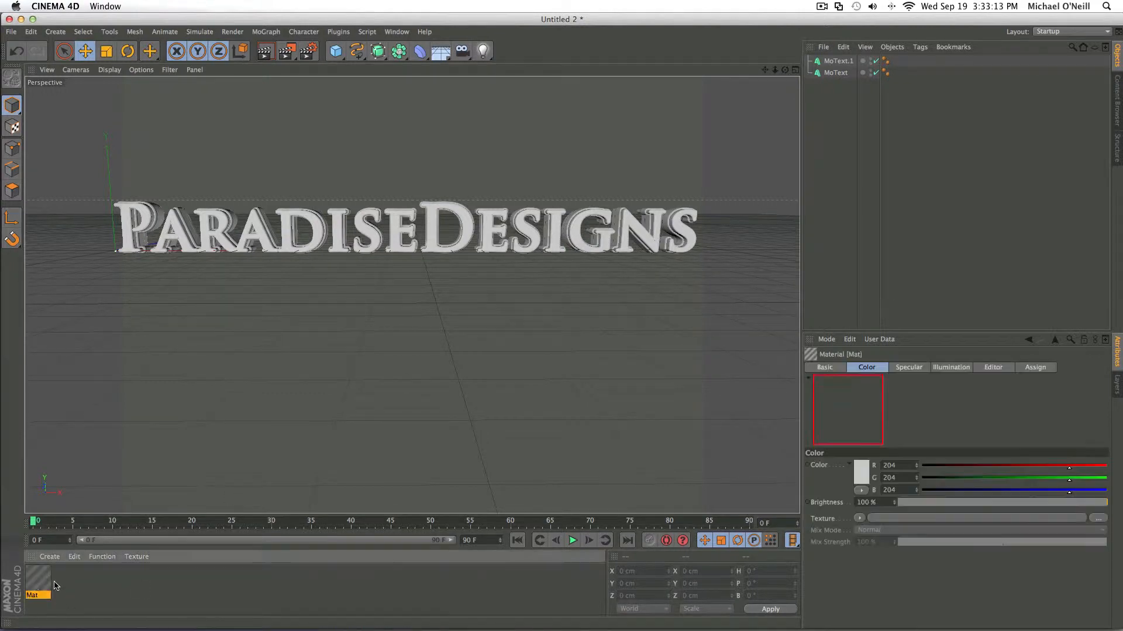
double_click(53, 582)
double_click(41, 582)
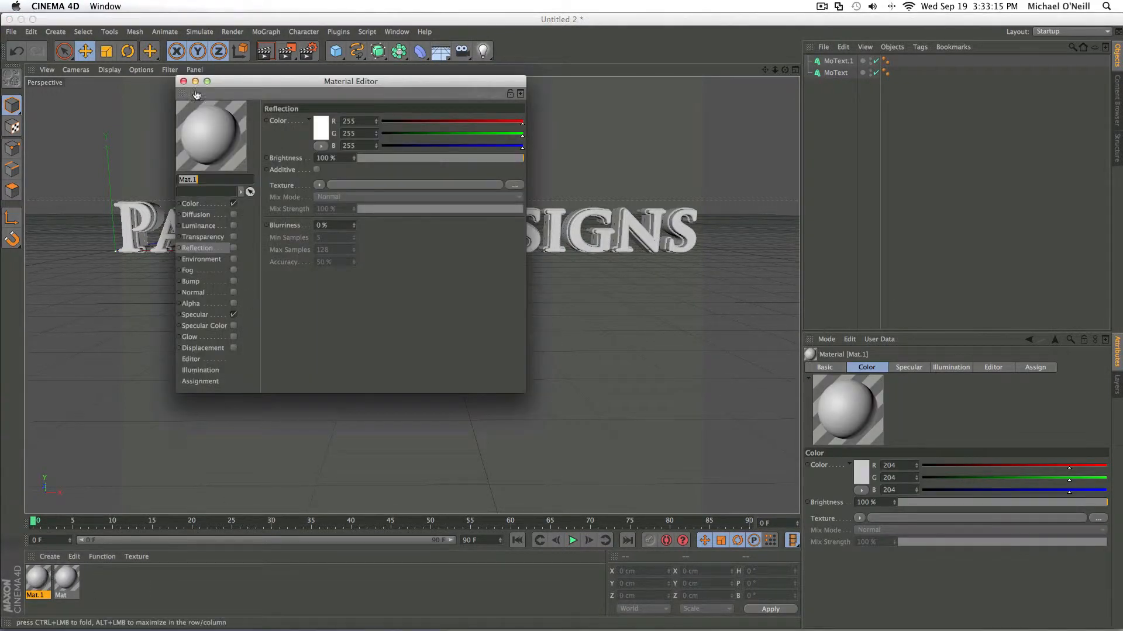
click(315, 126)
click(316, 132)
drag(315, 129, 334, 98)
click(303, 91)
click(336, 176)
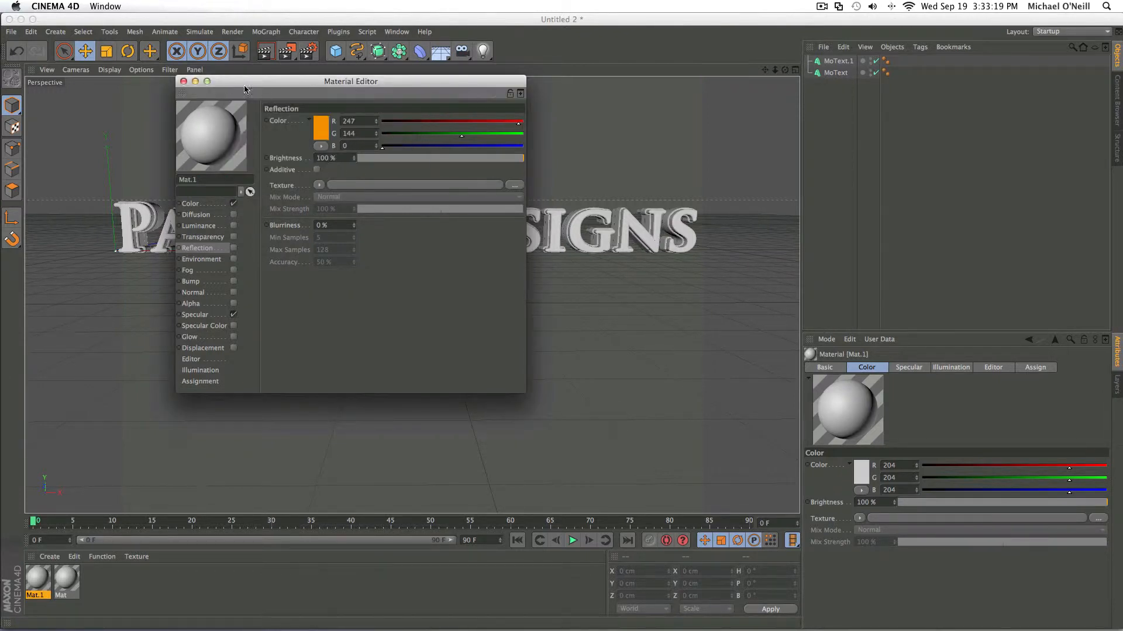
- Set the base color of Mat.1 to orange (R 227, G 140, B 0) at 100% brightness
click(213, 204)
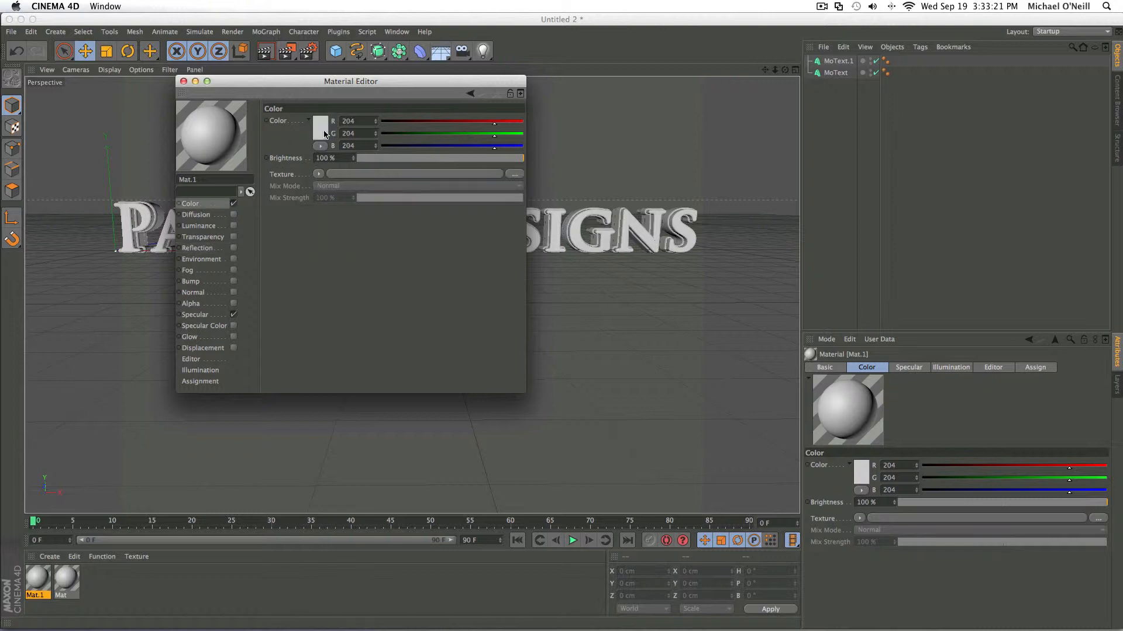
click(325, 132)
drag(318, 93, 369, 106)
click(343, 179)
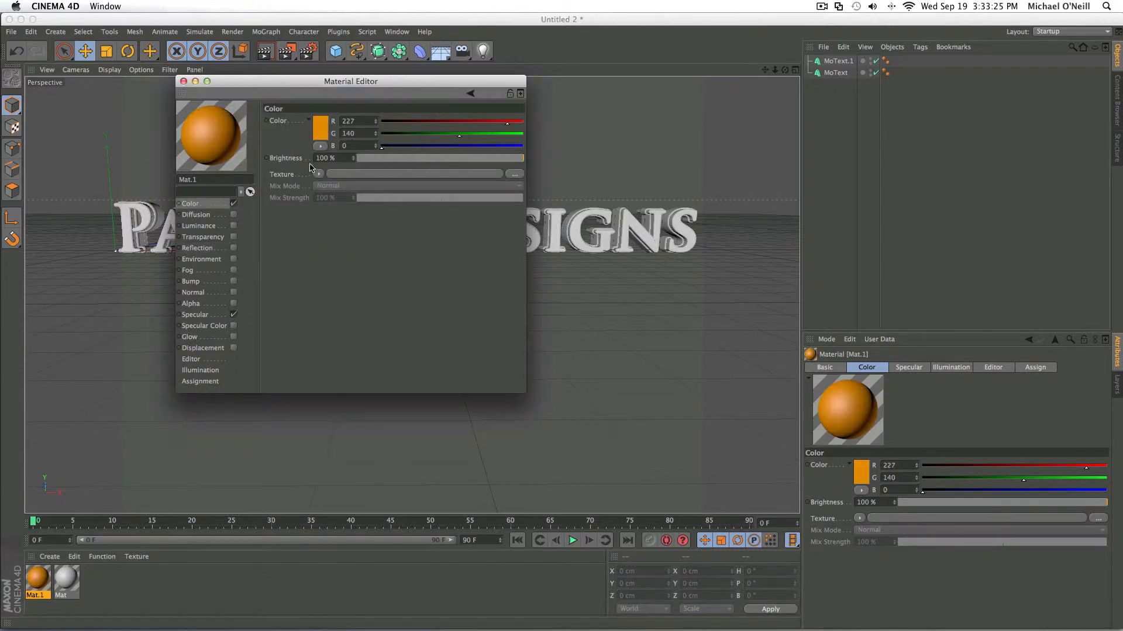
drag(389, 162, 444, 168)
drag(444, 166, 525, 167)
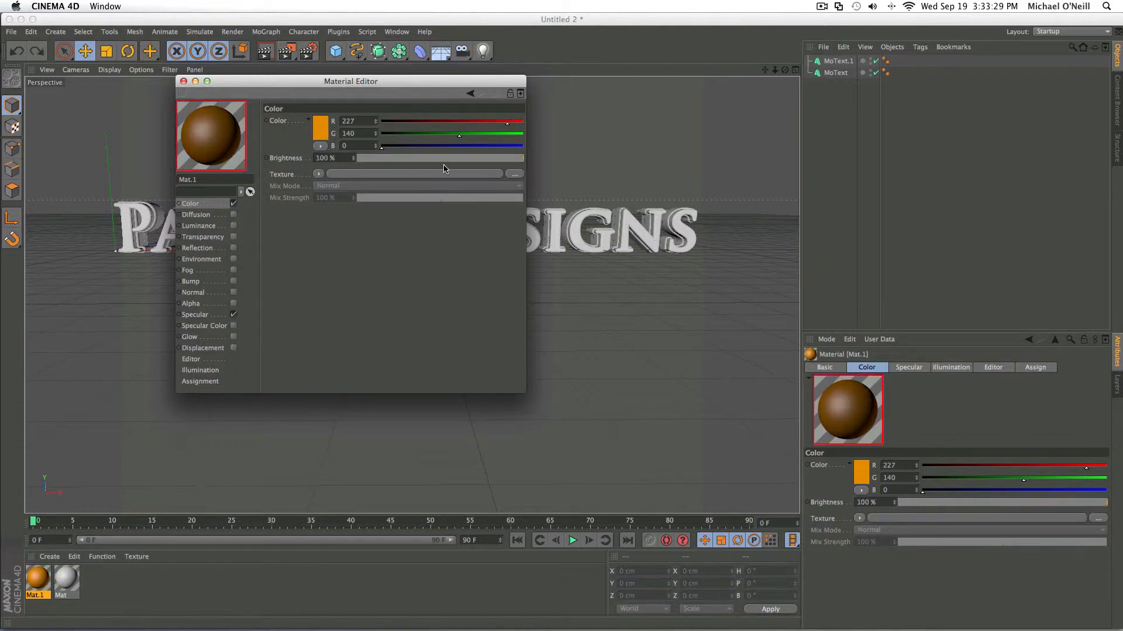
- Enable luminance on Mat.1 with a dark orange color (R 210, G 115, B 0) and lower its brightness
click(198, 226)
click(320, 132)
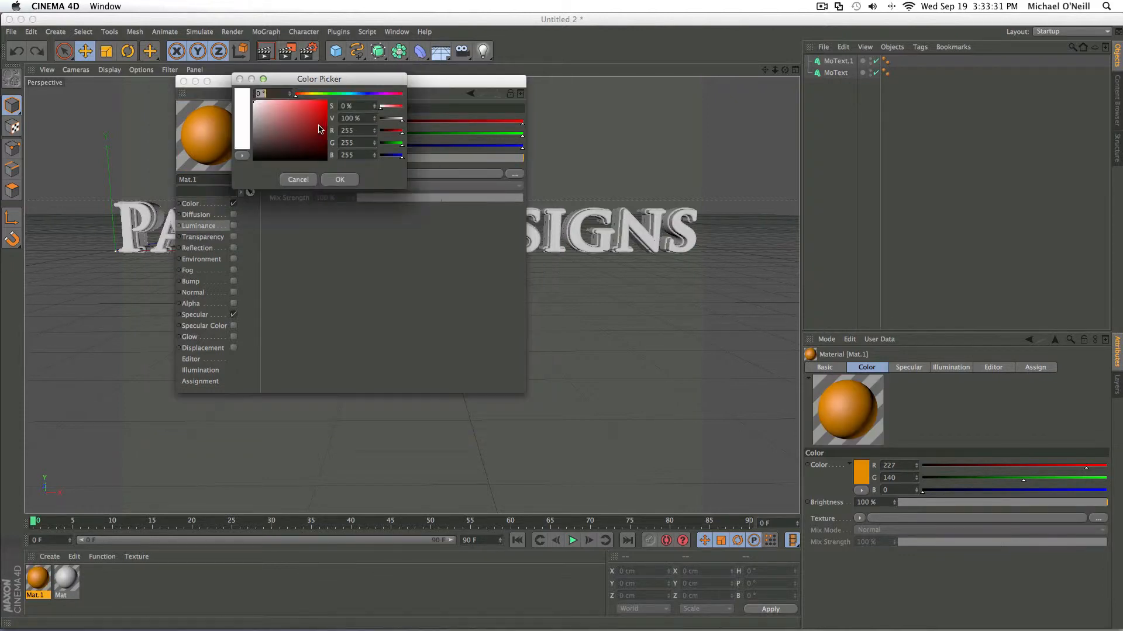
click(305, 95)
click(326, 111)
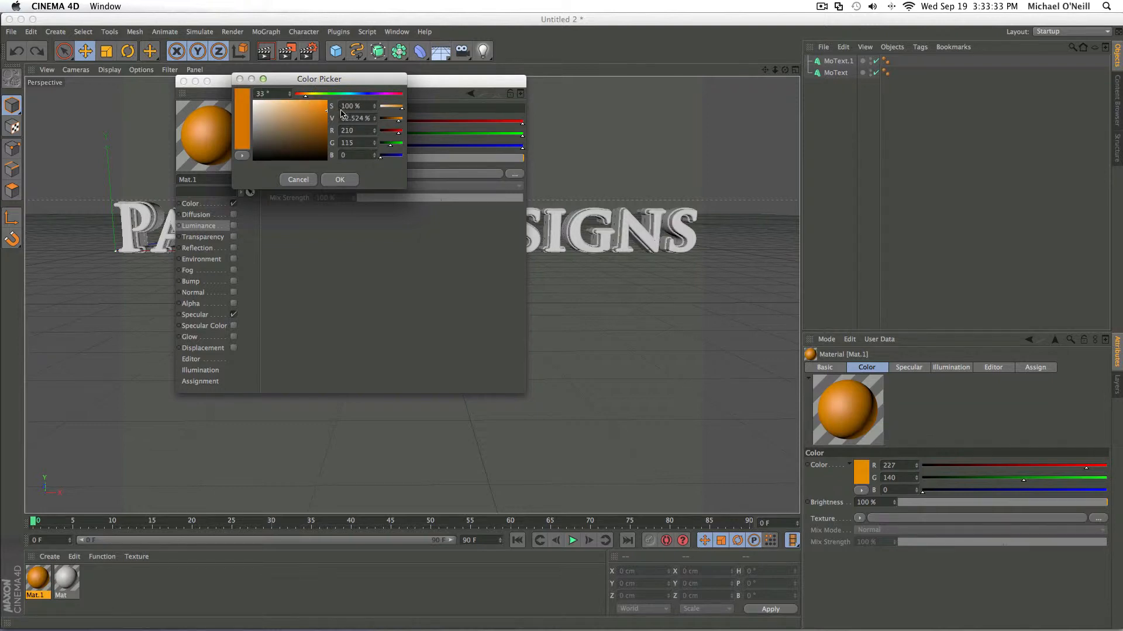
click(353, 182)
click(234, 226)
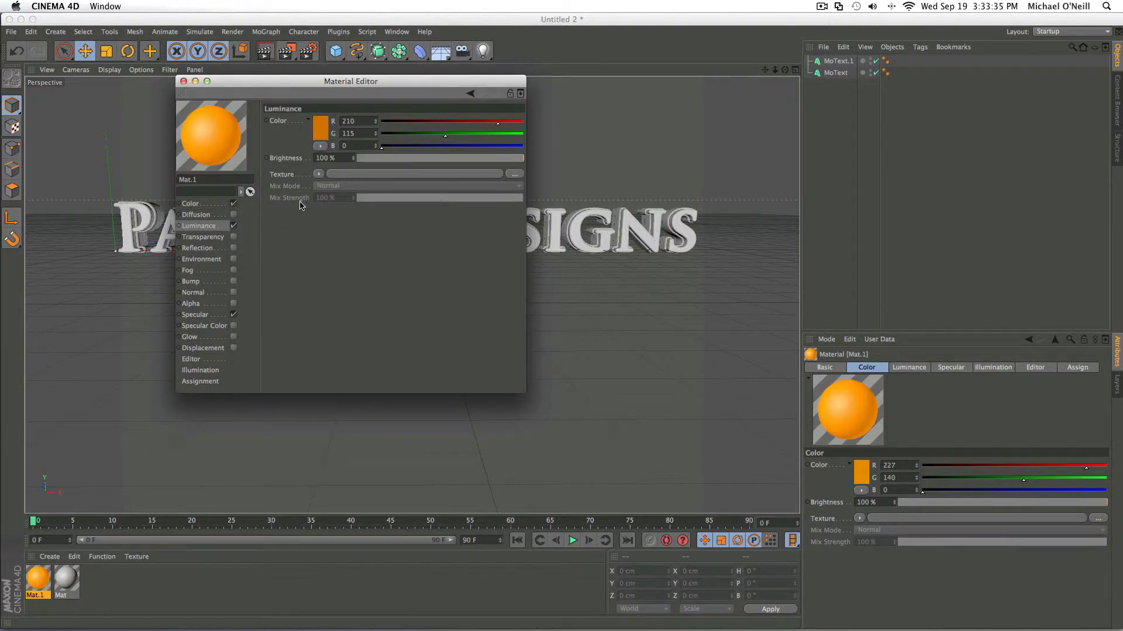
drag(369, 162, 412, 167)
- Enable reflection on Mat.1 at 10% brightness and close the material editor
click(197, 248)
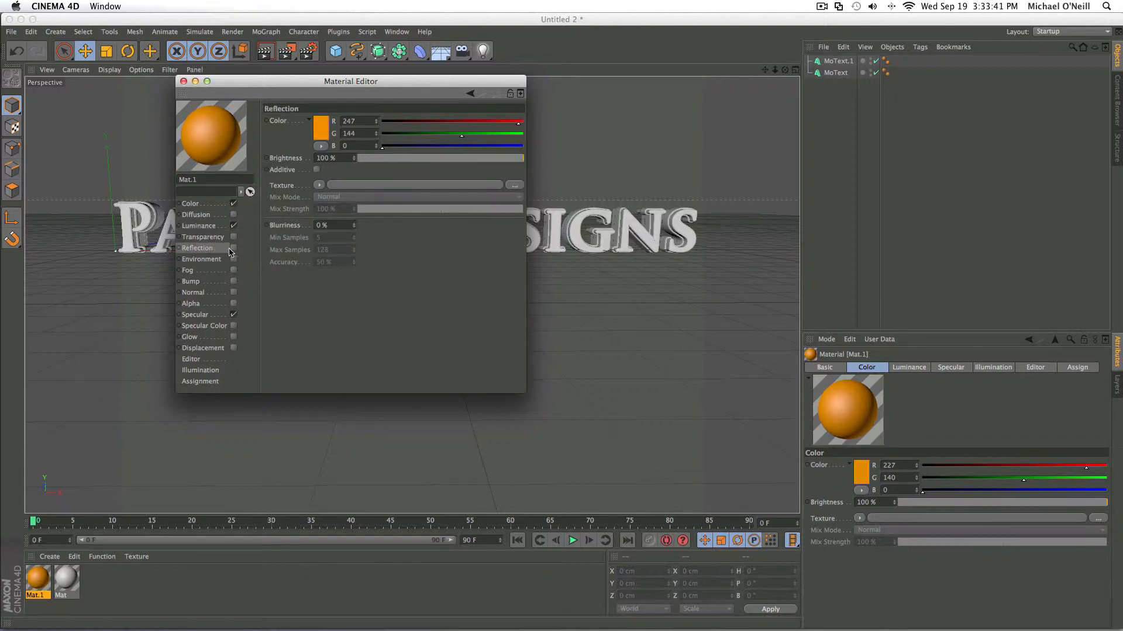
drag(380, 160, 372, 165)
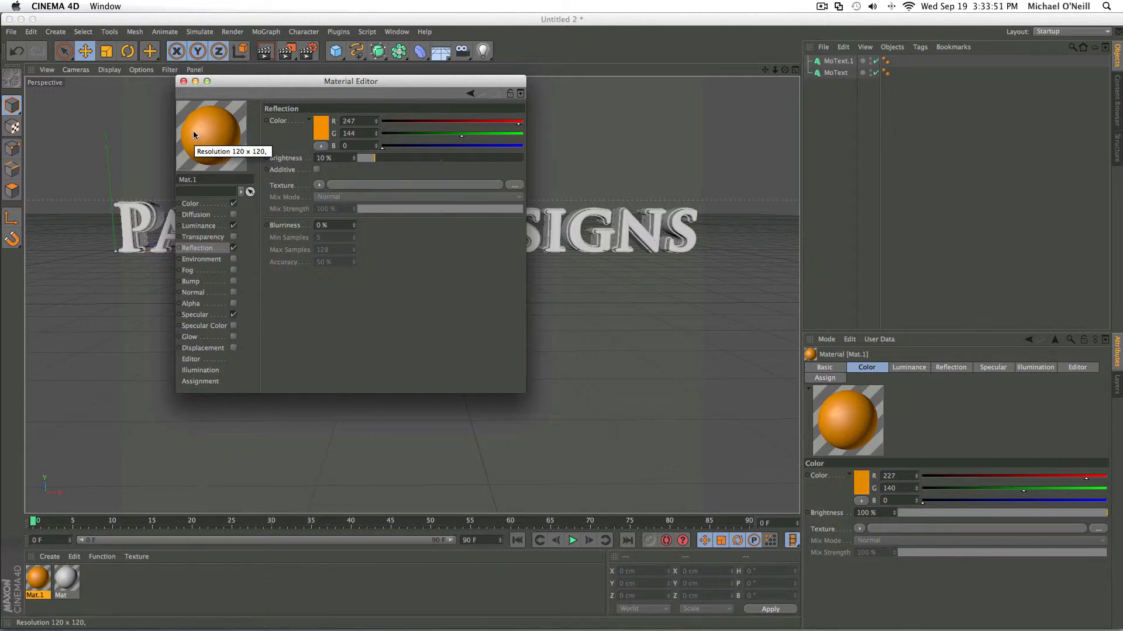
click(183, 81)
- Apply the orange Mat.1 material to the original MoText object and rename that object FRONT
drag(791, 118, 839, 73)
double_click(838, 73)
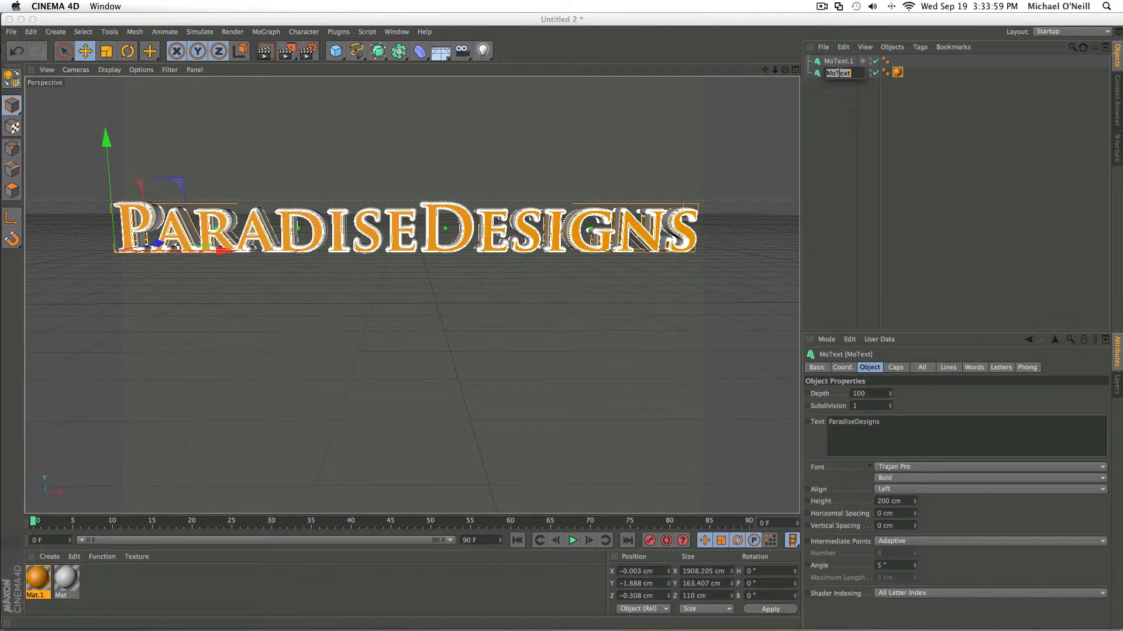
text(FRONT)
key(Return)
- Rename the duplicate MoText.1 object as Outer
double_click(838, 61)
text(Outer)
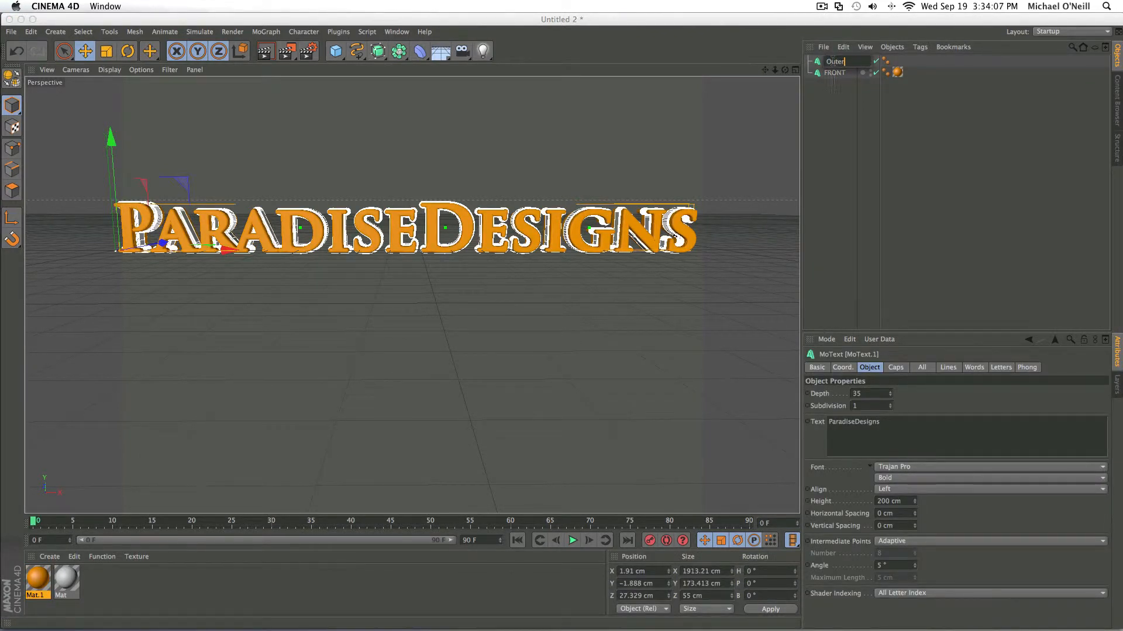
click(563, 295)
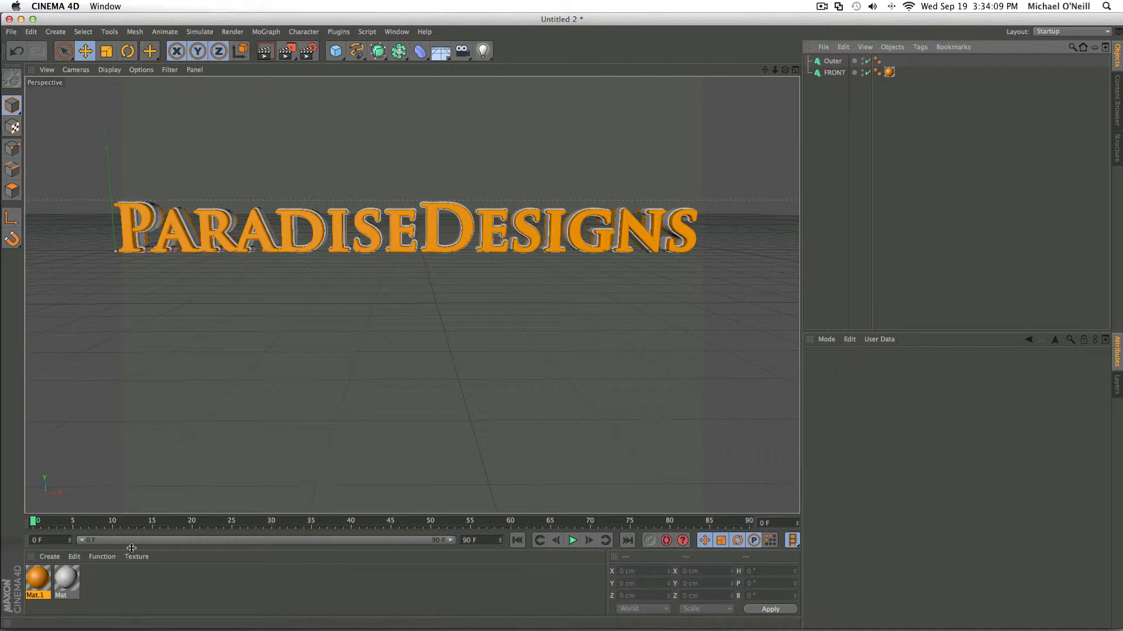
- Set the Color channel of the Mat material to dark gray (R 51, G 51, B 51)
double_click(66, 578)
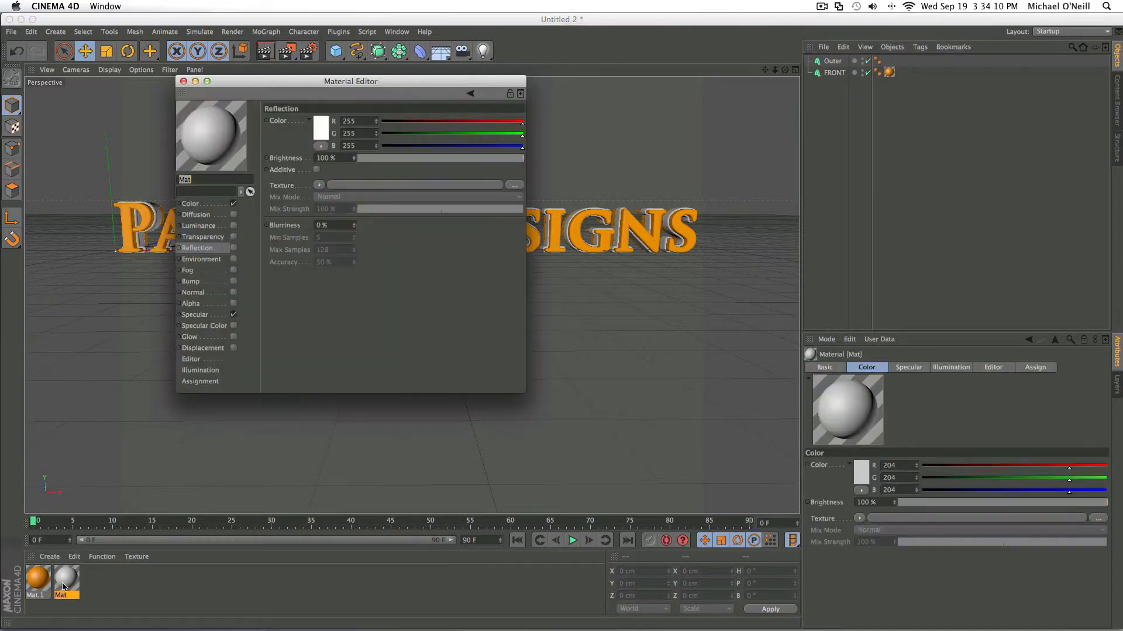
click(321, 129)
click(332, 176)
click(190, 203)
click(315, 134)
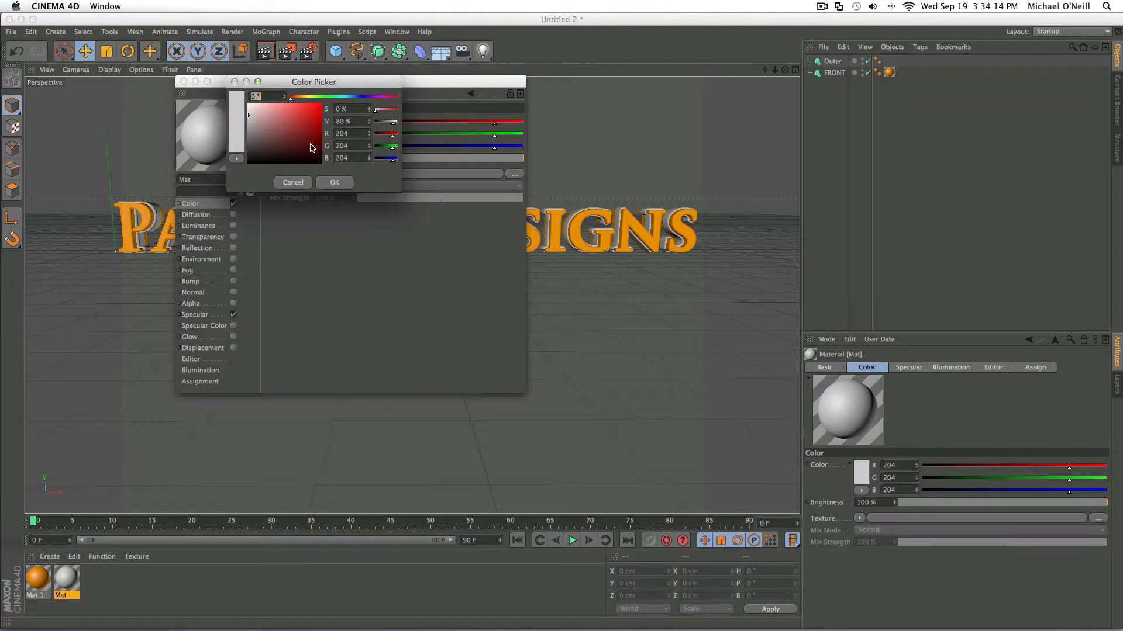
click(334, 183)
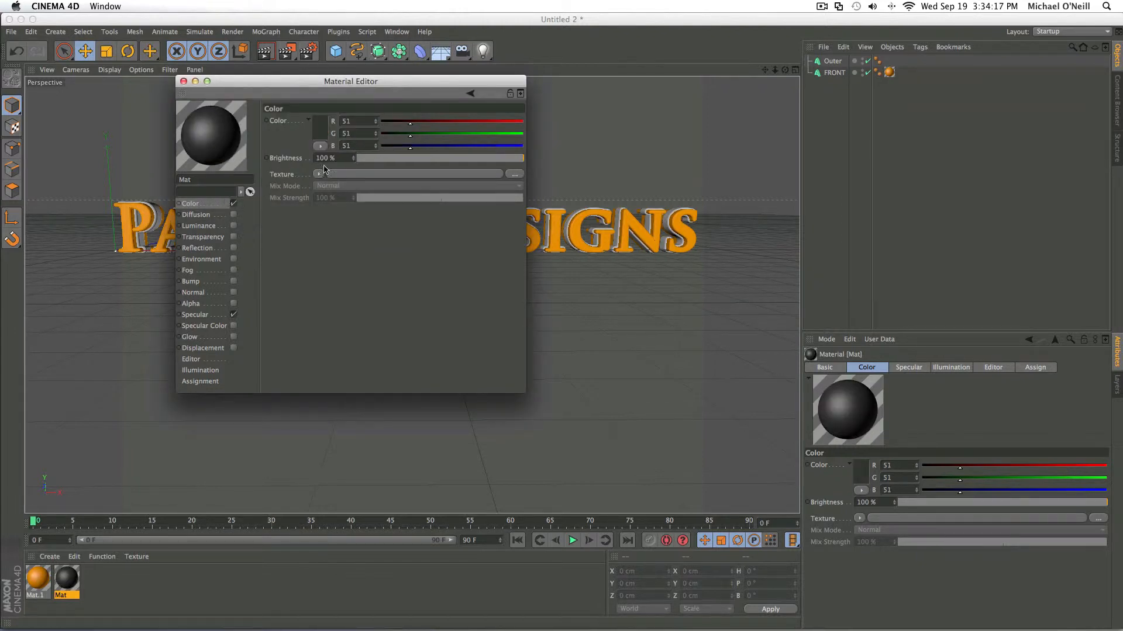
- Enable luminance on Mat with a dark gray color (R 42, G 42, B 42) at 10% brightness
click(217, 226)
click(323, 133)
click(262, 142)
drag(262, 144, 249, 151)
click(341, 178)
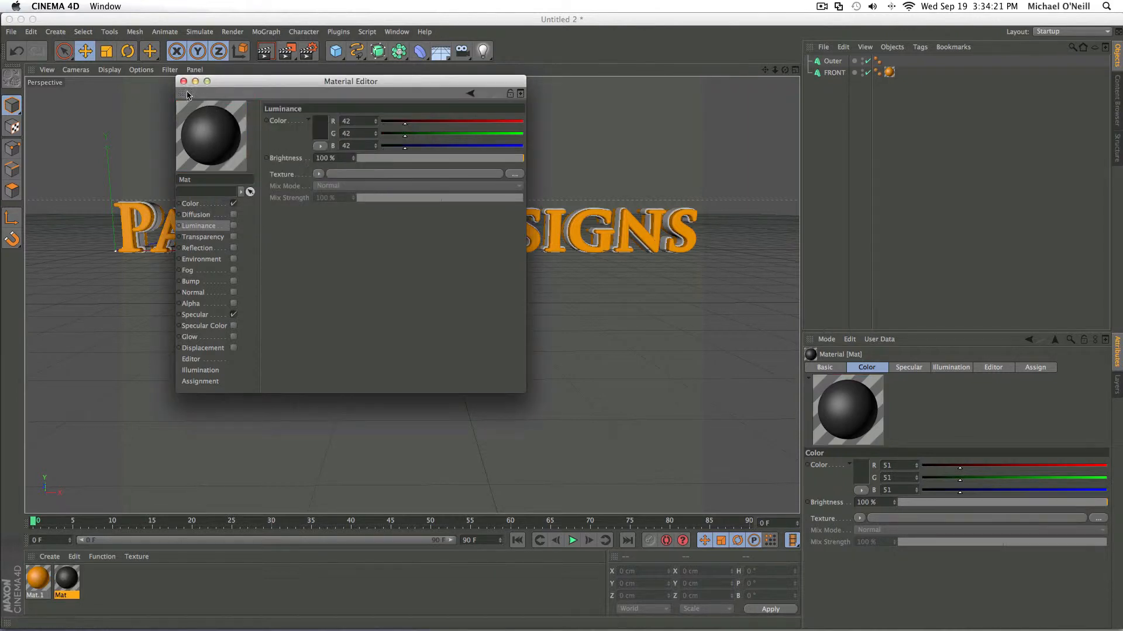
click(234, 226)
mouse_move(379, 167)
mouse_down()
mouse_move(371, 163)
mouse_move(392, 164)
mouse_move(375, 166)
mouse_up()
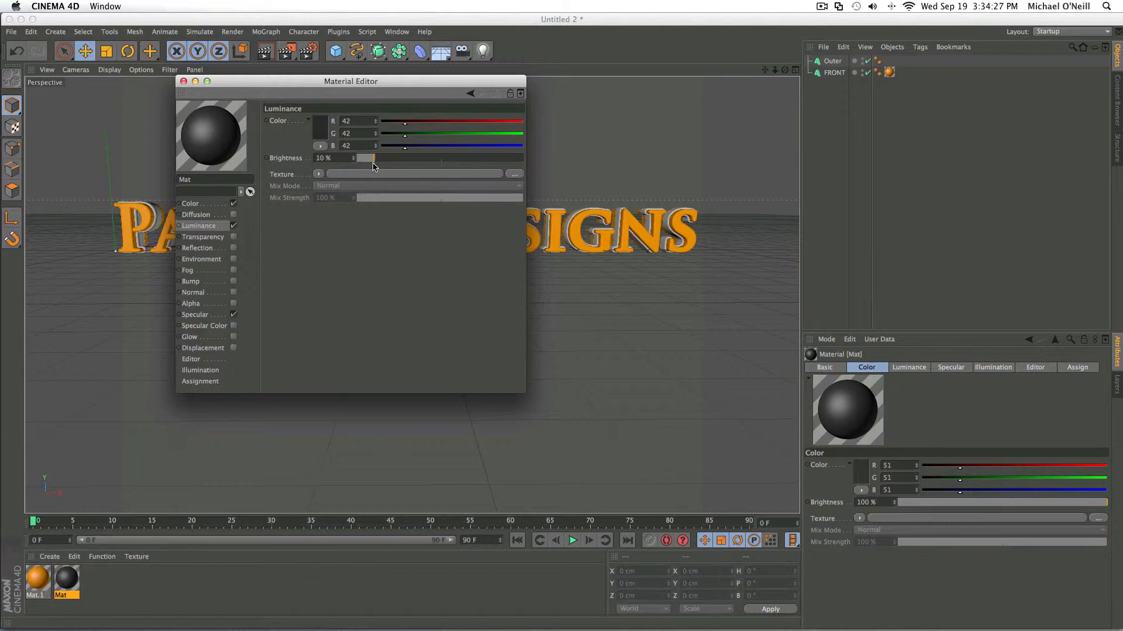
- Enable reflection on Mat at 17% brightness with a dark gray color (R 59, G 59, B 59)
click(197, 247)
click(233, 248)
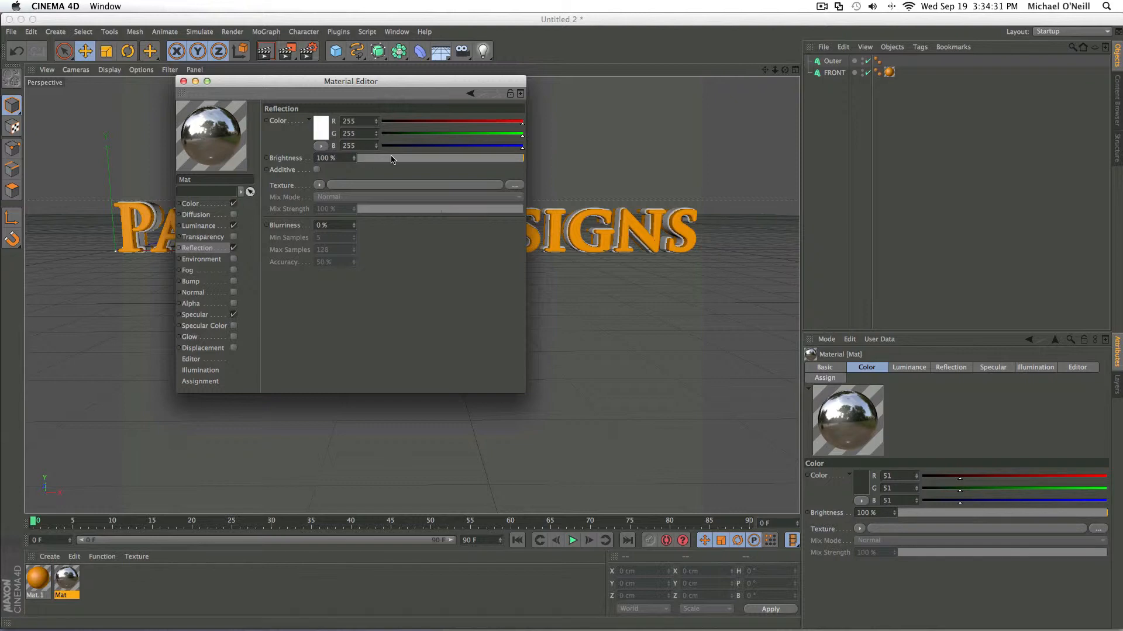
drag(391, 159, 386, 159)
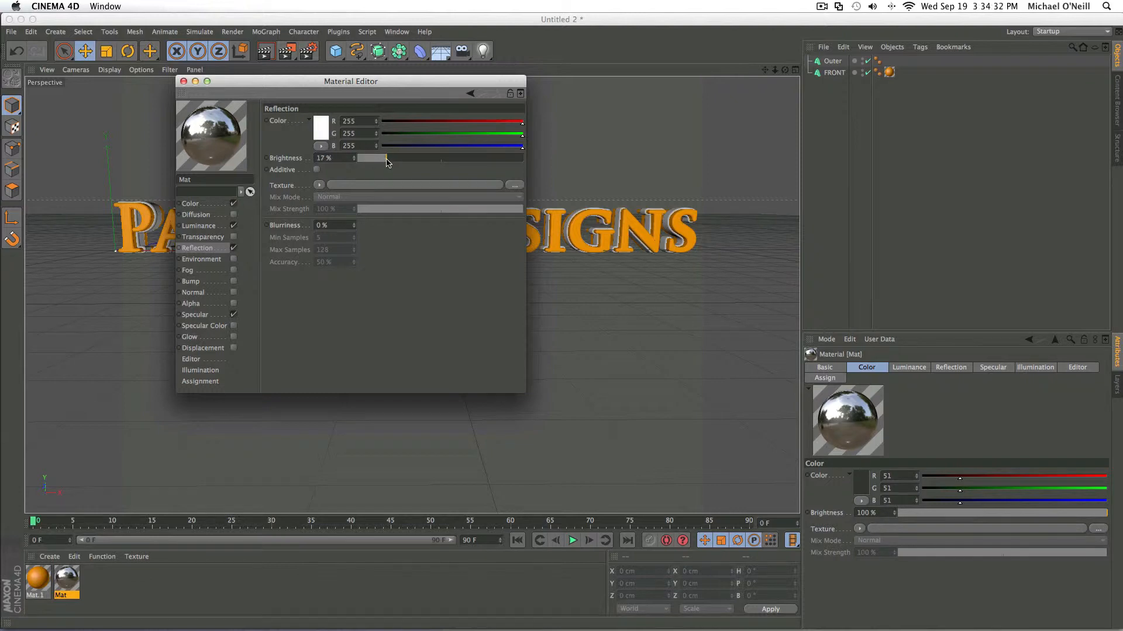
click(326, 134)
drag(263, 140, 239, 146)
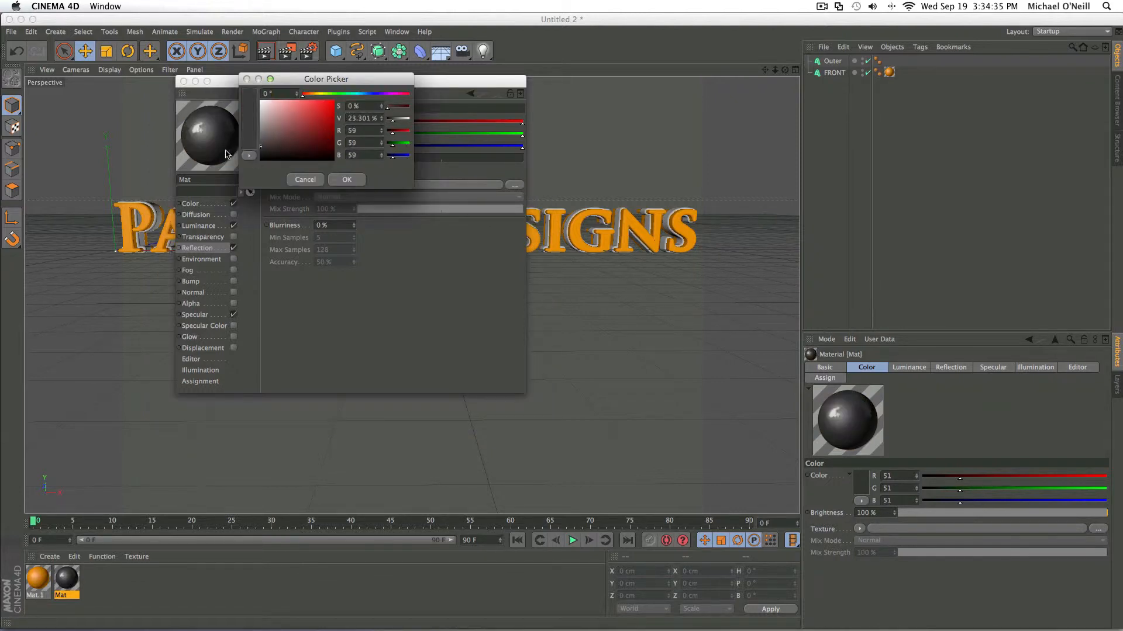
click(346, 179)
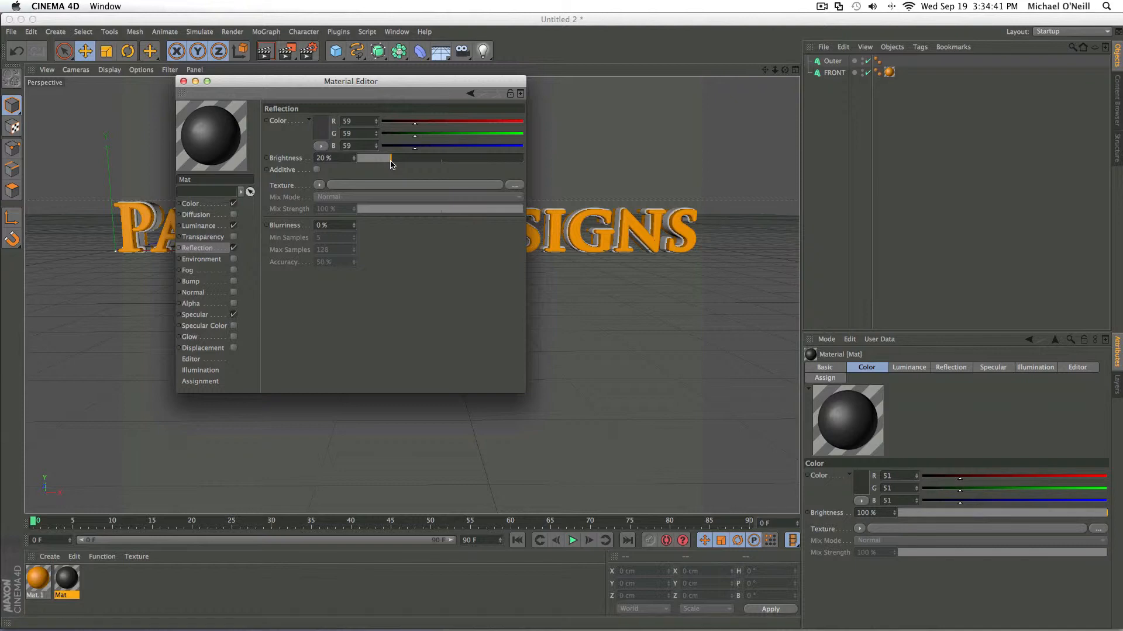
- Set Mat's reflection brightness to 25% and its color to medium gray (R 106, G 106, B 106), after trying white
drag(397, 164, 400, 164)
click(317, 128)
drag(291, 111, 134, 88)
click(328, 175)
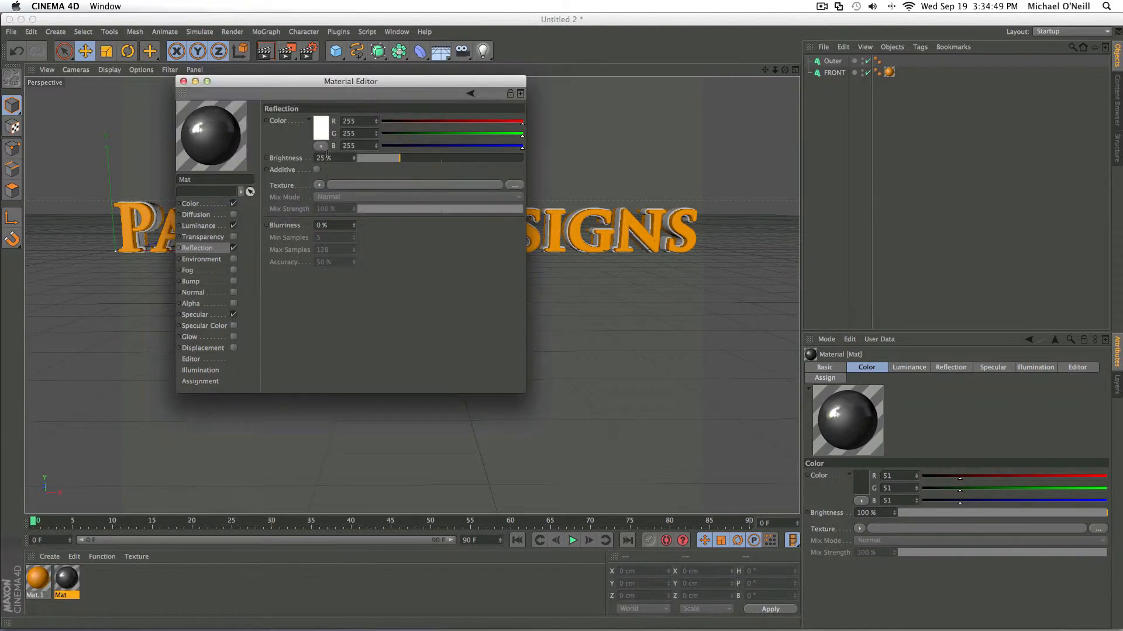
click(320, 127)
drag(293, 116, 211, 128)
click(350, 174)
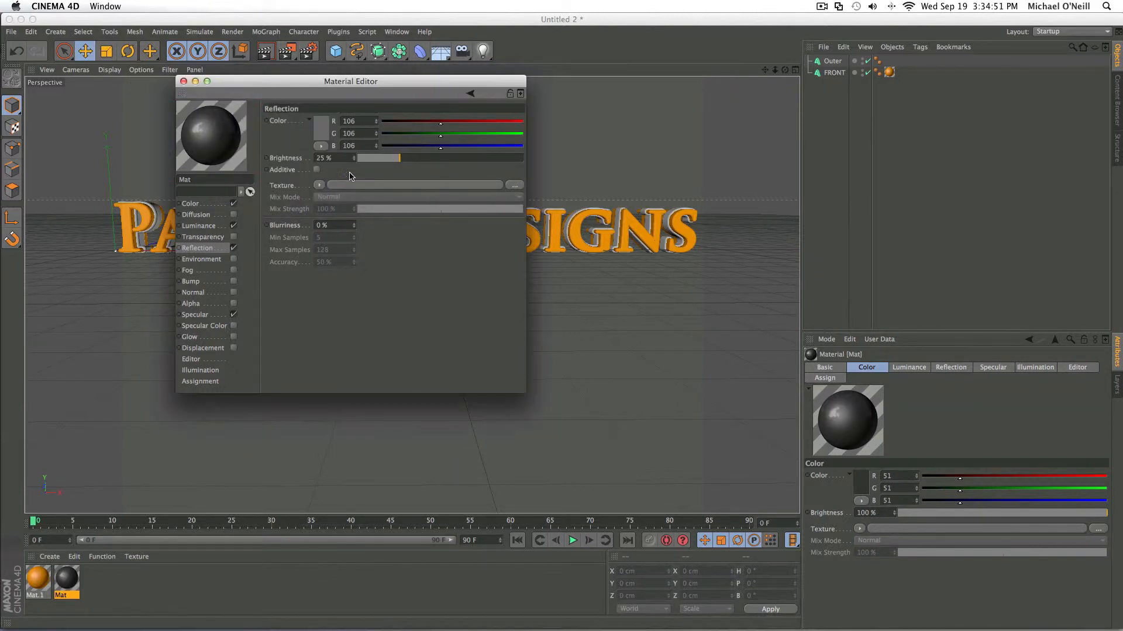
- Apply the dark gray Mat material to the Outer object and render the active view
click(182, 82)
drag(58, 592, 833, 66)
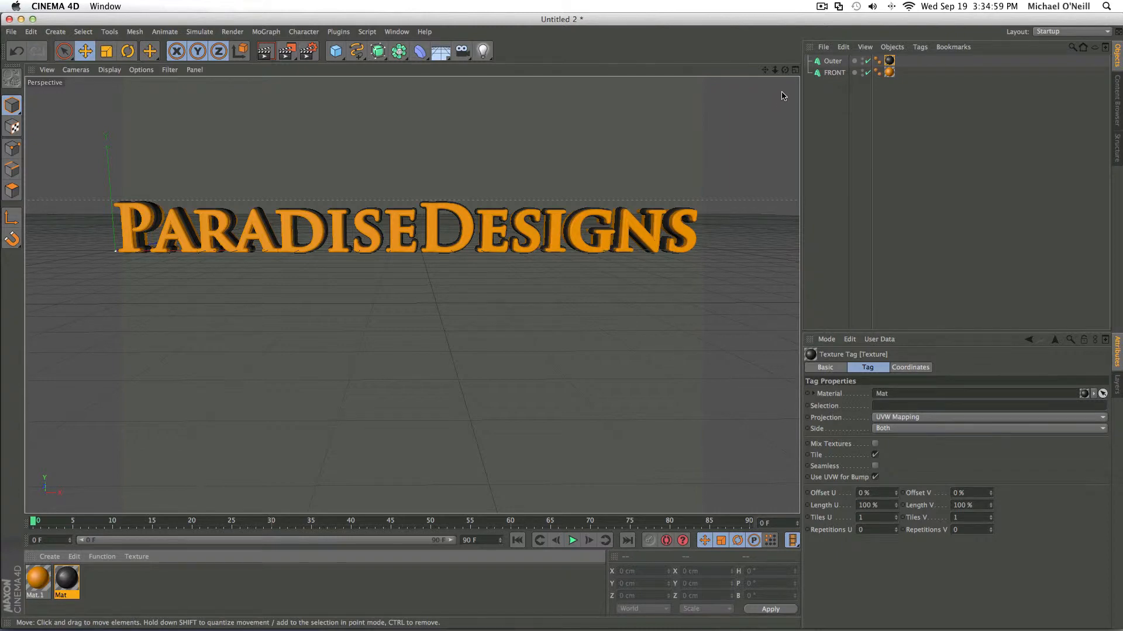
click(270, 56)
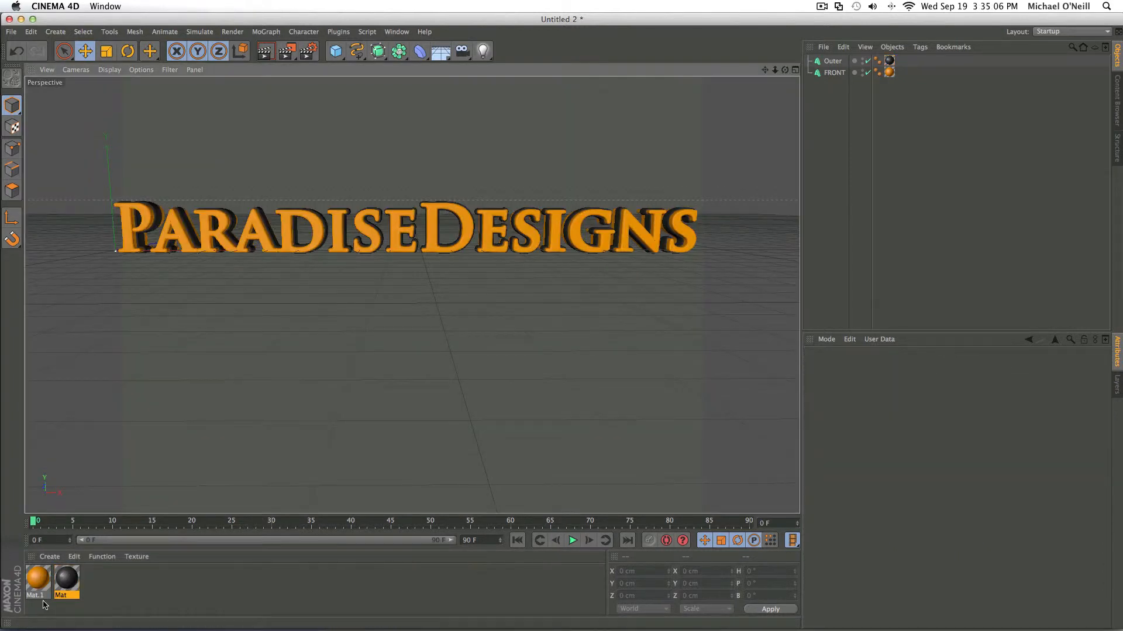
- Lower the luminance brightness of the orange Mat.1 material to 9% and render the active view
double_click(36, 581)
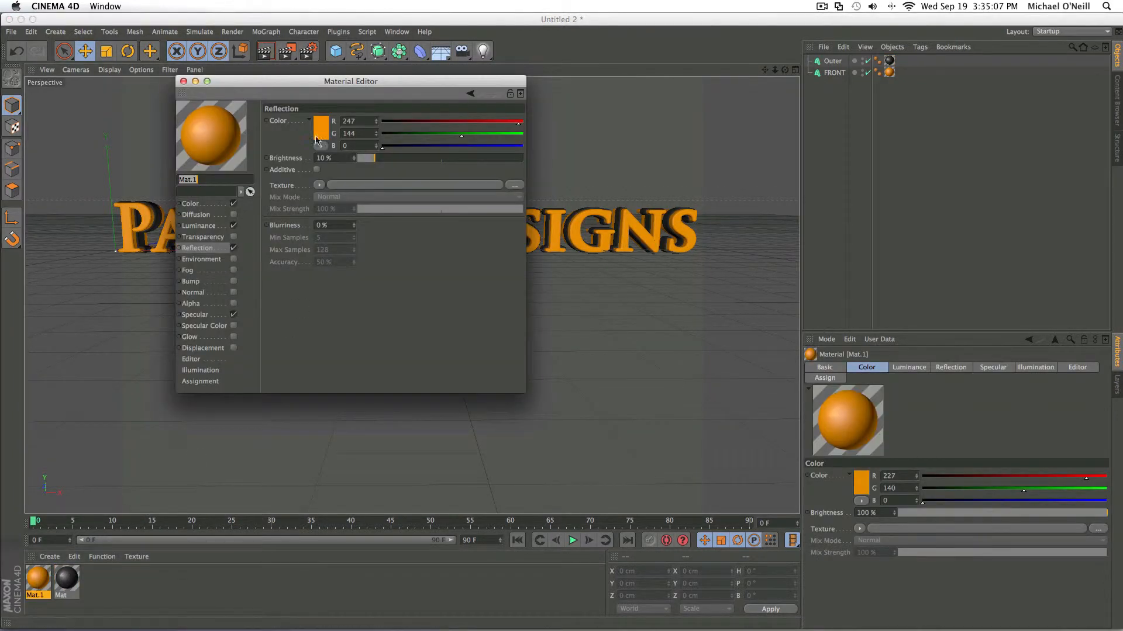
click(209, 226)
click(369, 159)
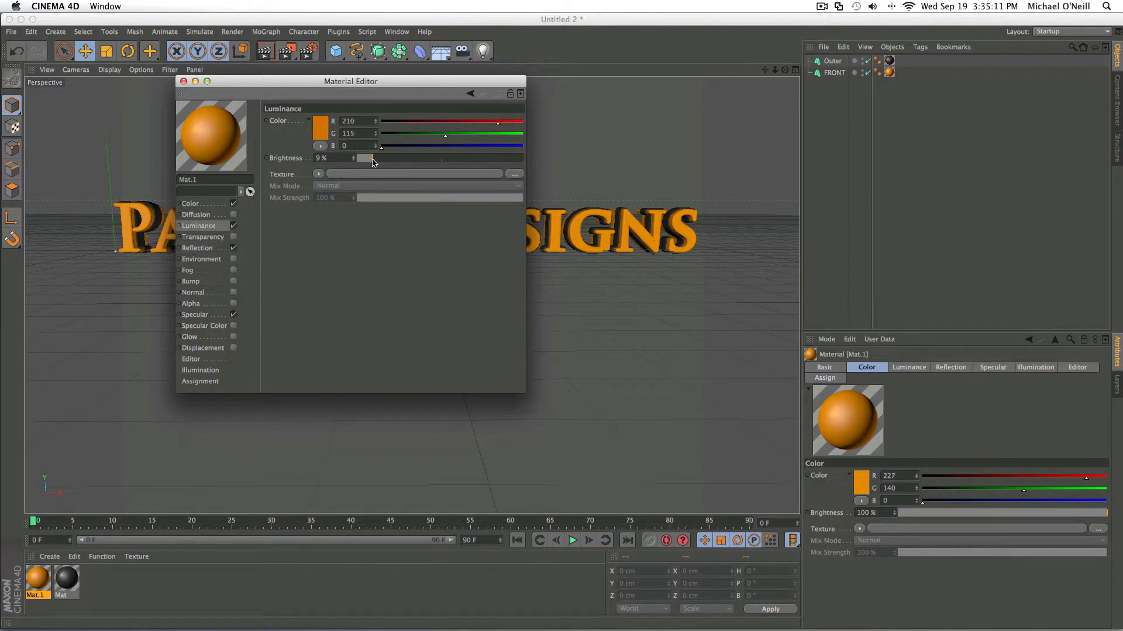
click(183, 81)
click(272, 51)
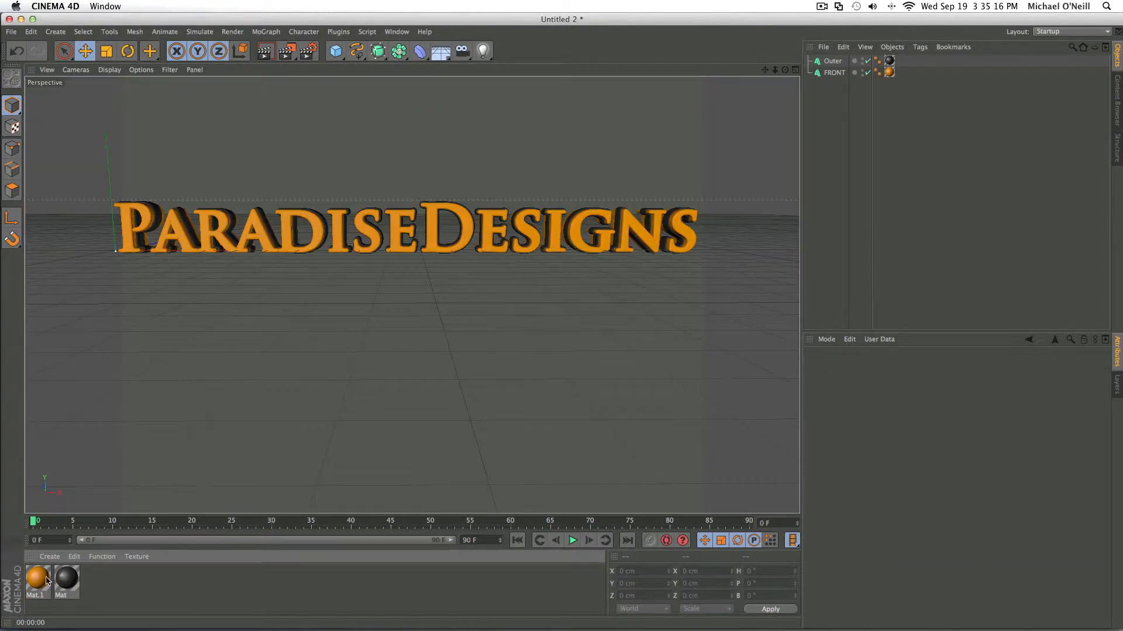
- Disable luminance on the orange Mat.1 material and render the active view again
double_click(37, 579)
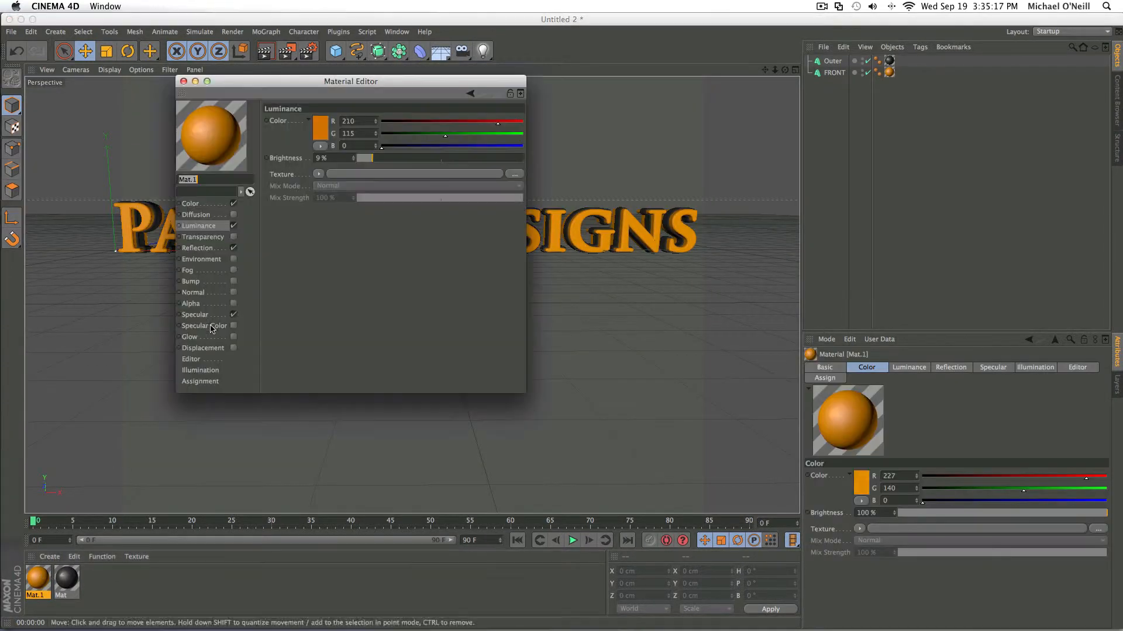
click(234, 225)
click(183, 81)
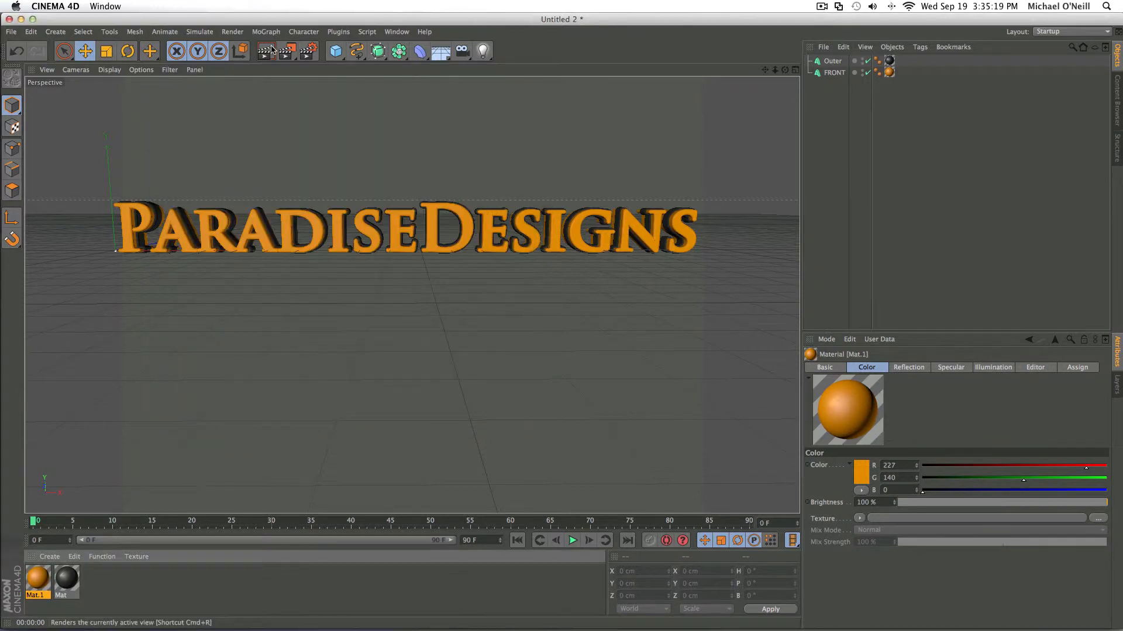
click(272, 50)
click(364, 573)
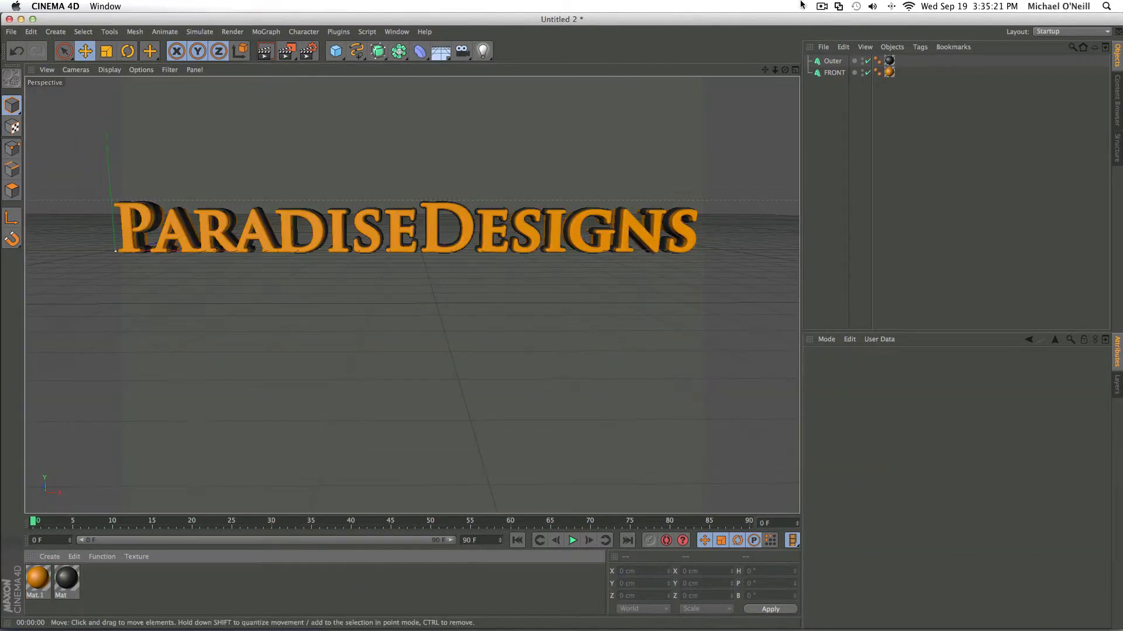
- Add a standard camera object that frames the whole ParadiseDesigns text
scroll(780, 94, down, 5)
drag(765, 69, 615, 134)
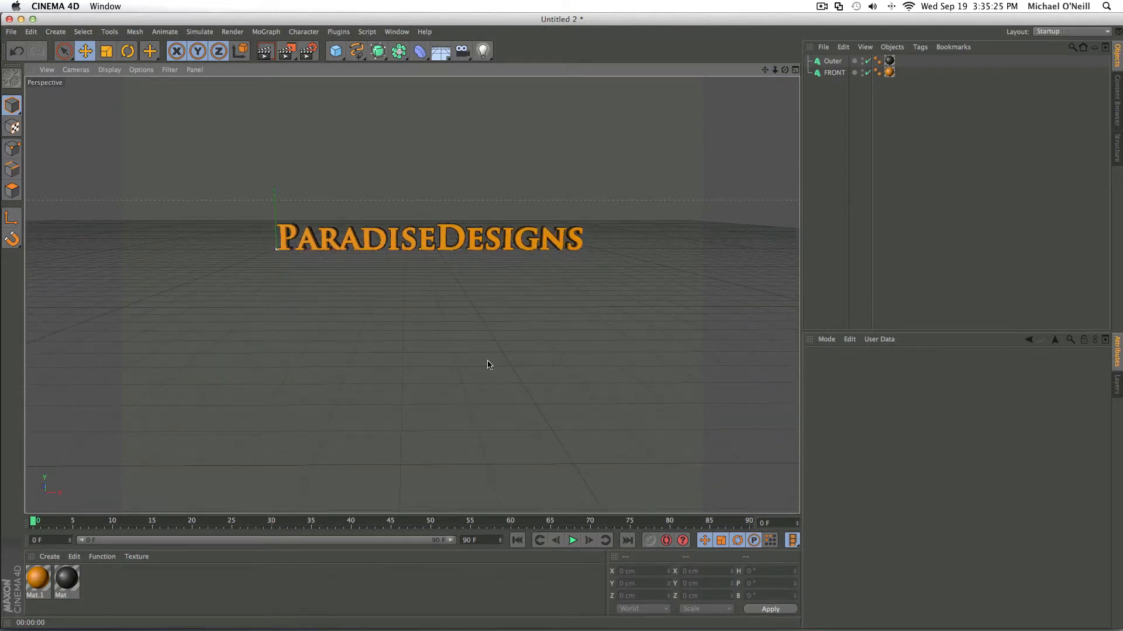
scroll(490, 363, up, 3)
scroll(718, 137, up, 3)
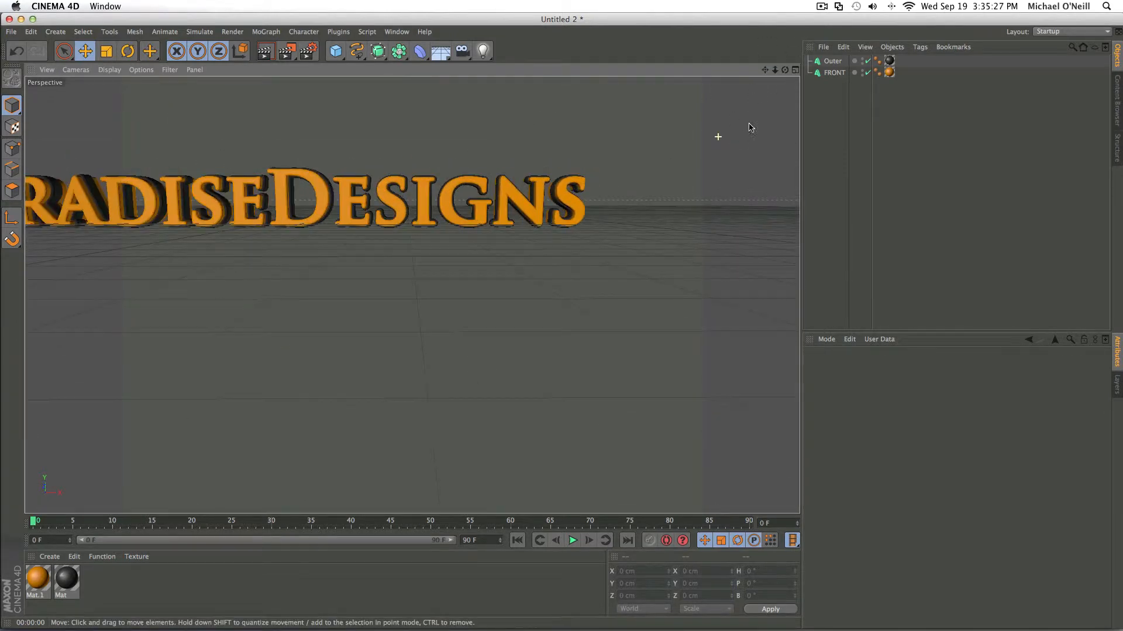
drag(766, 71, 905, 73)
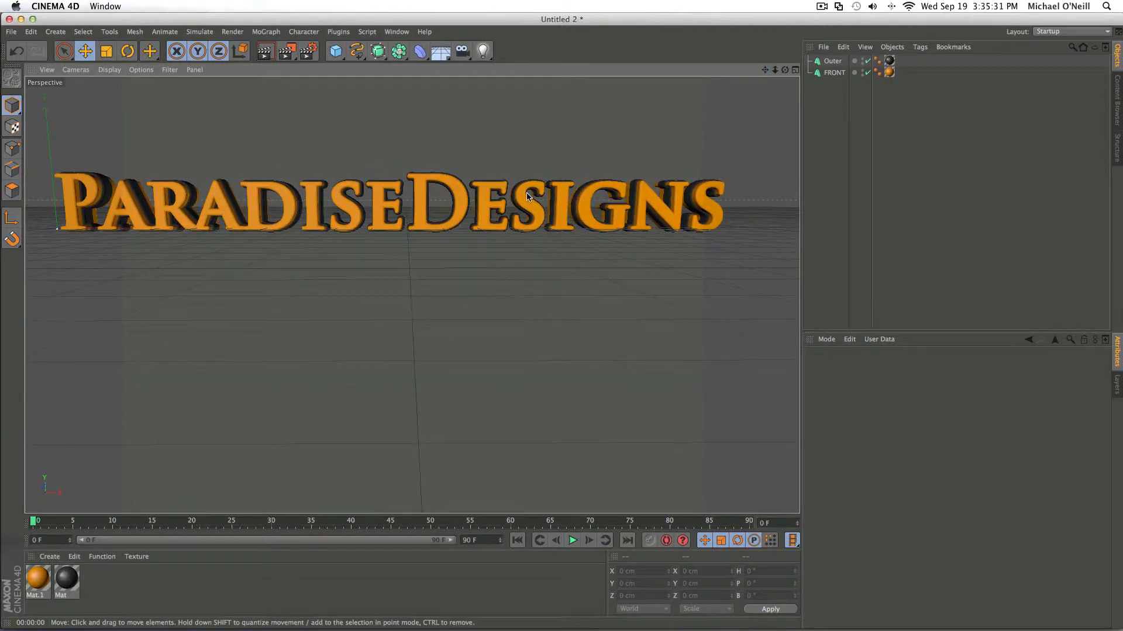
mouse_move(775, 69)
mouse_down()
mouse_move(754, 71)
mouse_move(765, 98)
mouse_move(779, 73)
mouse_up()
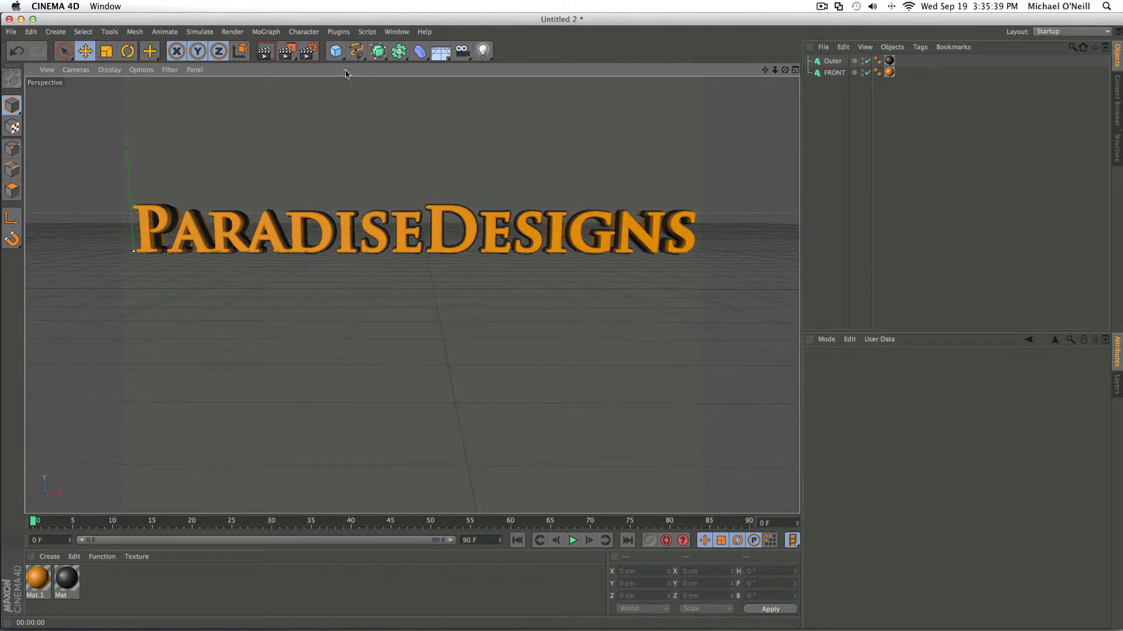
click(462, 51)
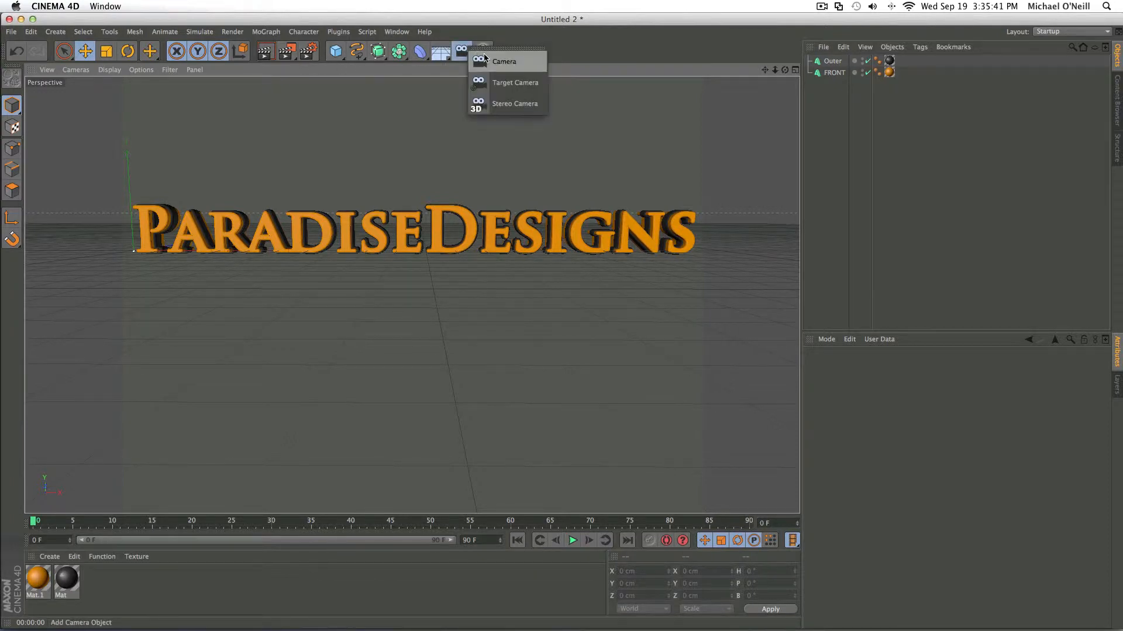
click(491, 61)
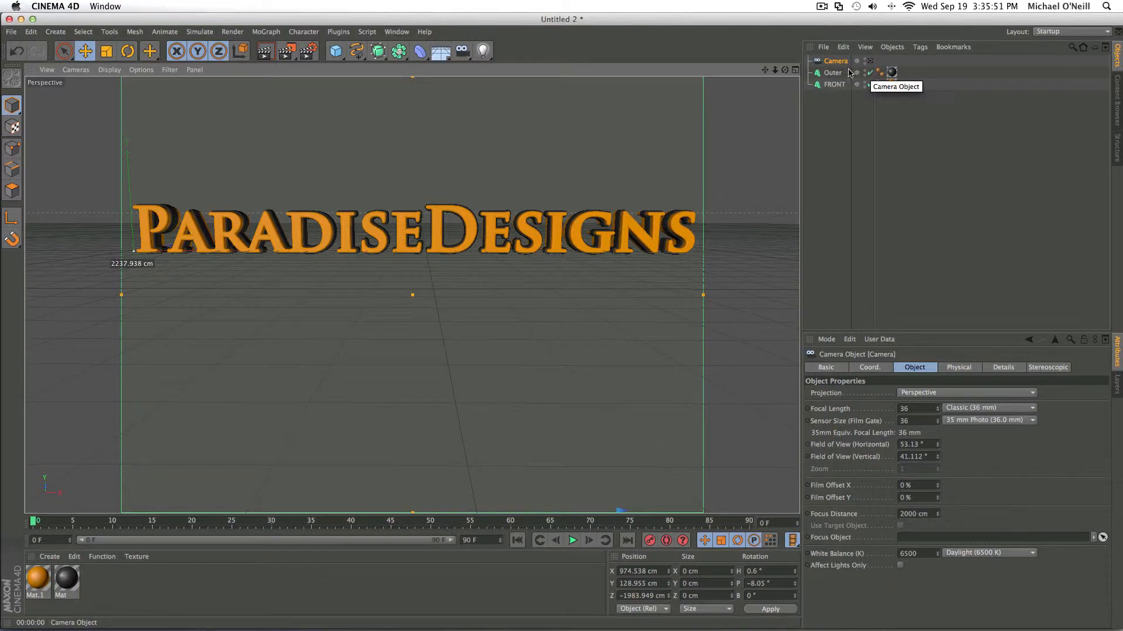
- Try shifting the camera to about X 28, Y 363, Z -1961 cm through its own view, and return to the editor view
drag(763, 70, 1014, 143)
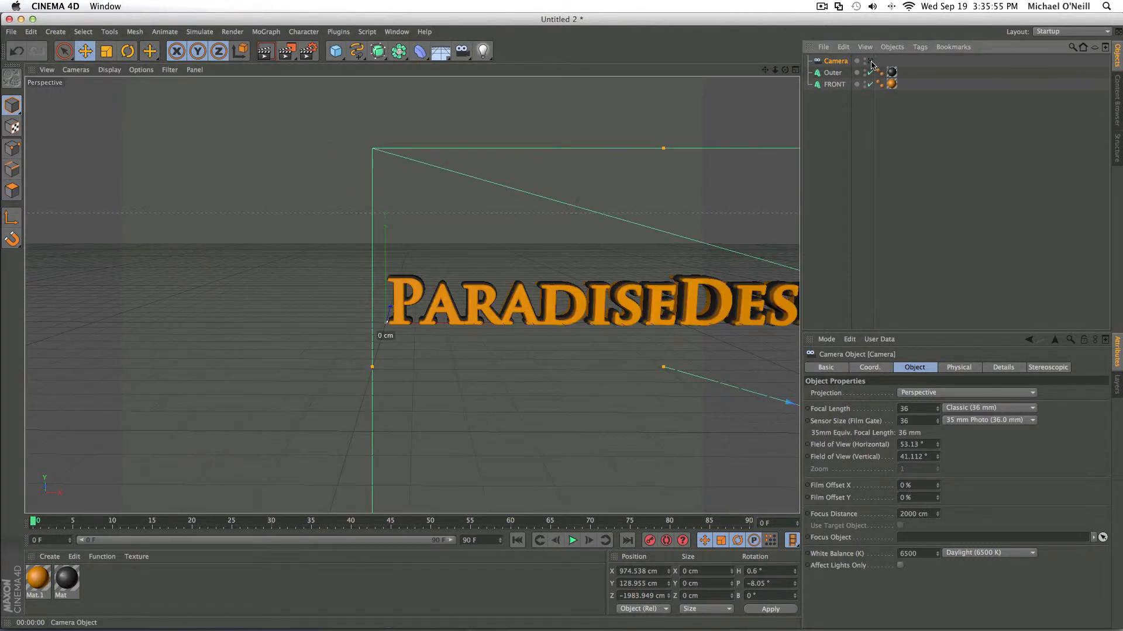
click(870, 61)
drag(764, 70, 1014, 130)
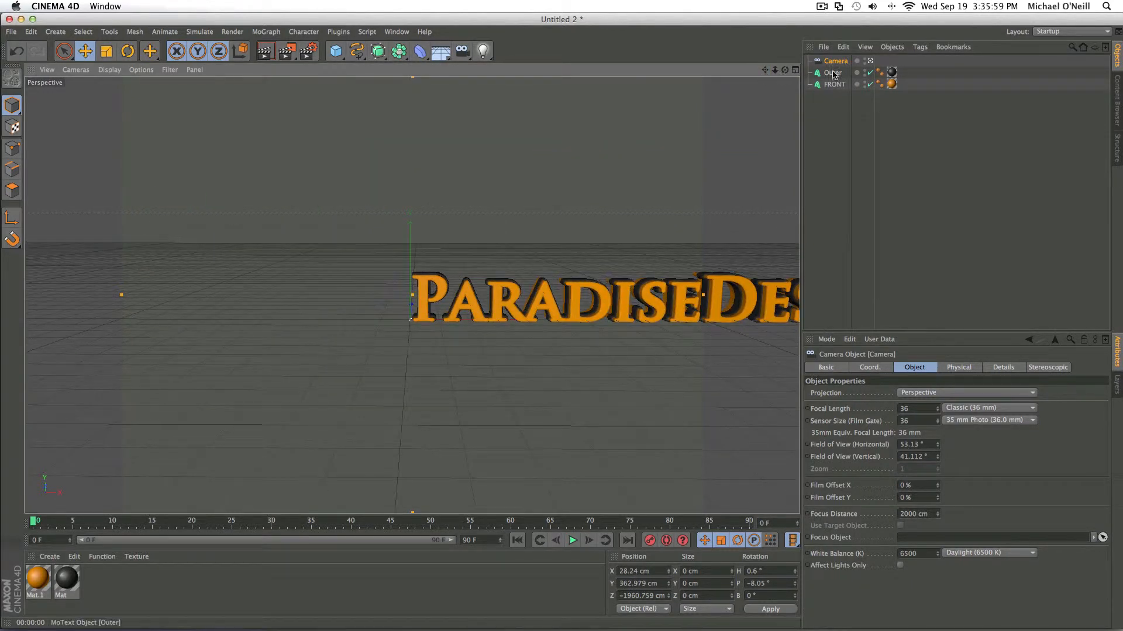
click(870, 61)
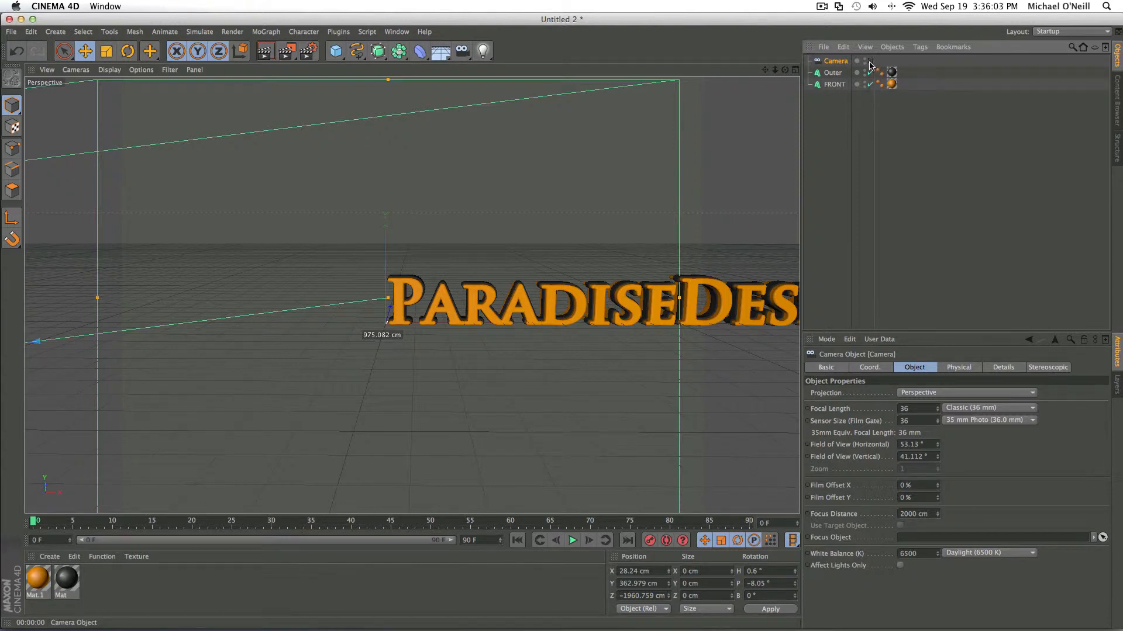
- Move the camera in front of the text through its own view, to about X 975, Y 149, Z -1981 cm, and hide the camera object
click(870, 61)
drag(764, 69, 482, 6)
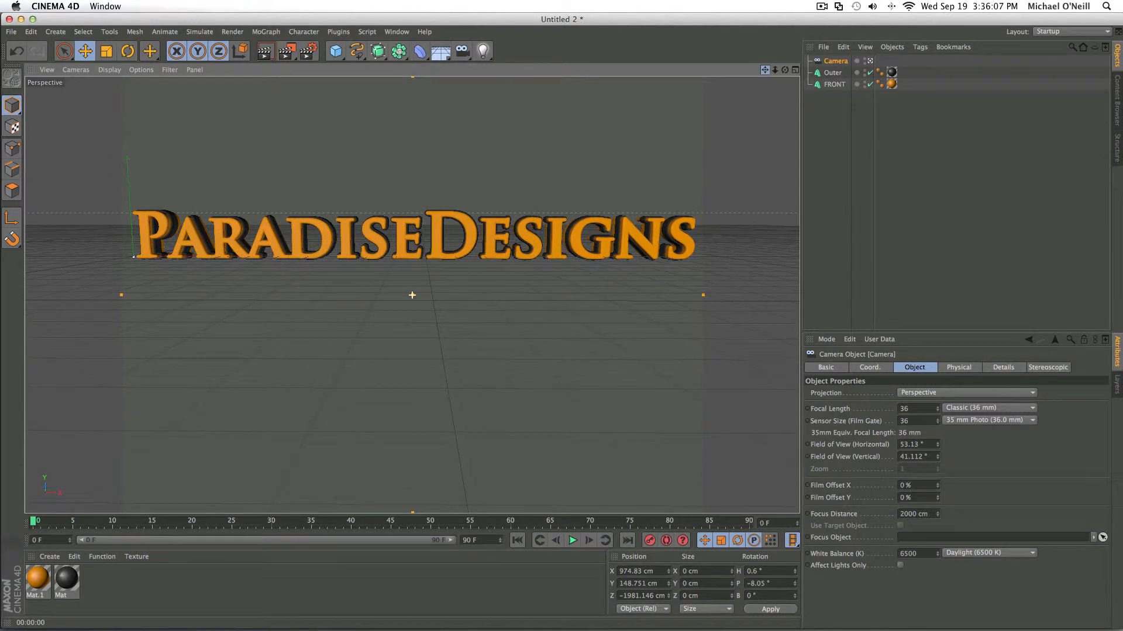
click(870, 61)
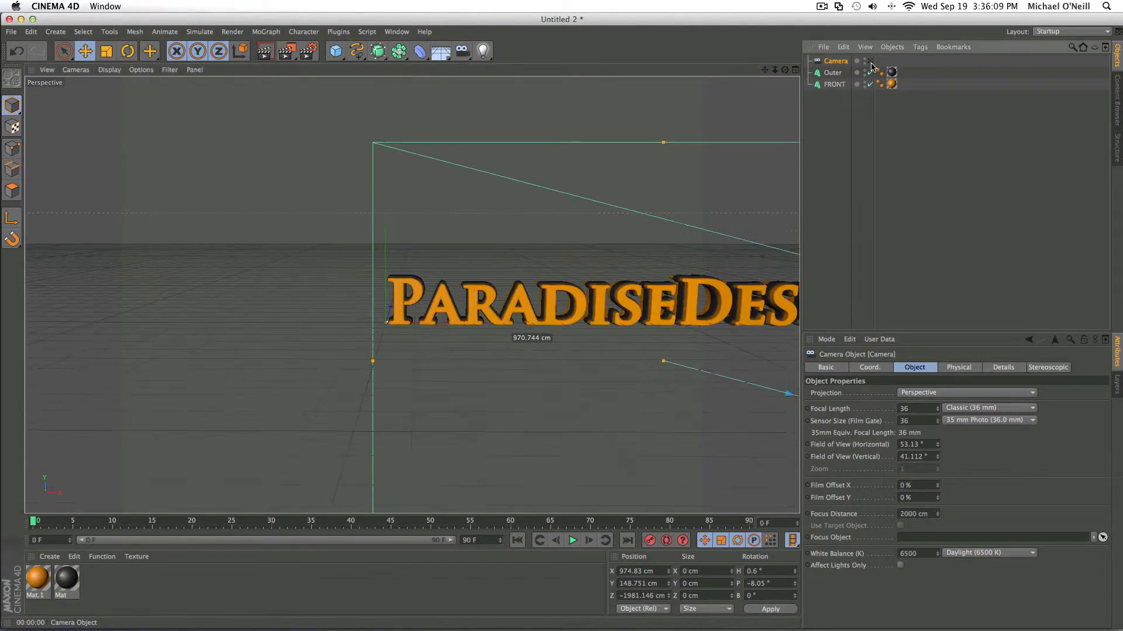
drag(766, 71, 525, 69)
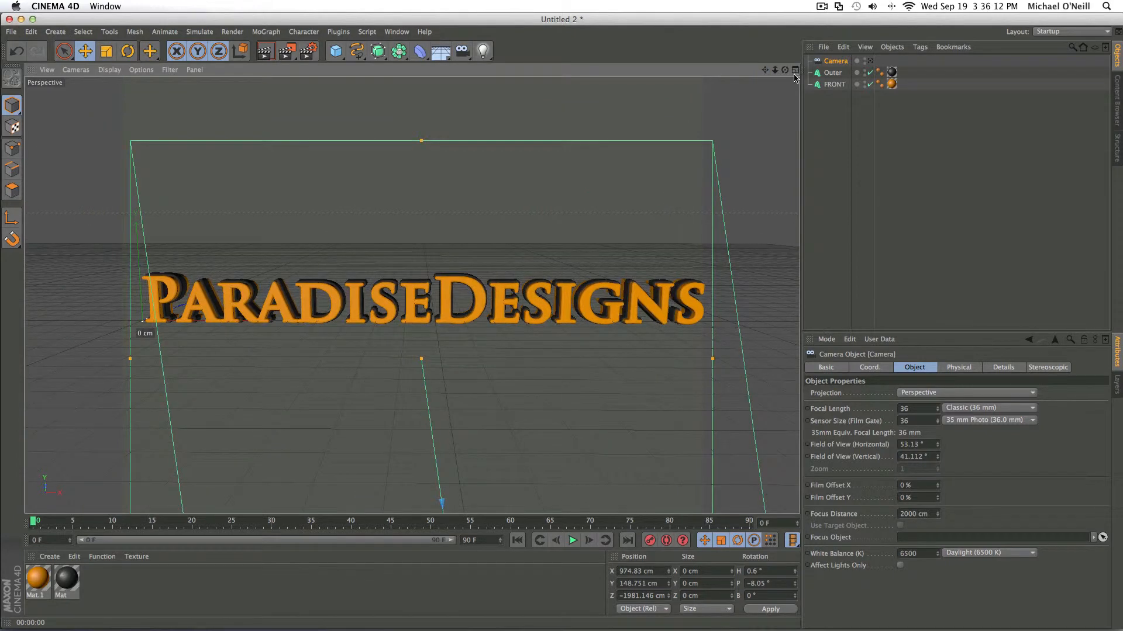
click(866, 62)
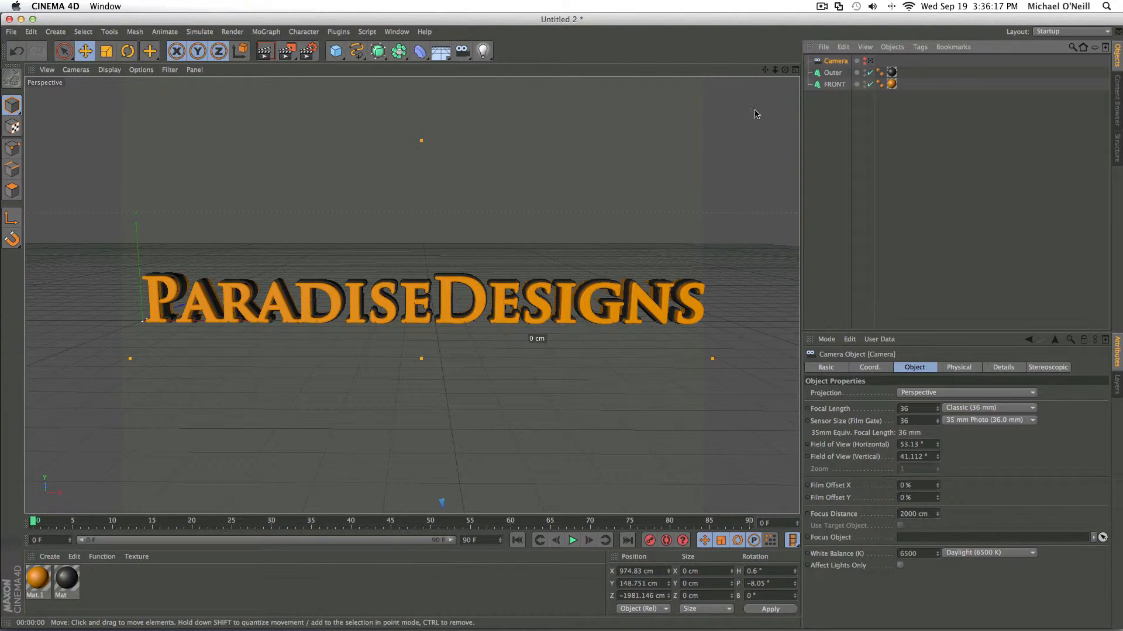
- Add the OverheadSoftbox preset from the GreyscalegorillaLightKitPro1 library to the scene and close the Content Browser
scroll(776, 81, down, 1)
drag(766, 70, 739, 69)
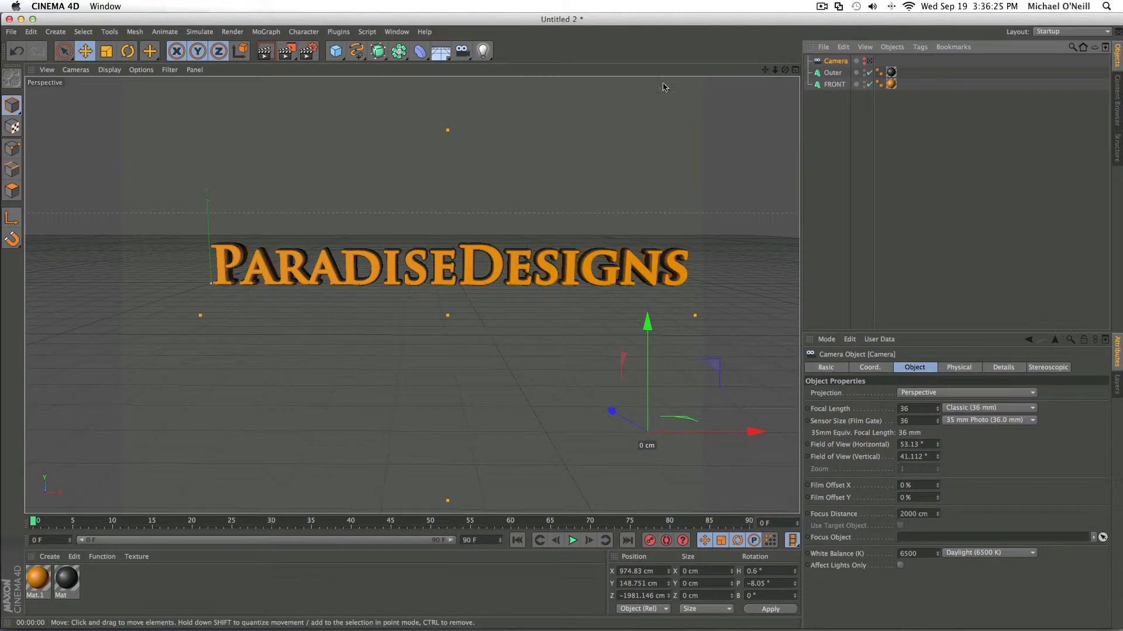
click(395, 33)
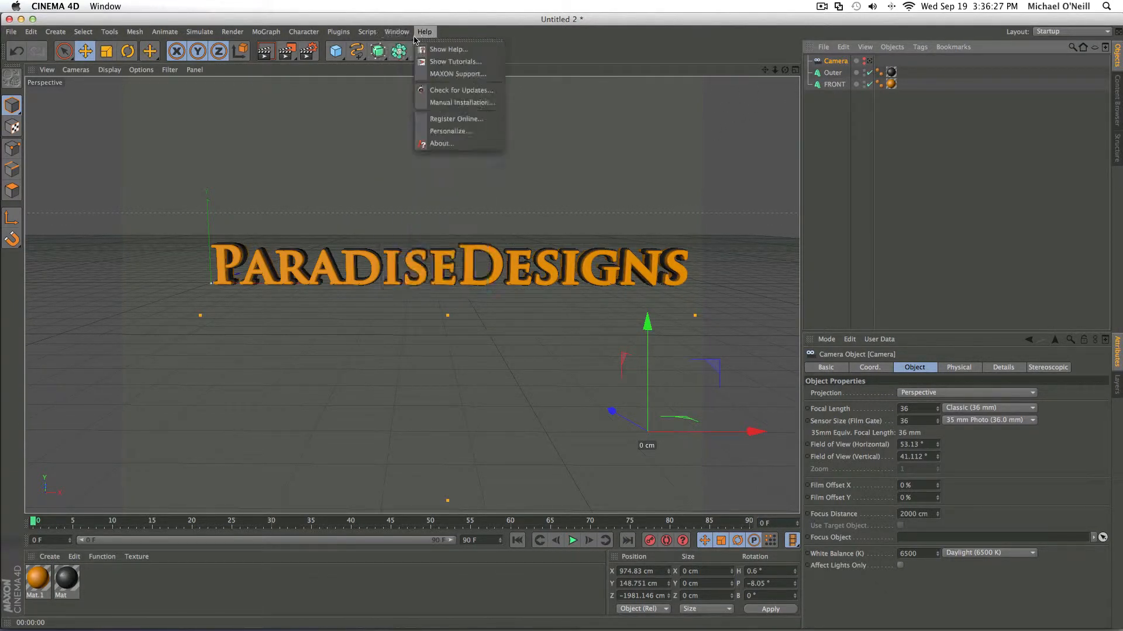
click(429, 94)
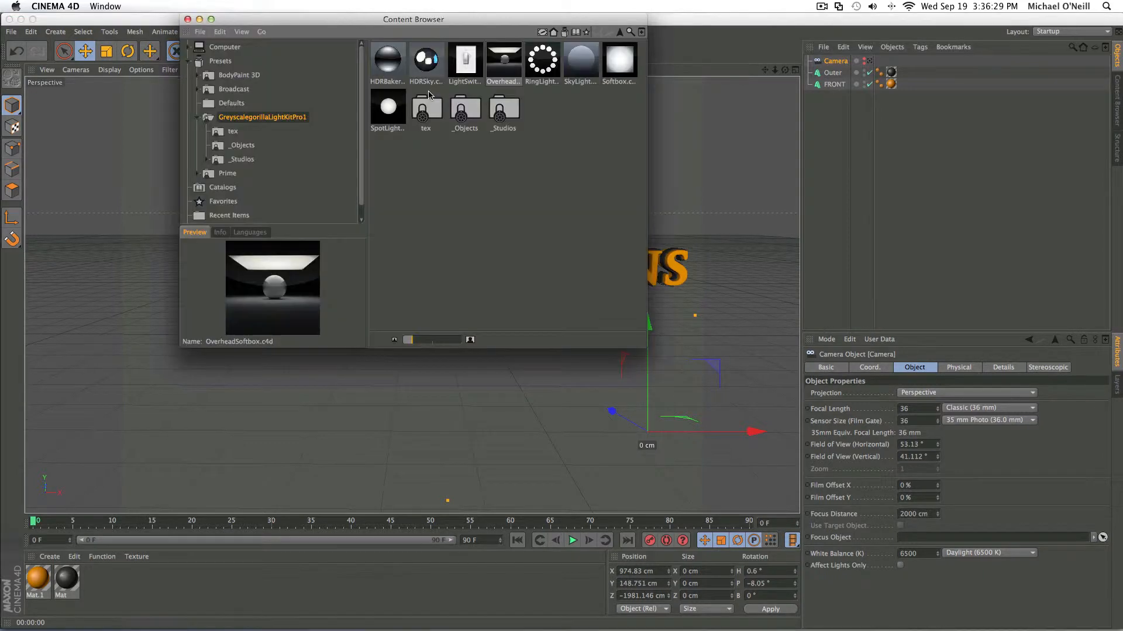
double_click(510, 67)
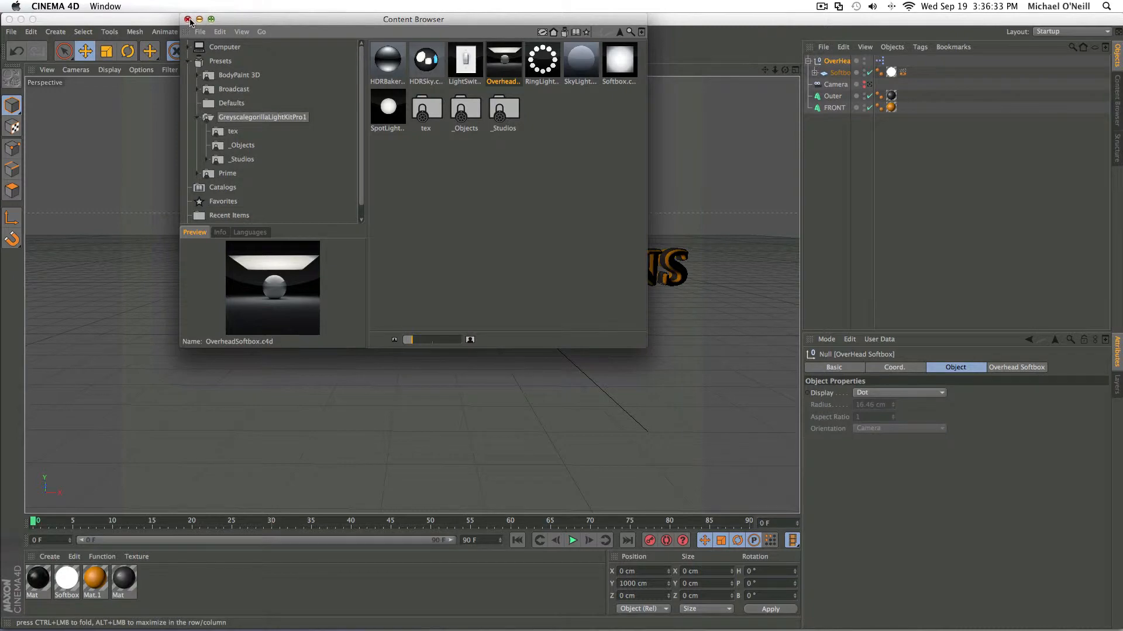
click(187, 19)
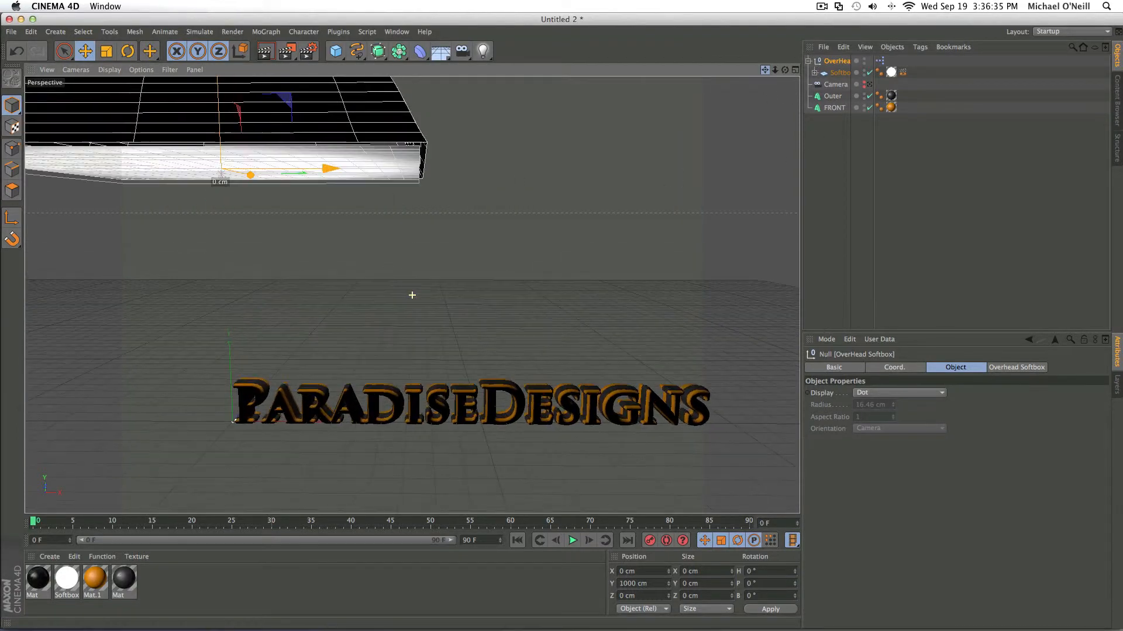
- Position the overhead softbox above the middle of the text, at about X 820 and Y 836 cm
drag(328, 167, 549, 178)
scroll(774, 79, down, 3)
drag(785, 69, 409, 297)
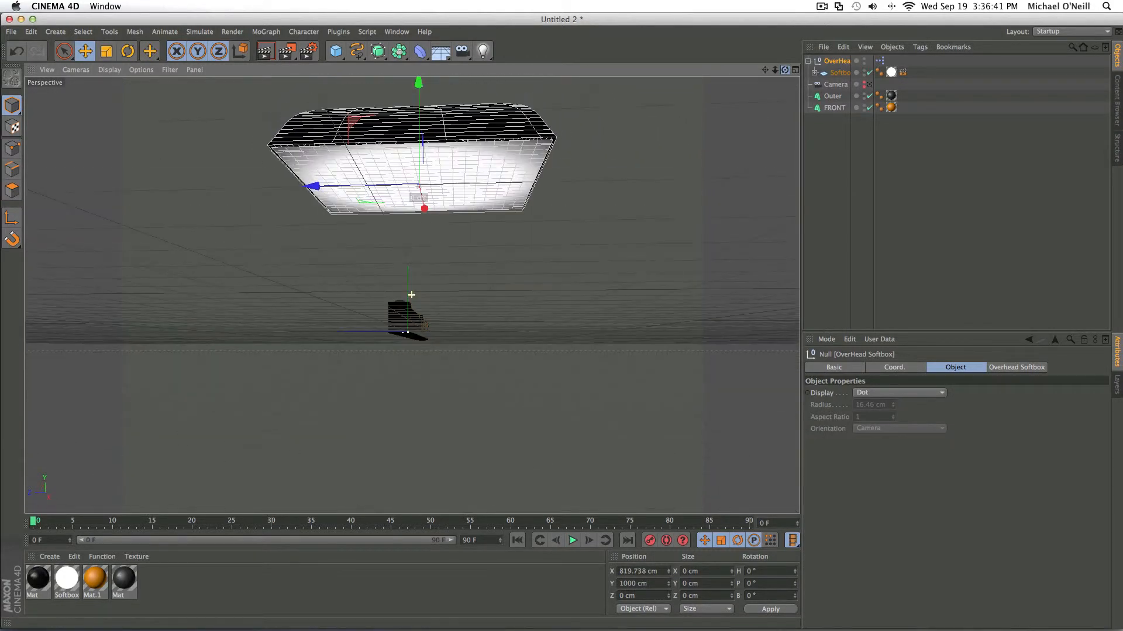
drag(417, 91, 416, 114)
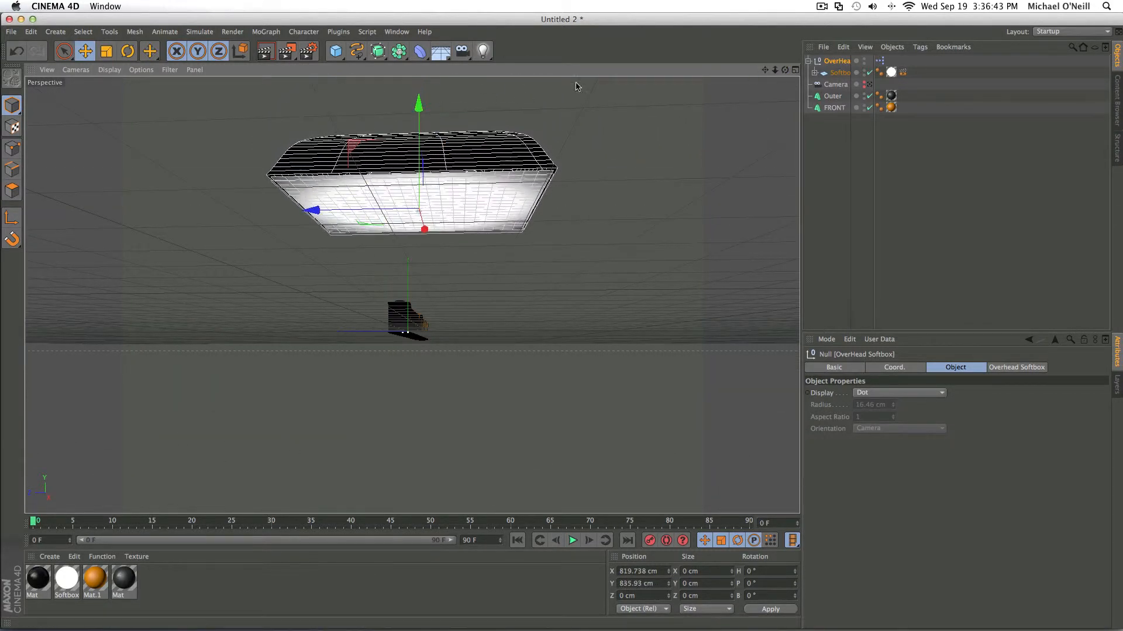
drag(784, 70, 411, 295)
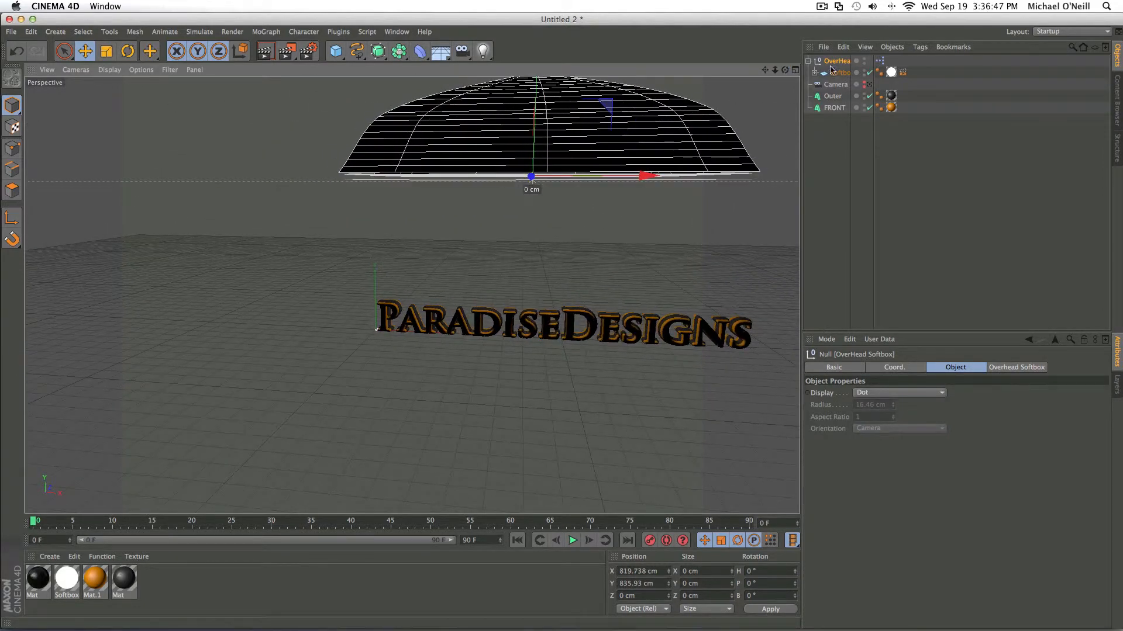
- Check the text through the camera, return to the editor view and lower the overhead softbox to about Y 788 cm
click(870, 85)
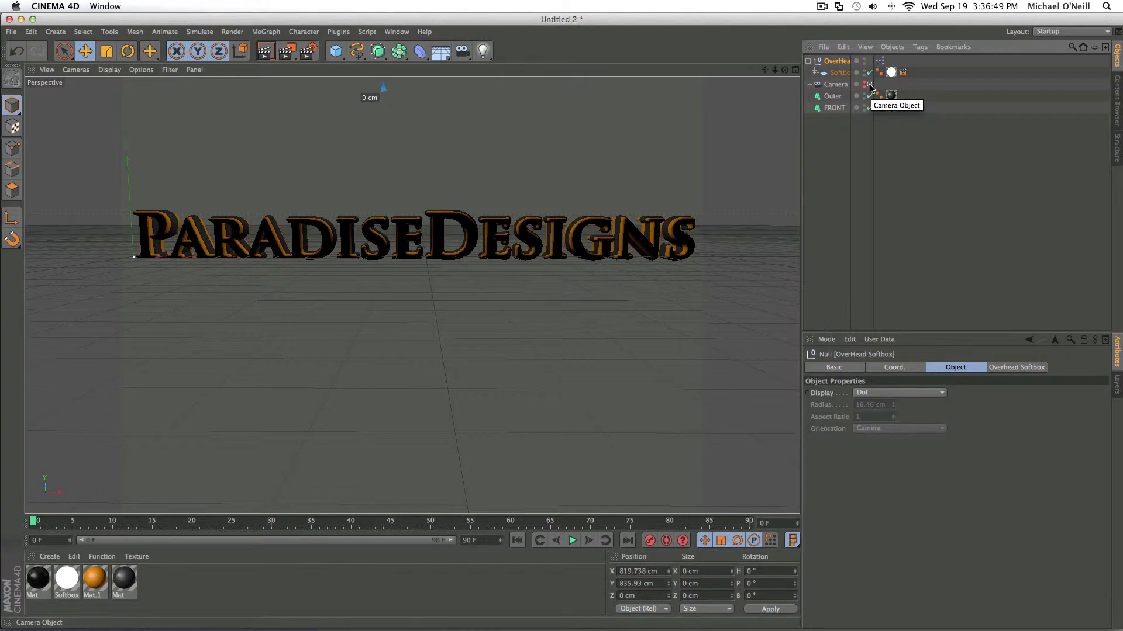
click(870, 85)
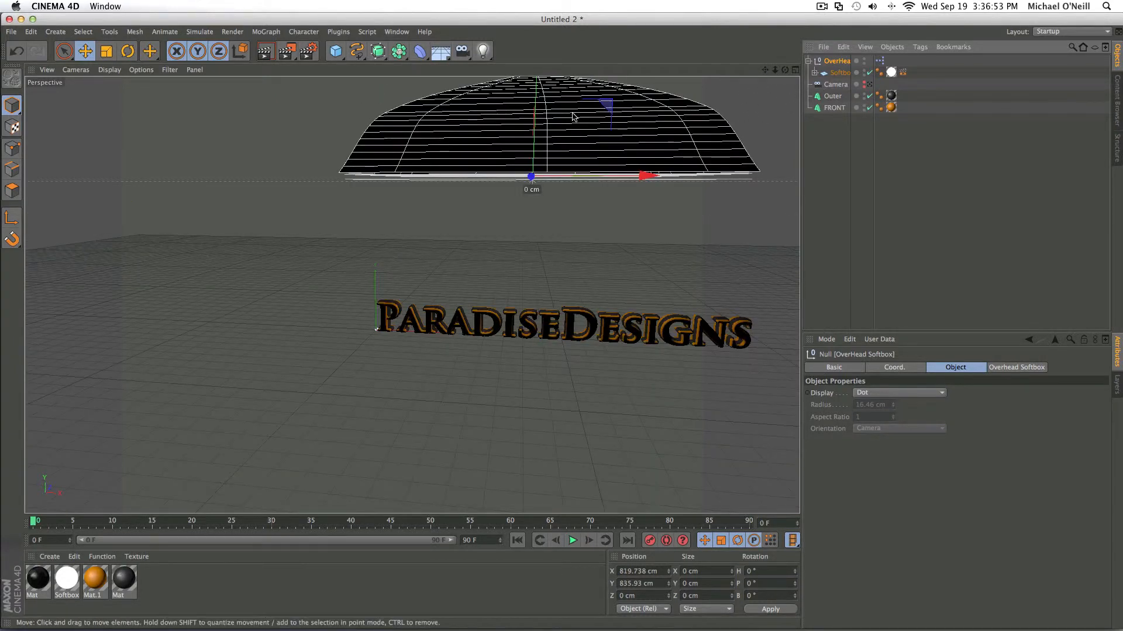
drag(534, 88, 533, 114)
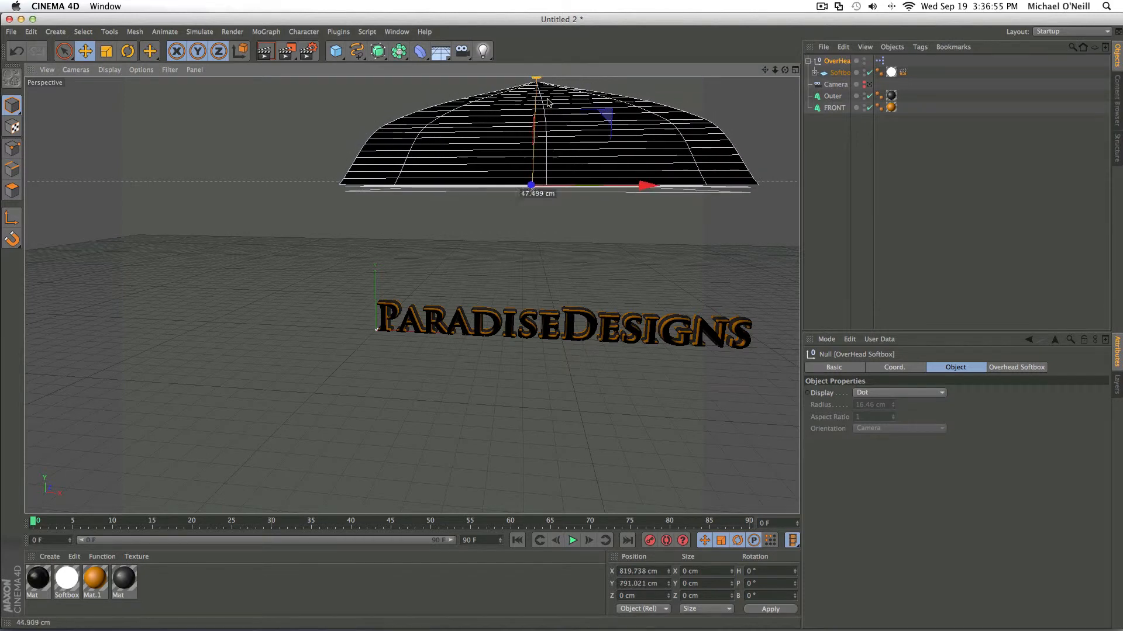
- Pull back in the camera's own view and compare the text with the overhead softbox hidden and shown
click(868, 85)
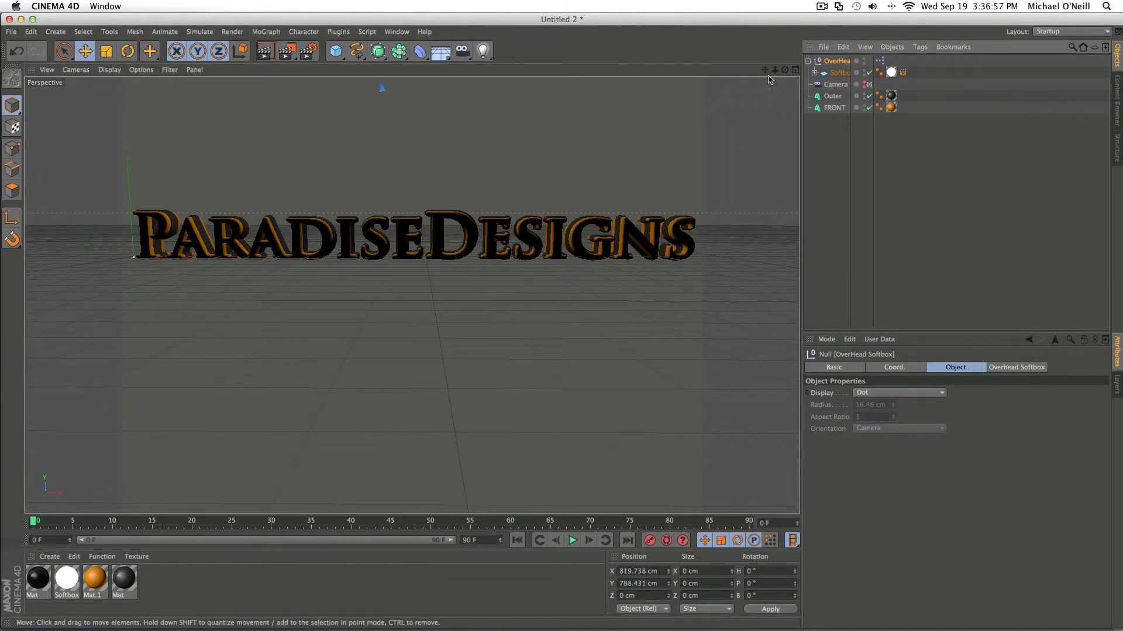
click(864, 60)
scroll(587, 144, down, 3)
drag(765, 71, 761, 153)
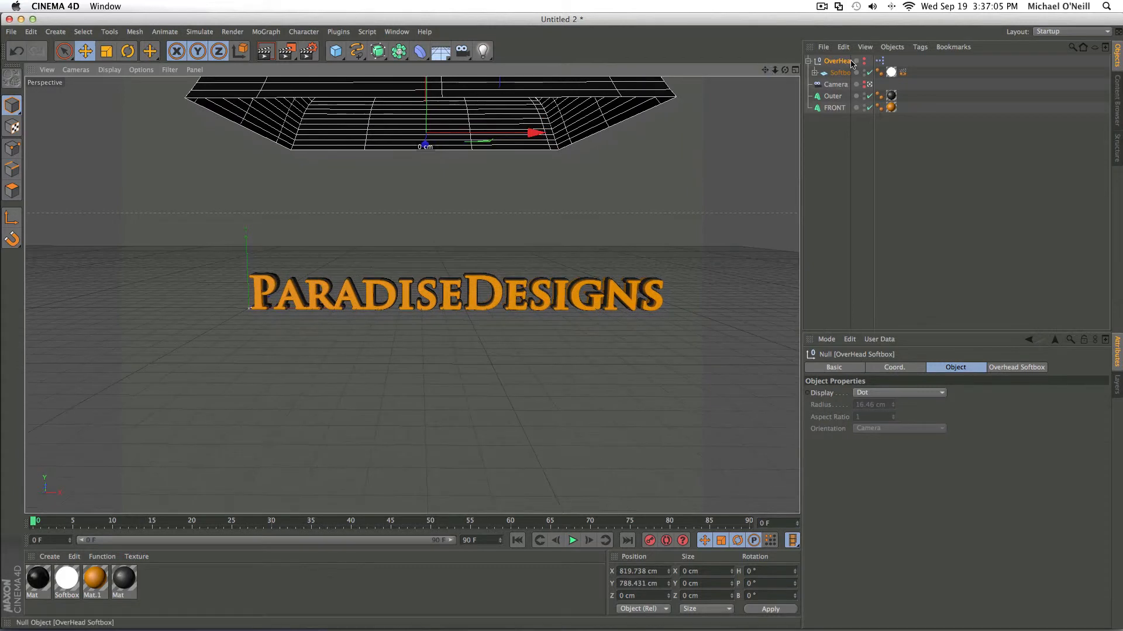
click(864, 62)
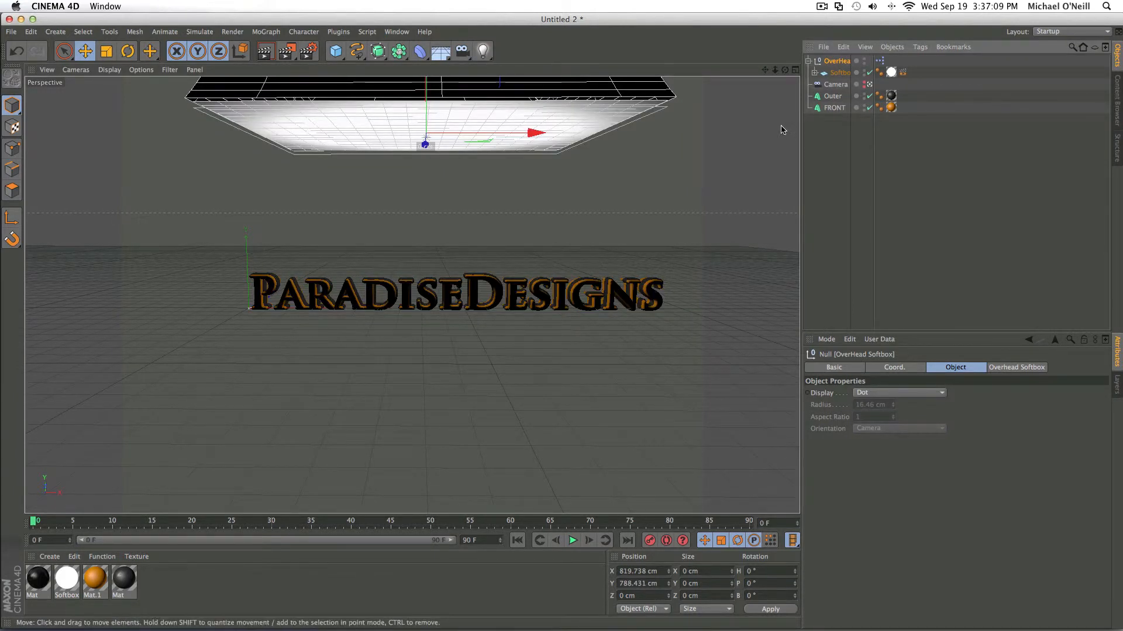
- Collapse the OverHead Softbox group and duplicate it in place
click(807, 64)
click(808, 62)
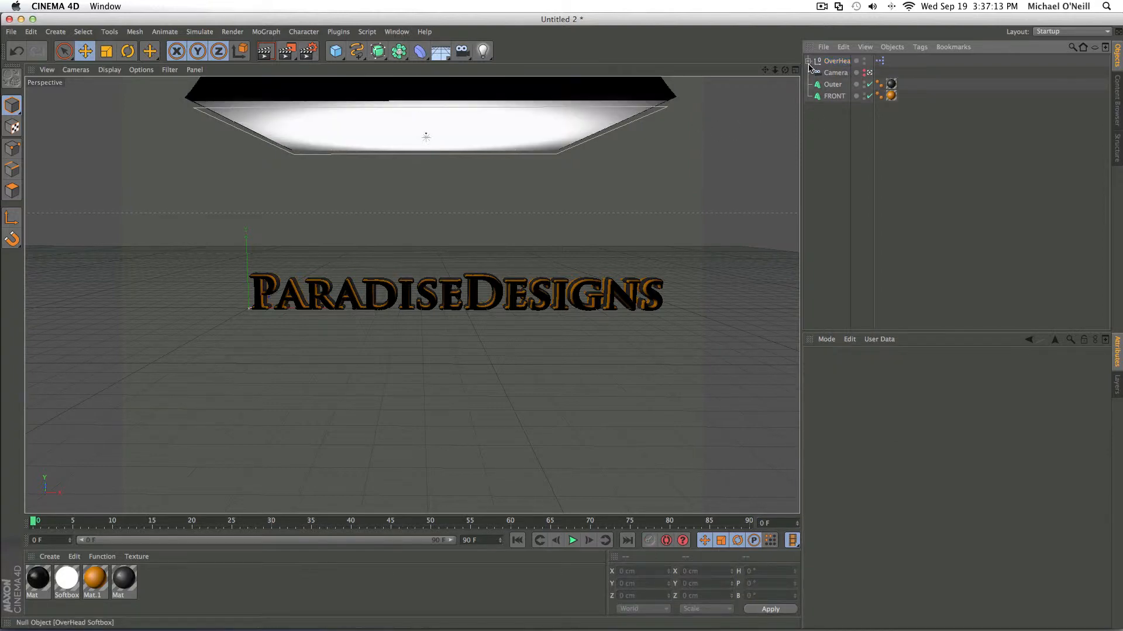
click(828, 62)
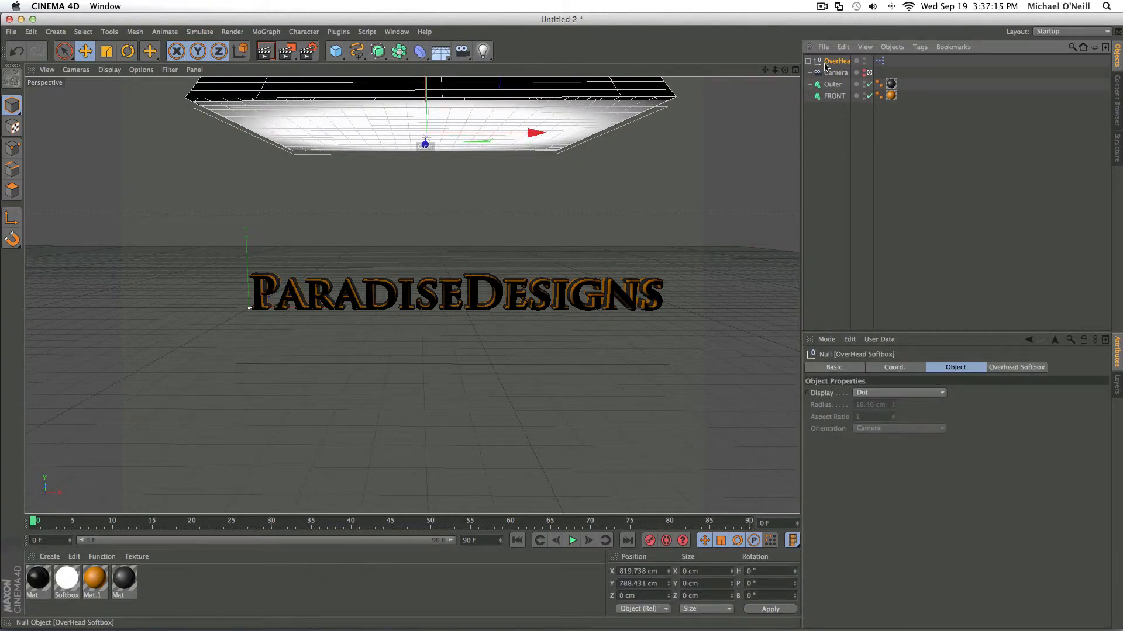
key(super+c)
key(super+v)
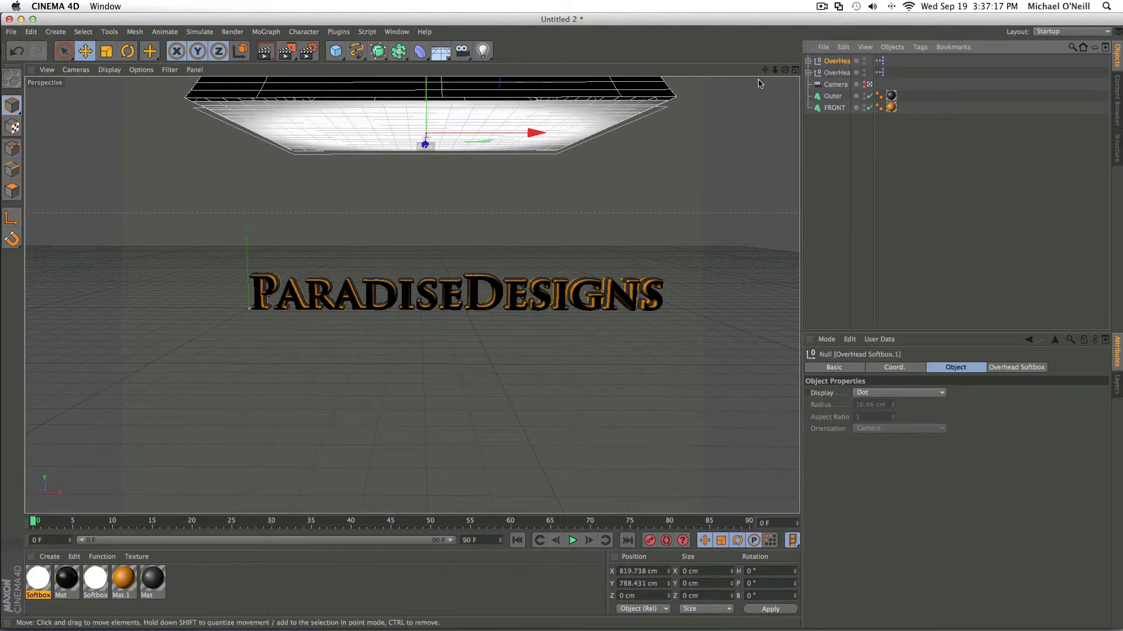
- Rotate the duplicate softbox to a pitch of about 37°
scroll(761, 84, down, 4)
drag(765, 69, 682, 171)
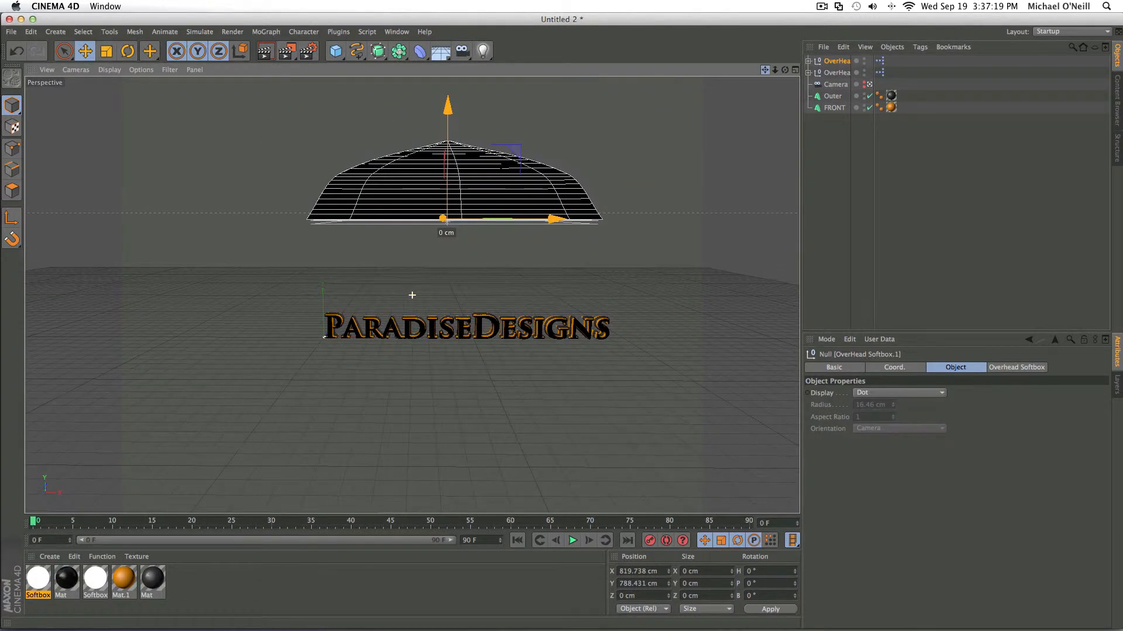
key(r)
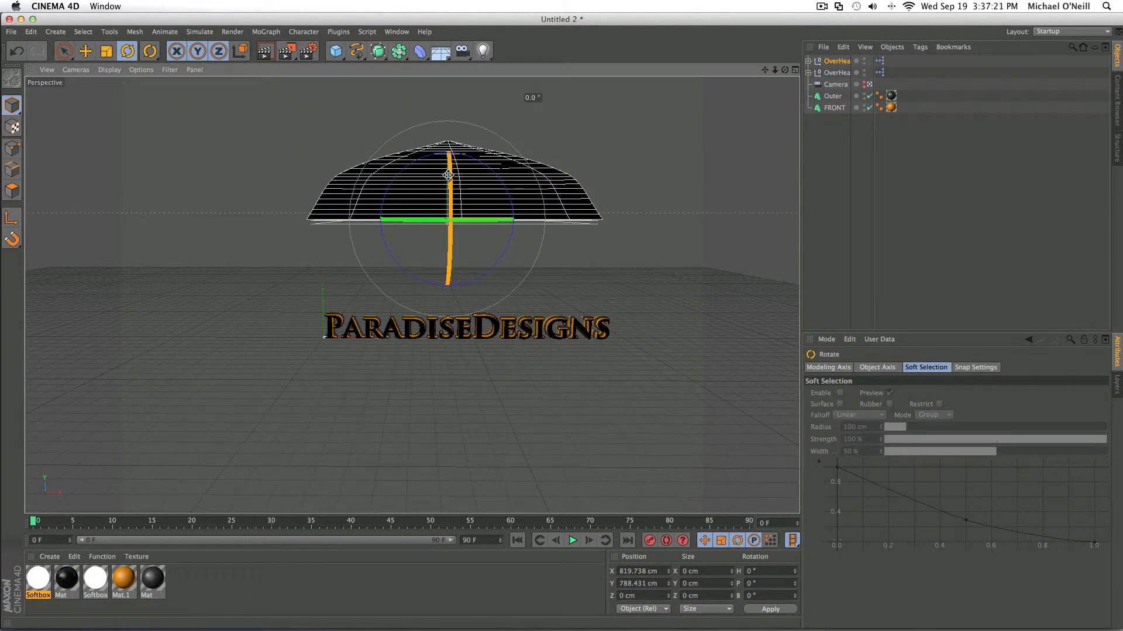
drag(448, 174, 764, 133)
drag(785, 69, 542, 155)
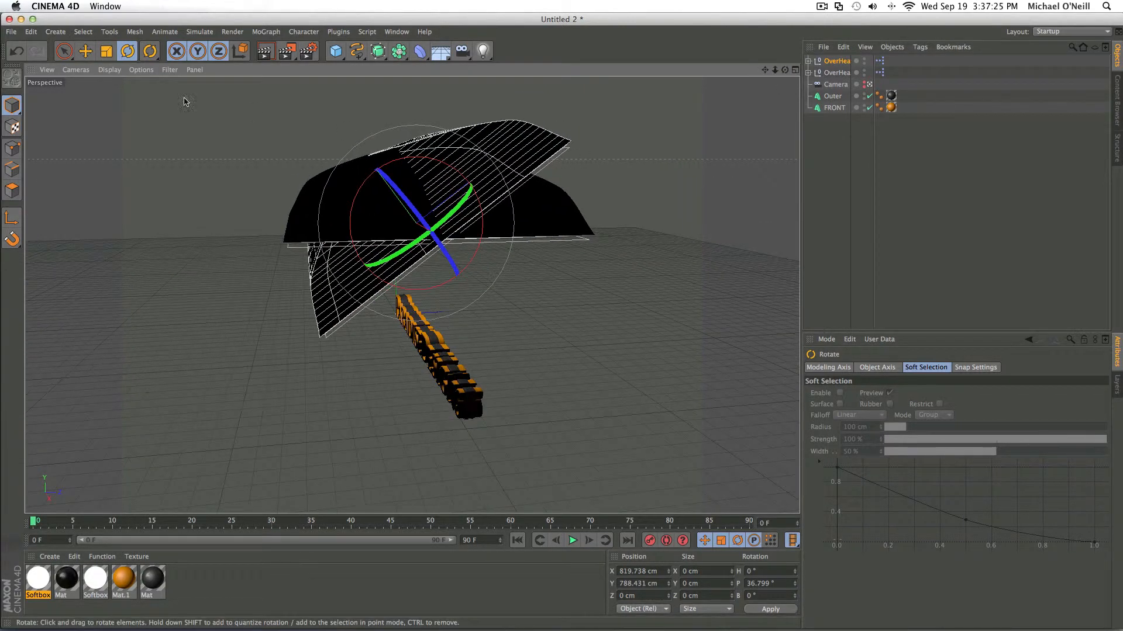
- Move the duplicate softbox in front of the text, to about Y 708 and Z -915 cm
click(63, 51)
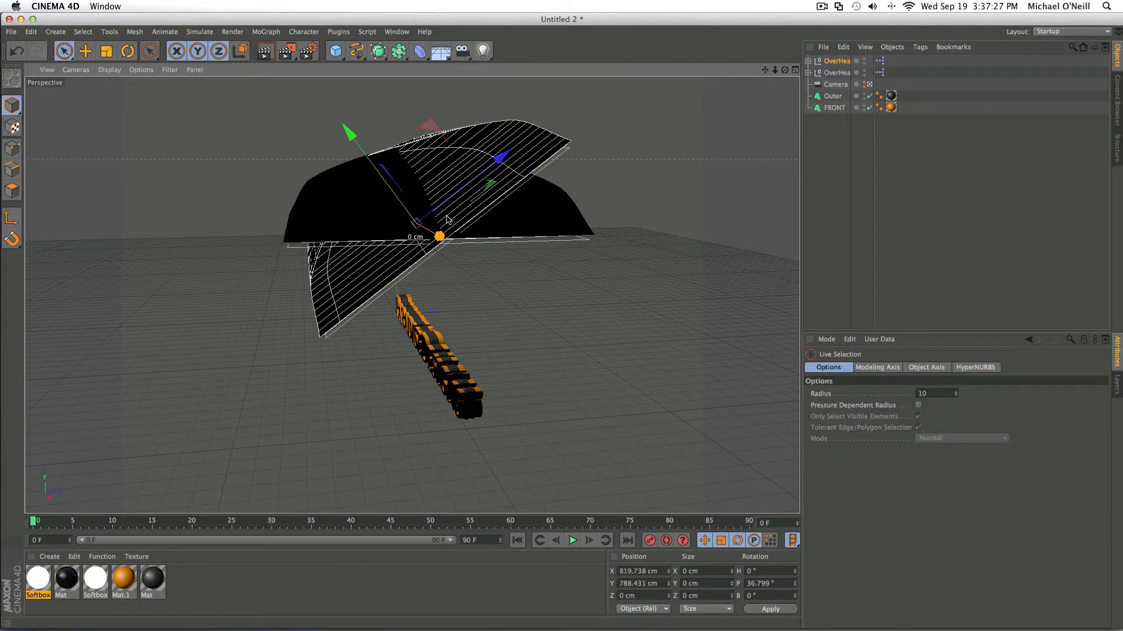
click(472, 200)
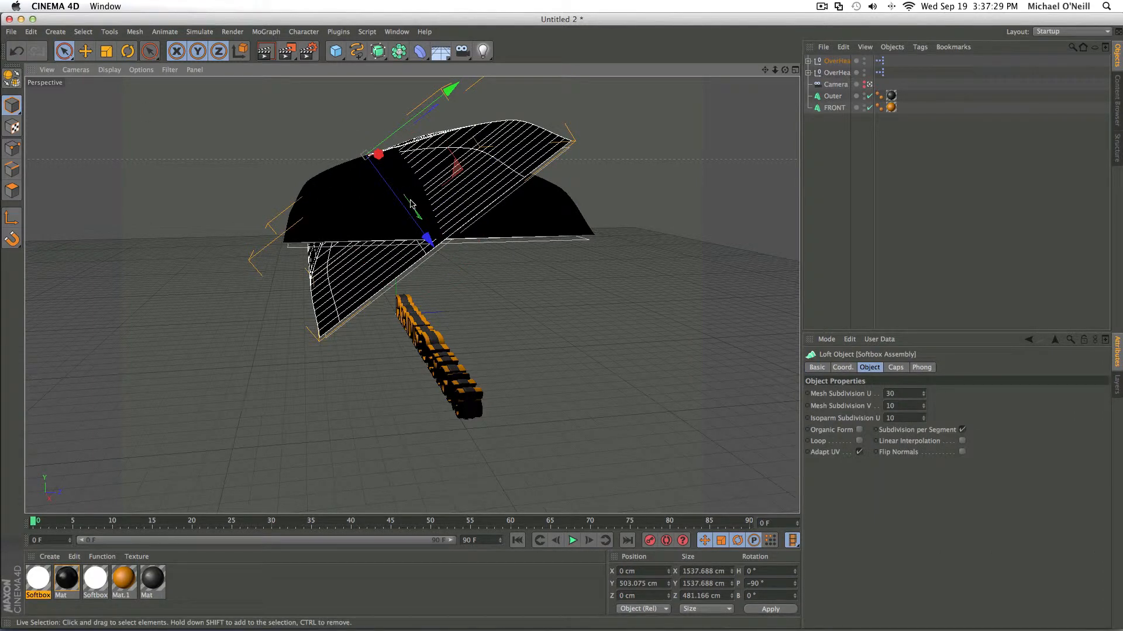
click(450, 182)
drag(491, 170, 390, 250)
click(241, 236)
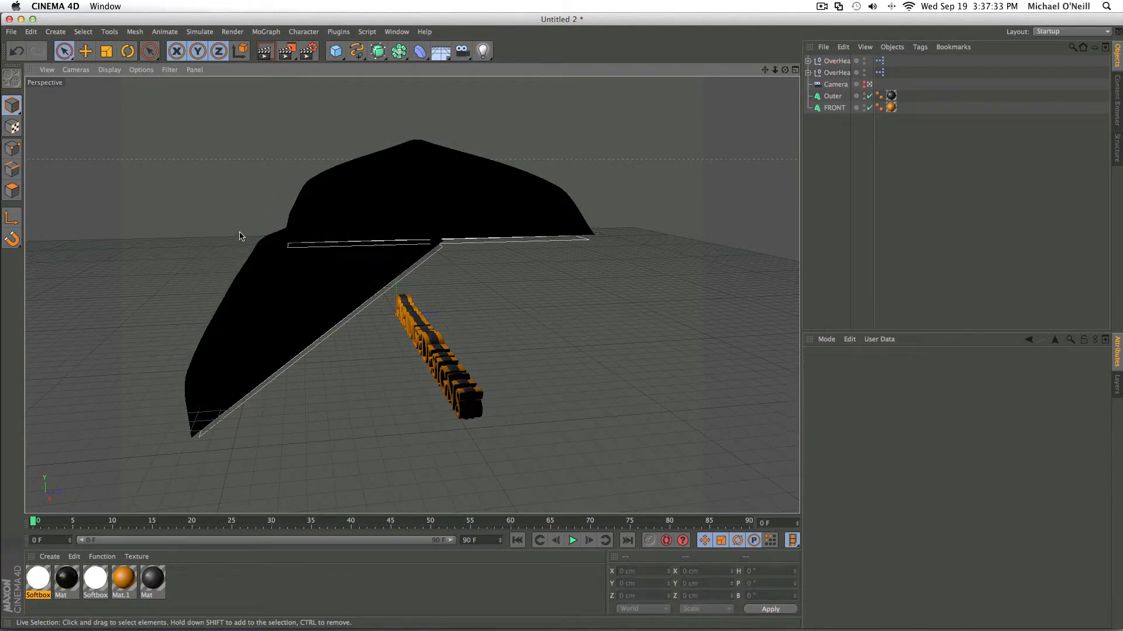
click(284, 301)
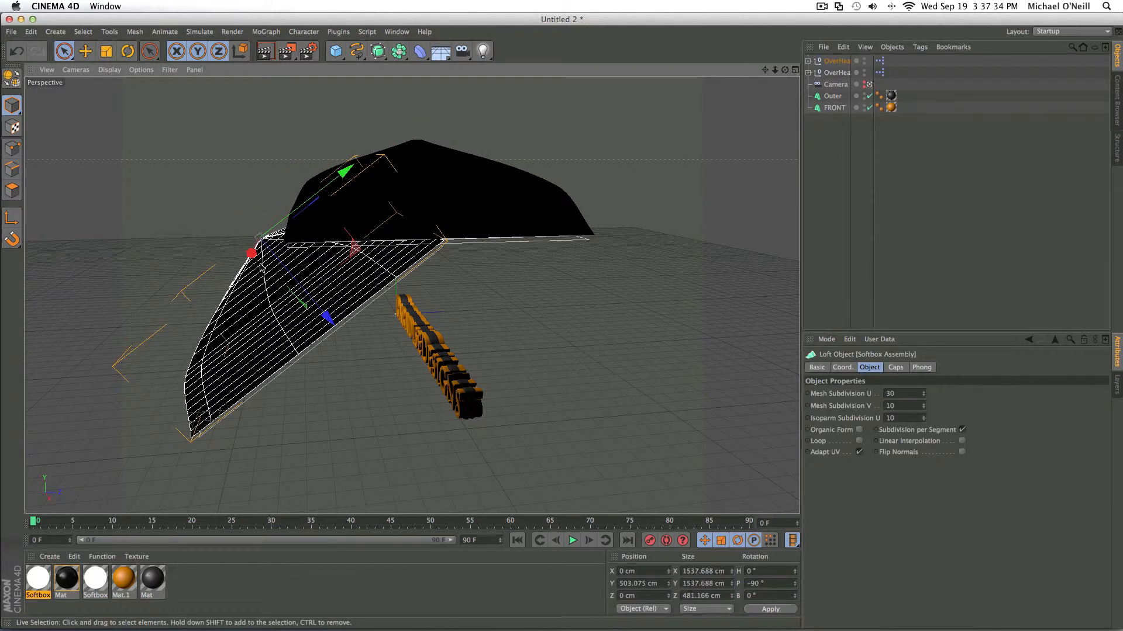
click(830, 65)
drag(243, 213, 185, 180)
- Try to shift the duplicate softbox's housing to about Y 626 cm, undo the move and collapse its group
drag(784, 71, 935, 72)
click(808, 60)
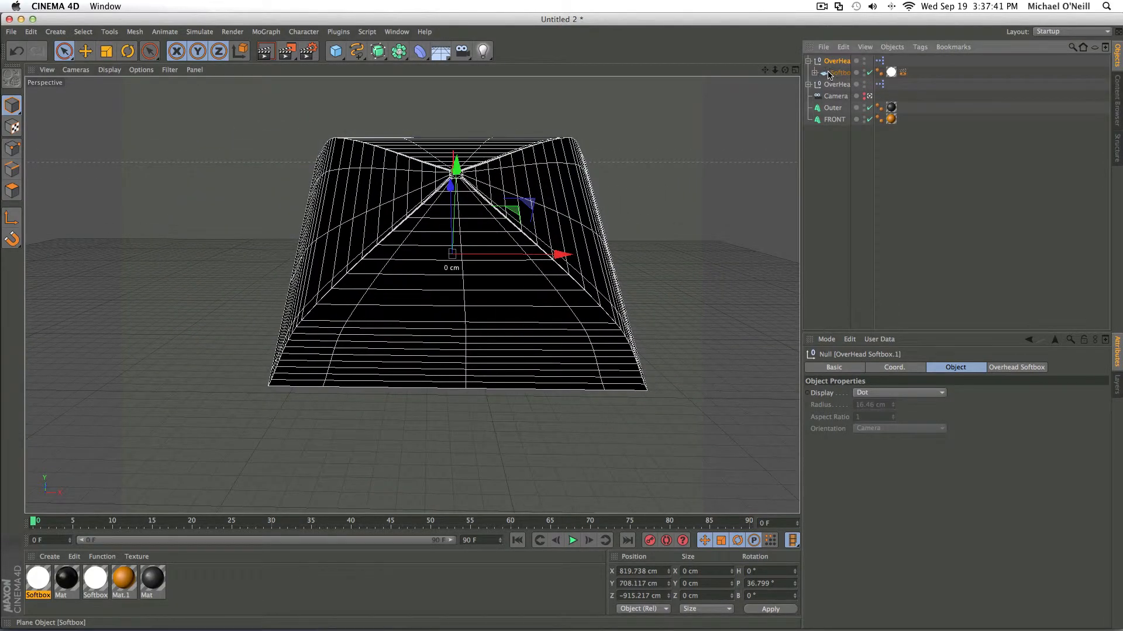
click(838, 73)
drag(784, 71, 851, 69)
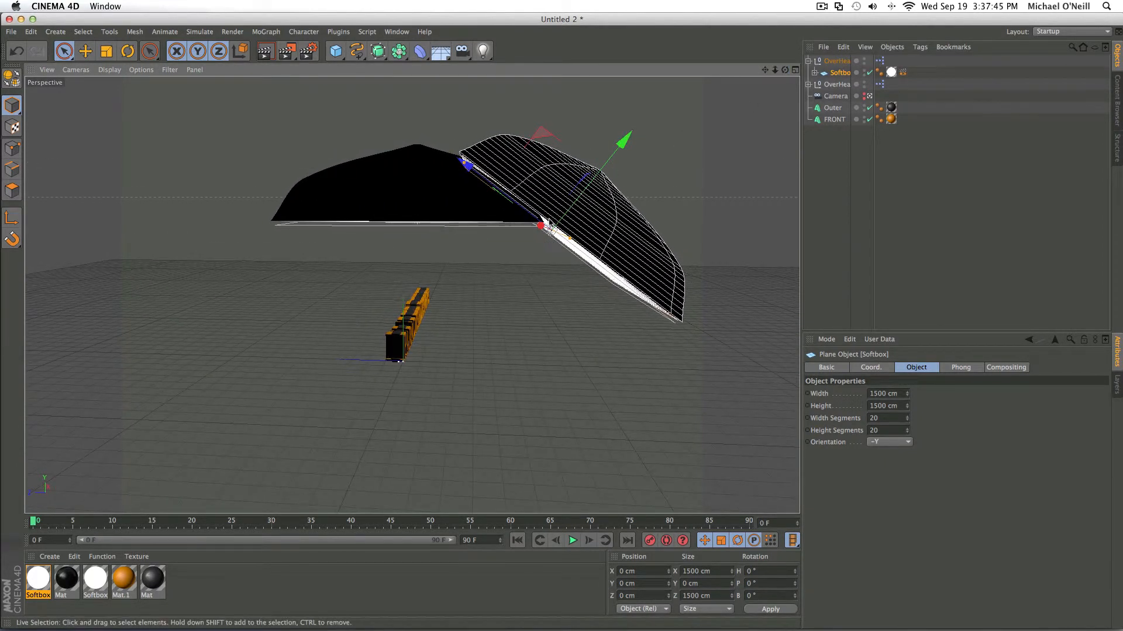
click(578, 222)
drag(536, 252, 570, 251)
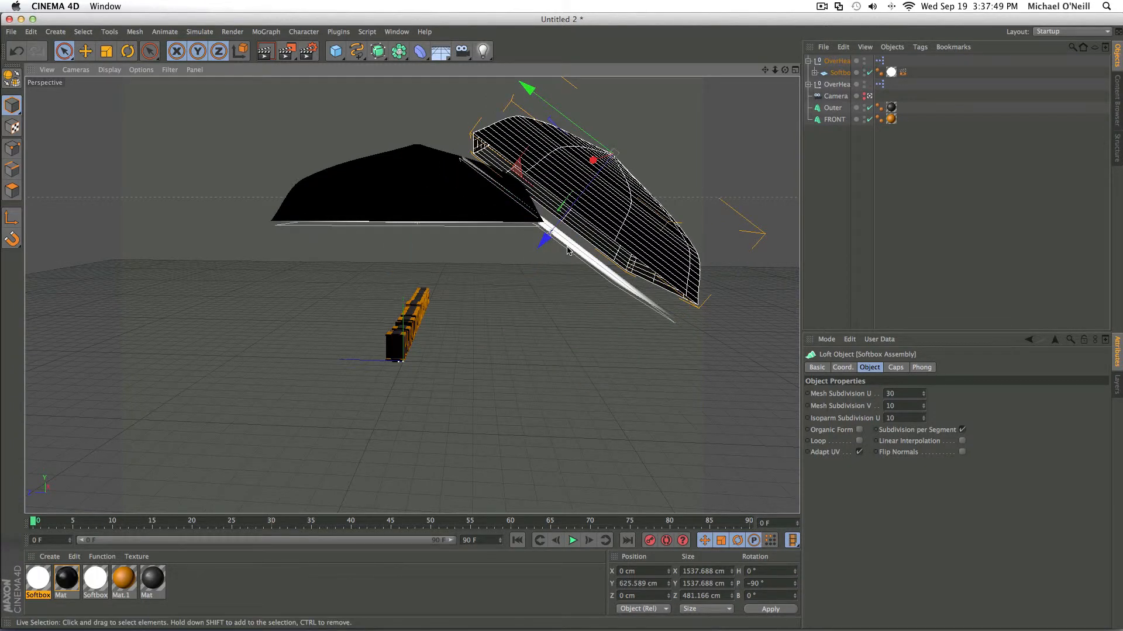
key(super+z)
click(835, 63)
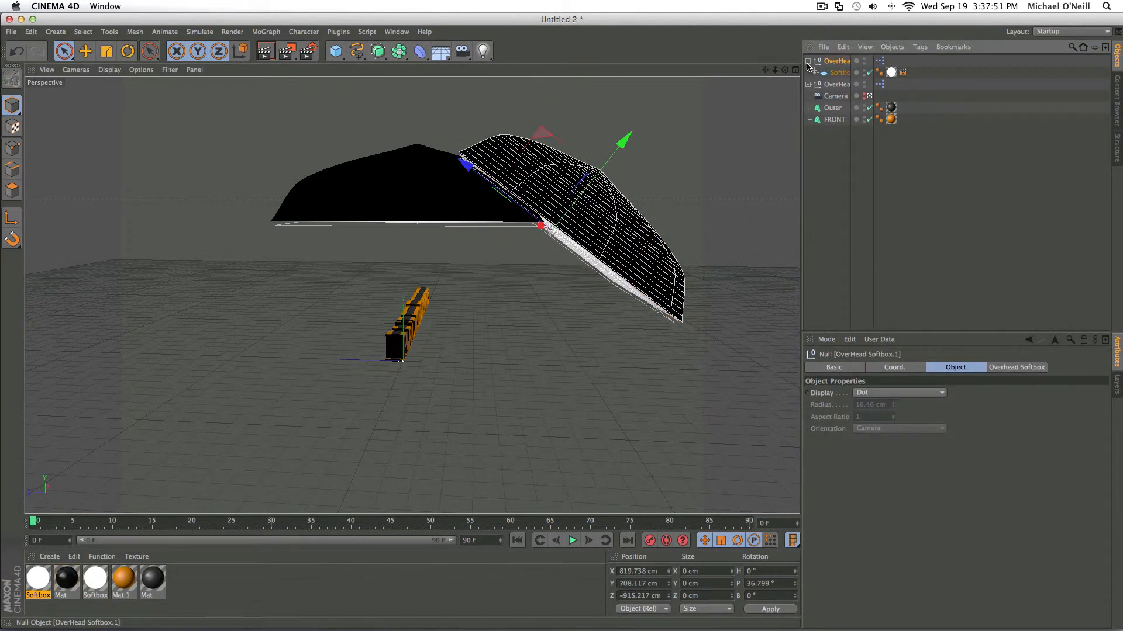
click(808, 64)
click(808, 61)
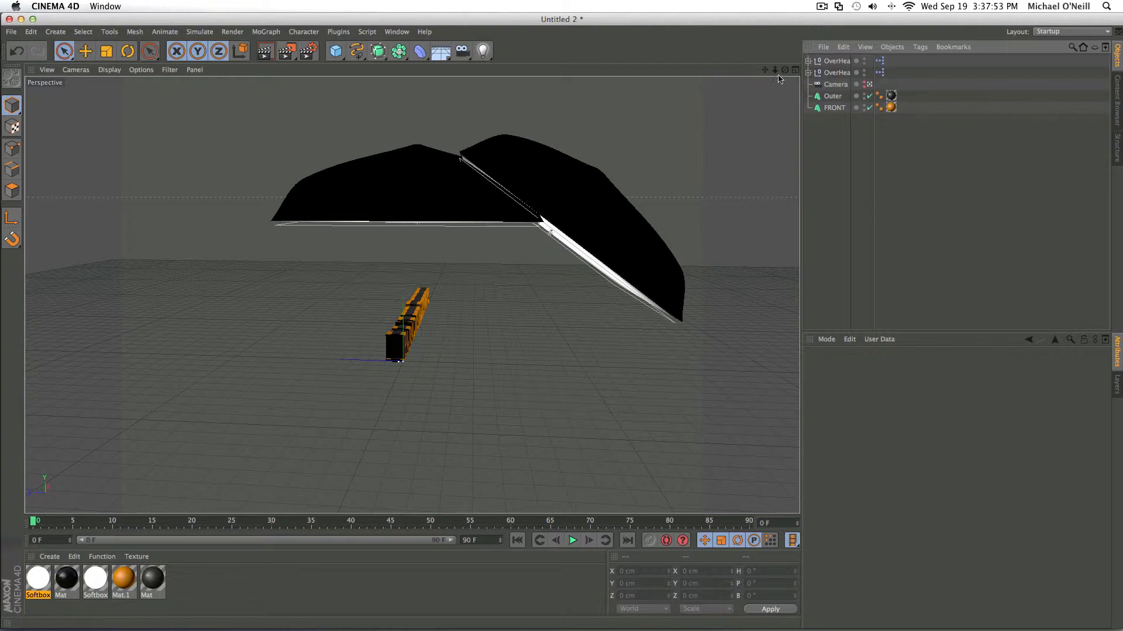
- Reframe the camera through its own view, low in front of the full text beneath the softboxes, and return to the editor view
click(870, 85)
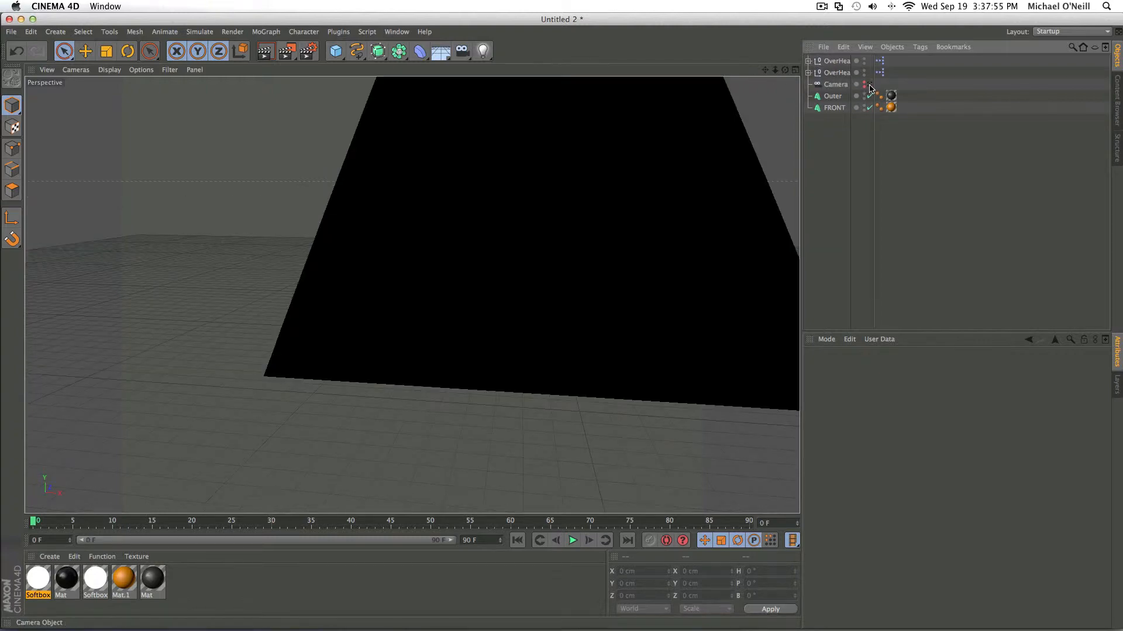
click(869, 85)
click(870, 85)
click(869, 85)
drag(785, 70, 776, 19)
scroll(764, 132, up, 8)
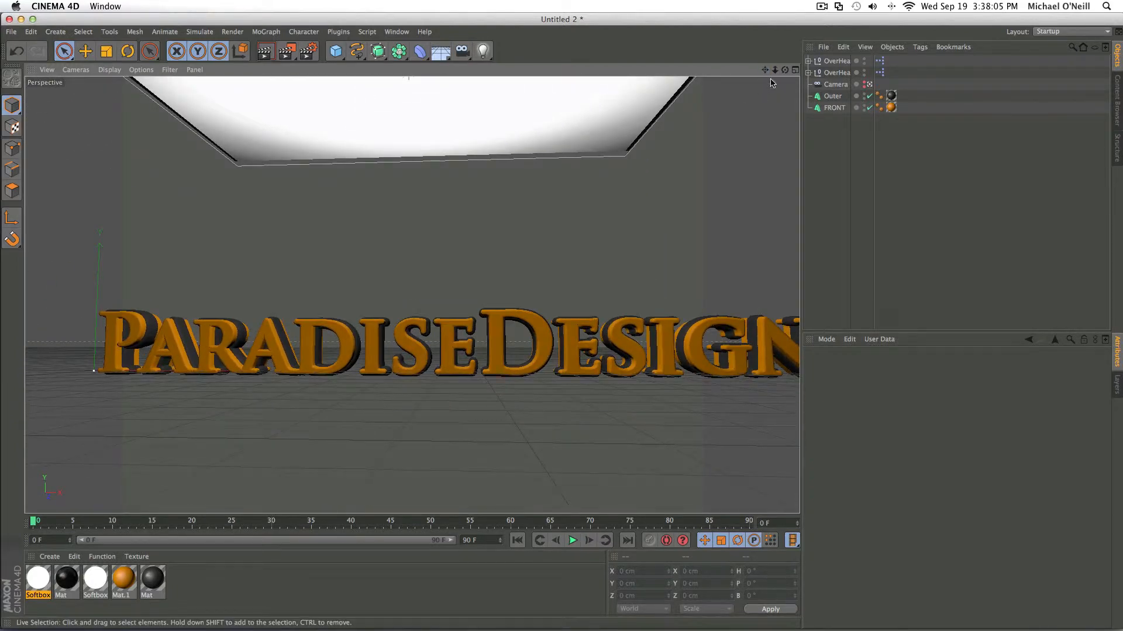
drag(785, 71, 701, 86)
scroll(670, 188, down, 3)
drag(784, 70, 773, 104)
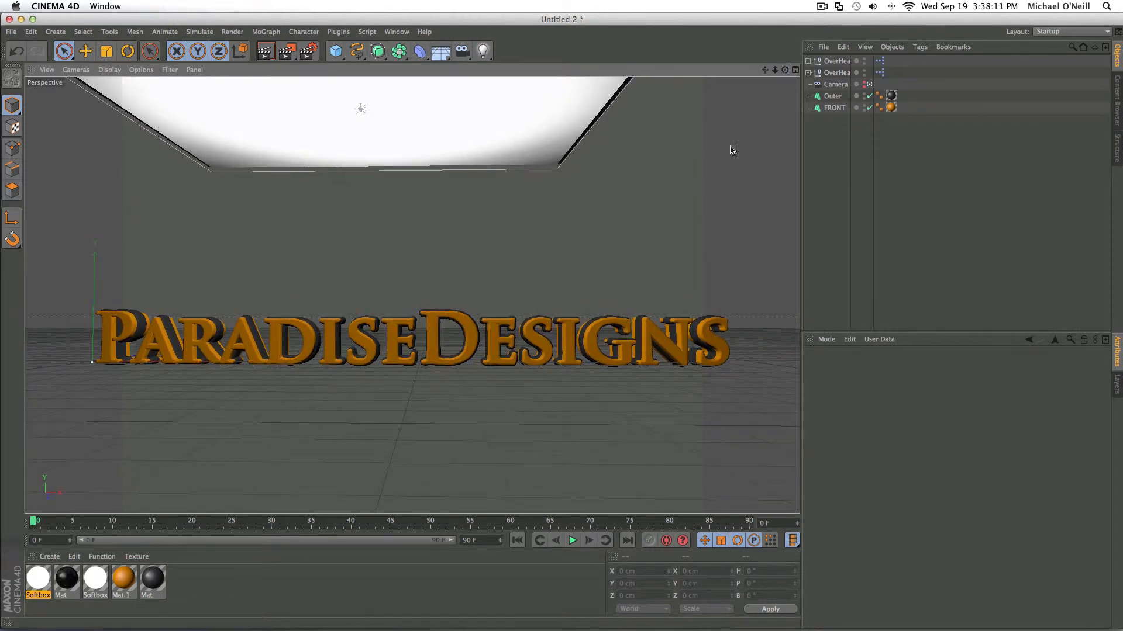
scroll(527, 268, down, 3)
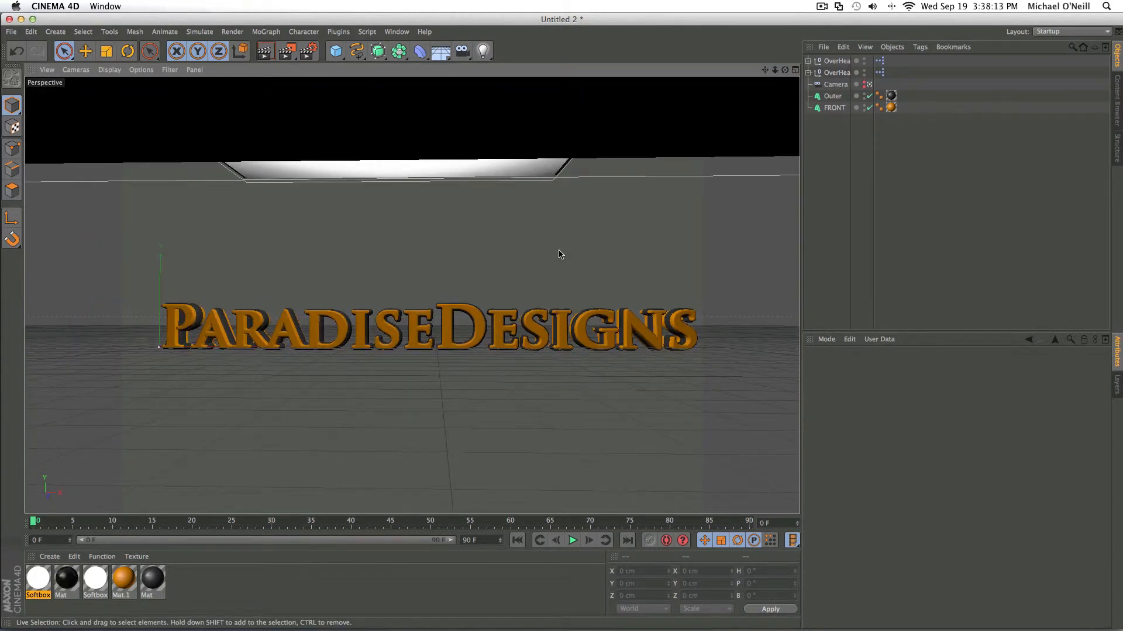
scroll(558, 254, up, 1)
drag(765, 70, 759, 70)
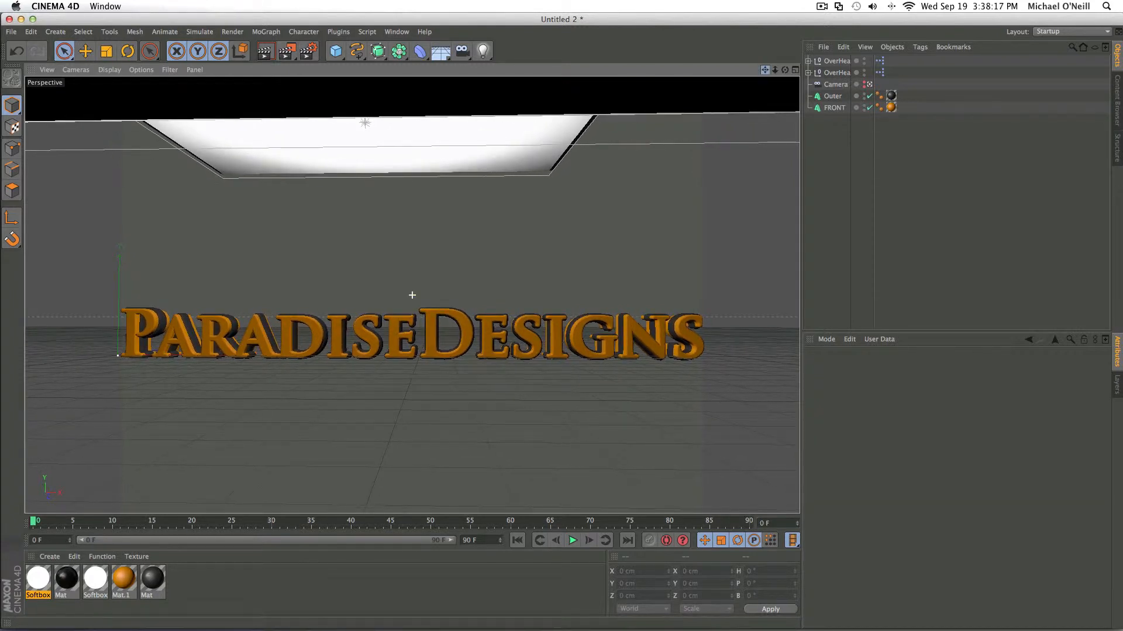
click(870, 85)
- Try to move the housing of the duplicate softbox, undo the move and select the whole duplicate softbox group
drag(785, 71, 721, 111)
click(241, 192)
drag(222, 193, 214, 182)
key(super+z)
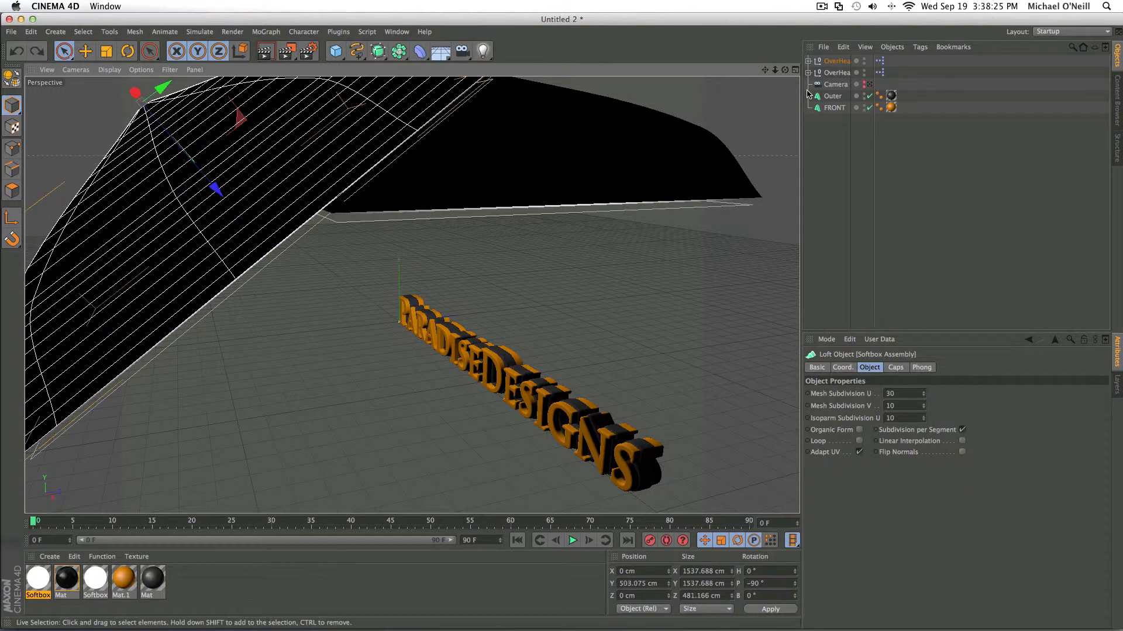
click(834, 62)
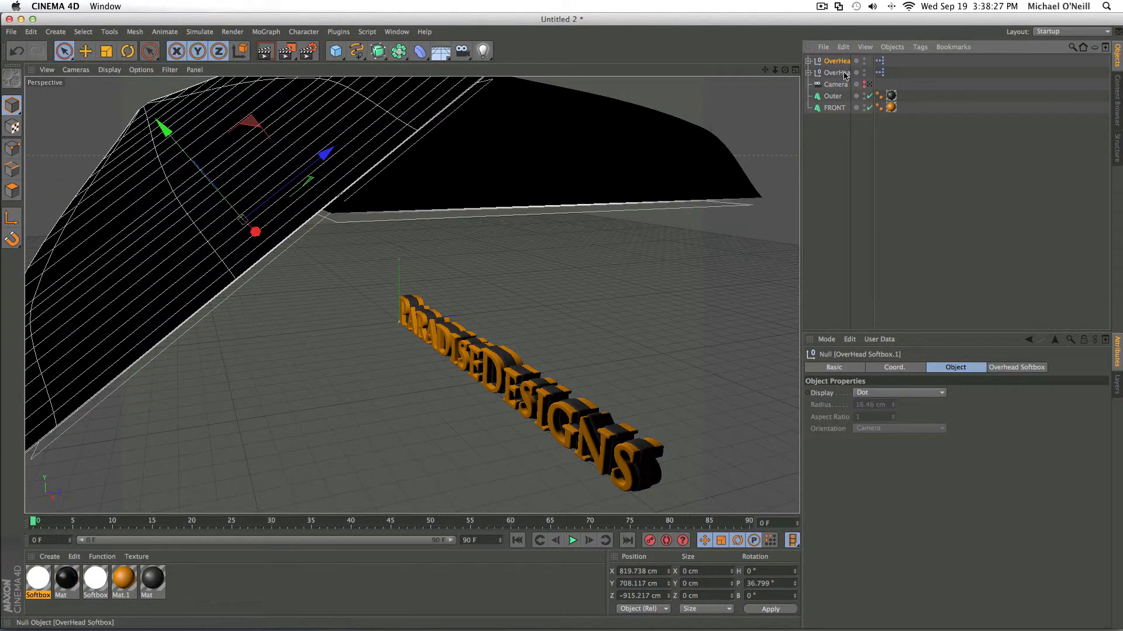
- Try to reposition the front softbox's housing in the viewport and undo the moves
click(320, 121)
drag(215, 179, 145, 107)
click(233, 230)
drag(258, 238, 228, 217)
key(super+z)
key(super+z)
key(super+z)
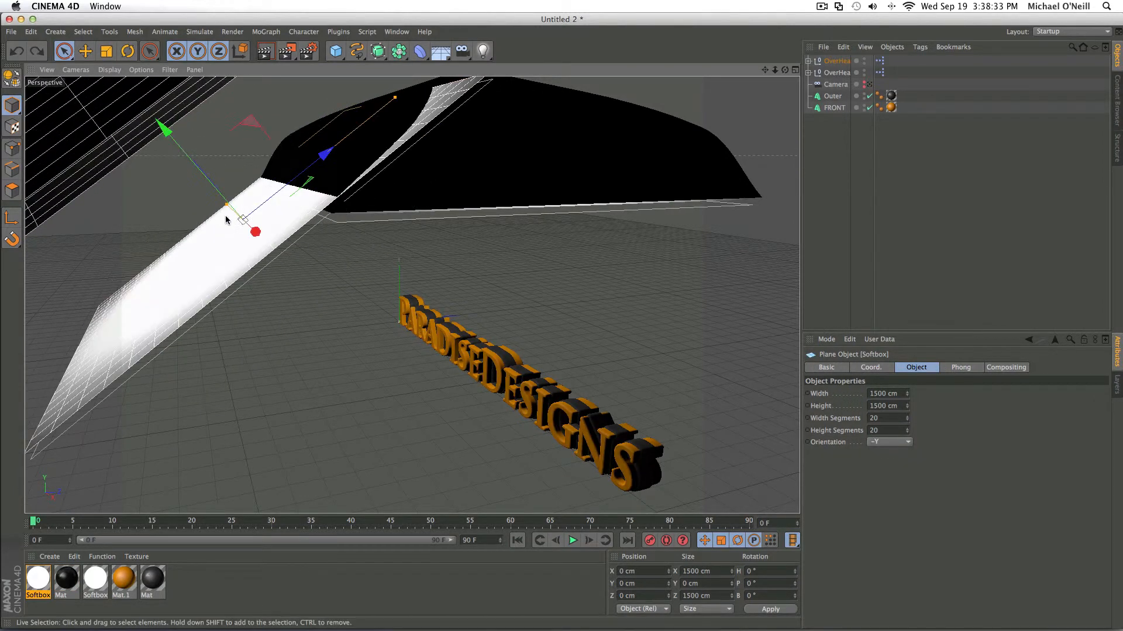
- Move the whole front softbox group up and back to about Y 895 and Z -1055 cm, checking it through the camera
click(836, 62)
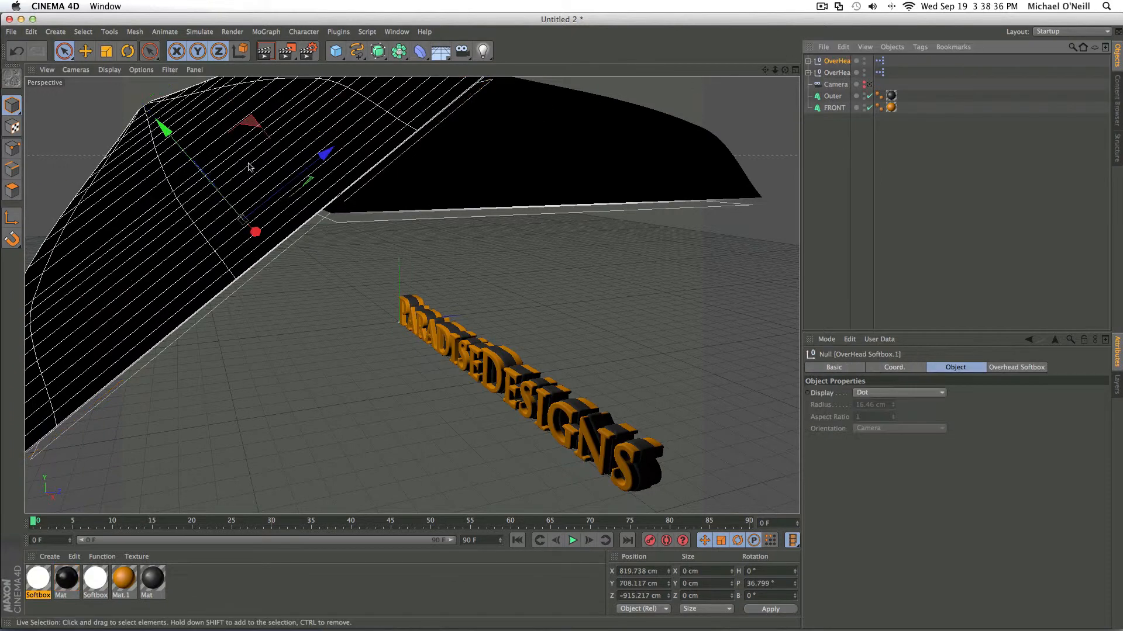
click(203, 183)
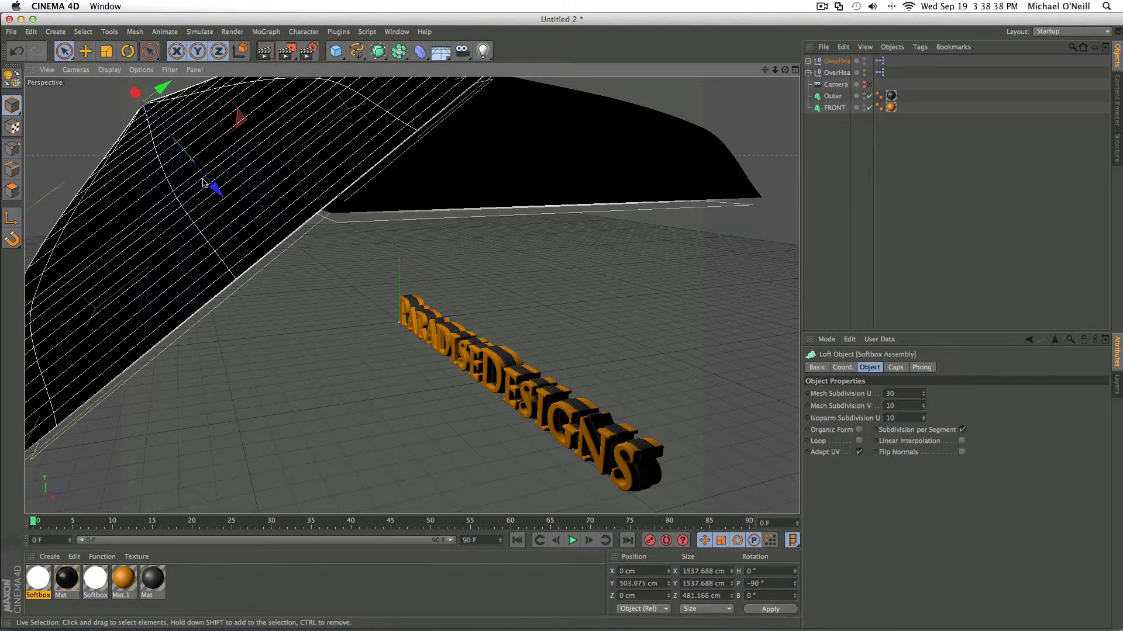
click(826, 62)
drag(161, 119, 141, 148)
click(869, 87)
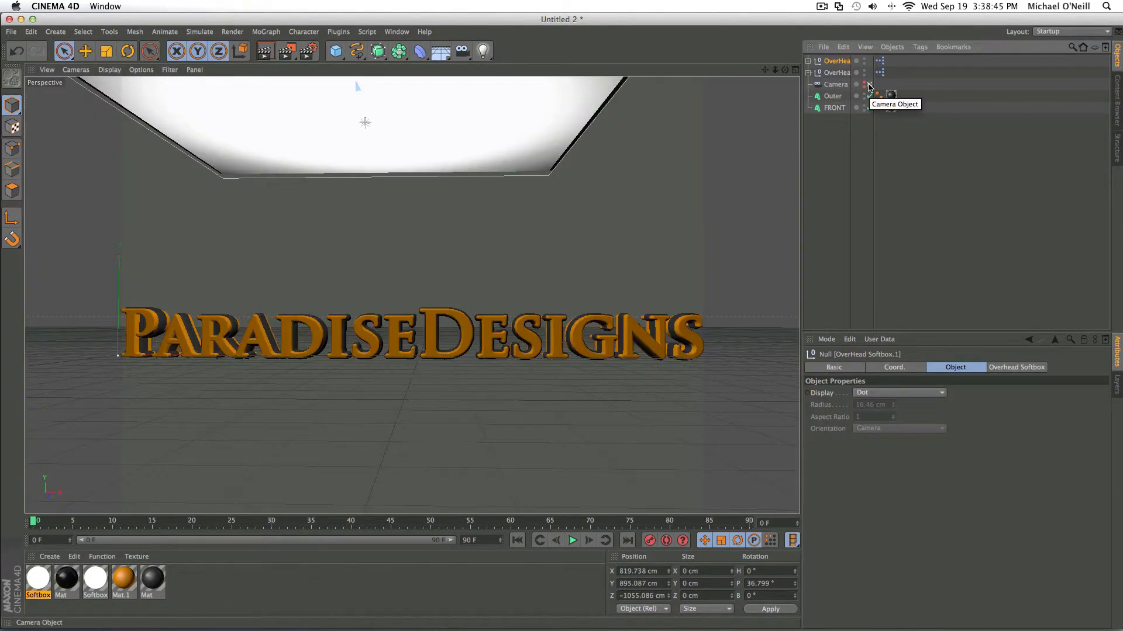
click(868, 87)
click(845, 87)
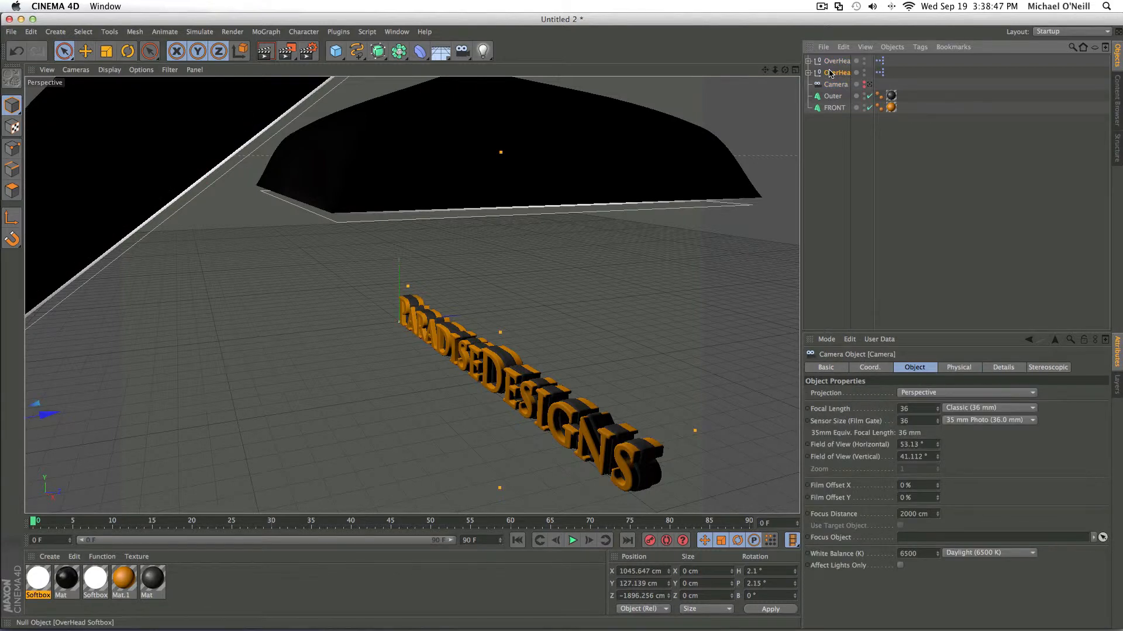
- Raise the overhead softbox to about Y 1287 cm so it clears the camera's frame, and stay in the camera view
click(836, 73)
drag(471, 96, 471, 65)
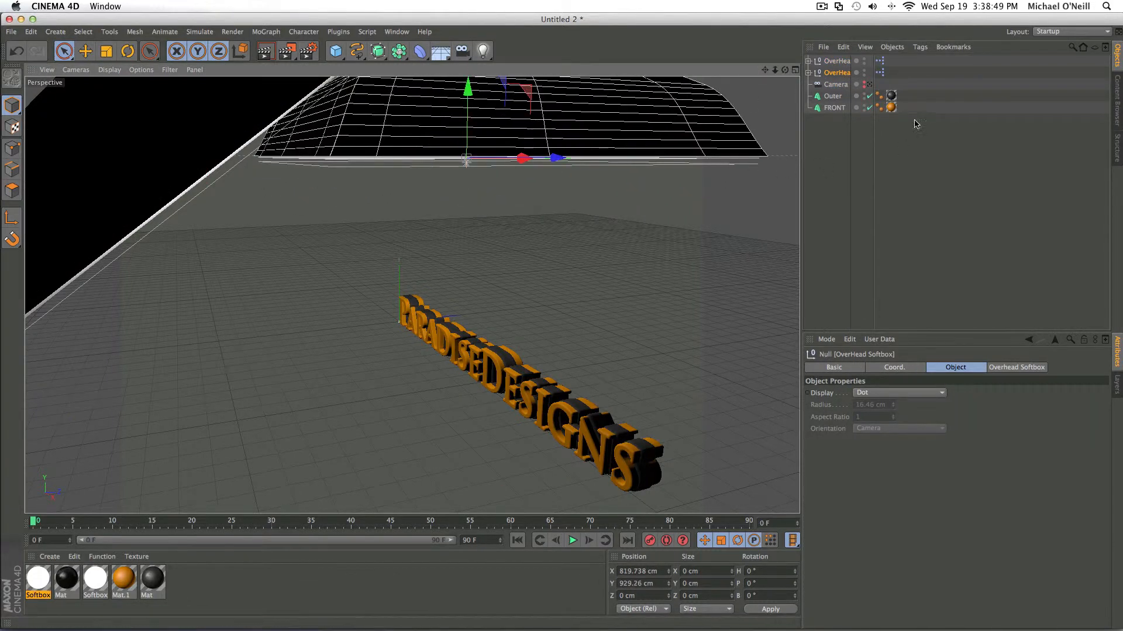
click(865, 86)
click(865, 87)
drag(471, 97, 469, 41)
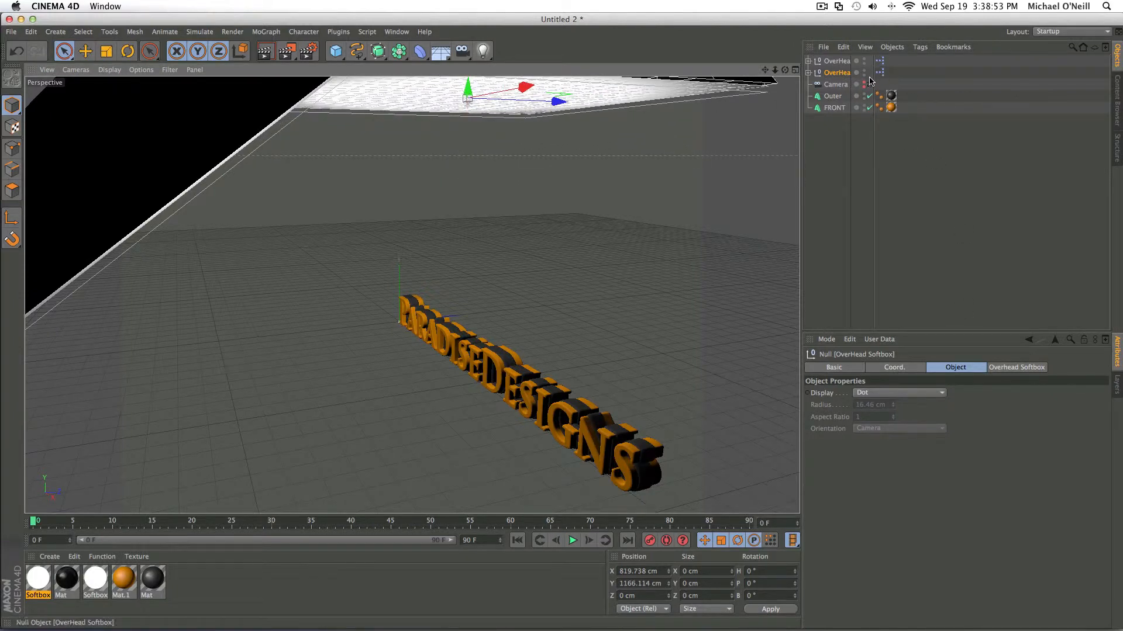
click(869, 84)
click(869, 84)
drag(468, 87, 469, 69)
click(868, 86)
click(868, 86)
drag(469, 82, 469, 66)
click(870, 85)
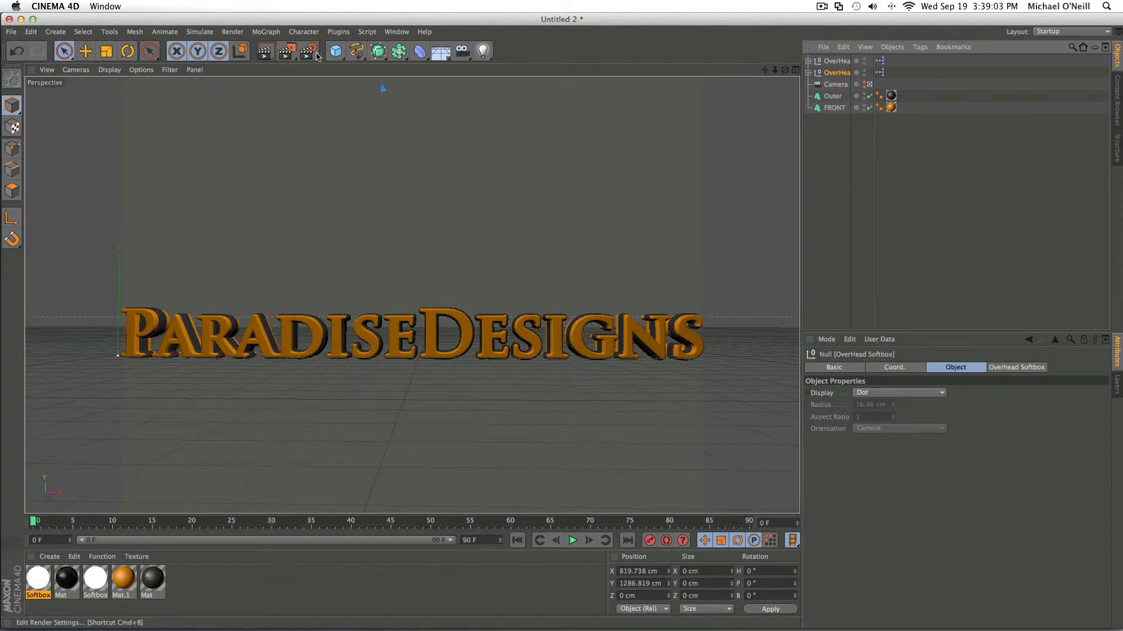
- Render a preview of the camera view and set the render output size to 1920 by 1080 pixels
click(264, 52)
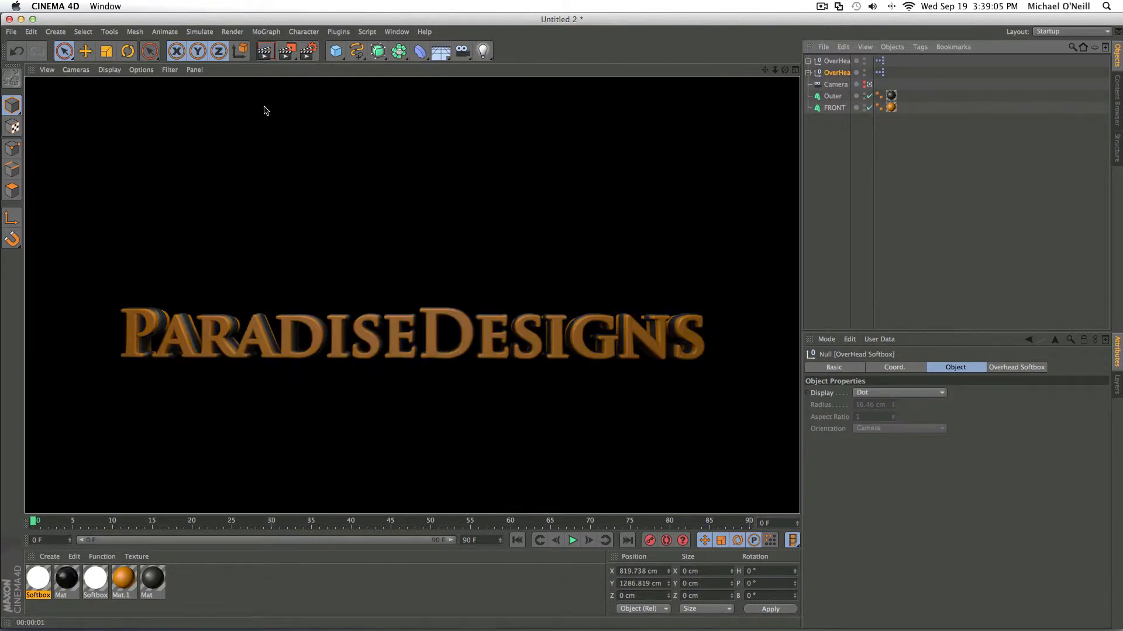
click(308, 52)
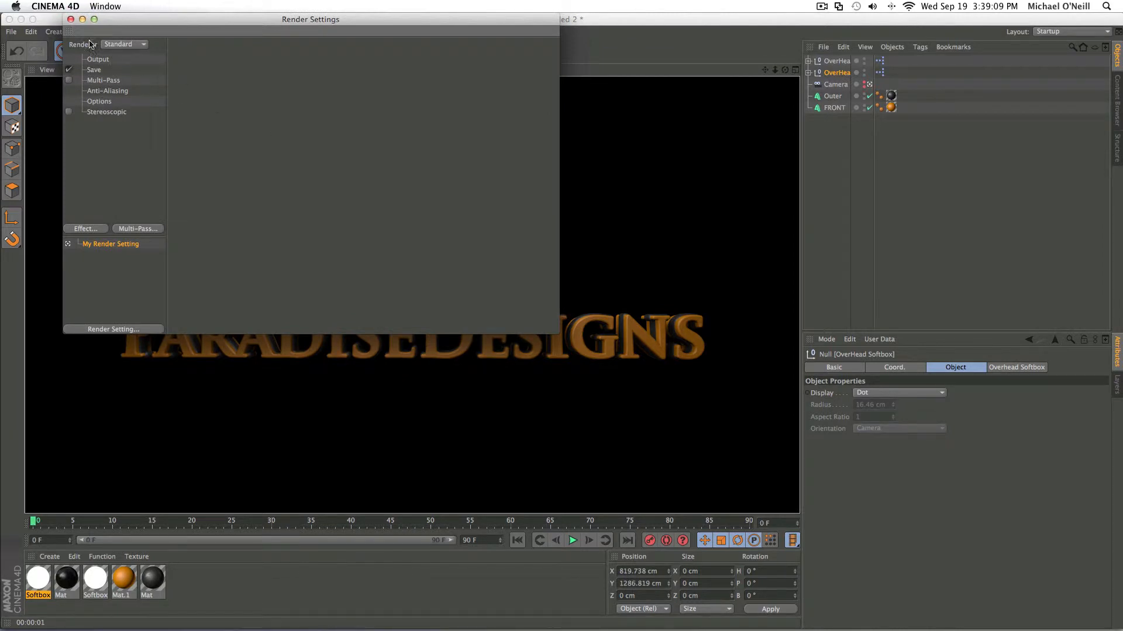
click(98, 59)
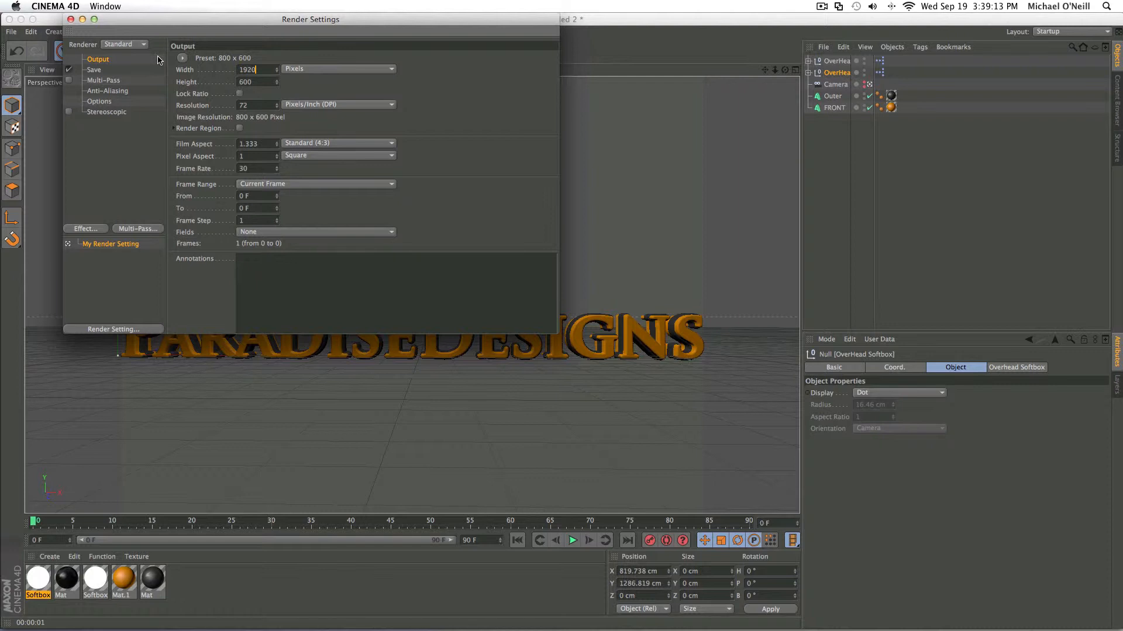
text(1920)
key(Return)
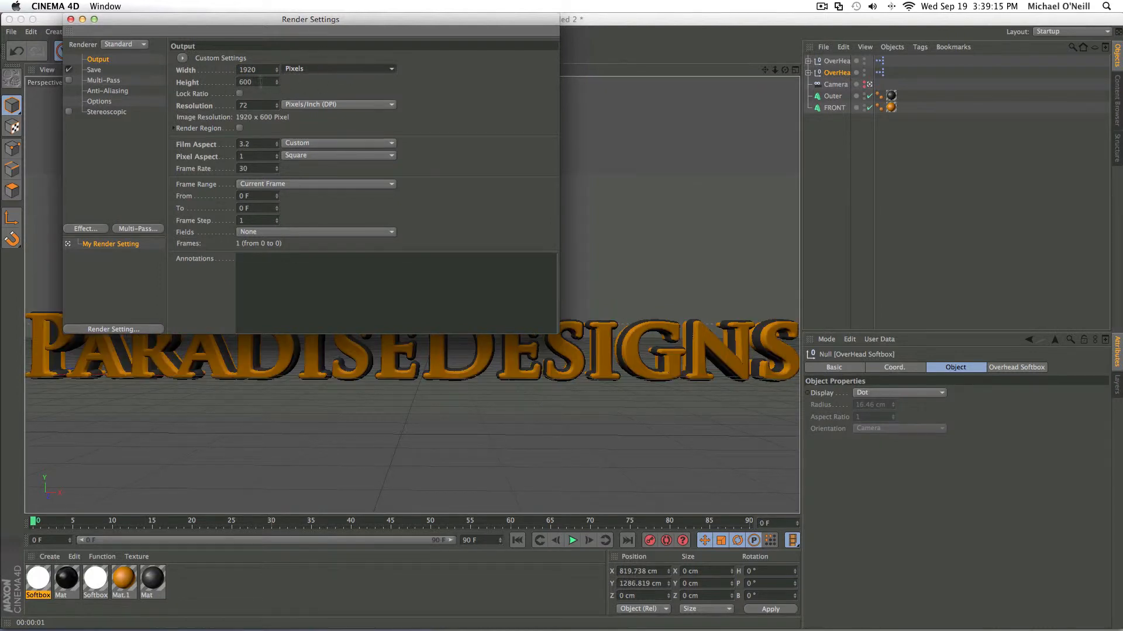
click(263, 82)
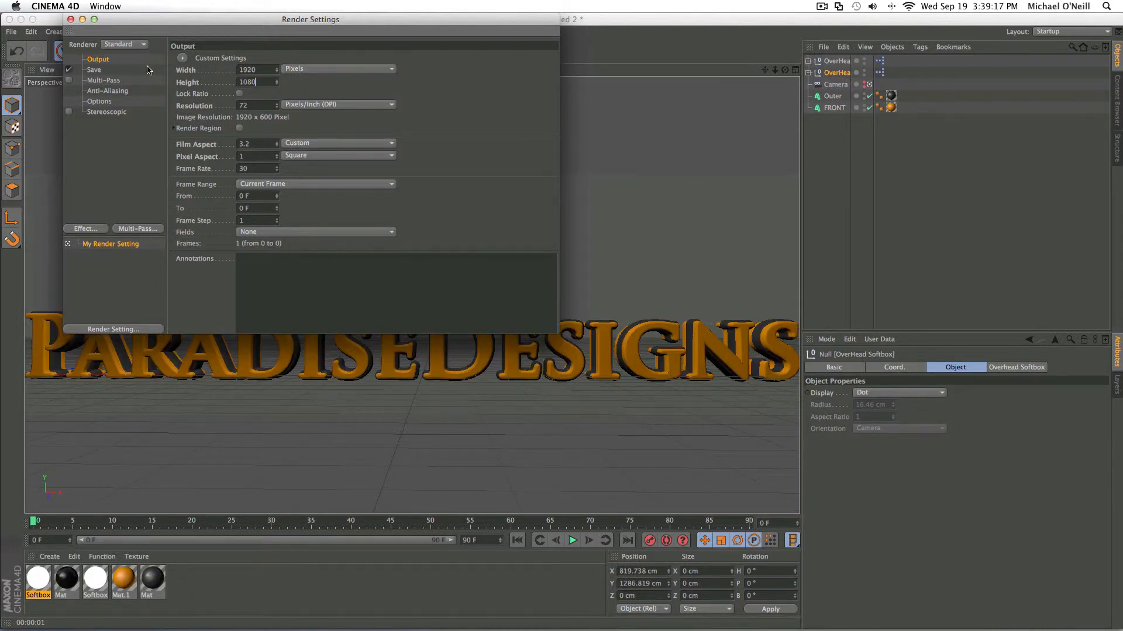
text(1080)
- Set the render to save in the Texts folder as "HOw it's made tut" in PNG format with an alpha channel
click(148, 69)
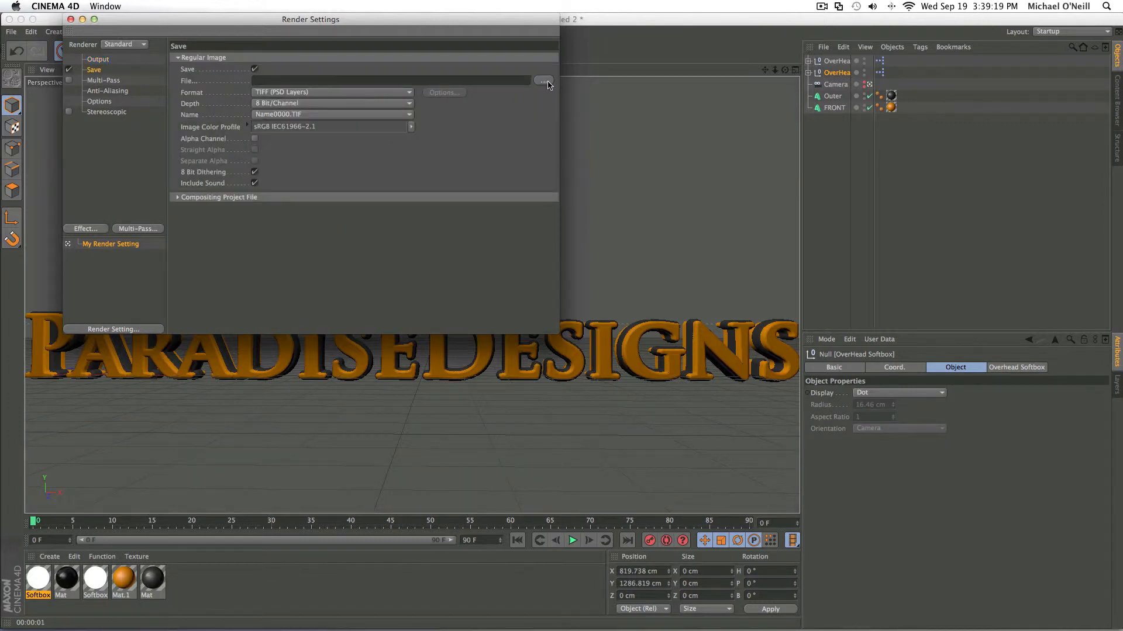
click(549, 83)
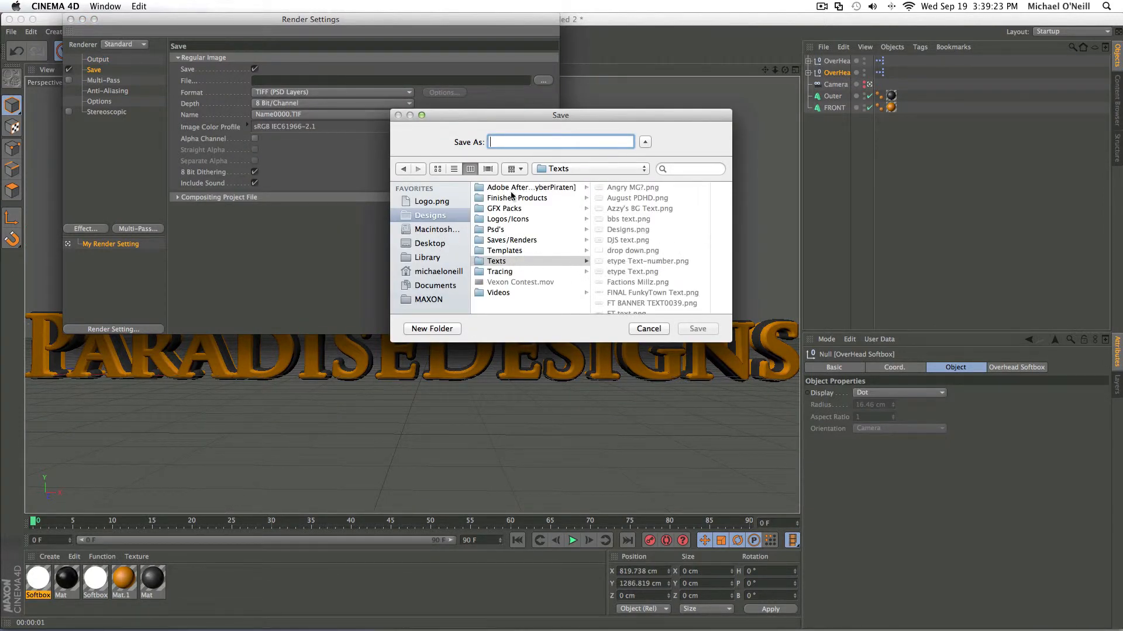
text(HOw it)
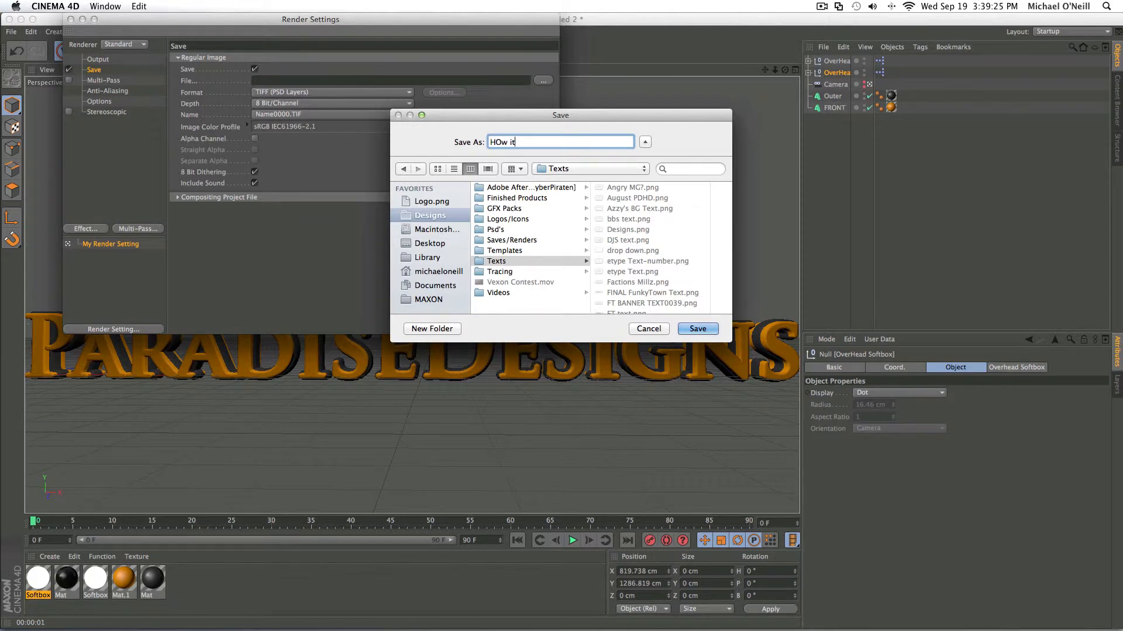
text('s made tut)
key(Return)
click(369, 92)
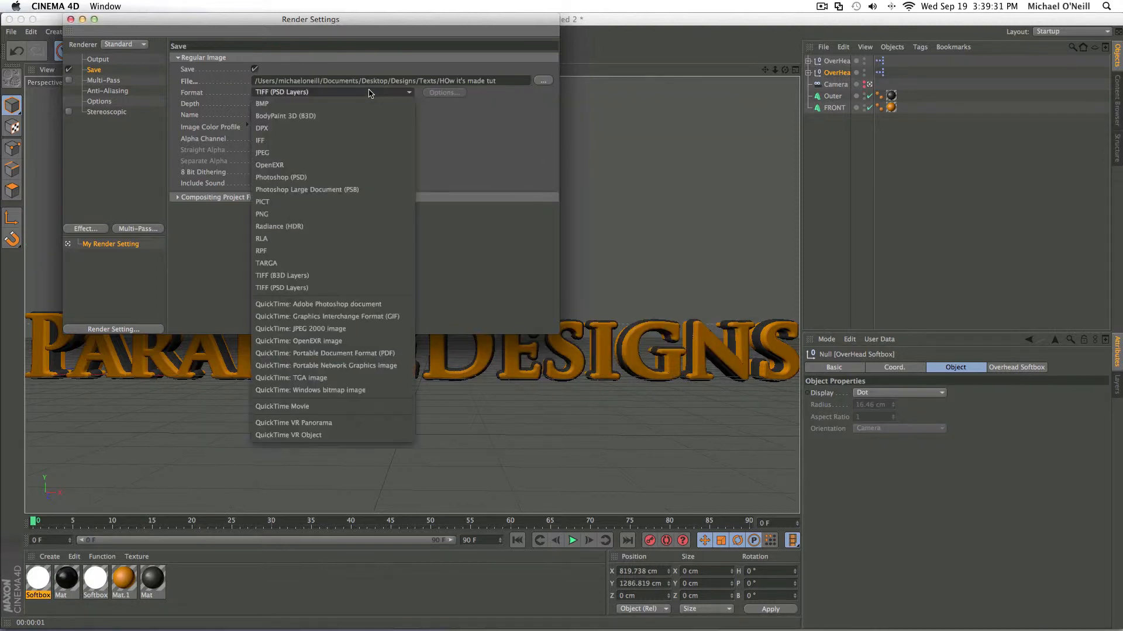
click(353, 213)
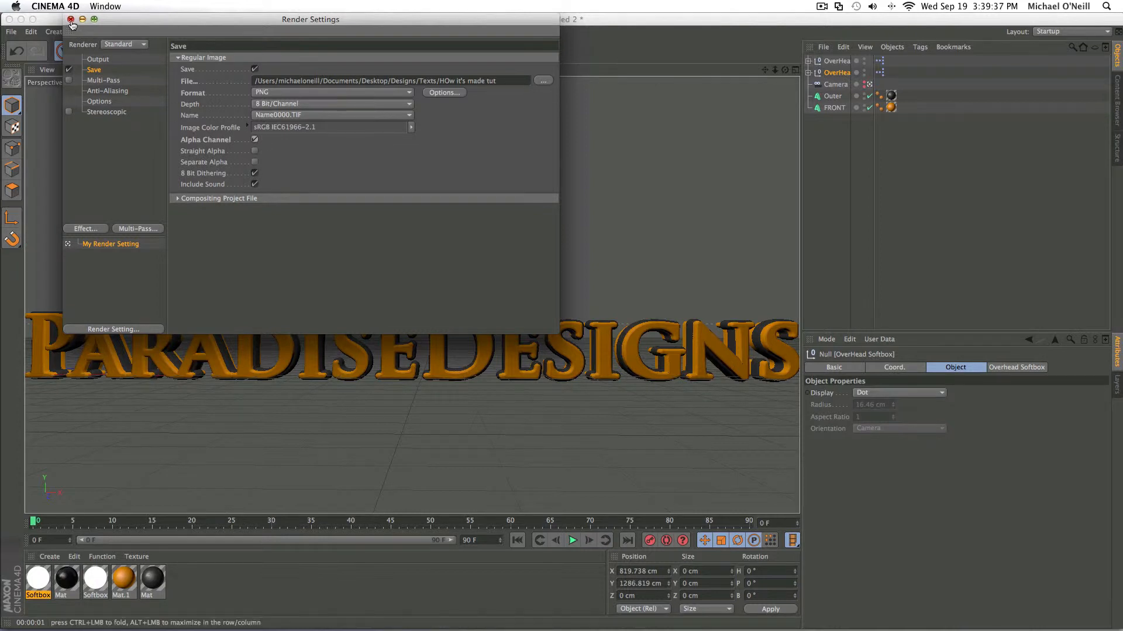
- Add the Global Illumination effect with a Primary Intensity of 120% and close the render settings
click(101, 232)
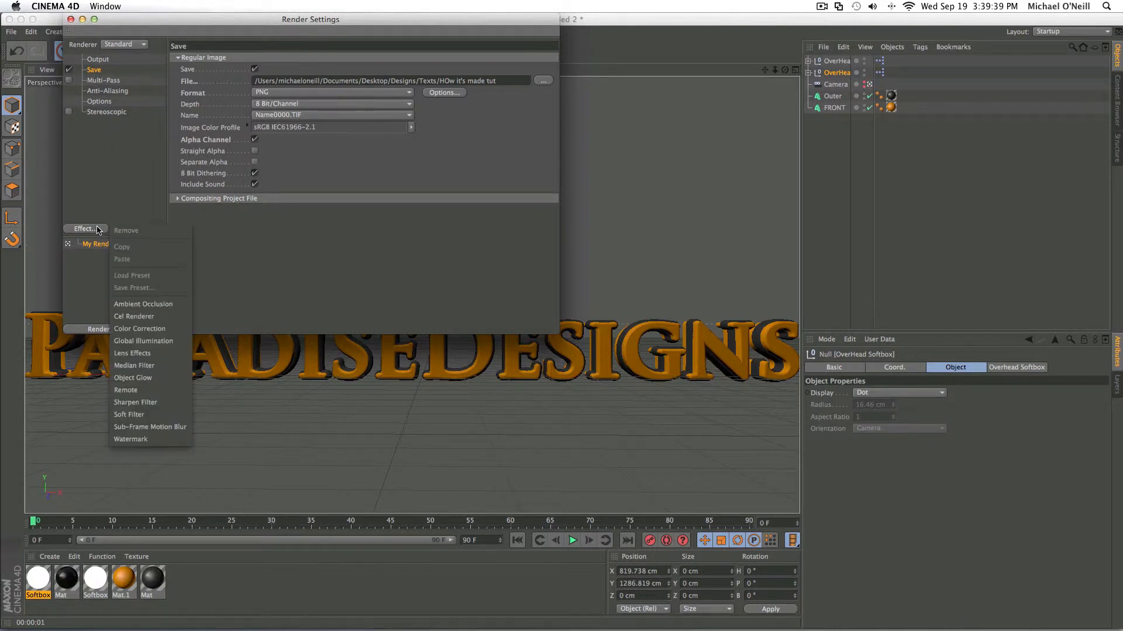
click(153, 342)
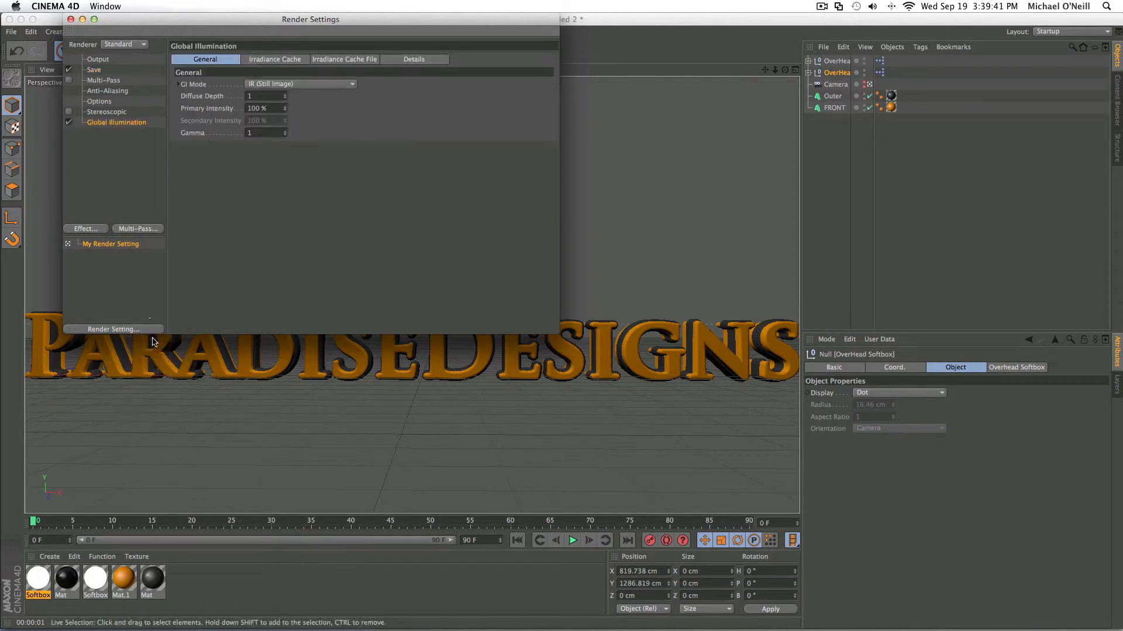
click(286, 111)
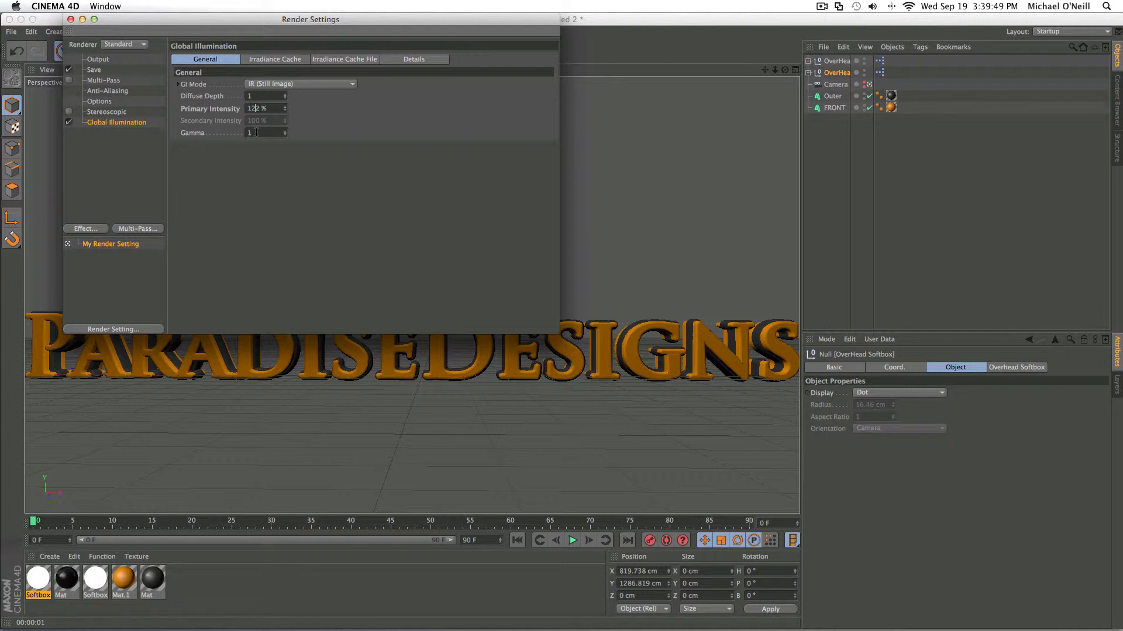
click(70, 19)
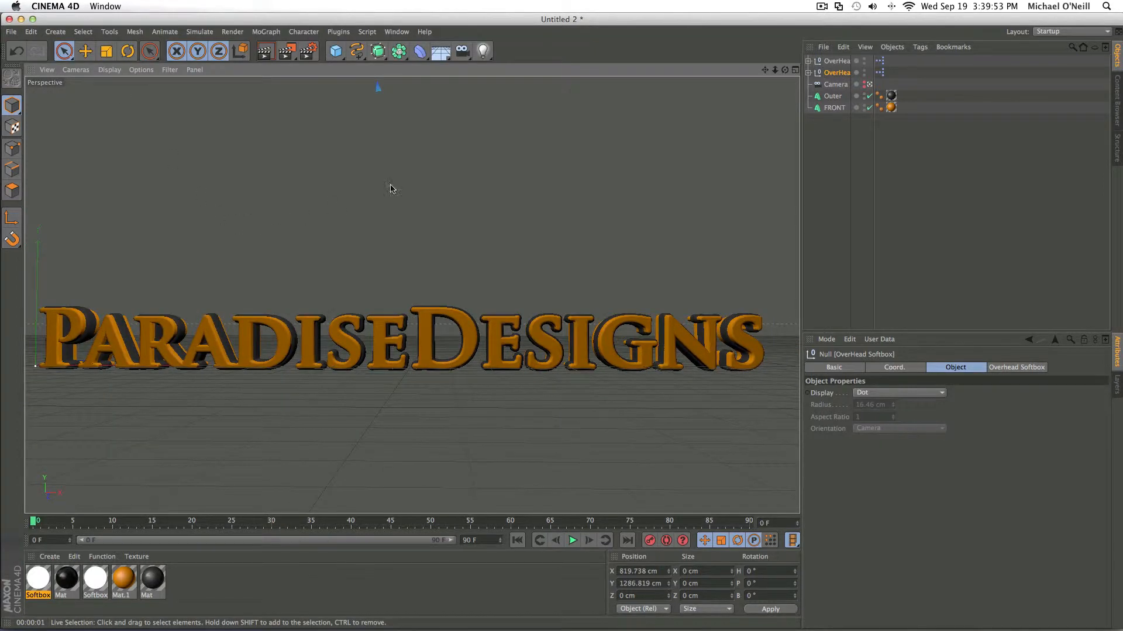
- Recentre the text slightly in the camera view and render a preview with global illumination
drag(765, 70, 772, 71)
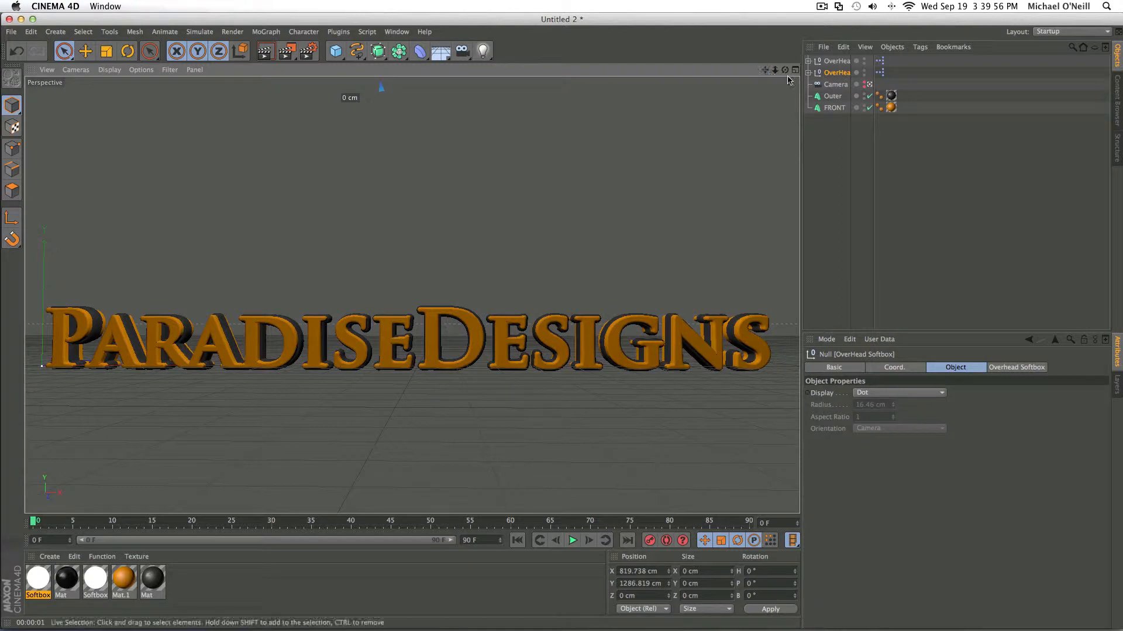
click(270, 53)
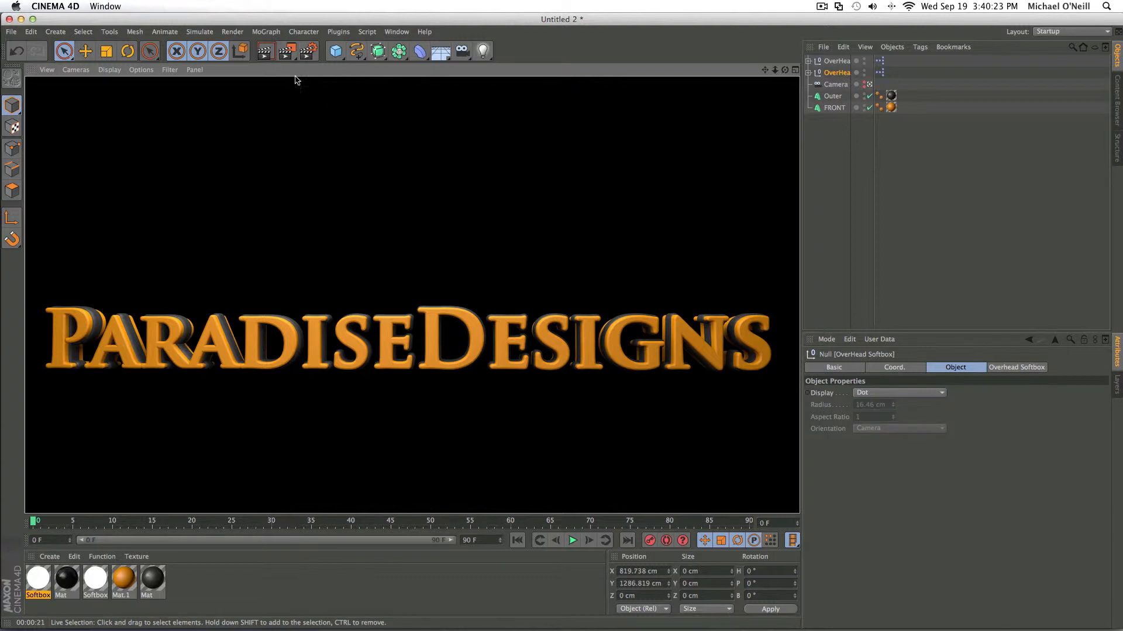
- Render the final image to the Picture Viewer, inspect the middle of the text and minimize the viewer
click(286, 51)
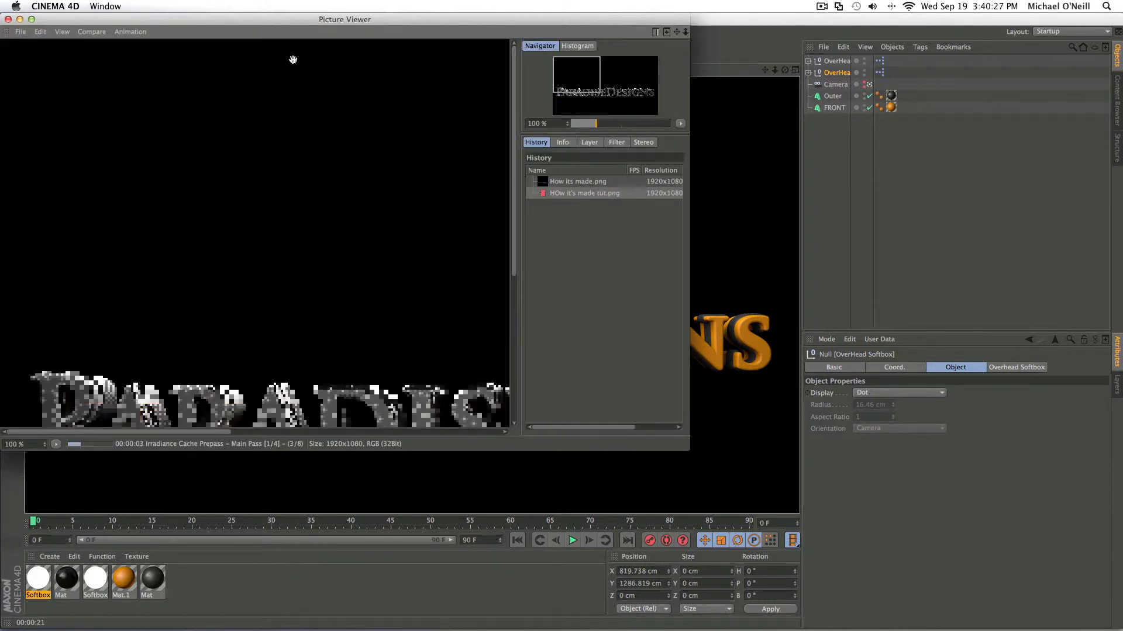
drag(567, 80, 587, 88)
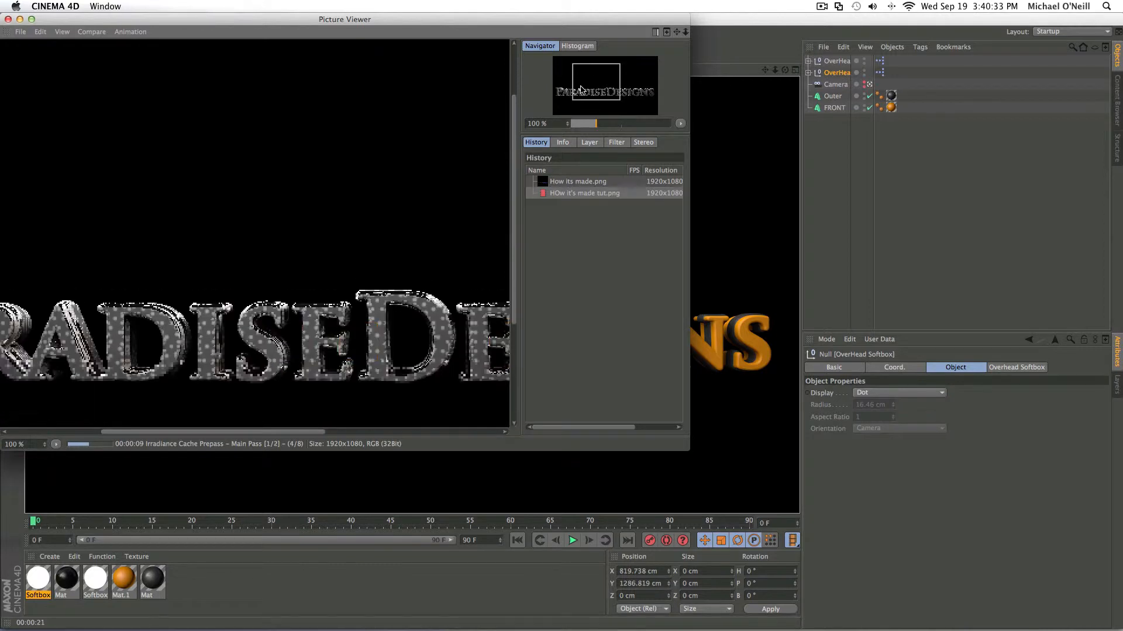
click(20, 20)
- Switch to Photoshop and close the "How it's made EP1 Example.psd" document
click(21, 20)
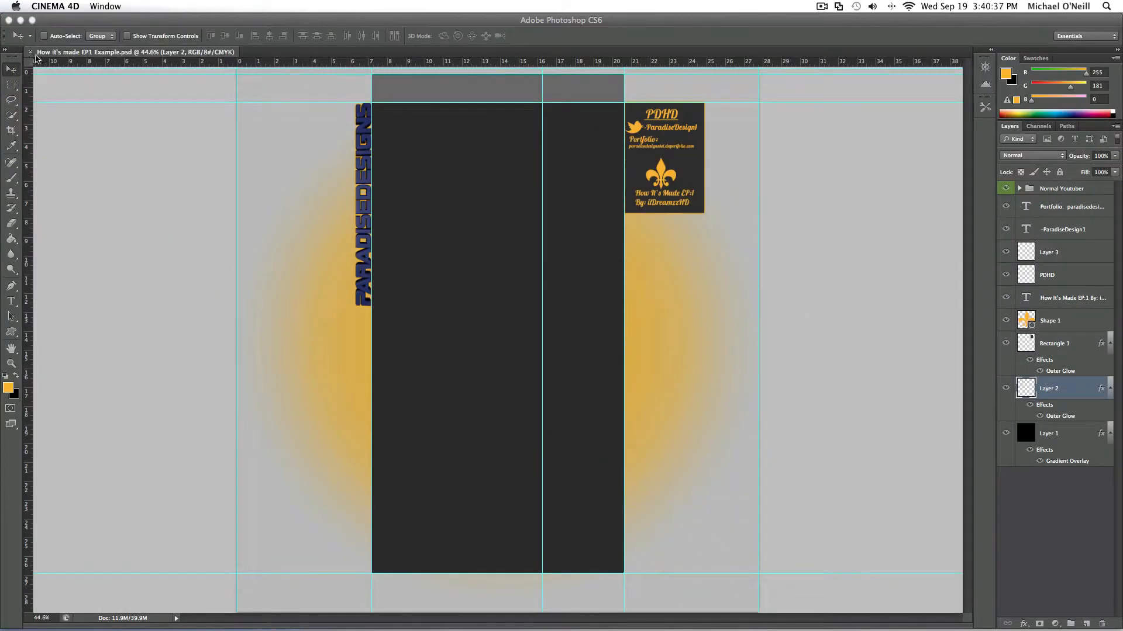
click(32, 54)
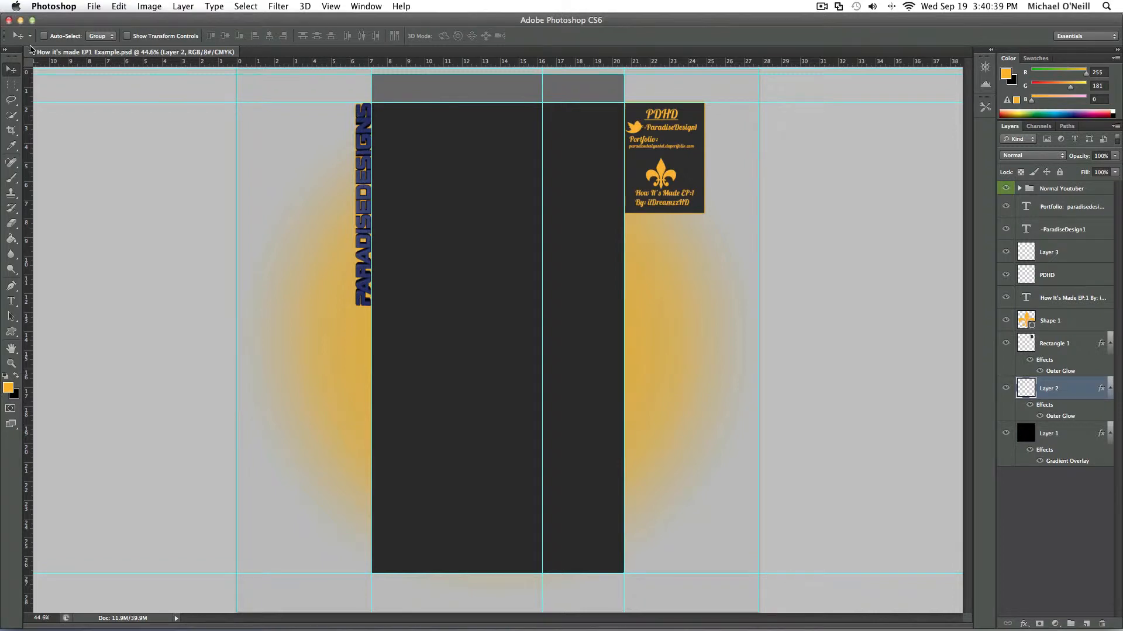
click(32, 52)
- Open "Normal Youtuber copy 2.psd" from the Templates folder inside Designs
click(93, 6)
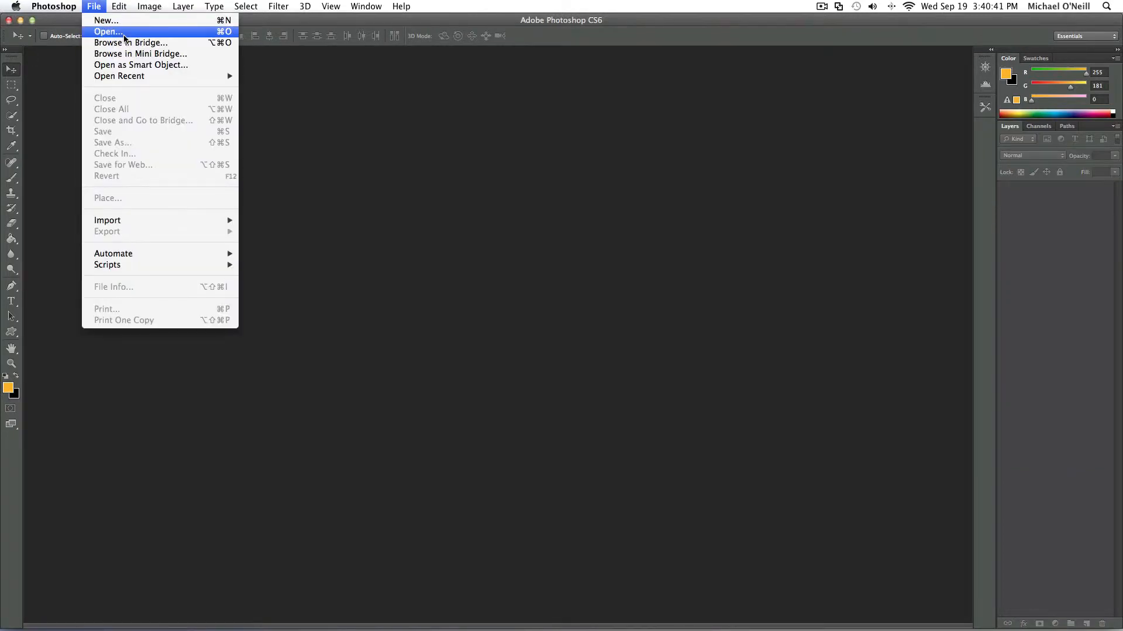
click(124, 37)
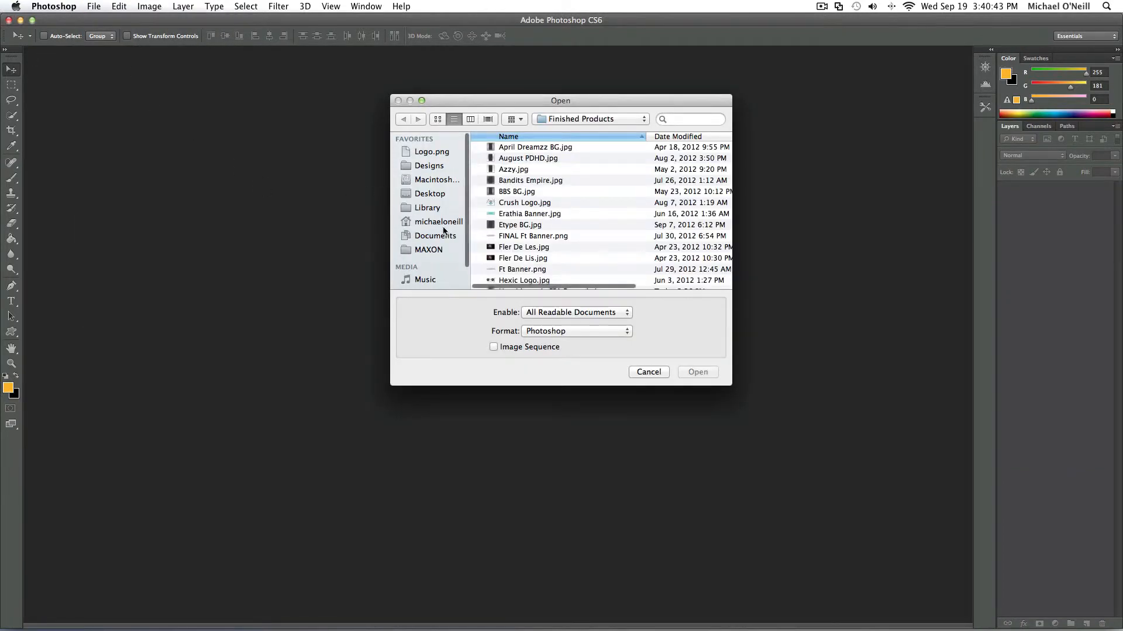
click(442, 166)
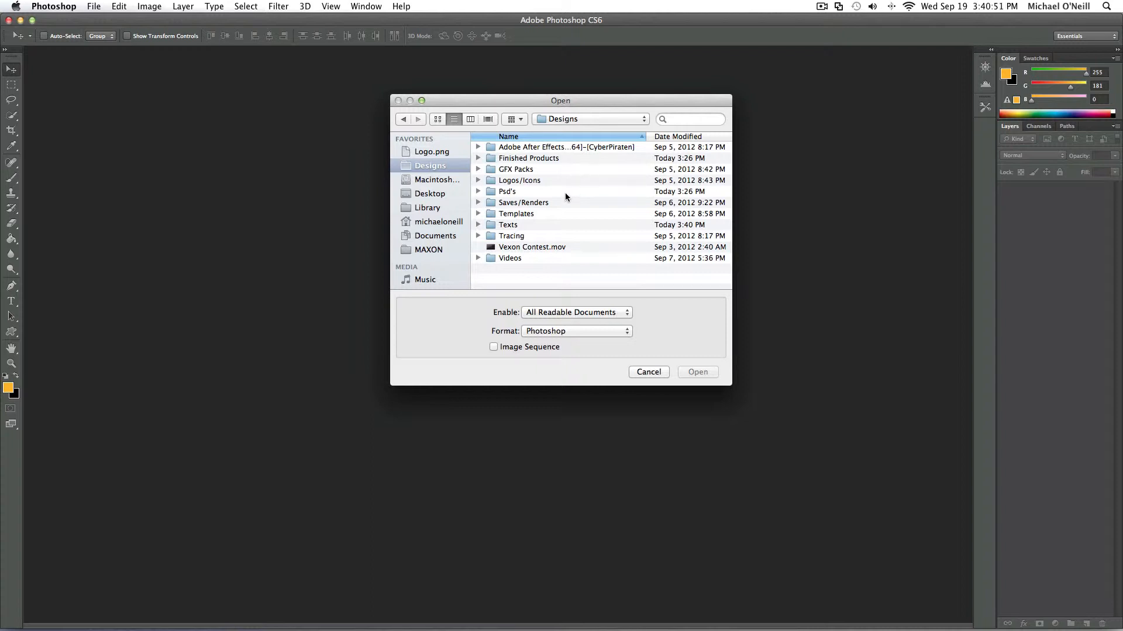
click(547, 213)
double_click(546, 214)
click(534, 147)
double_click(533, 147)
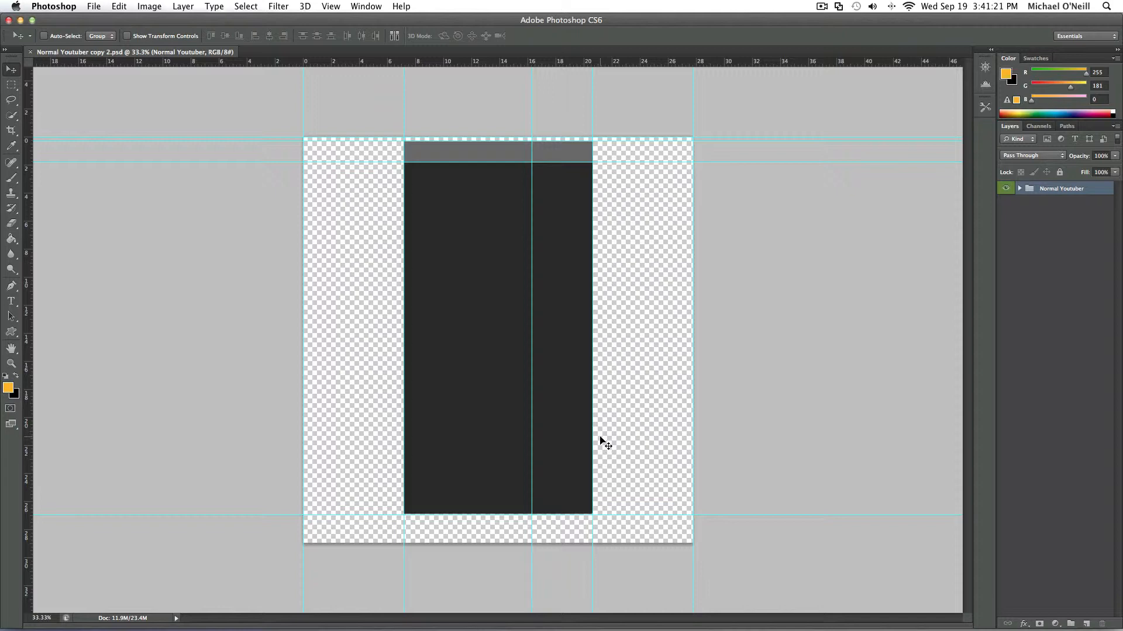
- Add a new layer beneath the Normal Youtuber group, and toggle the group's visibility off and on
click(1086, 624)
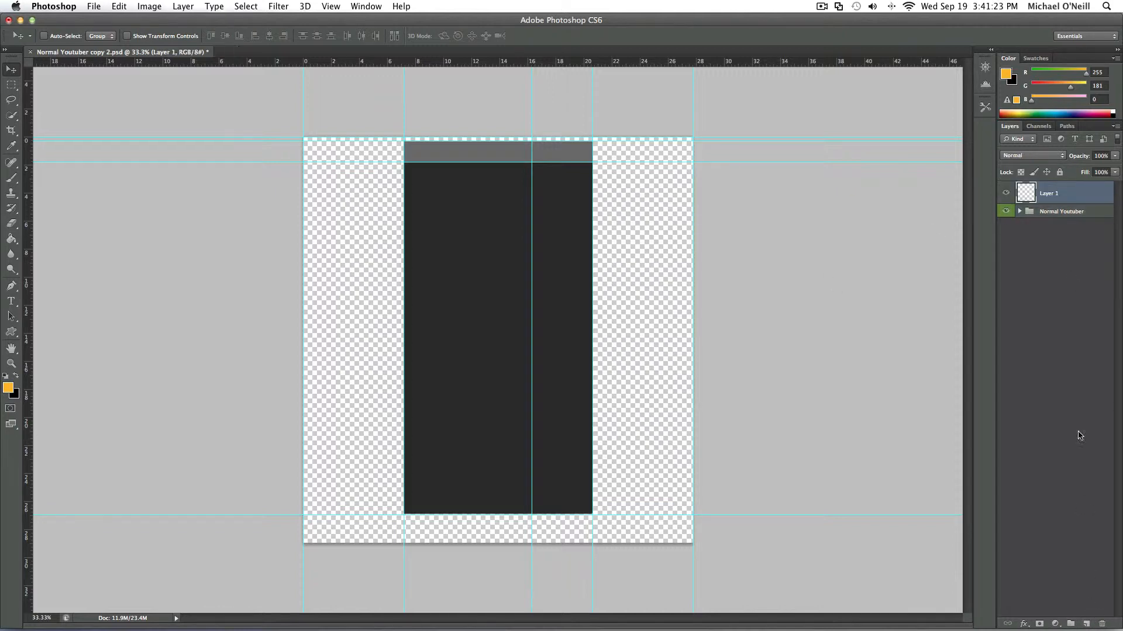
drag(1035, 193, 1047, 231)
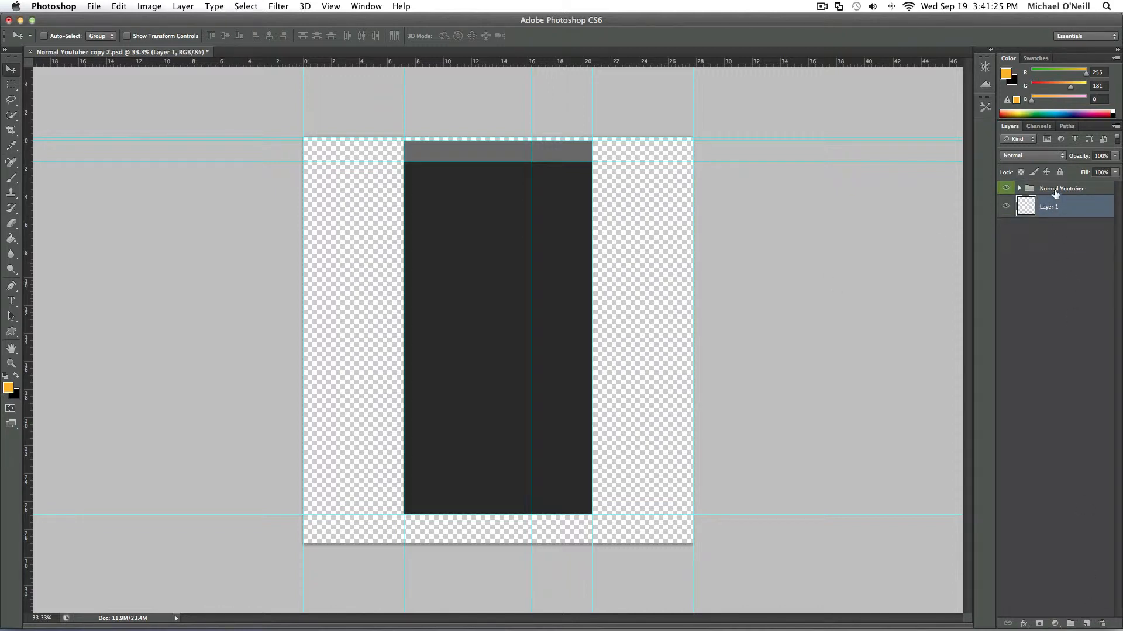
click(1055, 190)
click(1005, 188)
click(1005, 188)
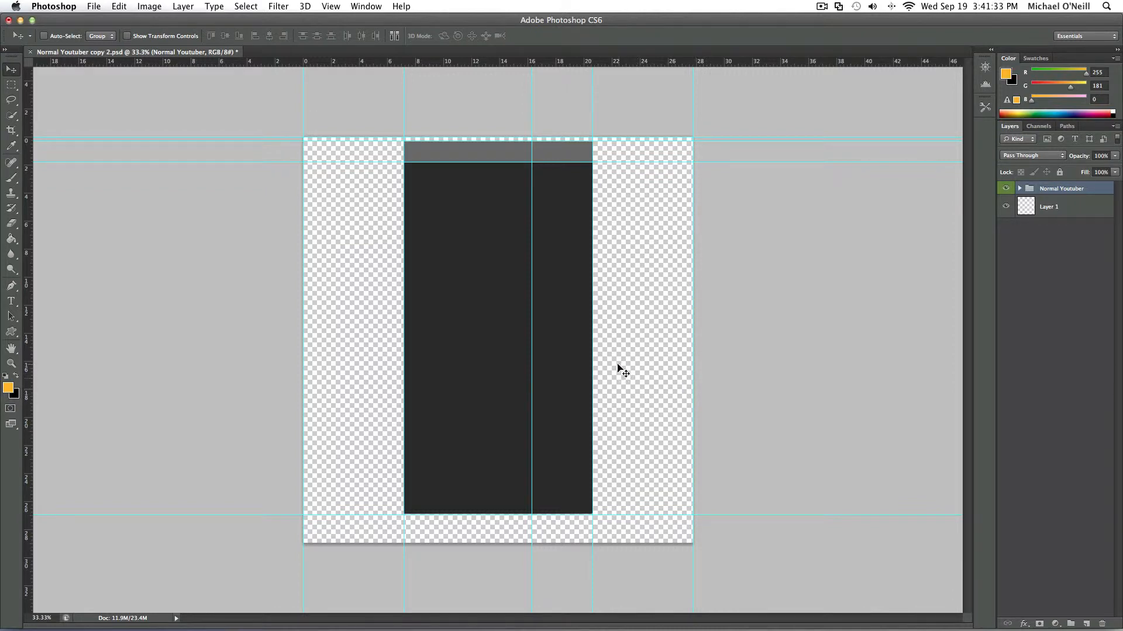
- Try to fill the transparent background with the orange foreground colour using the Paint Bucket while the Normal Youtuber group is selected
click(11, 239)
click(348, 265)
key(Return)
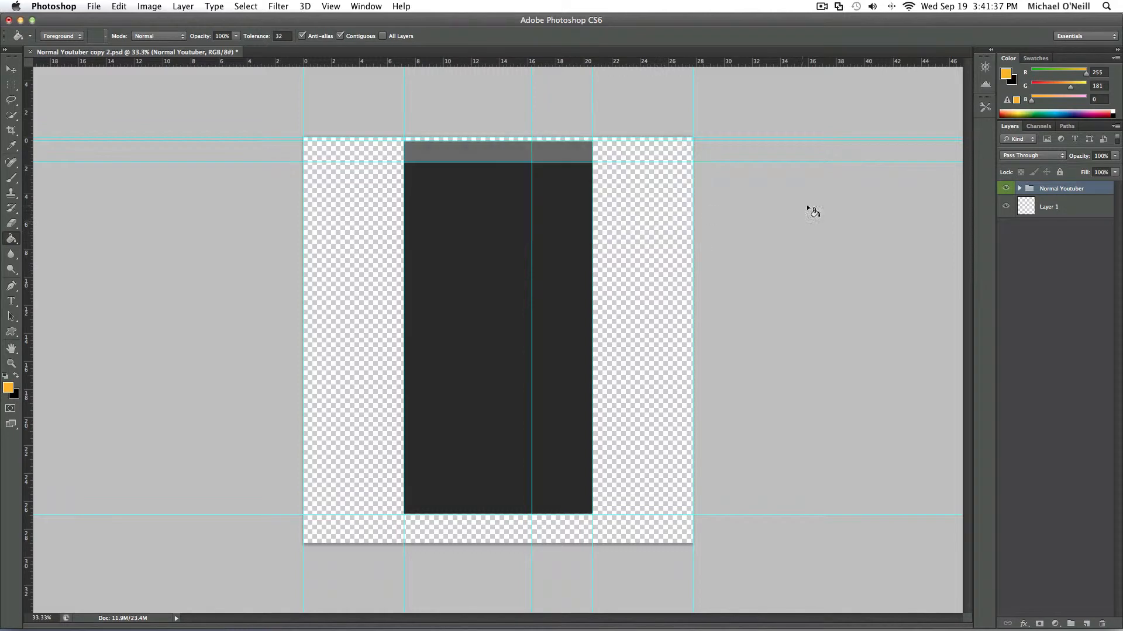
- Fill Layer 1 with the orange foreground colour and add a Gradient Overlay with the Radial style to it
click(1053, 208)
click(343, 284)
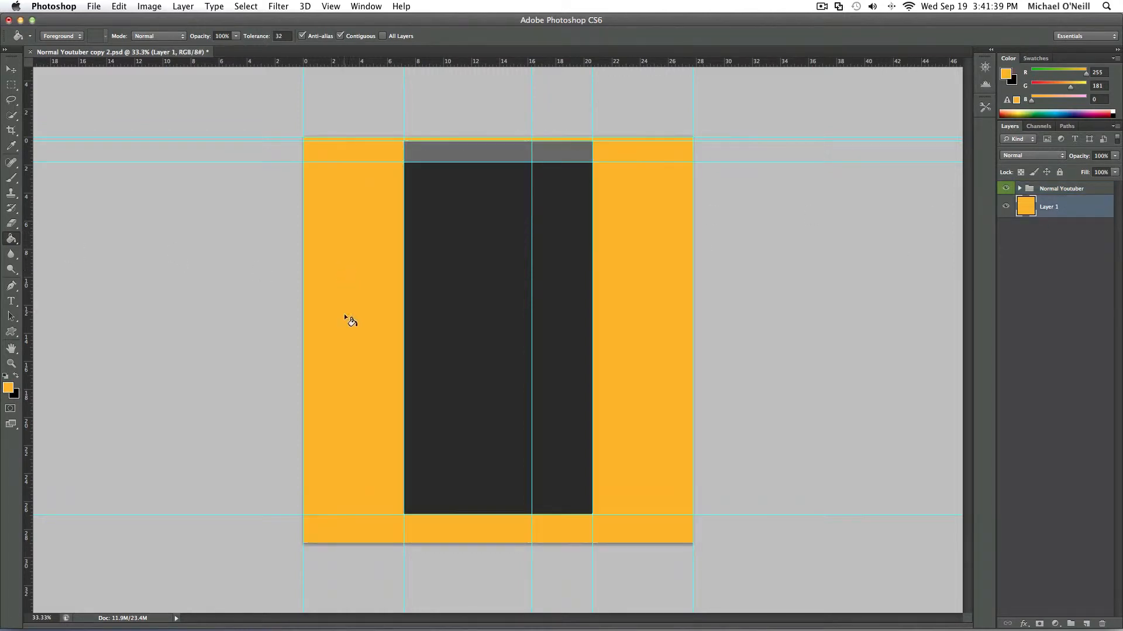
double_click(1072, 207)
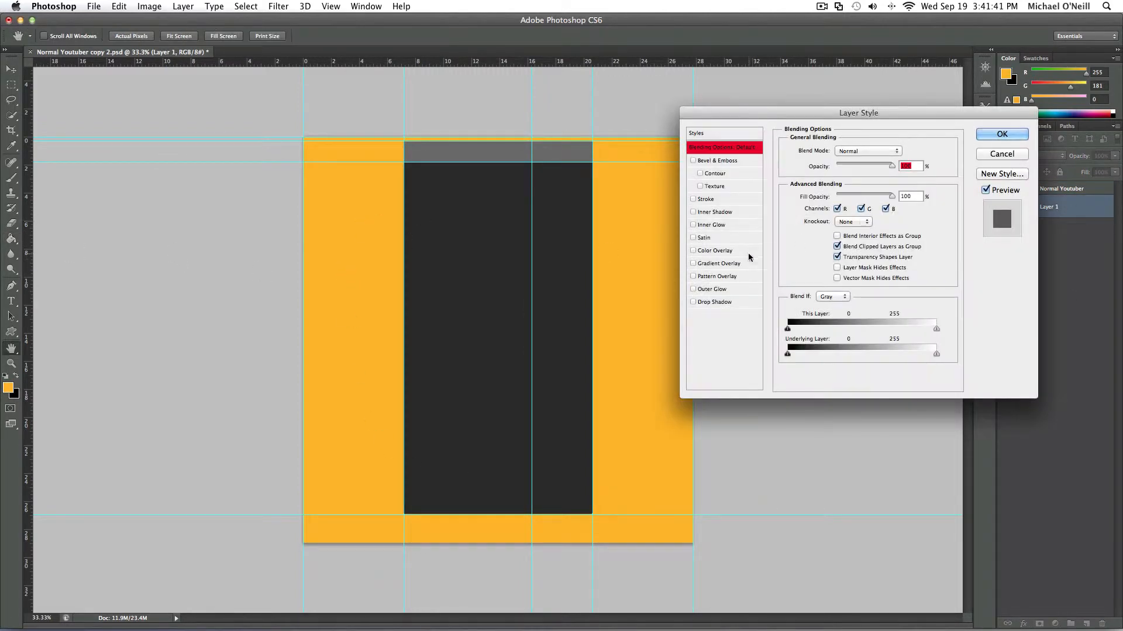
click(723, 263)
click(854, 195)
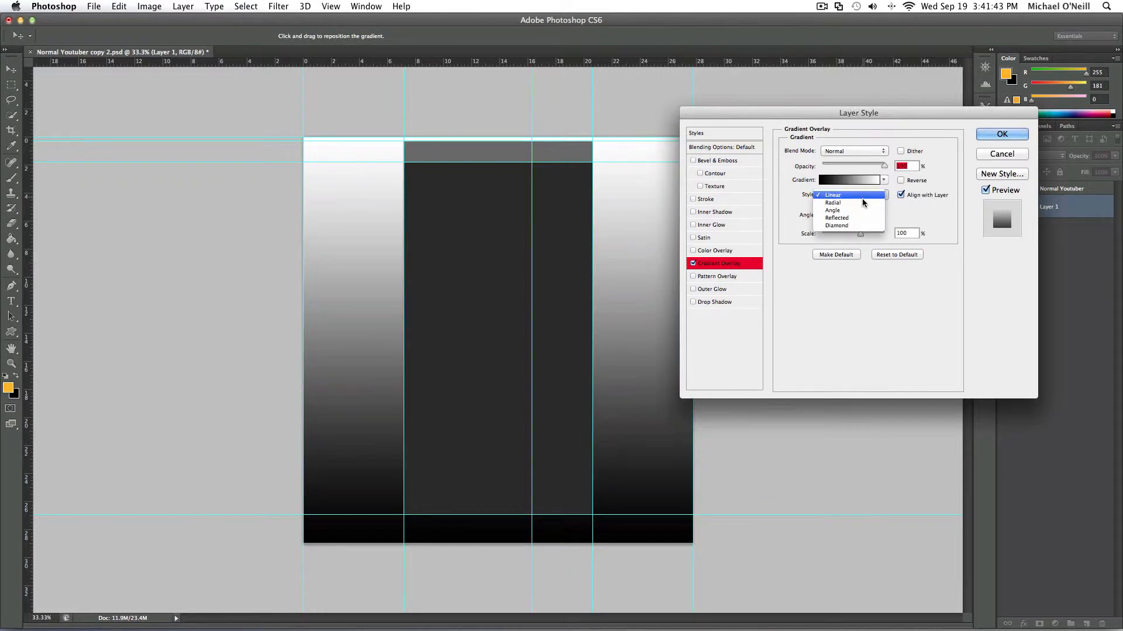
click(846, 189)
- Recolour the overlay gradient, making the black stop dark grey and the white stop orange da9a00
click(845, 181)
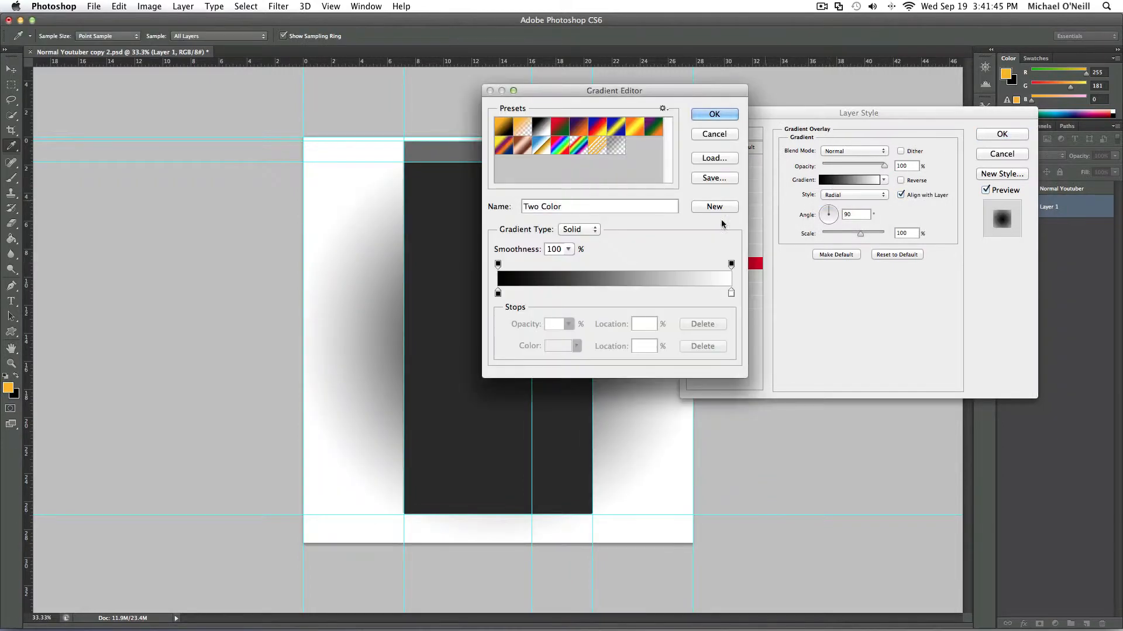
double_click(499, 294)
drag(751, 387, 617, 428)
click(911, 299)
double_click(731, 292)
drag(823, 404, 825, 441)
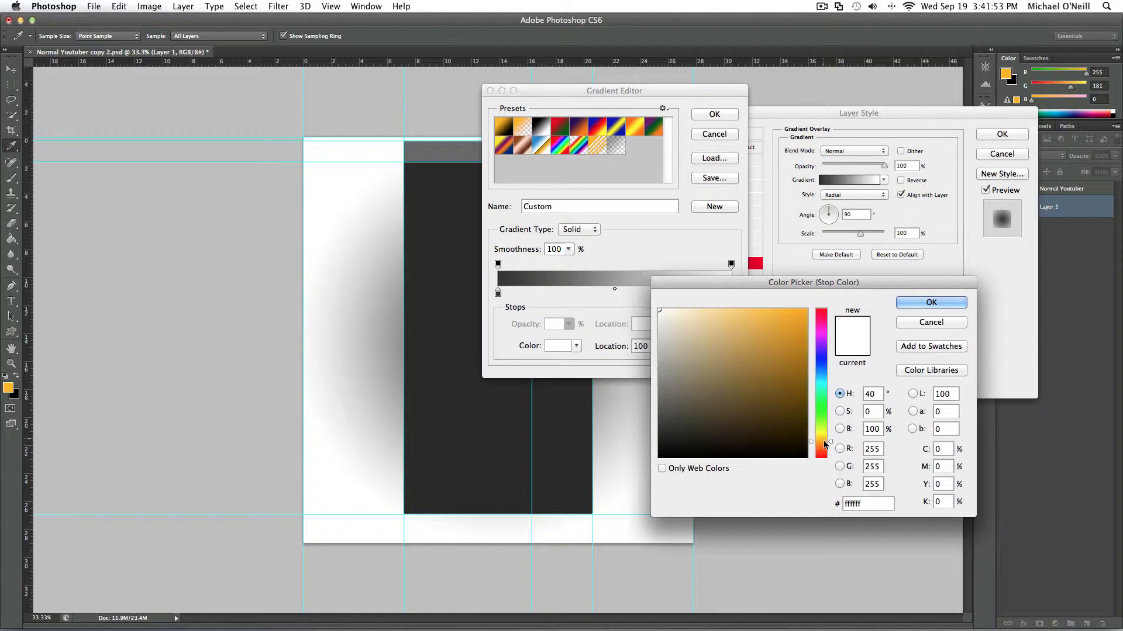
drag(791, 357, 840, 339)
click(931, 303)
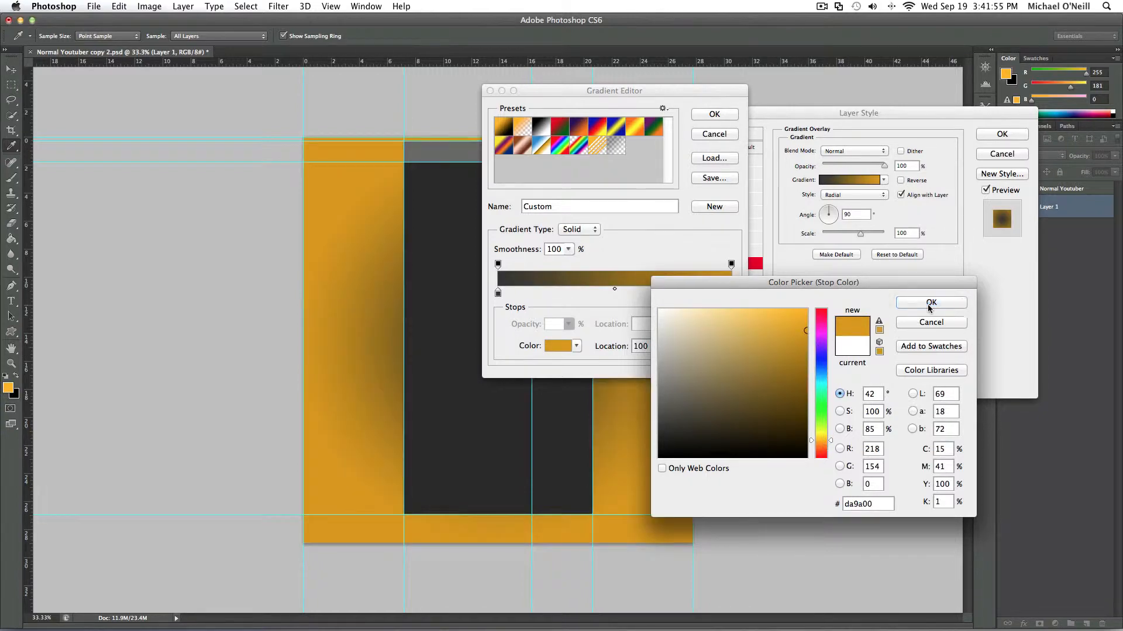
- Reverse the gradient's stops so it runs from orange to dark grey, and pull the dark stop slightly inward
drag(731, 292, 756, 303)
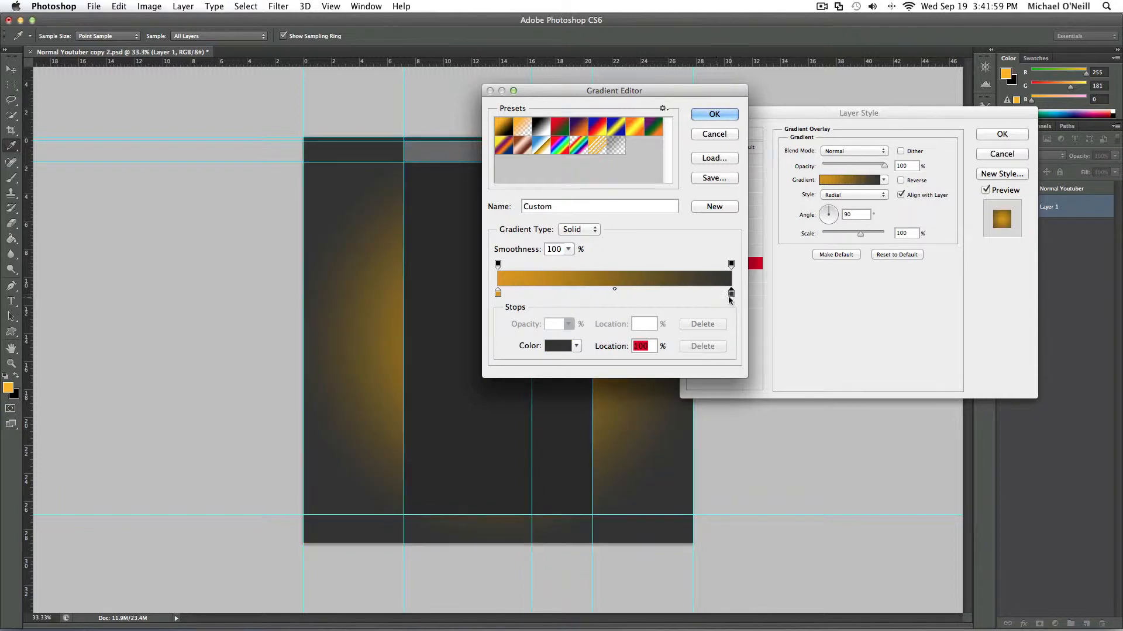
drag(730, 292, 701, 295)
click(724, 114)
- Set the gradient overlay's scale to 92% and its angle to 10°
drag(859, 233, 856, 234)
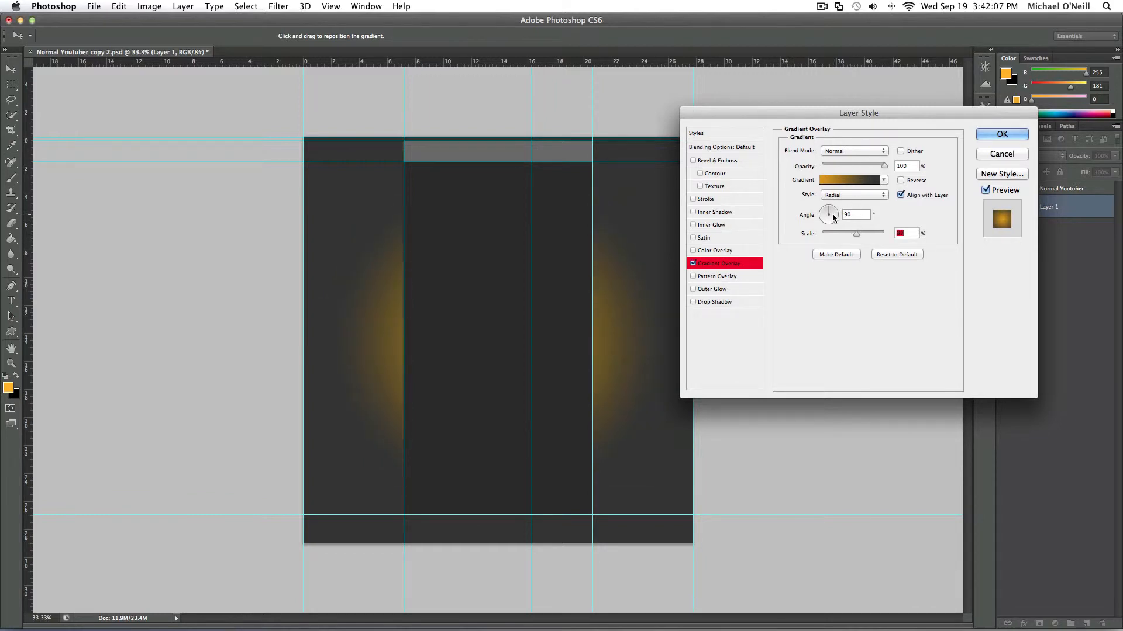
click(838, 217)
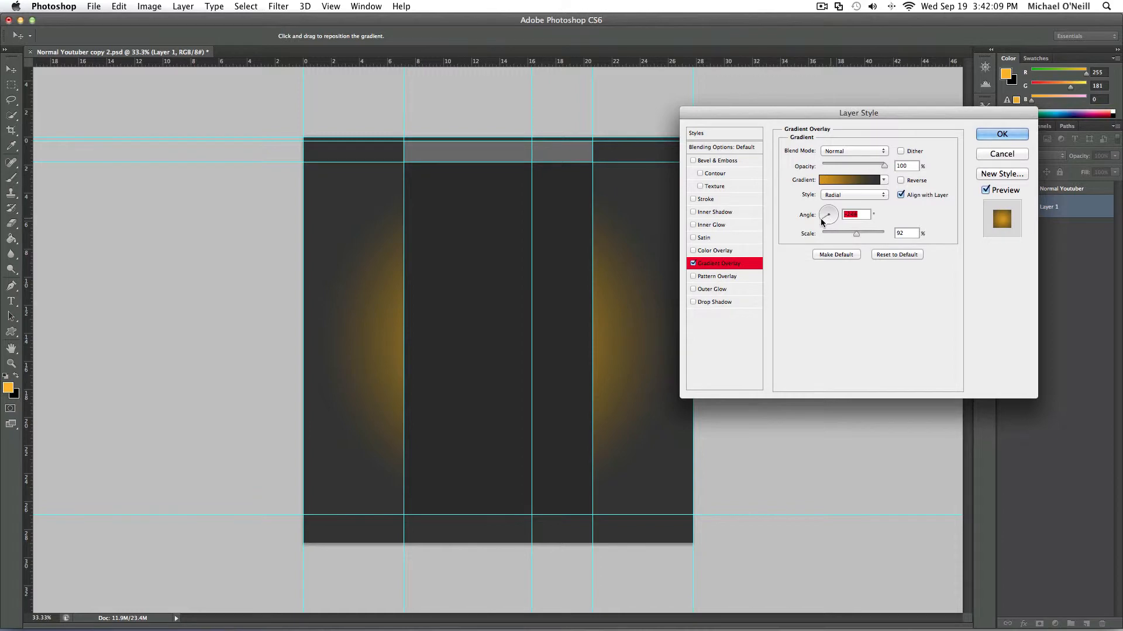
click(829, 208)
mouse_move(828, 206)
mouse_down()
mouse_move(819, 204)
mouse_move(838, 213)
mouse_up()
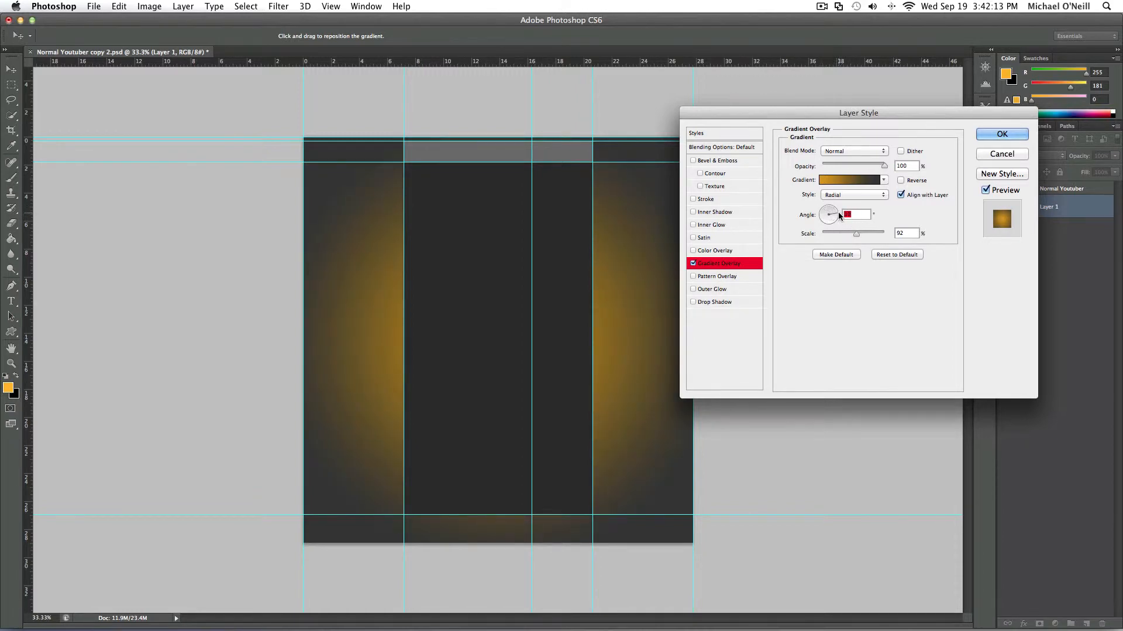
- Move the gradient's dark stop slightly further inward and set the overlay's scale to 96% and angle to 90°
click(843, 179)
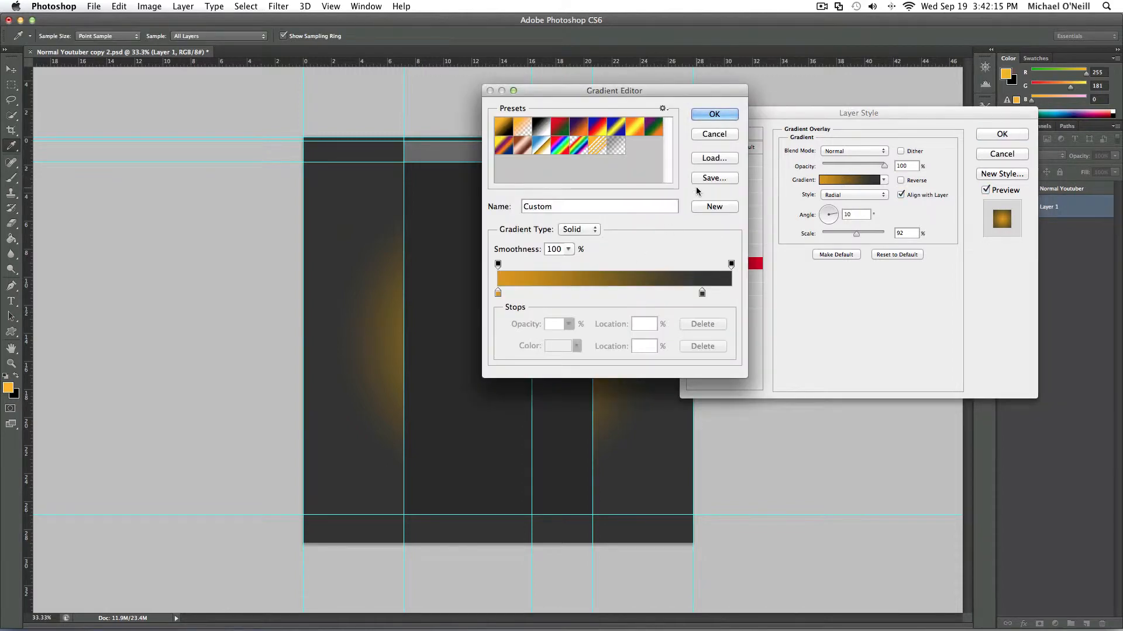
mouse_move(702, 293)
mouse_down()
mouse_move(712, 294)
mouse_move(651, 297)
mouse_move(698, 294)
mouse_up()
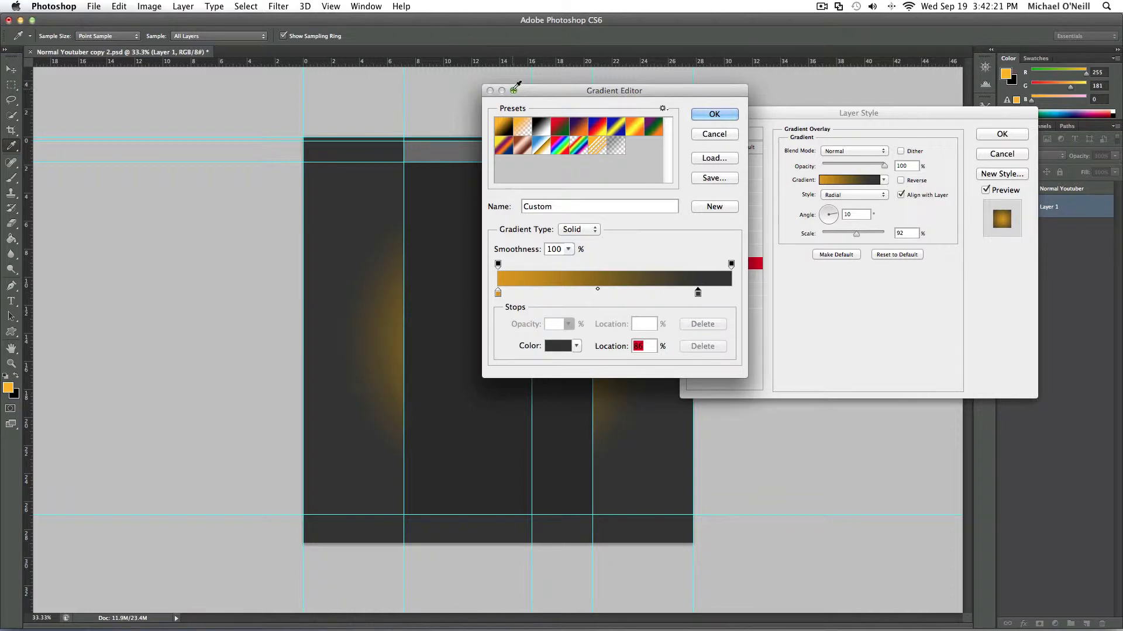
click(714, 114)
drag(861, 234, 828, 200)
click(832, 219)
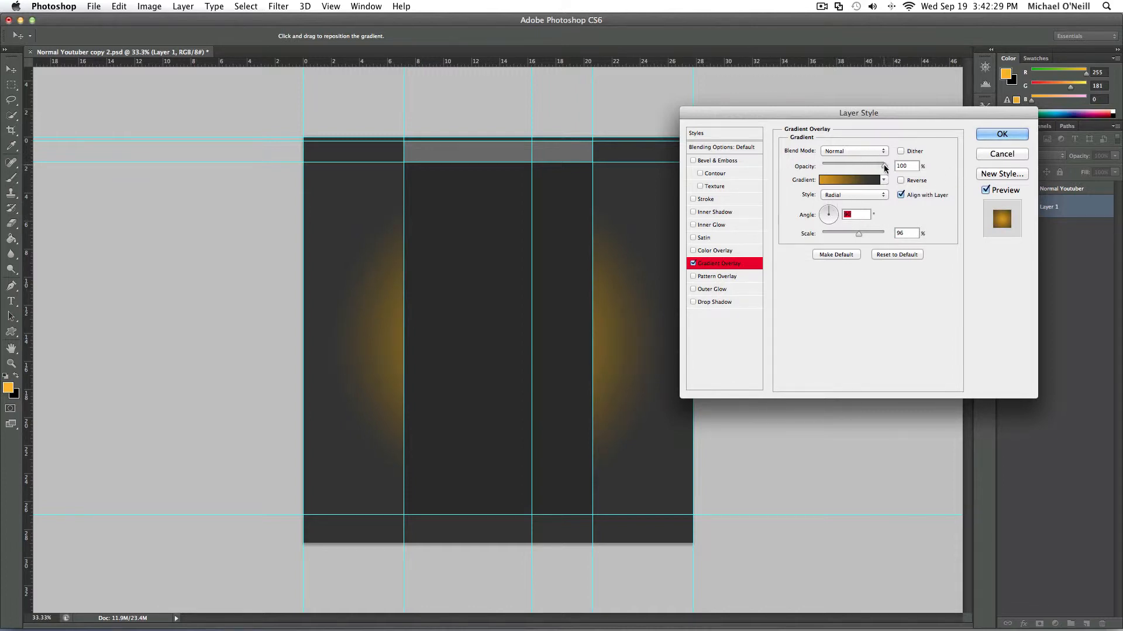
- Try the Dissolve blend mode on the gradient overlay, return it to Normal at 100% opacity, and apply the layer style
drag(885, 166, 888, 169)
click(851, 153)
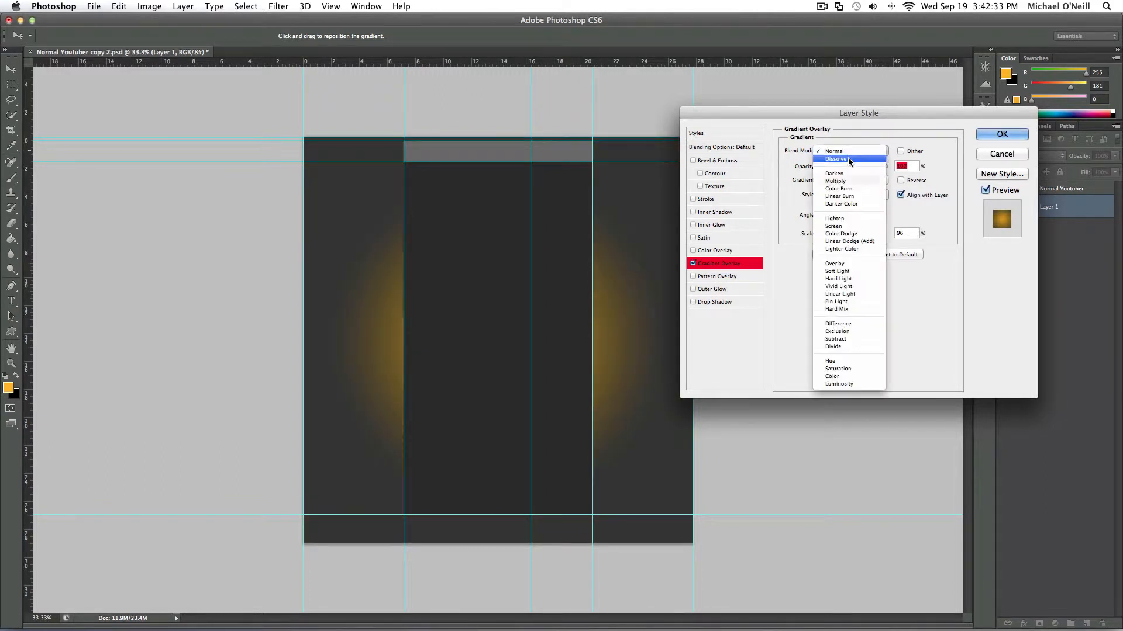
click(848, 159)
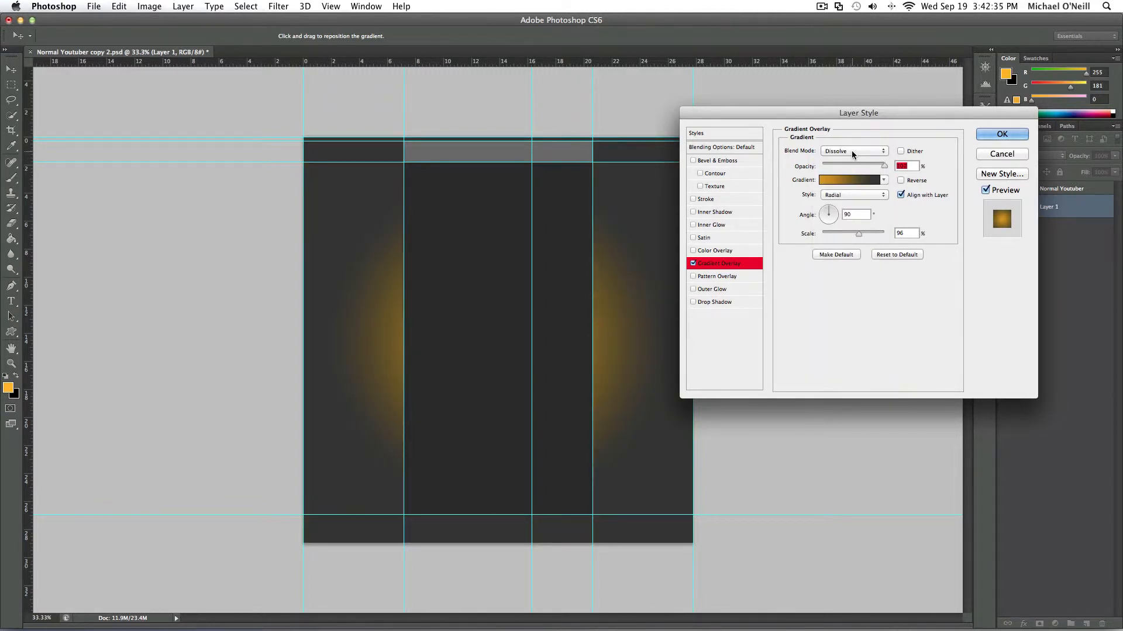
click(851, 150)
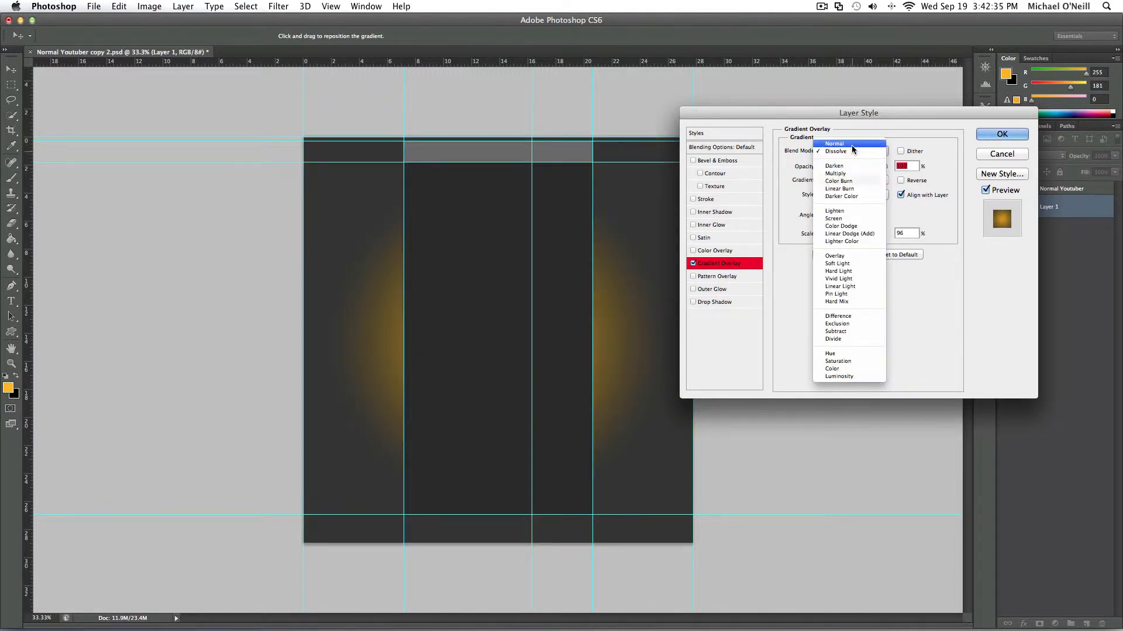
click(851, 145)
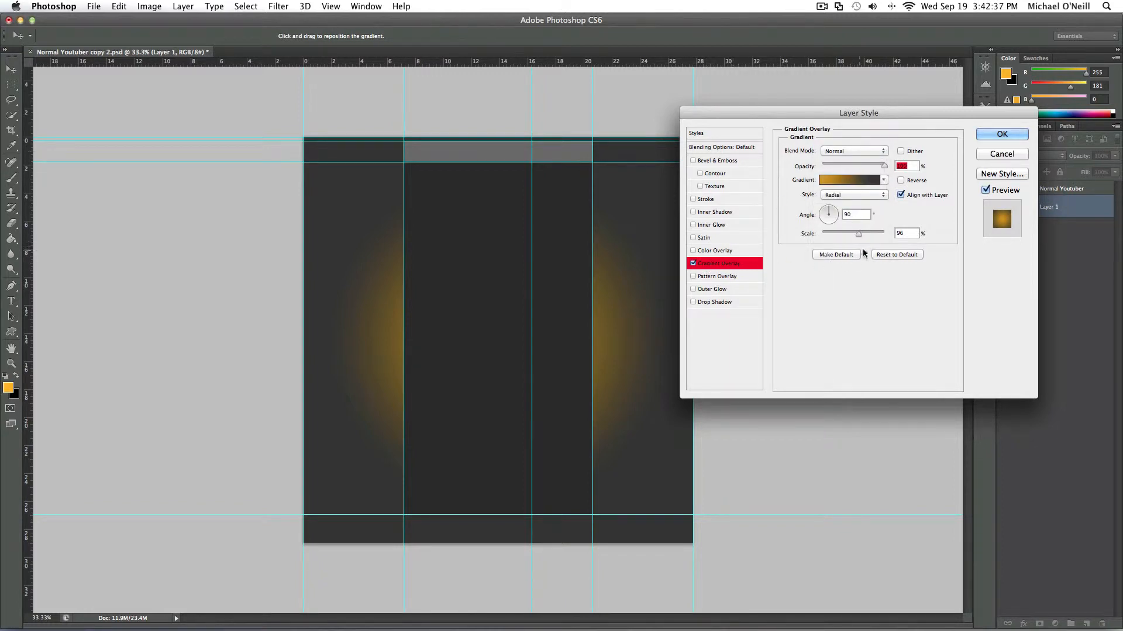
click(1013, 132)
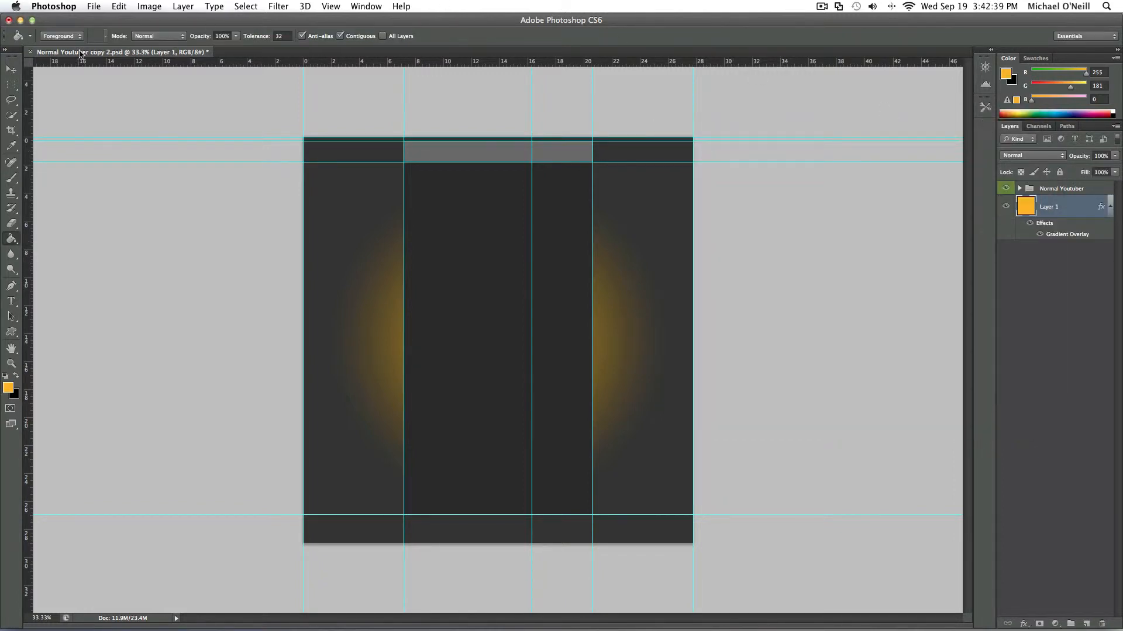
- Open "HOw it's made tut.png" from the Texts folder inside Designs and copy its ParadiseDesigns text into the Normal Youtuber copy 2 document
click(94, 7)
click(106, 34)
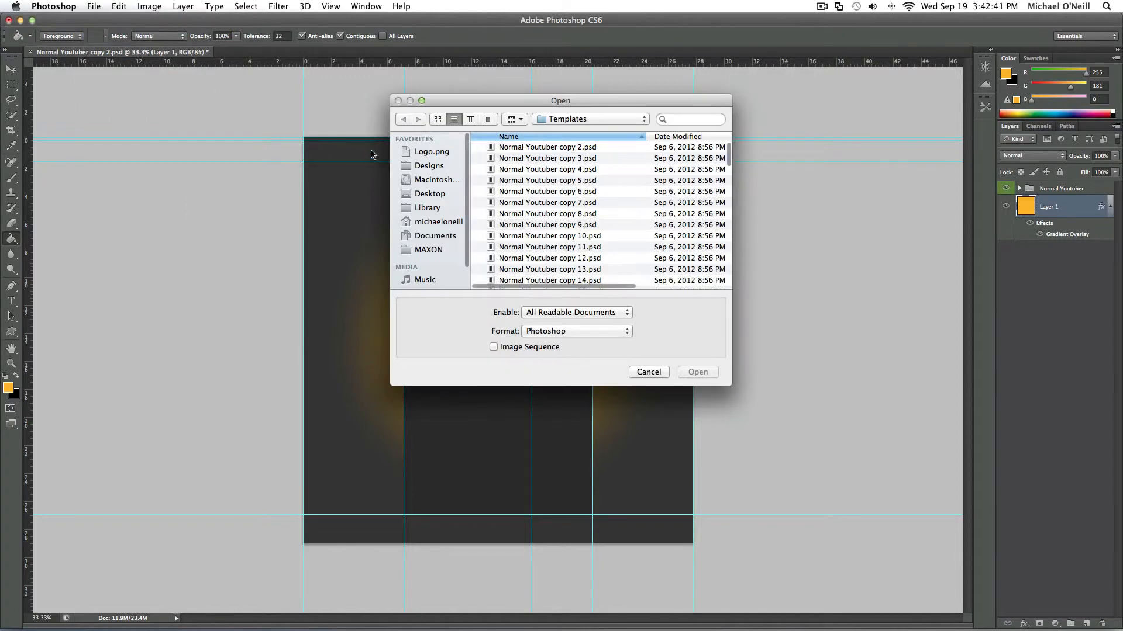
click(430, 166)
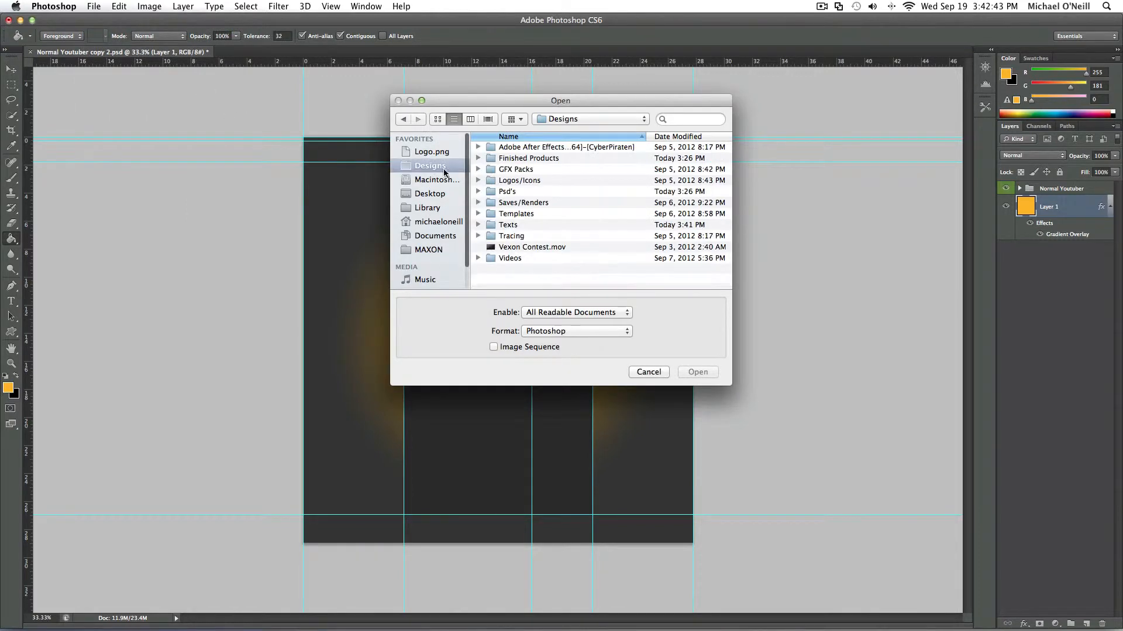
double_click(542, 225)
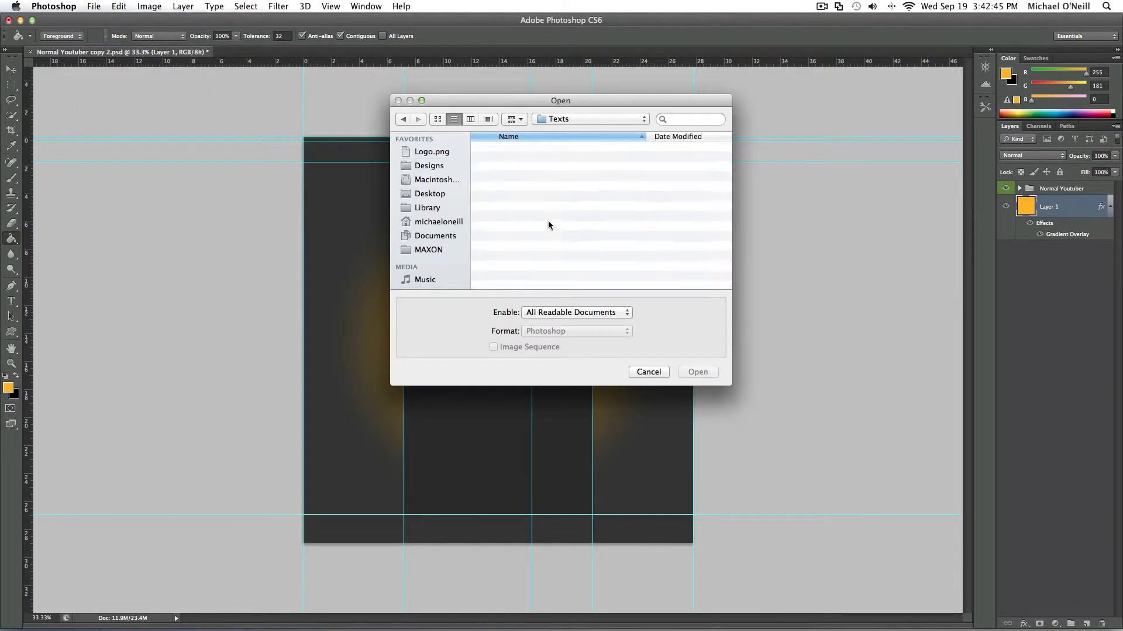
scroll(547, 228, down, 5)
scroll(549, 229, down, 3)
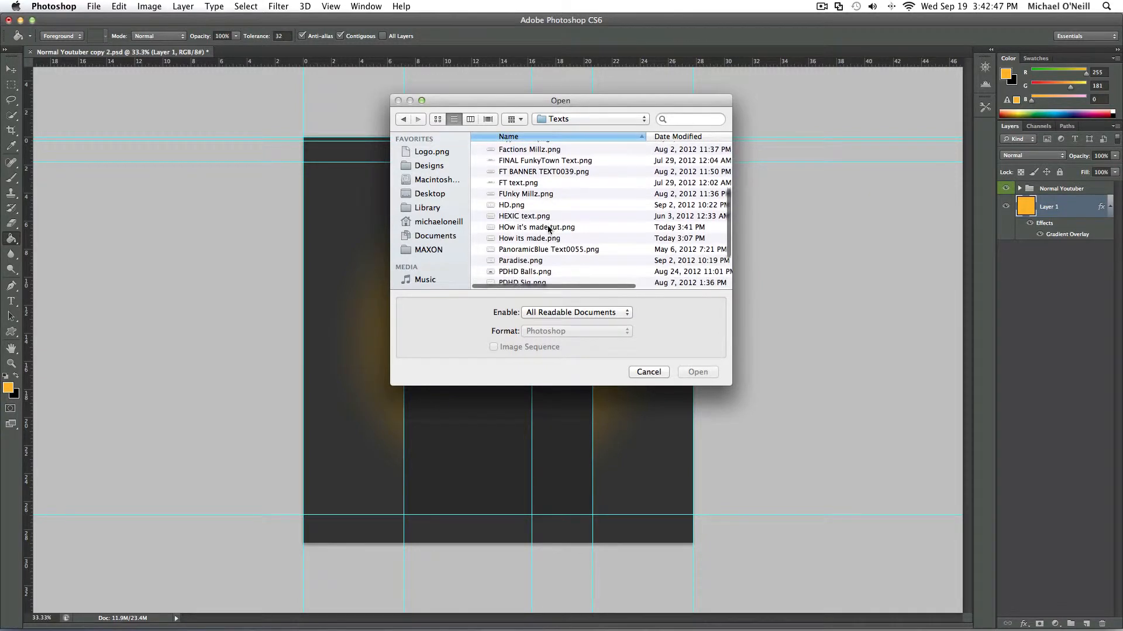
click(573, 230)
click(698, 372)
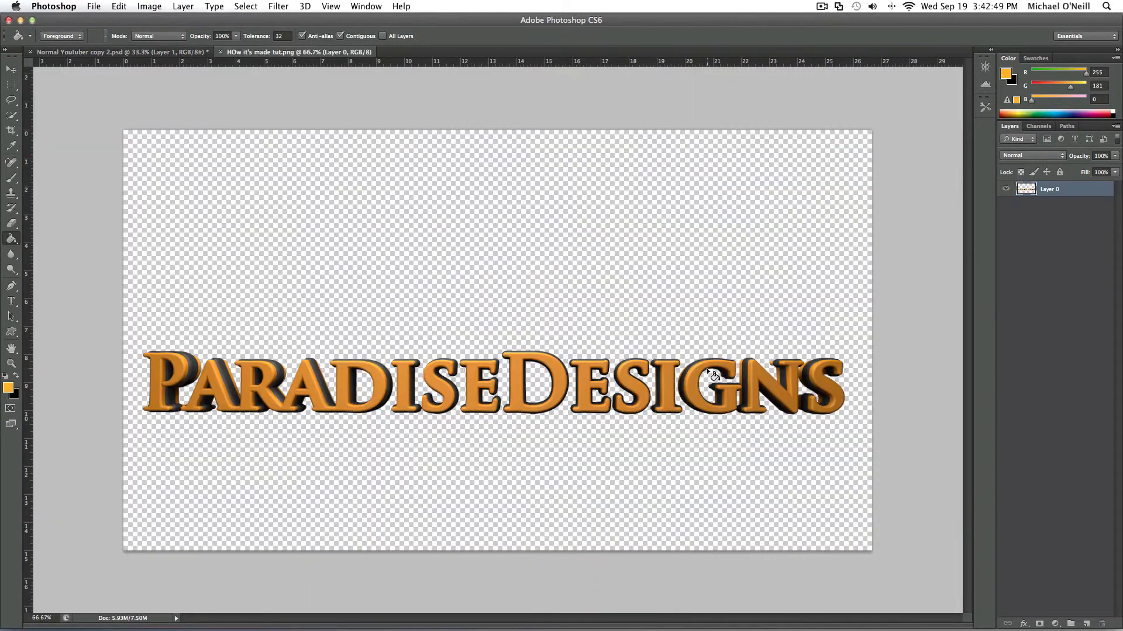
click(11, 69)
drag(301, 385, 325, 266)
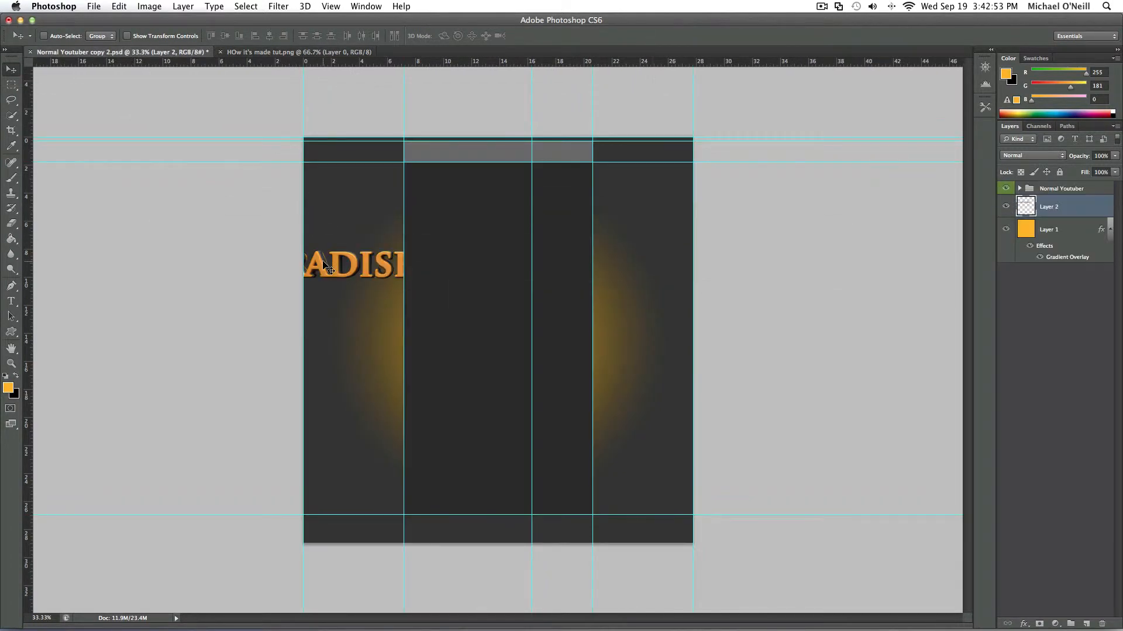
- Scale the ParadiseDesigns text to about 39%, rotate it -90°, and place it just outside the upper left edge of the central column
key(ctrl+t)
drag(238, 348, 437, 411)
drag(420, 354, 383, 429)
drag(356, 160, 403, 350)
drag(392, 406, 396, 210)
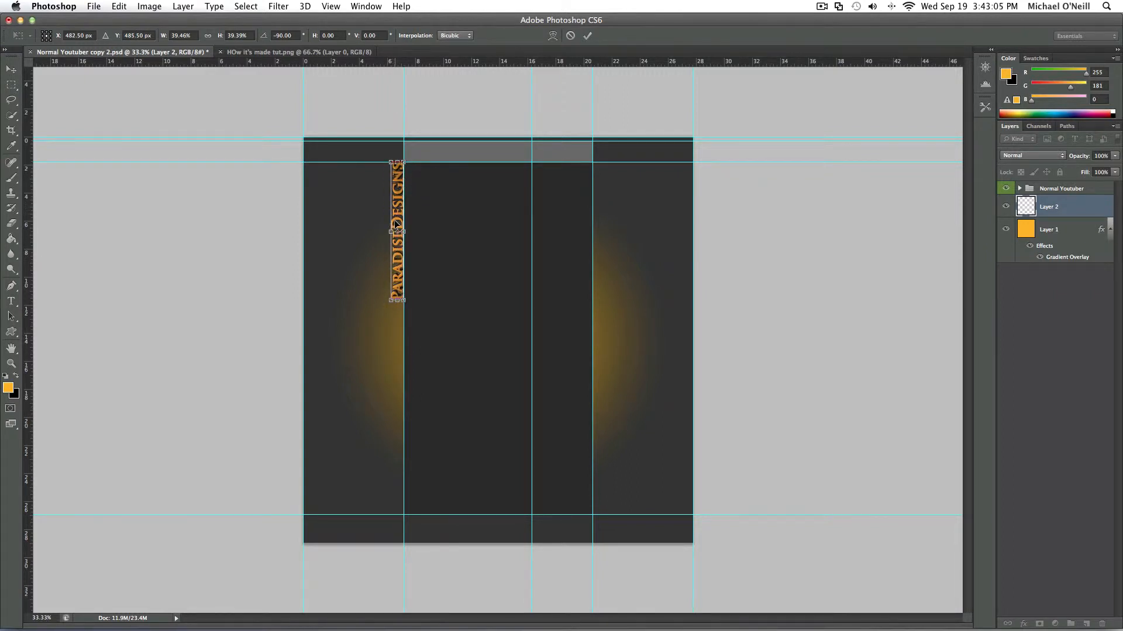
click(12, 69)
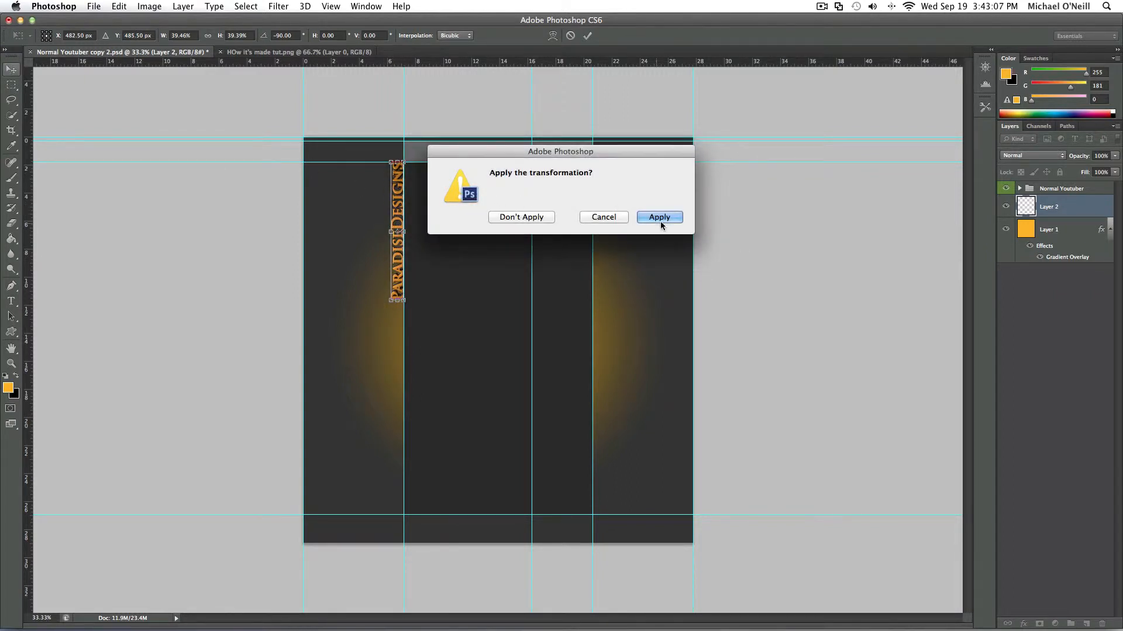
click(659, 220)
drag(392, 189, 385, 190)
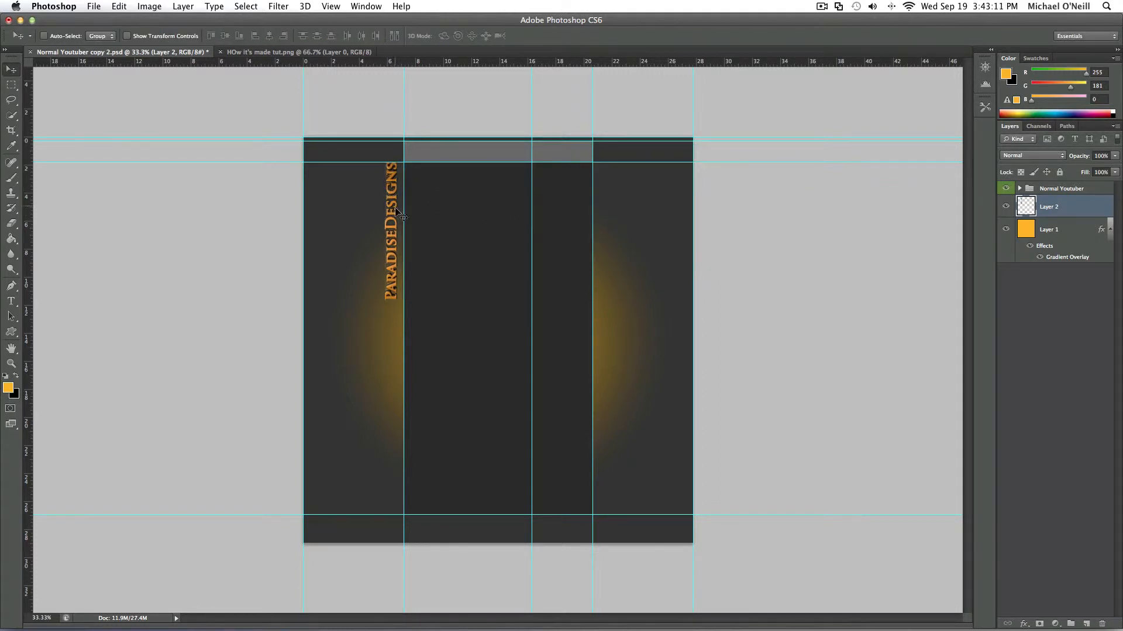
click(11, 286)
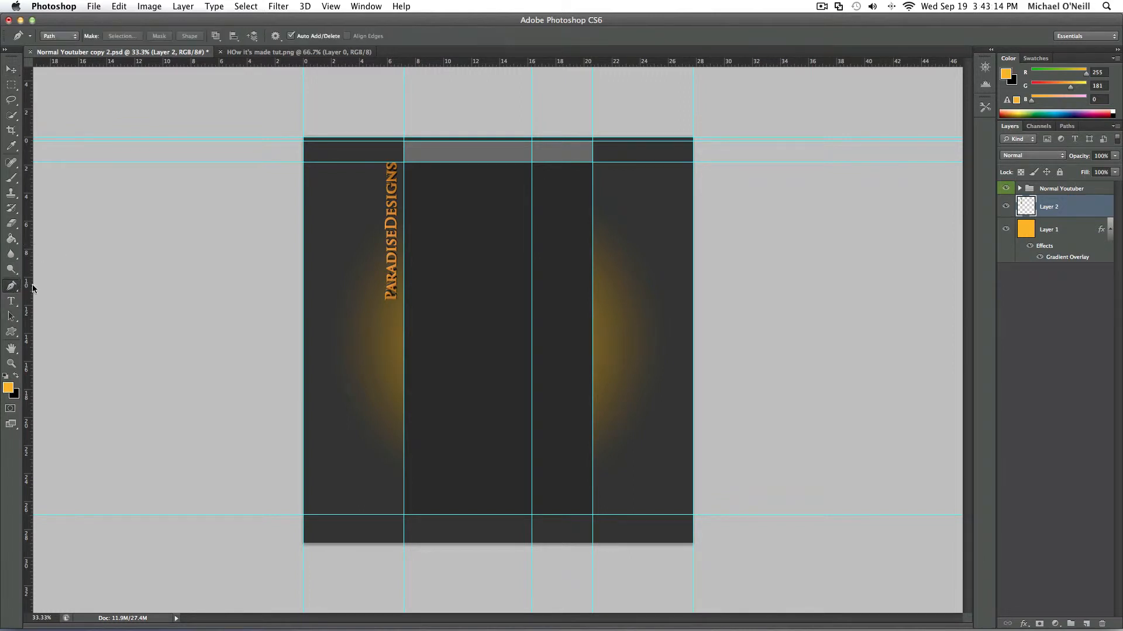
click(404, 163)
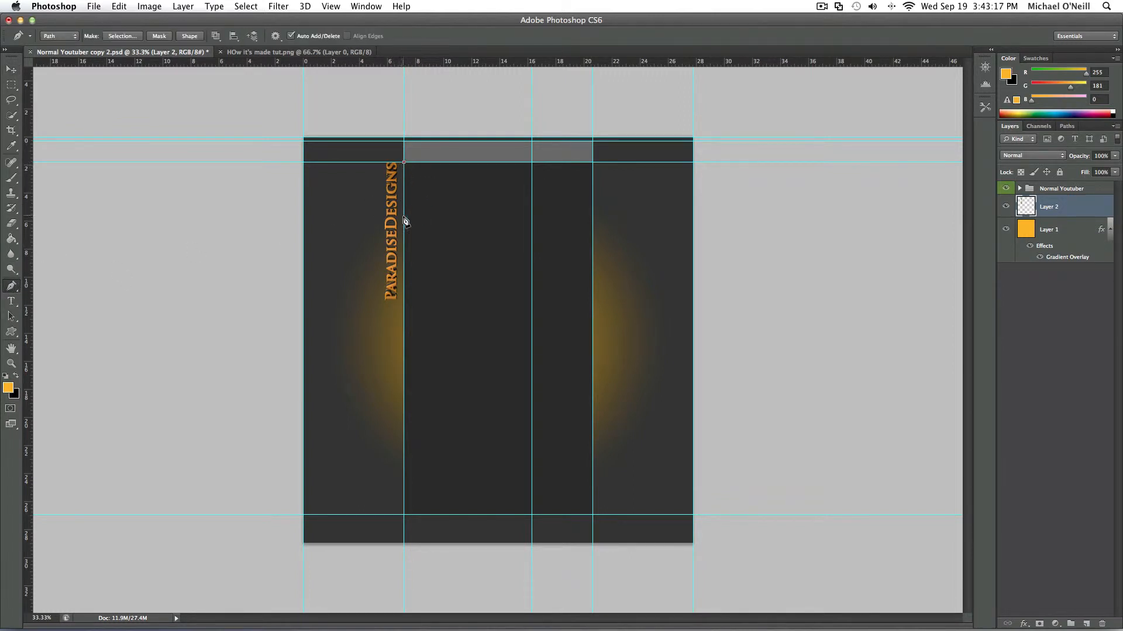
click(403, 300)
key(alt+super+z)
key(alt+super+z)
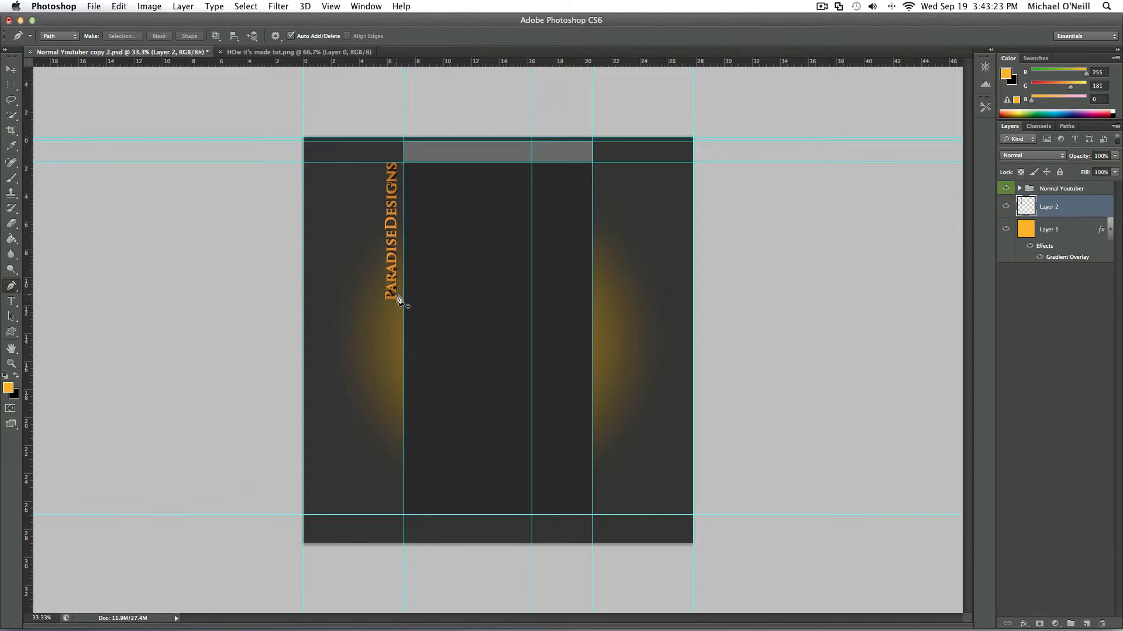
click(397, 298)
key(alt+super+z)
right_click(400, 299)
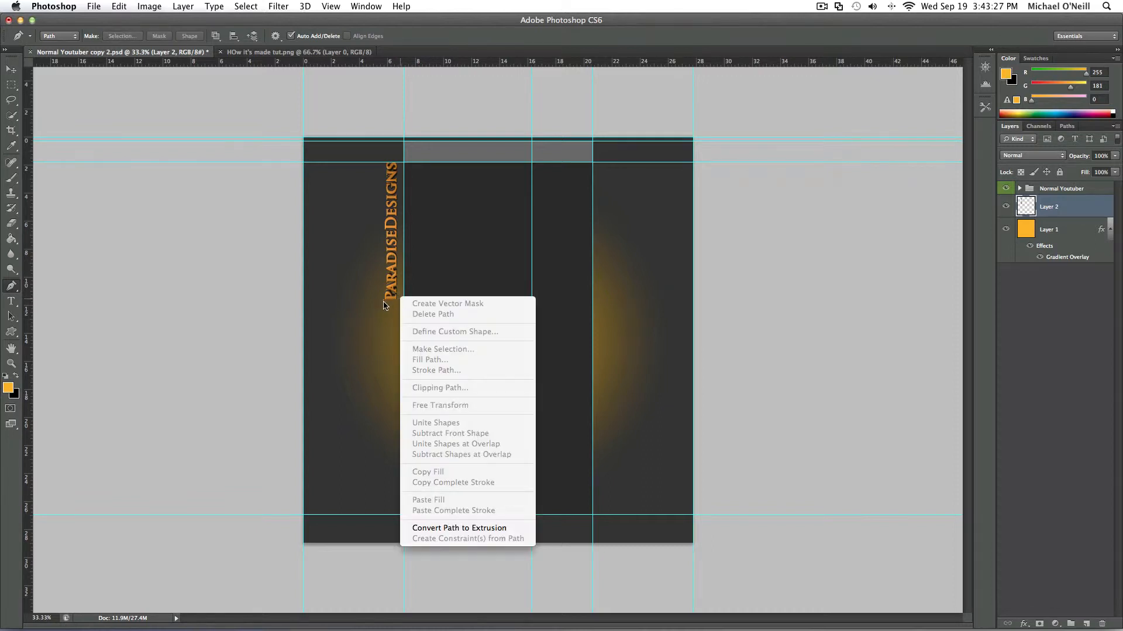
click(375, 302)
- Draw a straight vertical path with the Pen tool along the left side of the rotated text, ending at the horizontal guide above
click(10, 293)
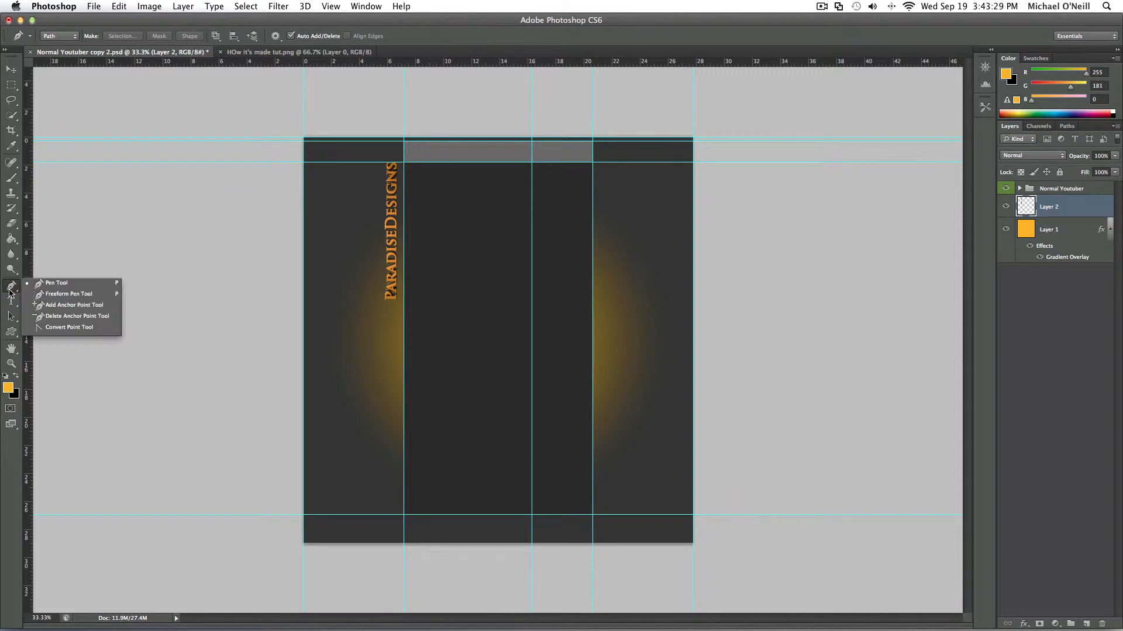
click(379, 297)
click(376, 167)
key(super+z)
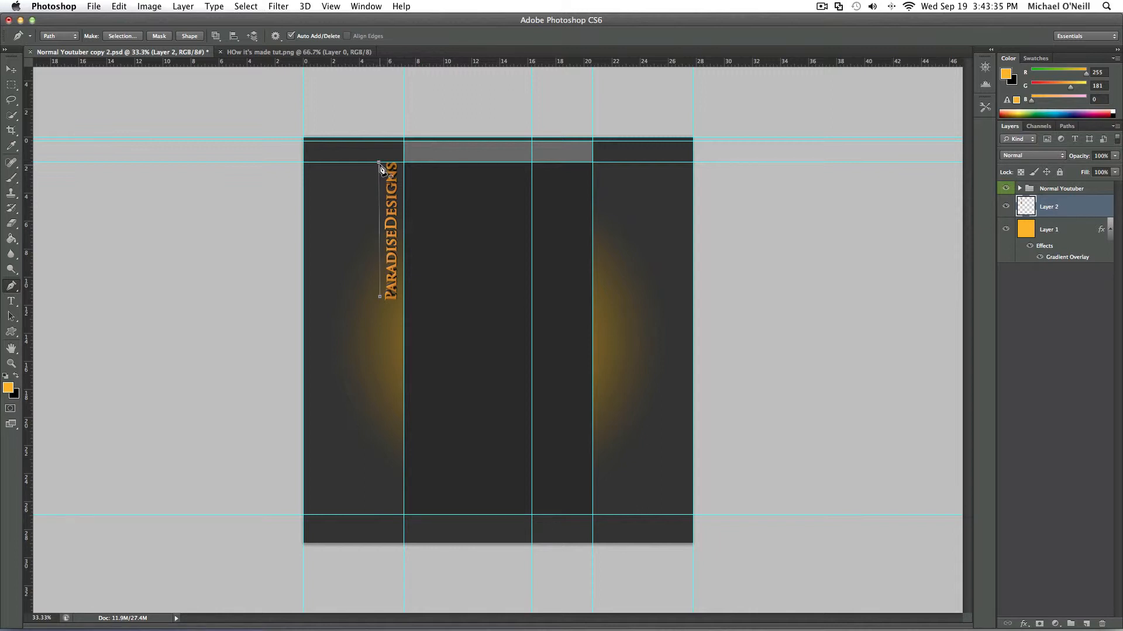
click(380, 163)
- Stroke the vertical path beside the text and switch to the Move tool
right_click(383, 248)
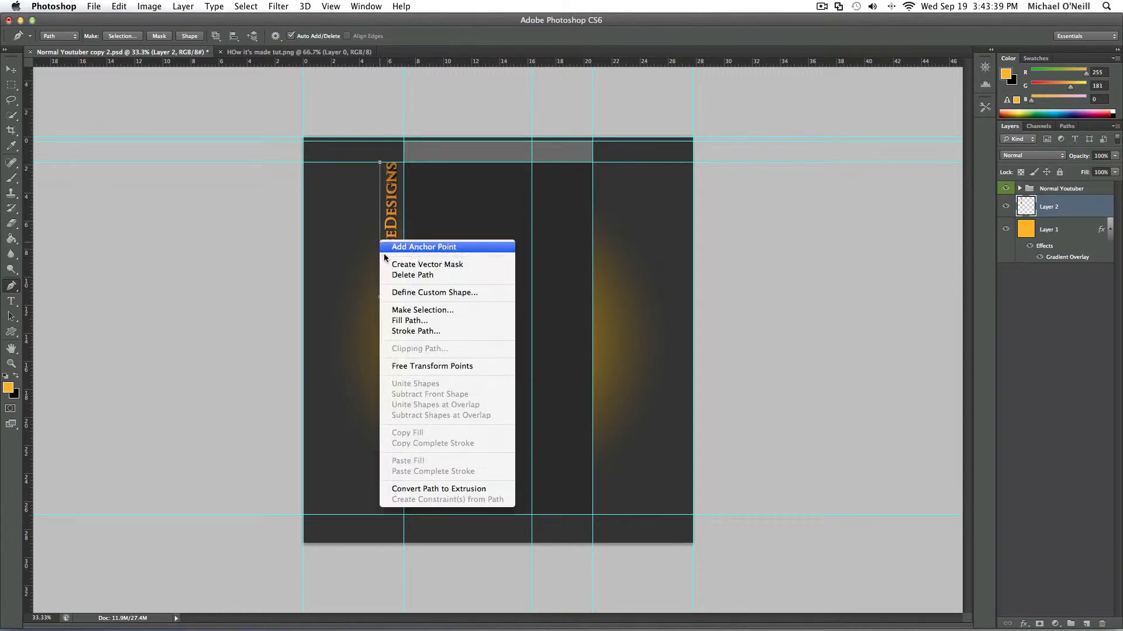
click(410, 329)
click(658, 301)
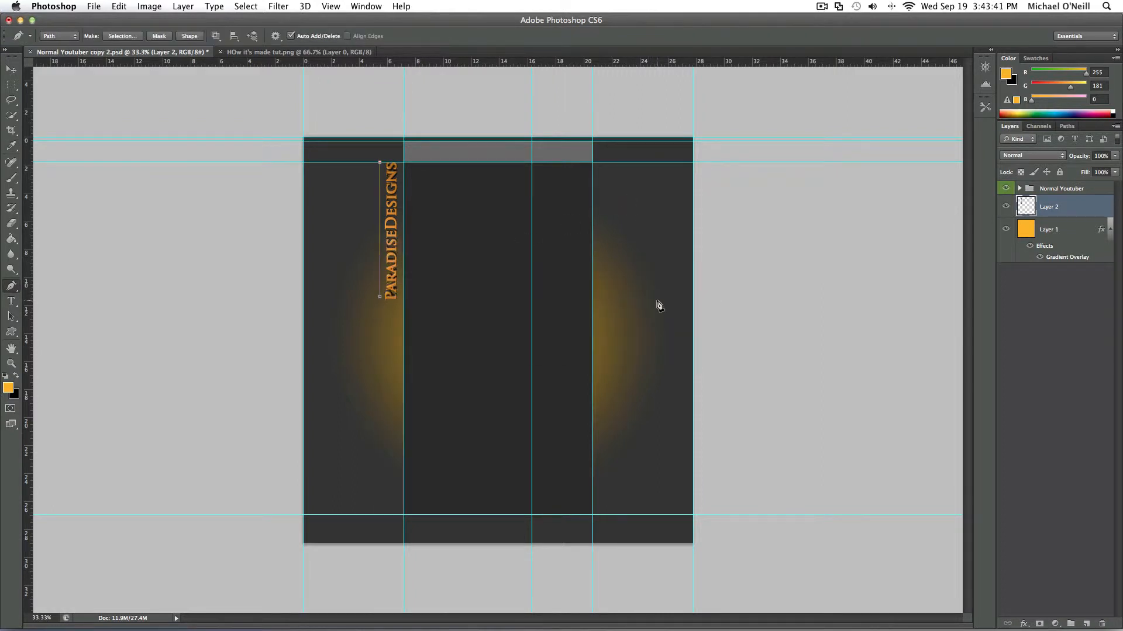
click(11, 69)
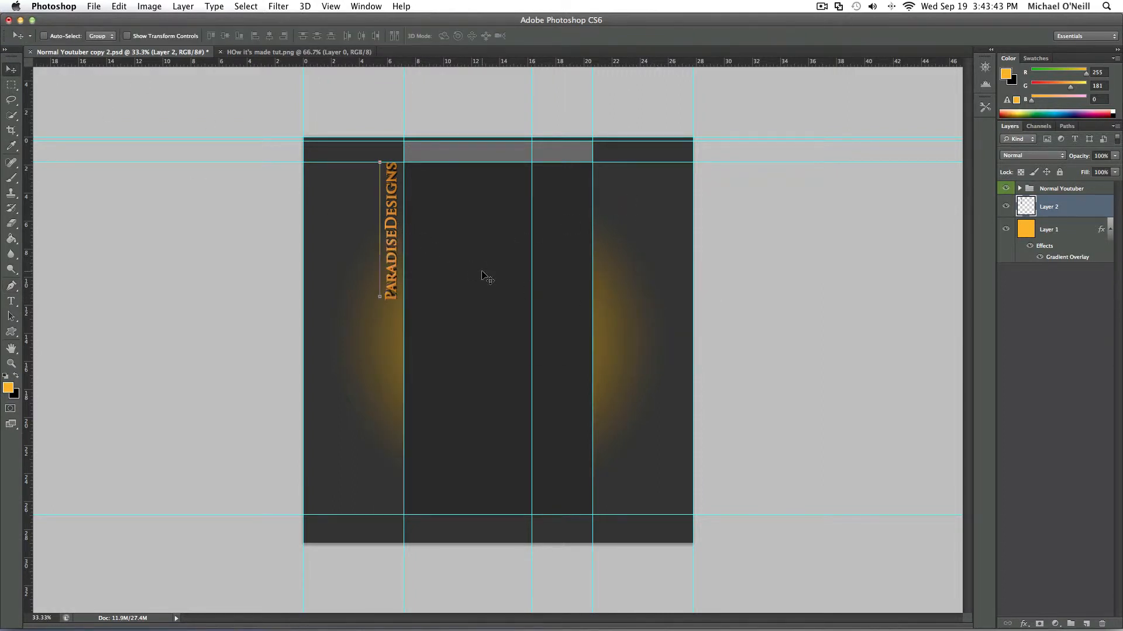
- Delete the vertical path beside the ParadiseDesigns text, and undo the trial shift of the text toward the central column
key(Delete)
key(Delete)
key(super+z)
drag(380, 251, 381, 250)
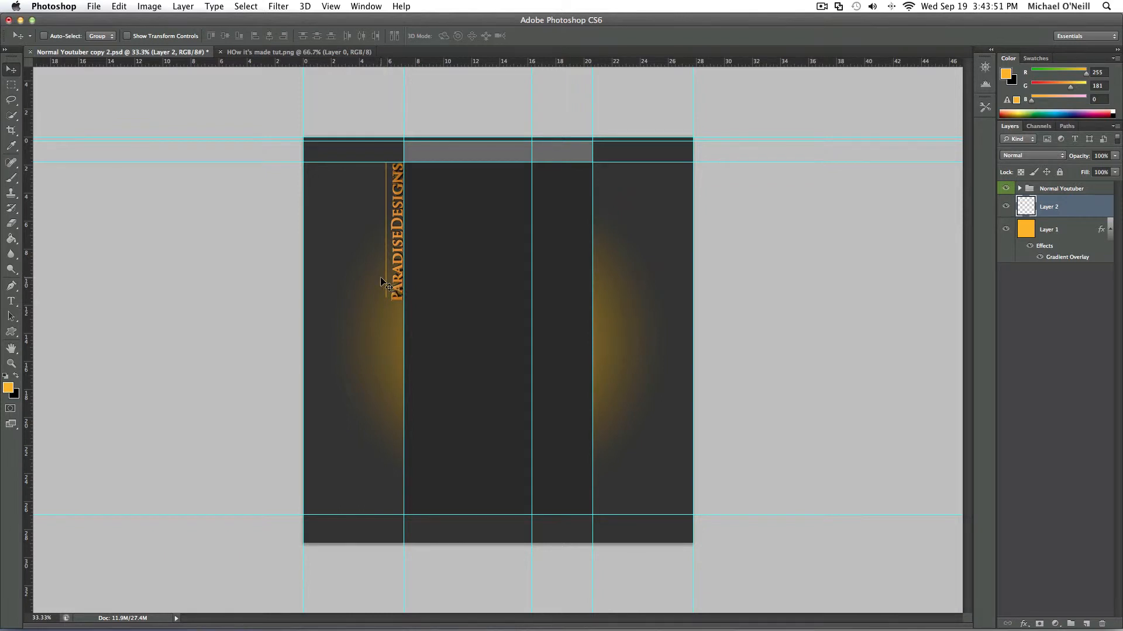
key(super+z)
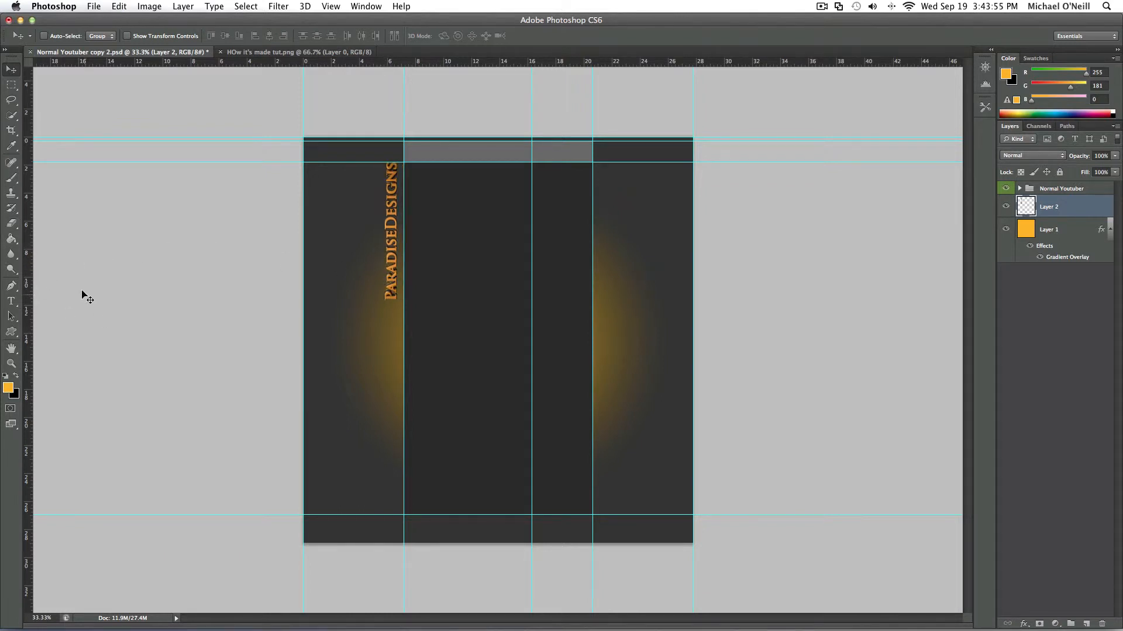
- Nudge the ParadiseDesigns text slightly closer to the left edge of the central column
click(13, 177)
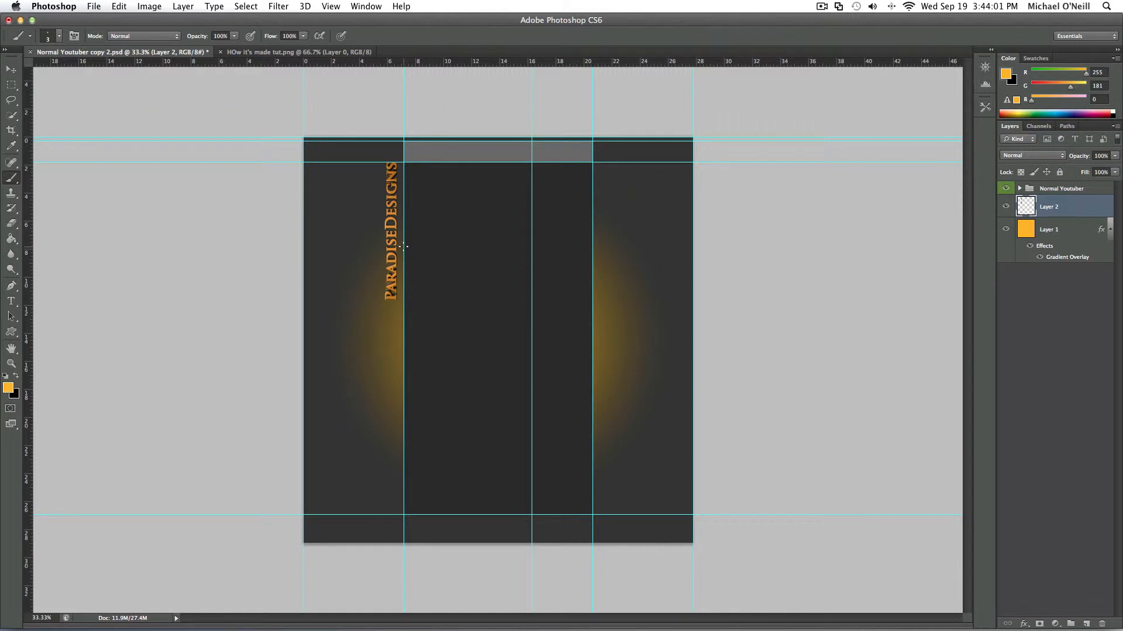
click(11, 69)
drag(382, 228, 387, 231)
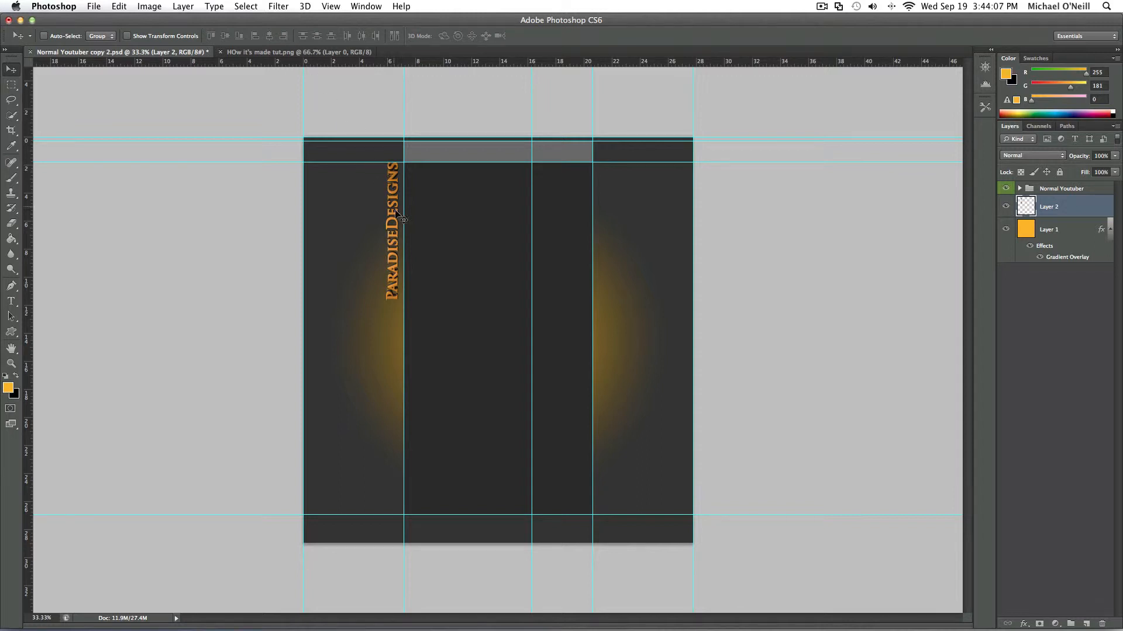
- Add an outer glow to the ParadiseDesigns text on Layer 2, sampling orange #ea8400 from the lettering as its color
double_click(1096, 209)
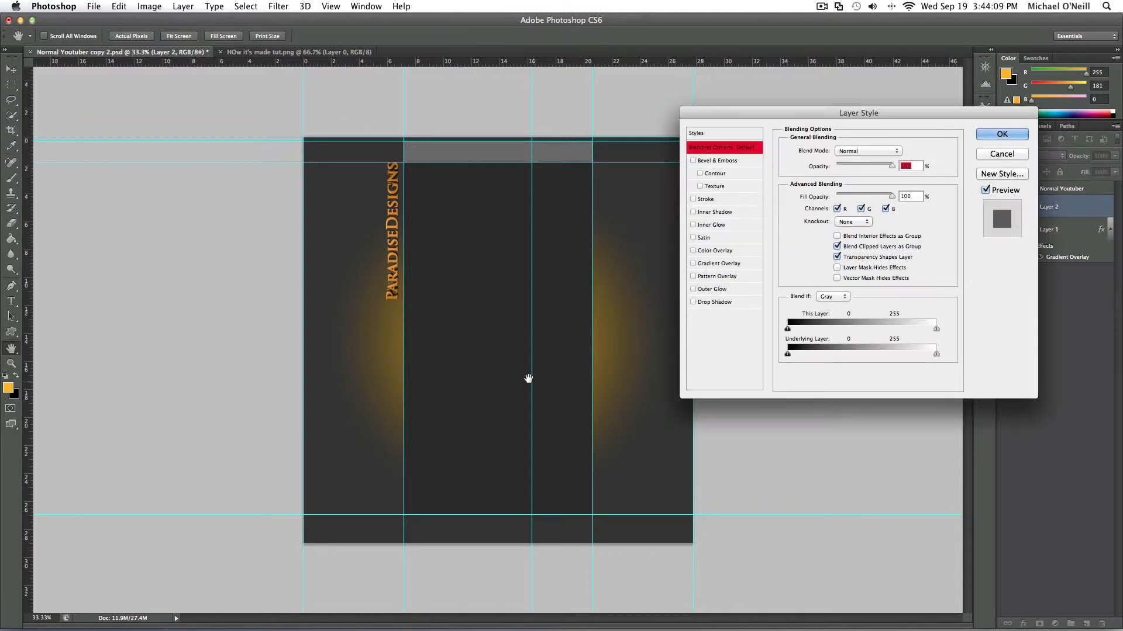
click(738, 289)
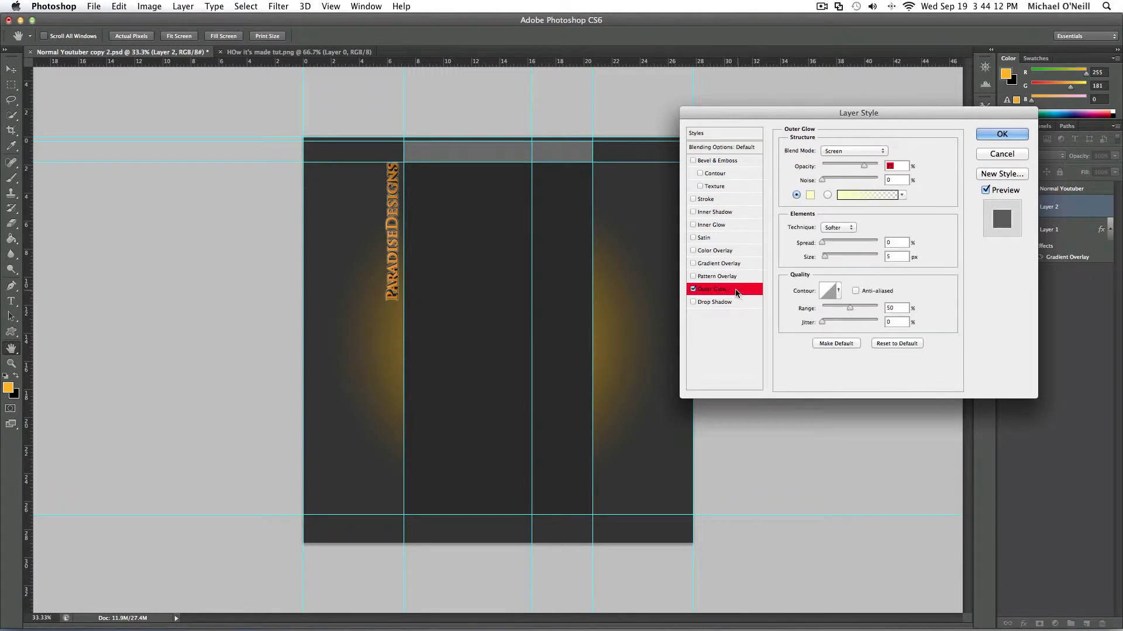
click(809, 195)
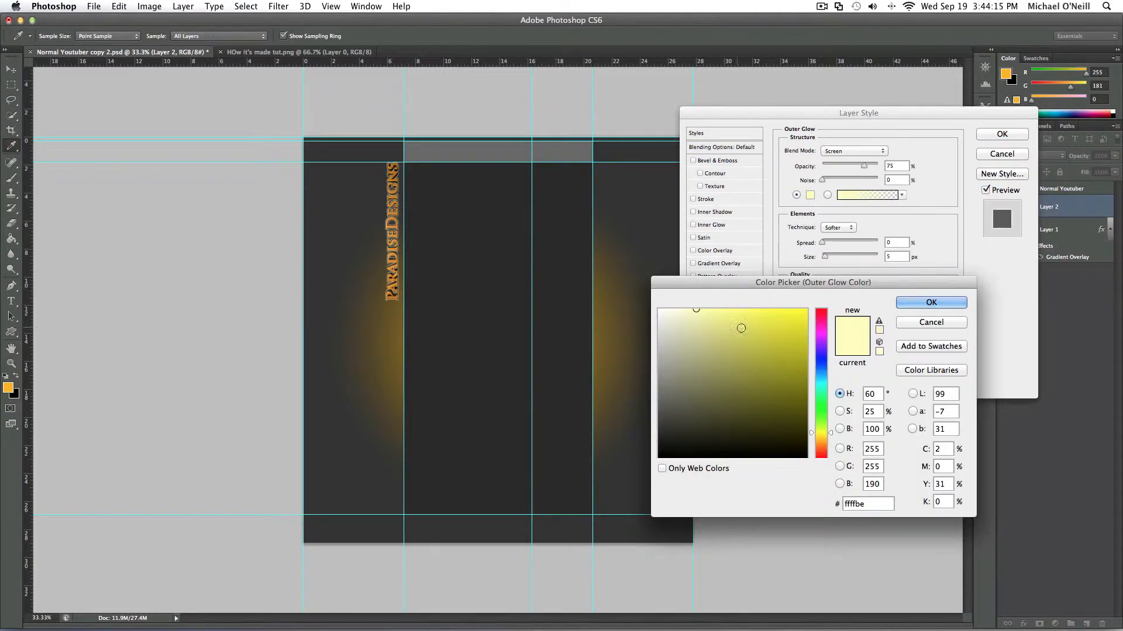
click(821, 439)
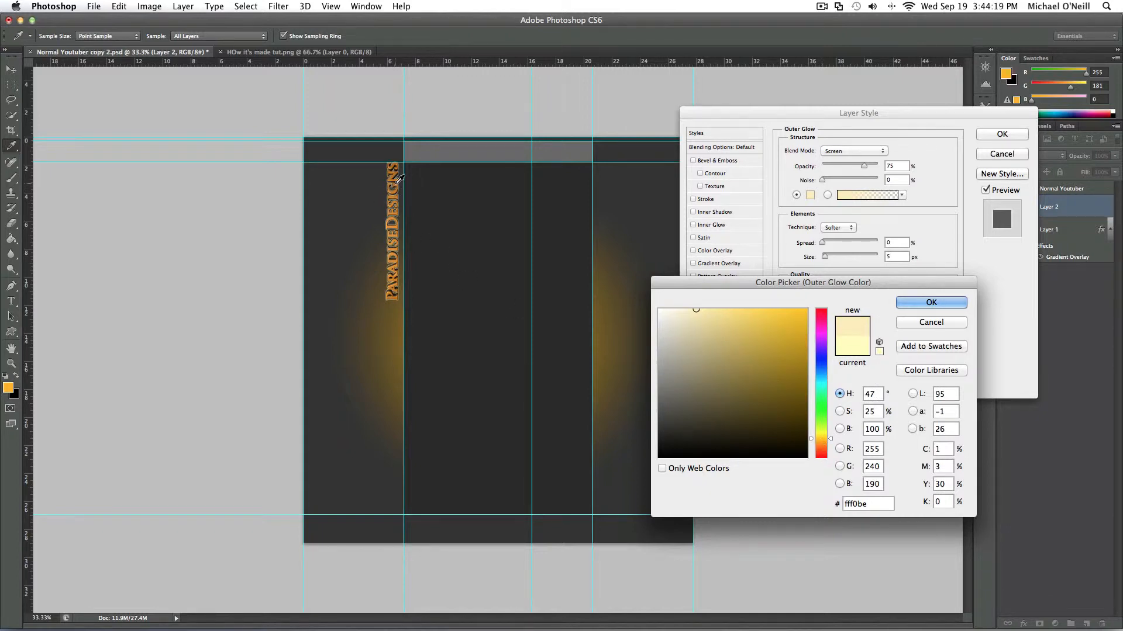
click(397, 184)
click(808, 321)
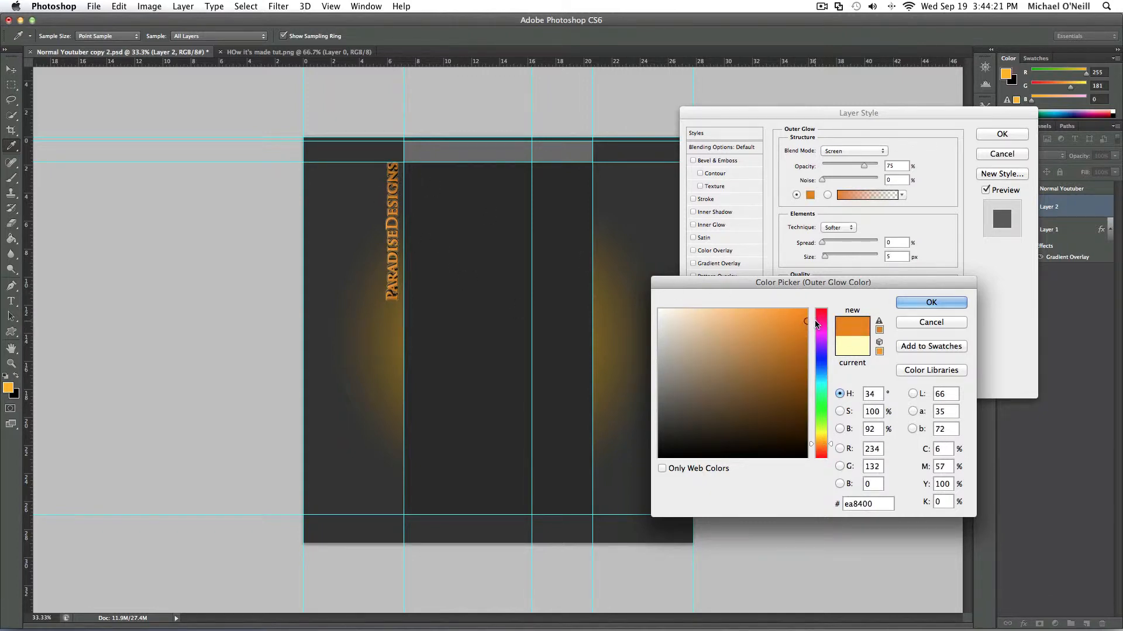
click(931, 303)
- Set the text's outer glow to Normal blending, full opacity and size 3 px, apply it, and collapse both layers' effect lists
click(851, 151)
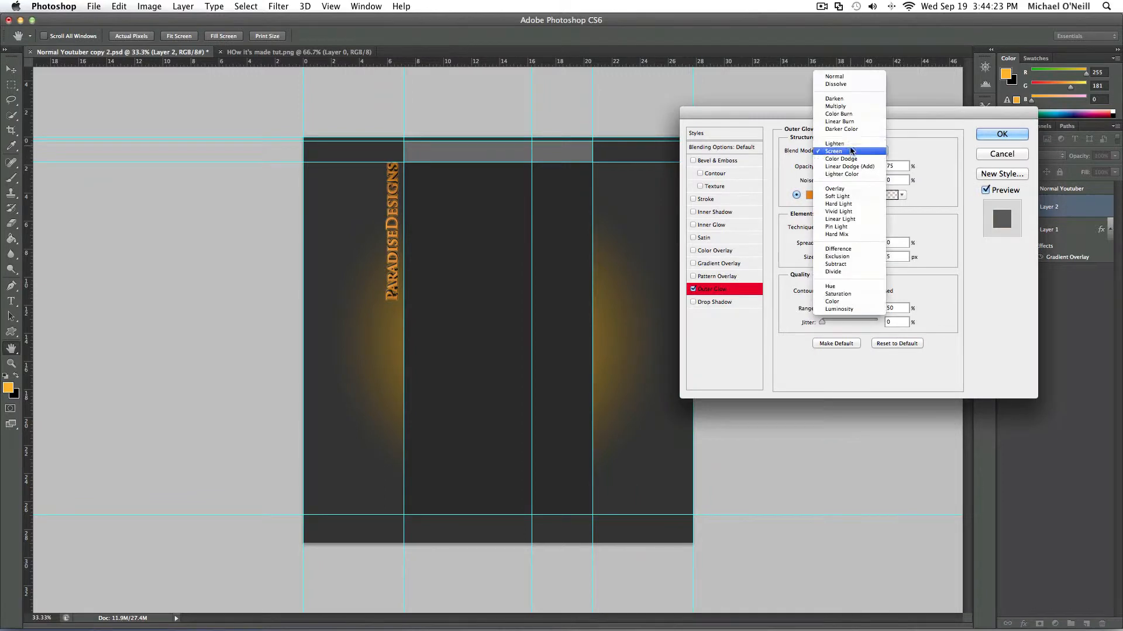
click(834, 77)
double_click(892, 166)
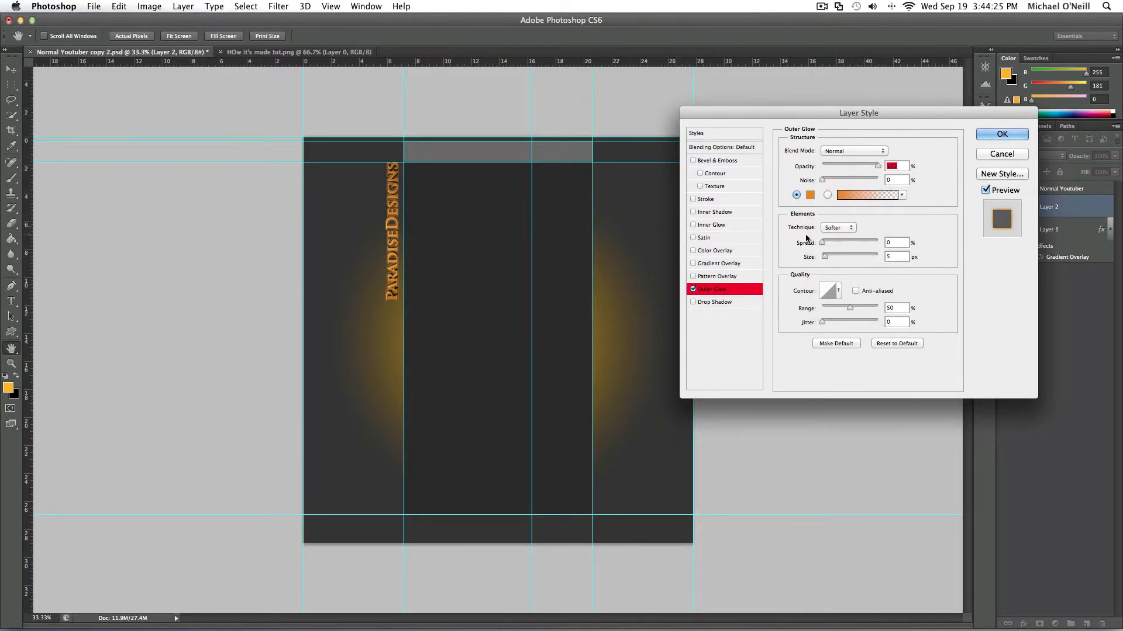
click(825, 257)
text(3)
click(1021, 134)
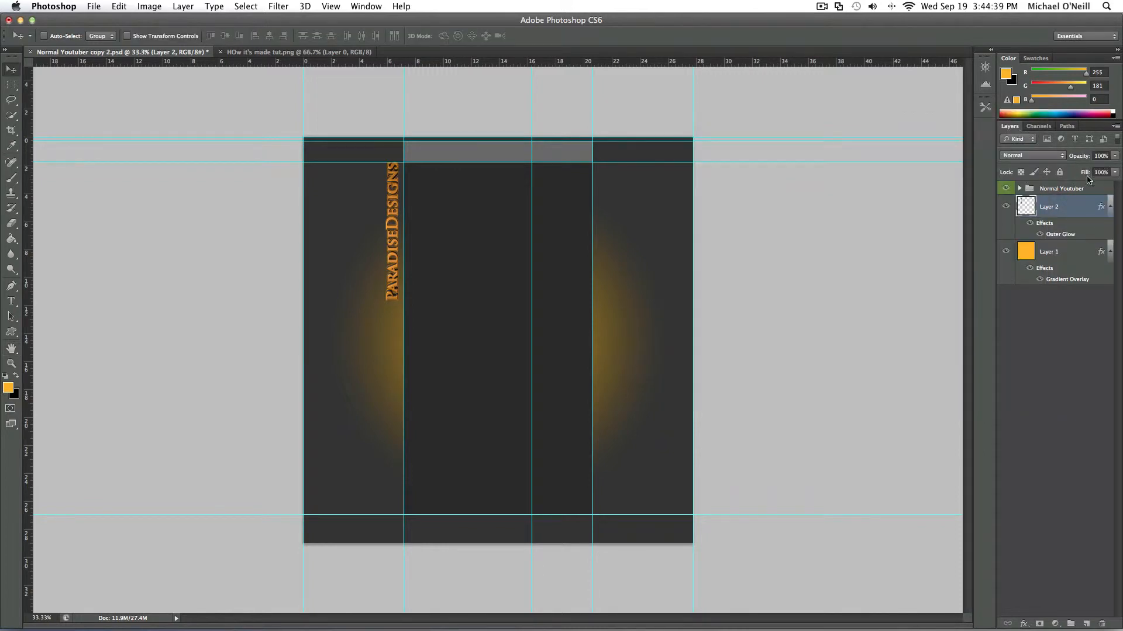
click(1110, 207)
click(1110, 230)
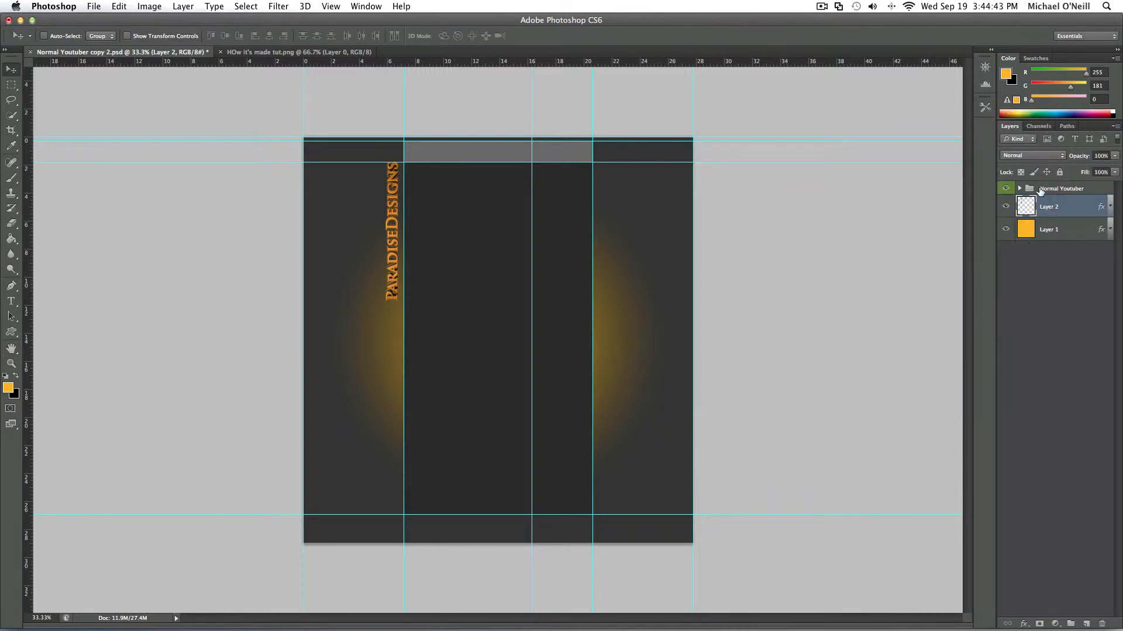
mouse_move(369, 629)
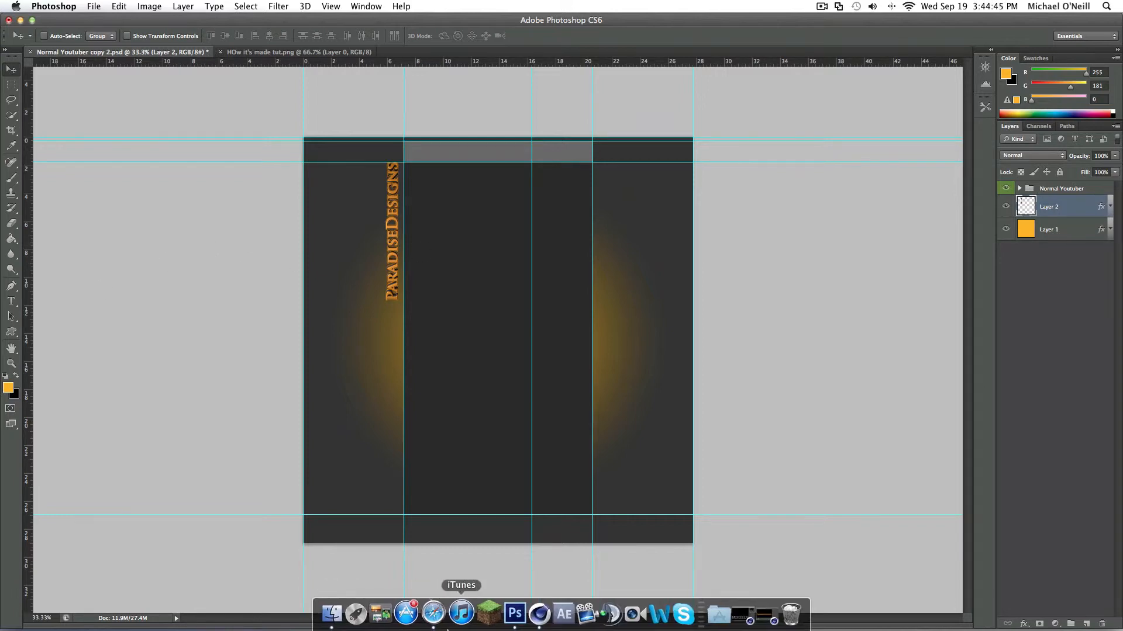
click(753, 625)
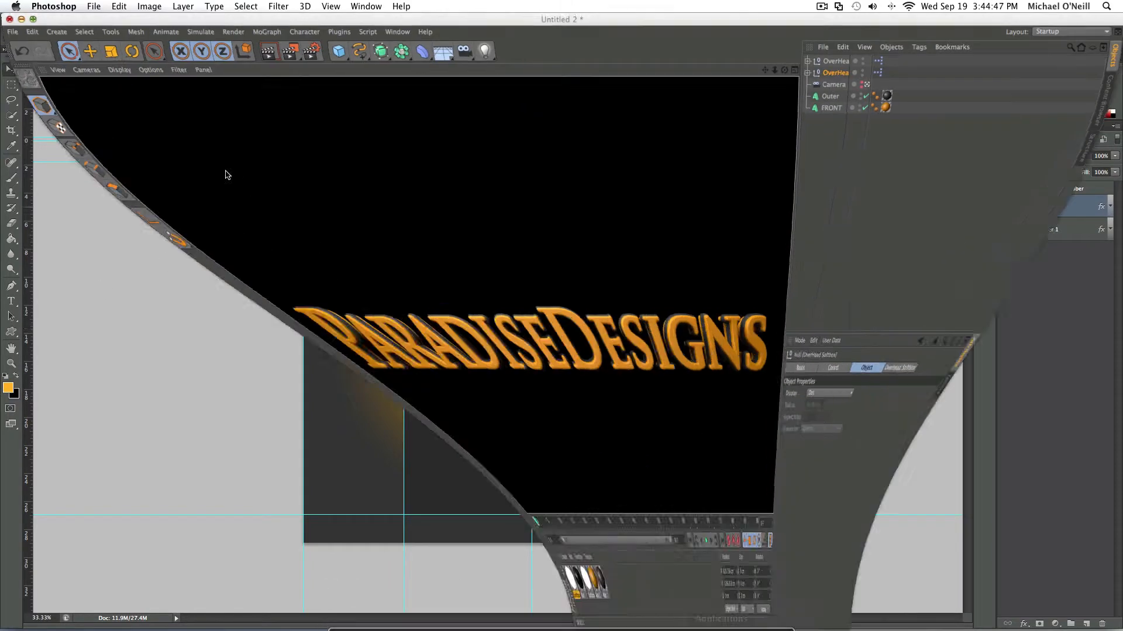
click(21, 19)
mouse_move(409, 629)
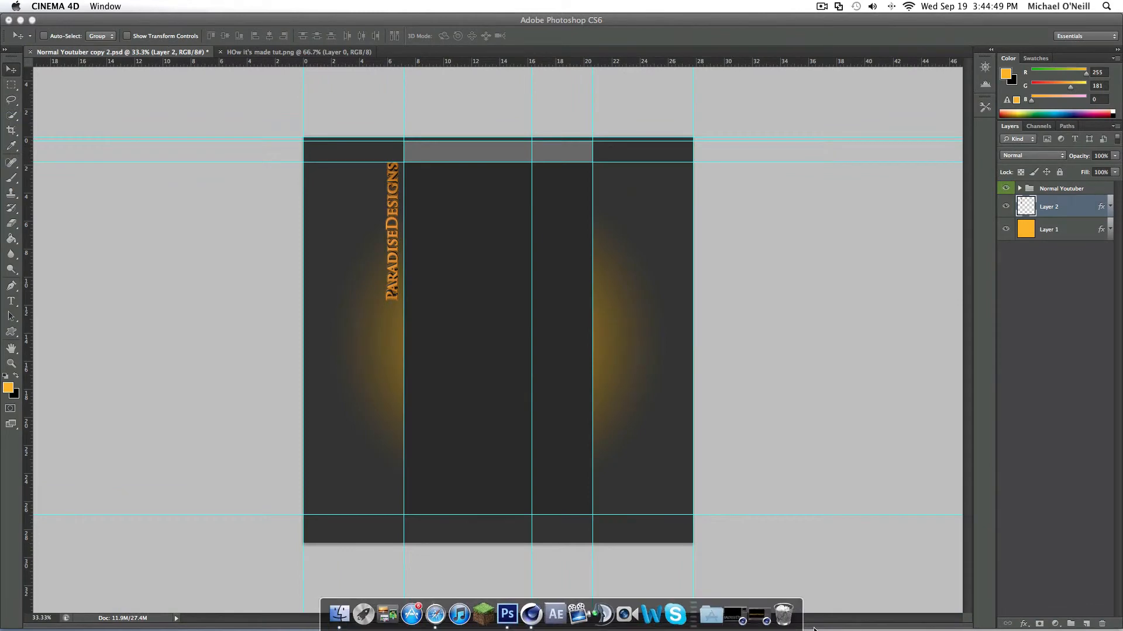
click(736, 614)
click(18, 34)
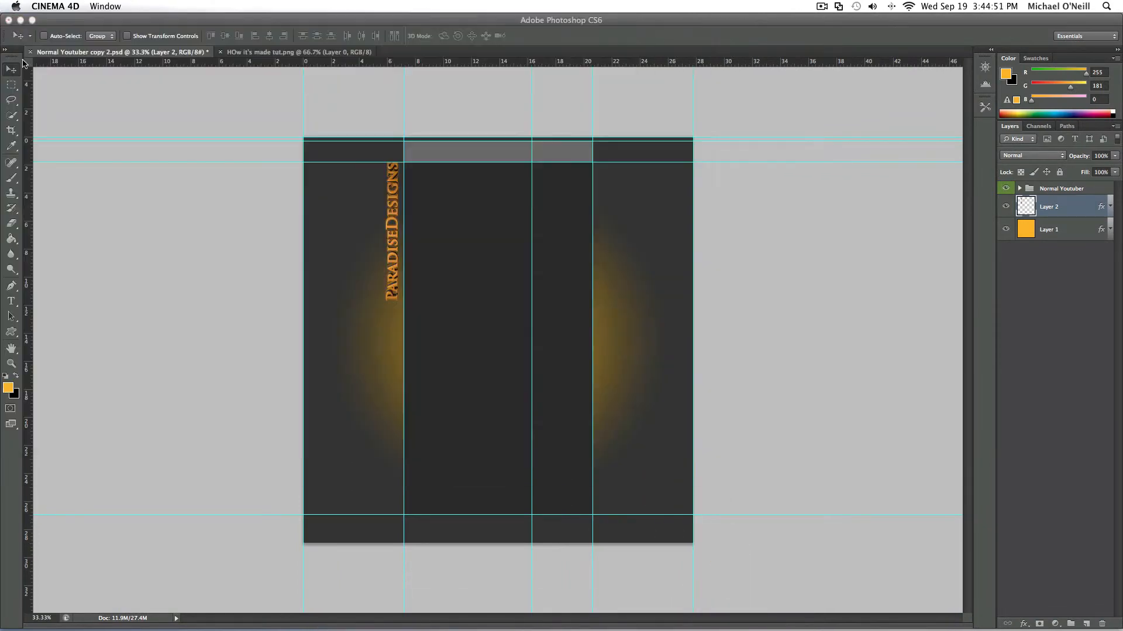
- Draw a rectangle shape about 448 × 614 px below the upper guide, overlapping the right edge of the central column
click(14, 333)
click(7, 334)
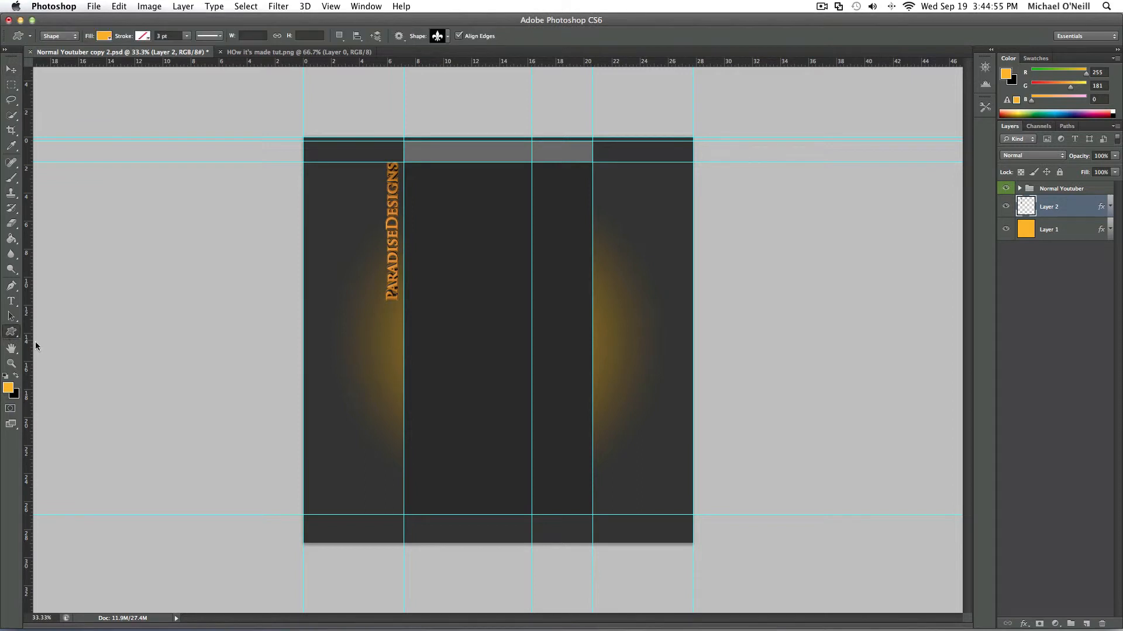
click(58, 330)
drag(580, 163, 667, 281)
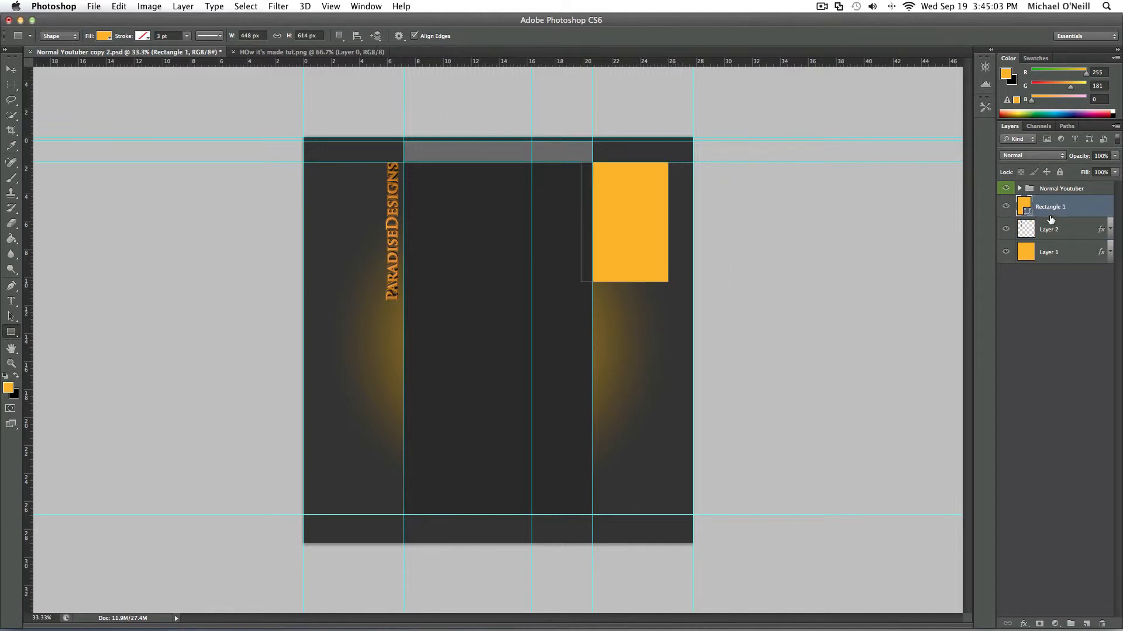
- Recolor the rectangle dark gray #343434, sampled from the background, and rasterize its layer
double_click(1022, 206)
drag(738, 384, 591, 418)
drag(692, 416, 790, 364)
click(602, 318)
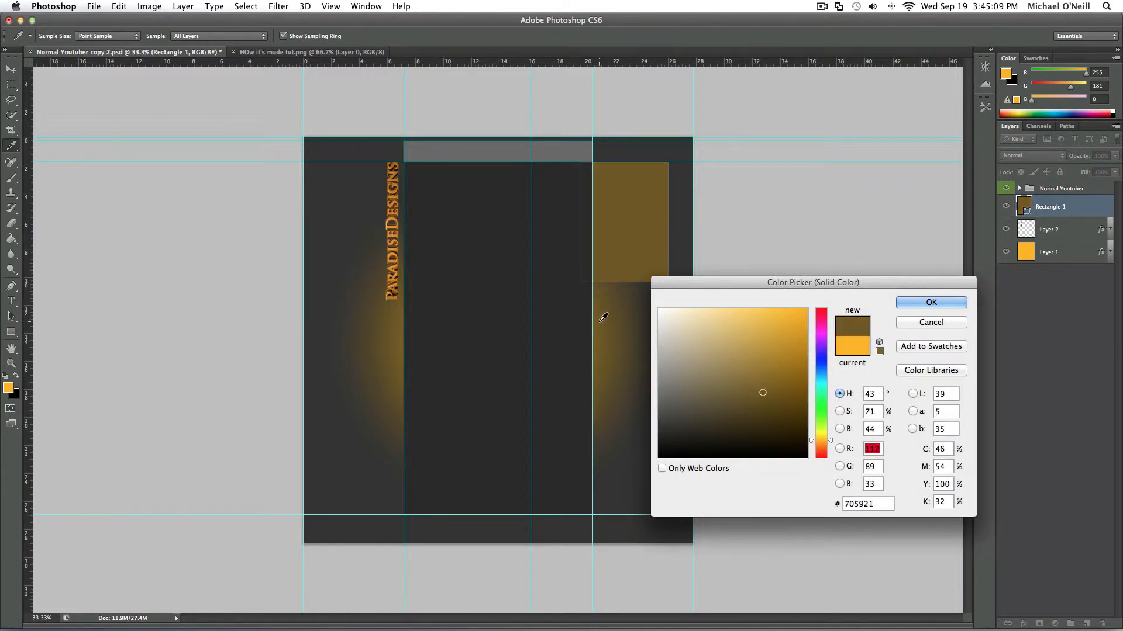
click(399, 225)
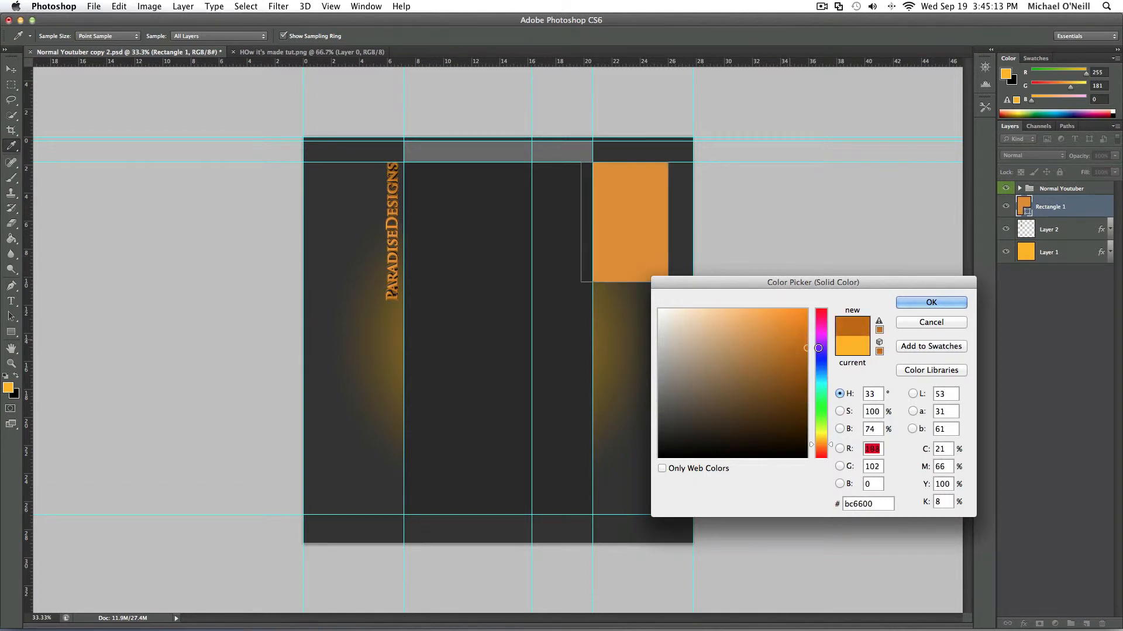
click(850, 344)
drag(796, 346, 649, 419)
click(331, 211)
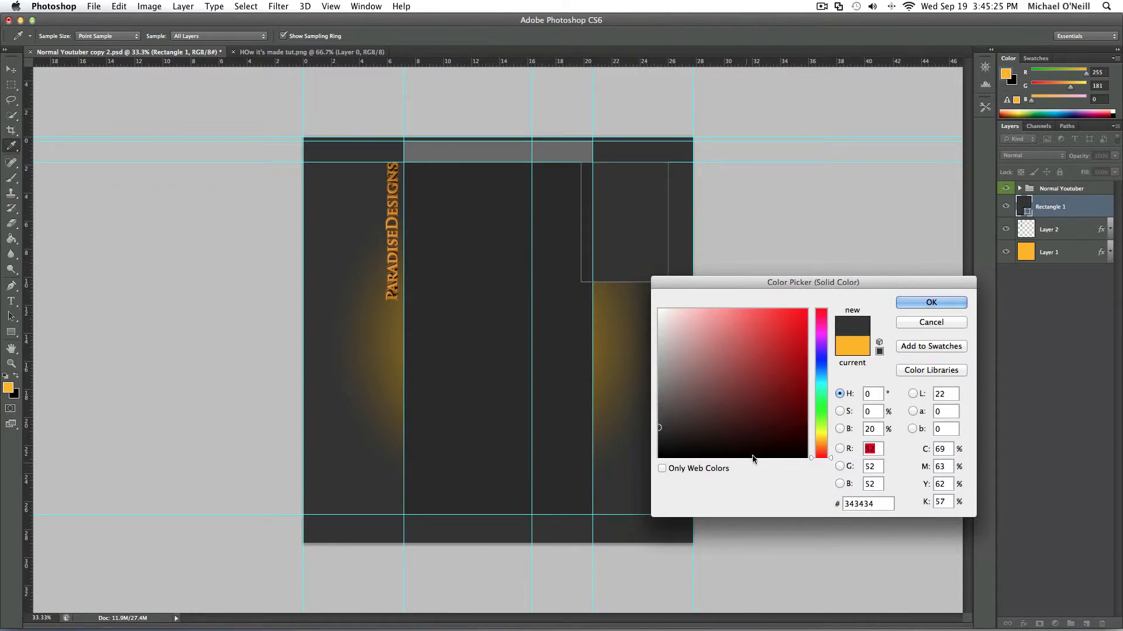
click(929, 304)
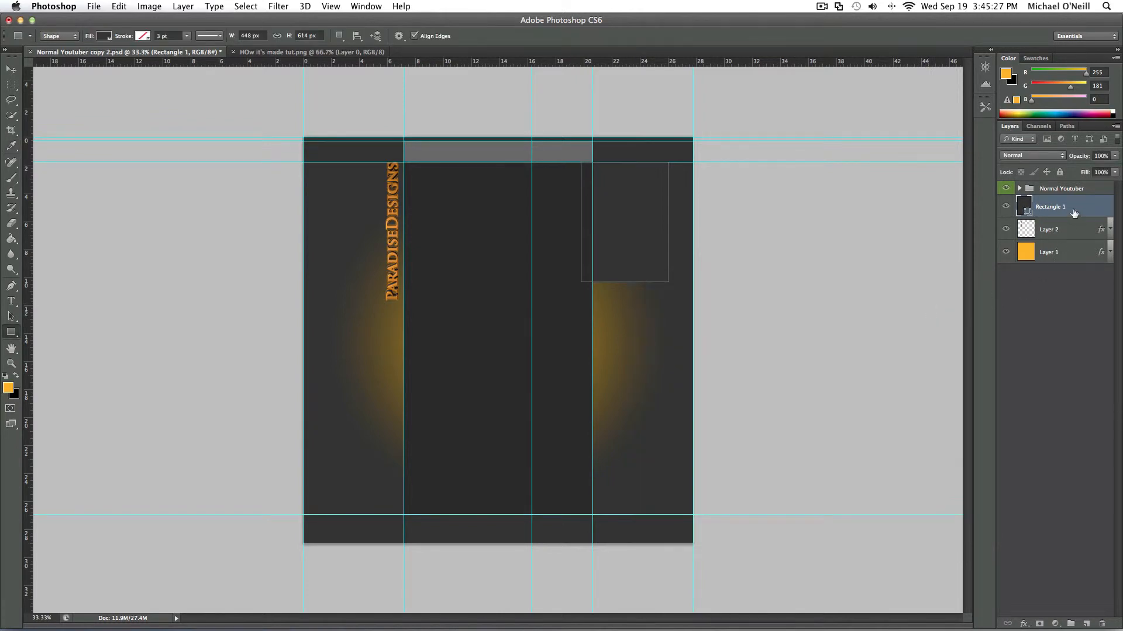
right_click(1078, 205)
click(1044, 280)
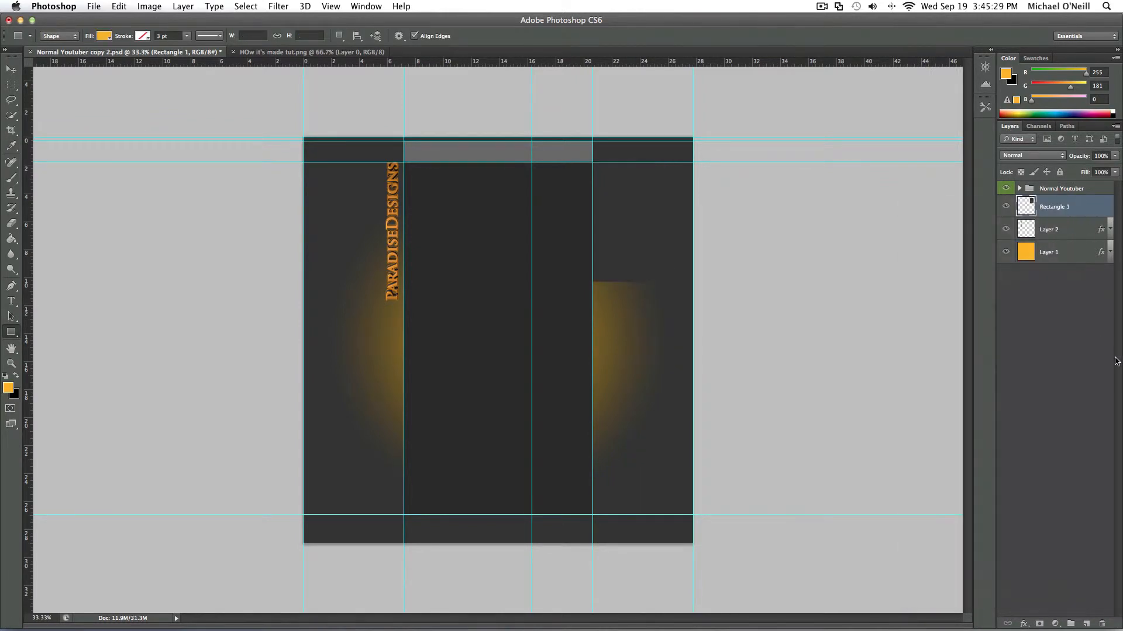
- Try adding an outer glow to the Rectangle 1 layer in orange #d1821e sampled from the text
double_click(1083, 209)
click(735, 290)
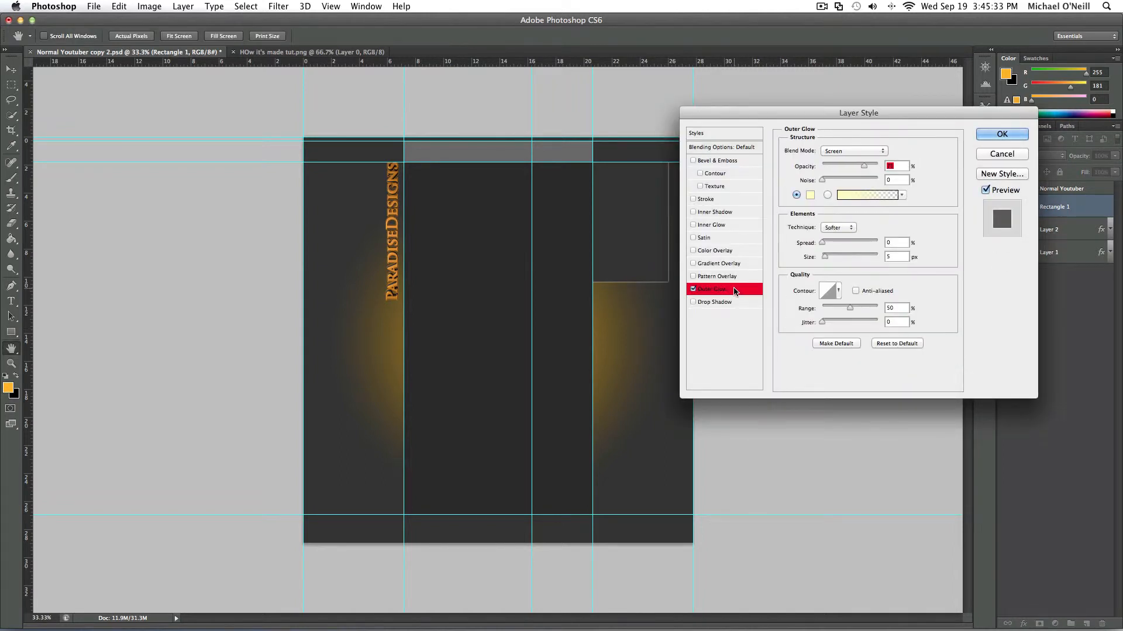
click(810, 195)
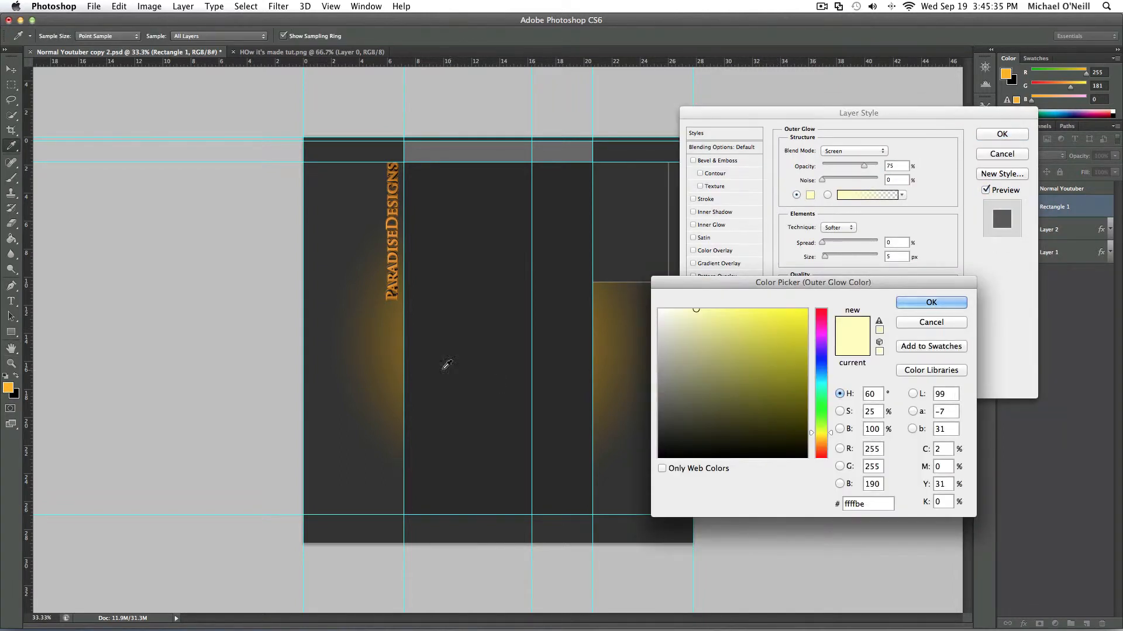
click(396, 273)
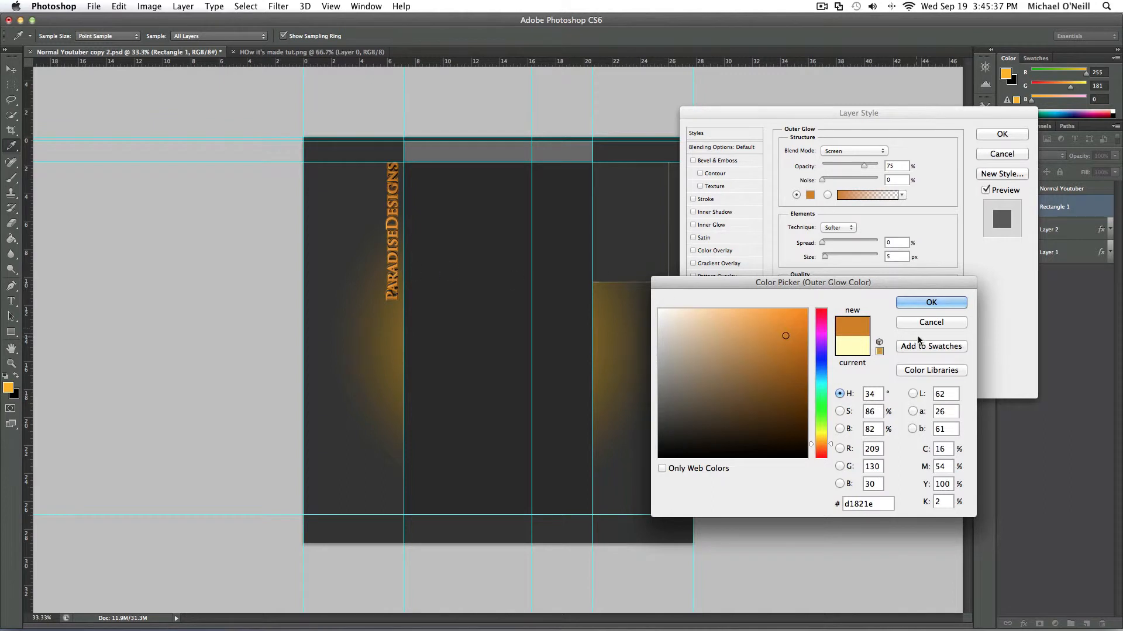
click(933, 305)
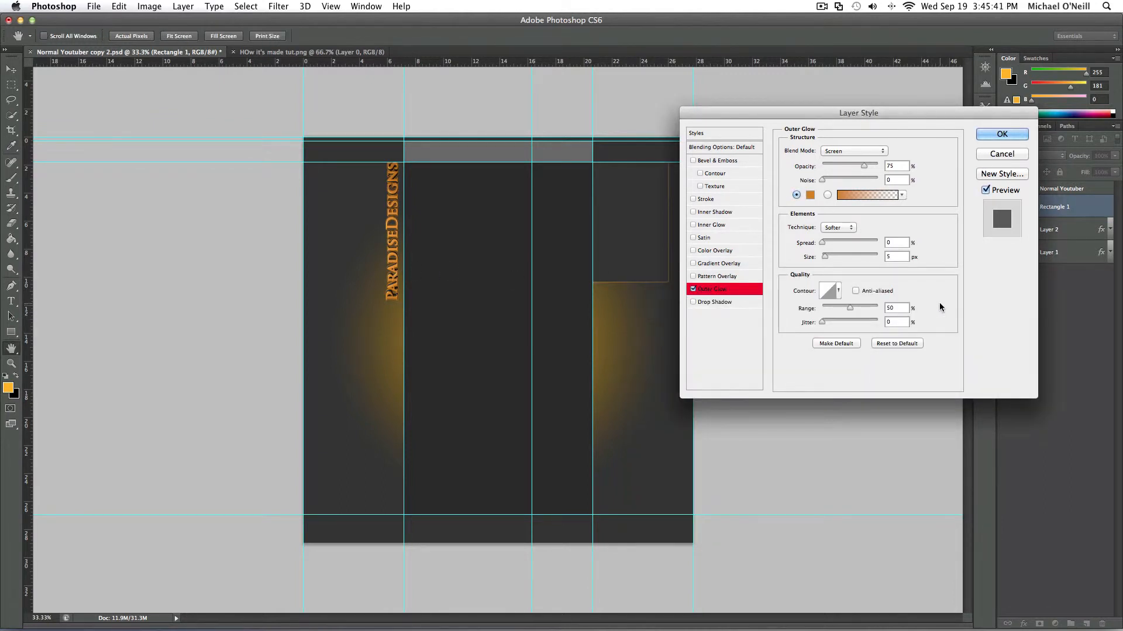
click(1000, 134)
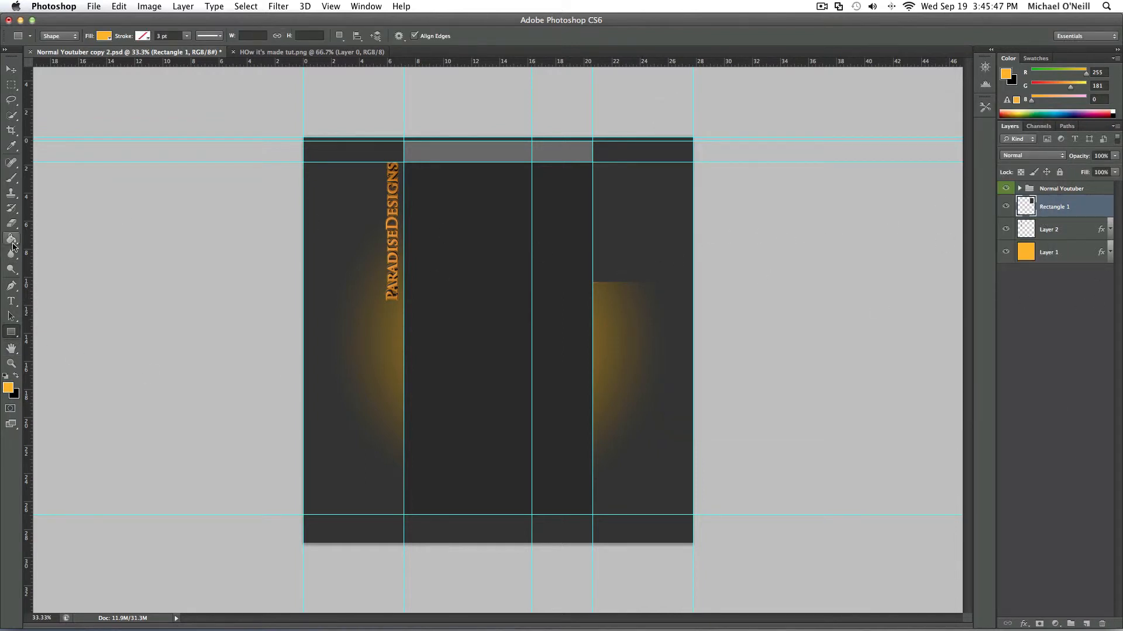
- Set the foreground color to orange #e08e2e sampled from the text, and fill the rectangle with it using the Paint Bucket
key(i)
click(8, 387)
mouse_move(728, 383)
mouse_down()
mouse_move(779, 363)
mouse_move(820, 322)
mouse_move(756, 350)
mouse_move(807, 366)
mouse_up()
click(678, 222)
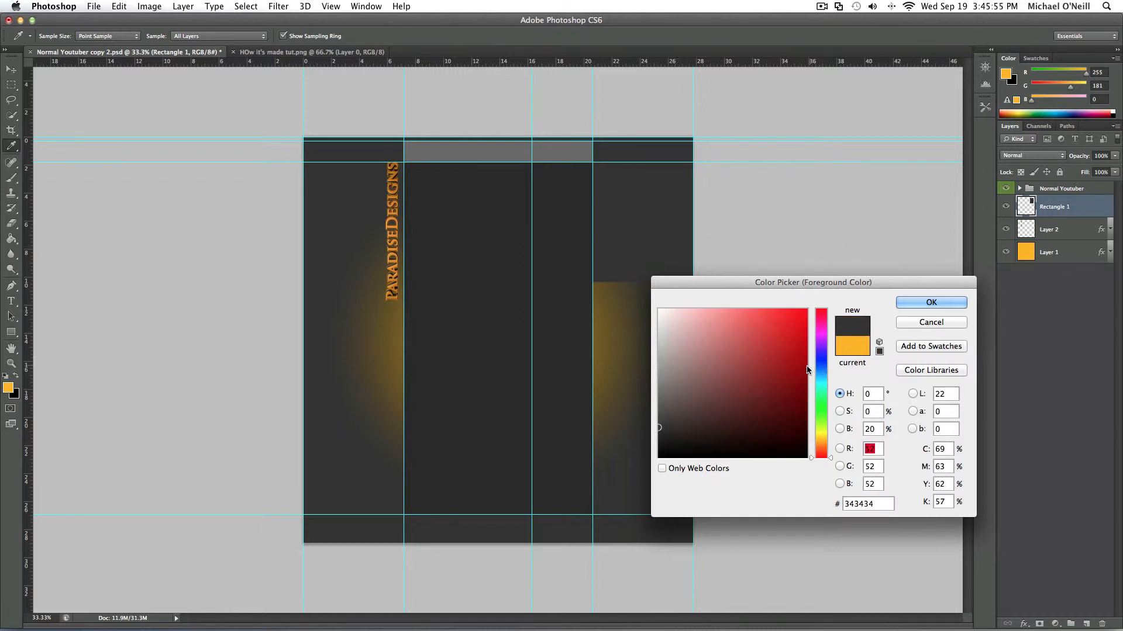
click(397, 223)
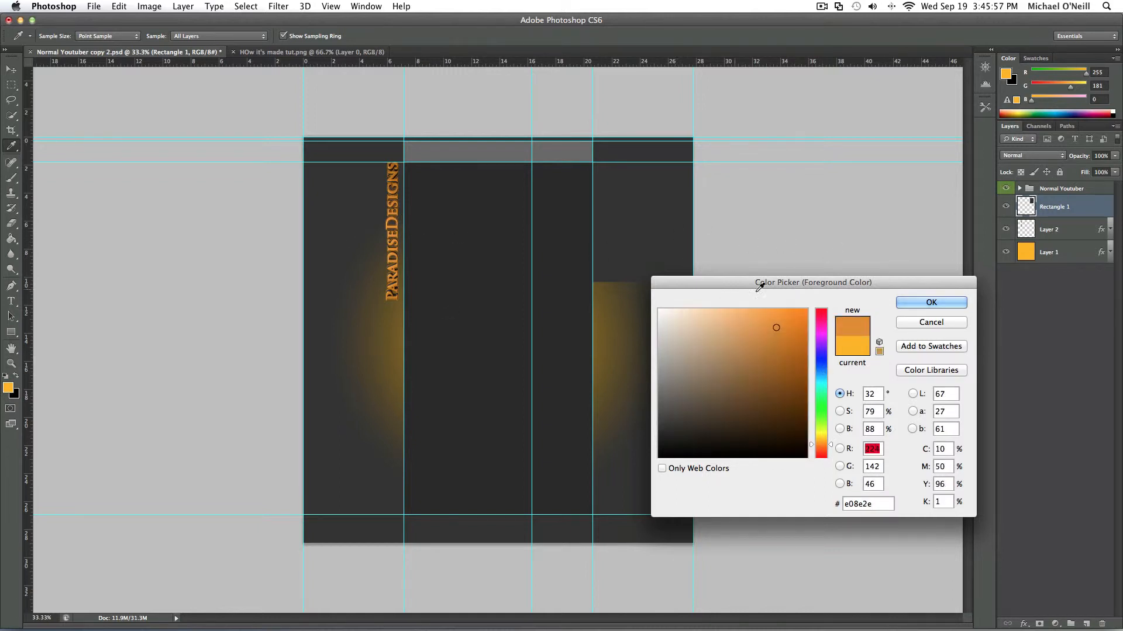
click(918, 302)
key(g)
click(654, 235)
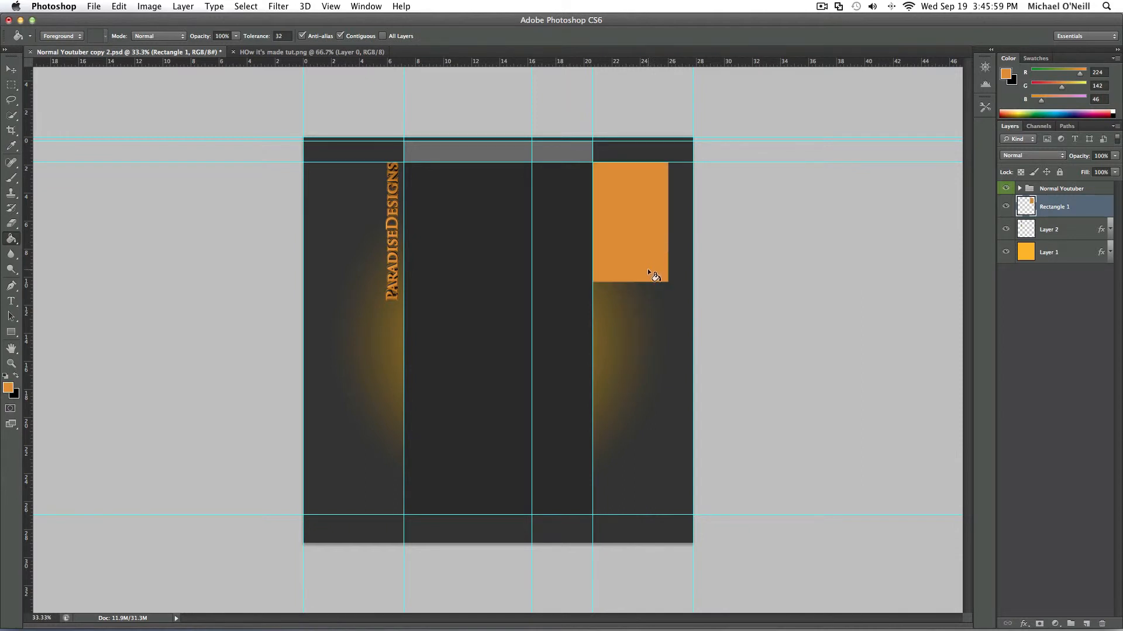
- Try filling the area around the rectangle with the same orange, undo that fill, and swap the foreground and background colors
click(398, 344)
key(x)
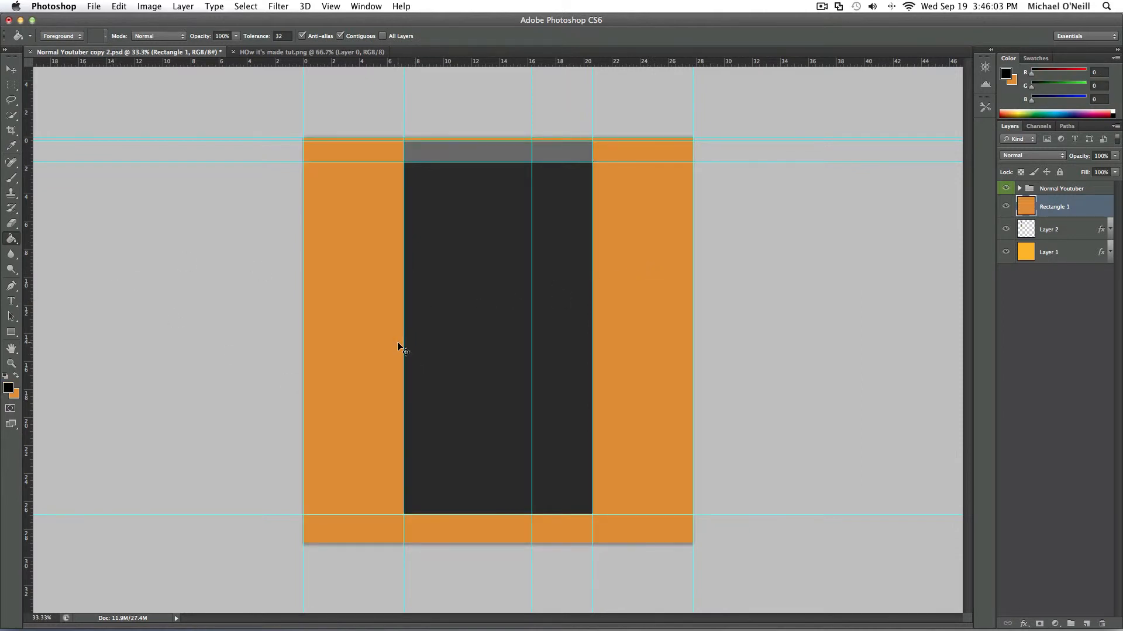
key(super+z)
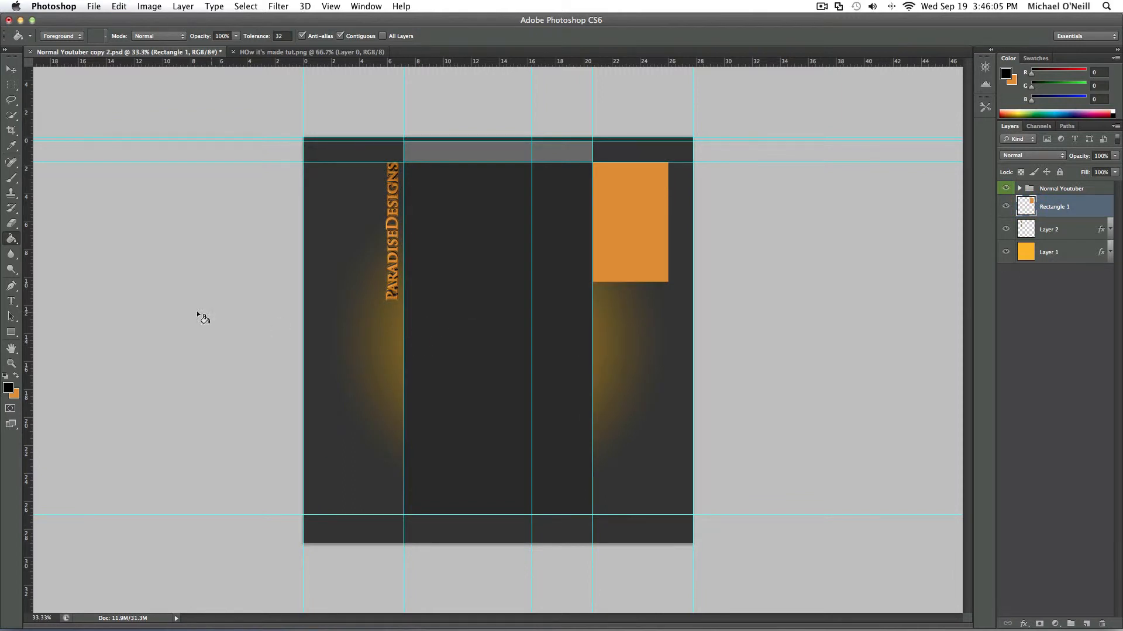
- Set the foreground color to gray #868686 and fill the orange rectangle with it using the Paint Bucket
click(8, 388)
drag(637, 374, 604, 422)
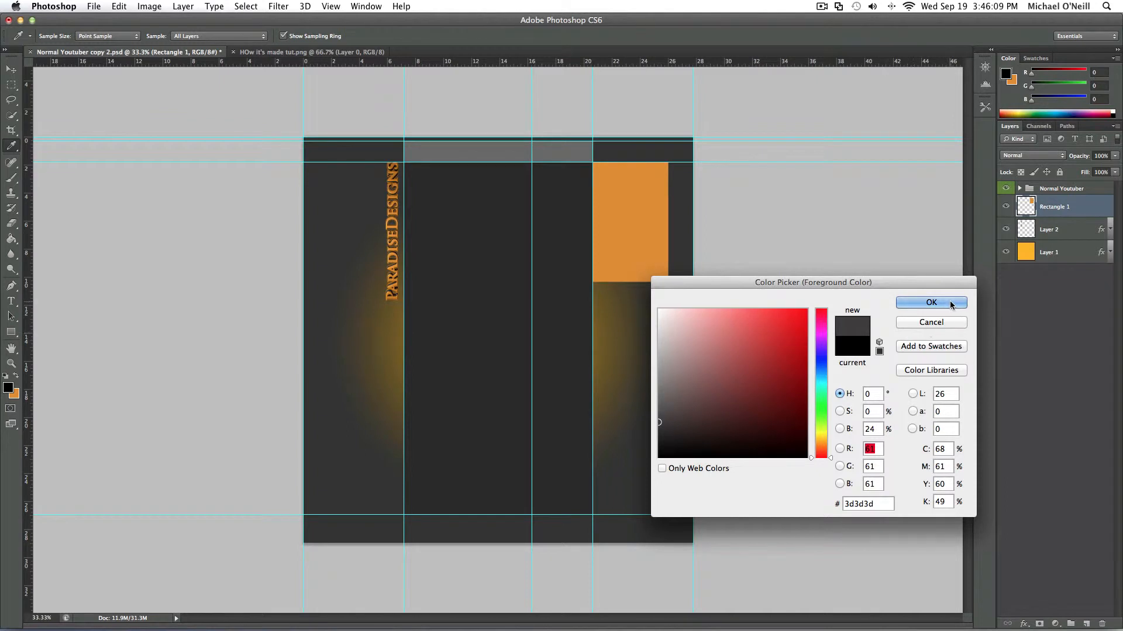
drag(673, 409, 568, 264)
drag(663, 323, 600, 380)
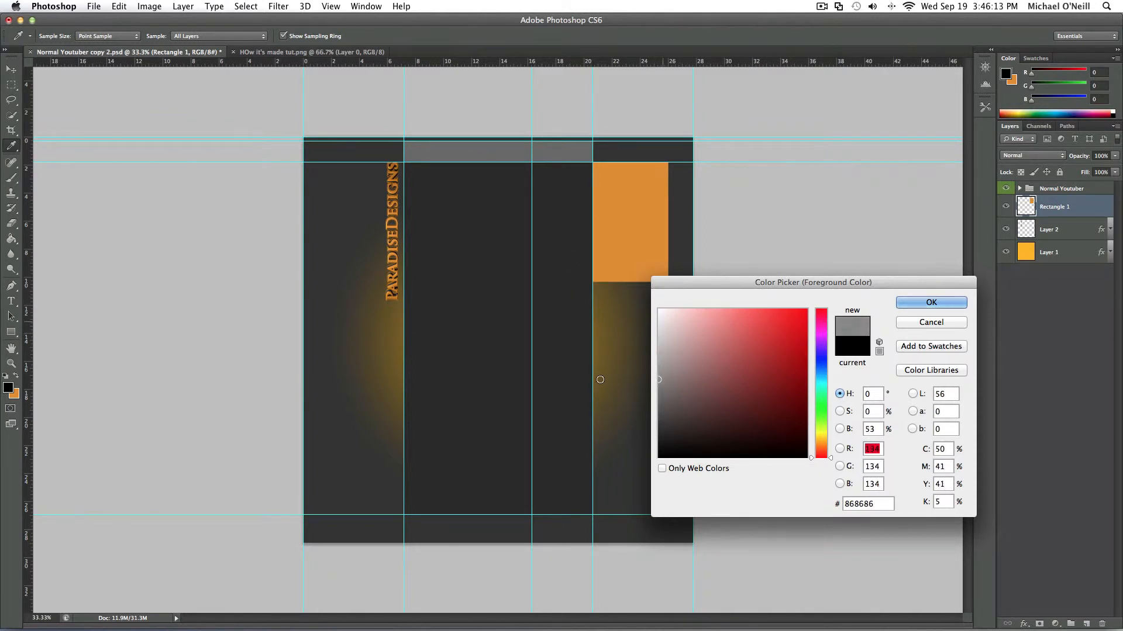
click(931, 302)
key(g)
click(633, 241)
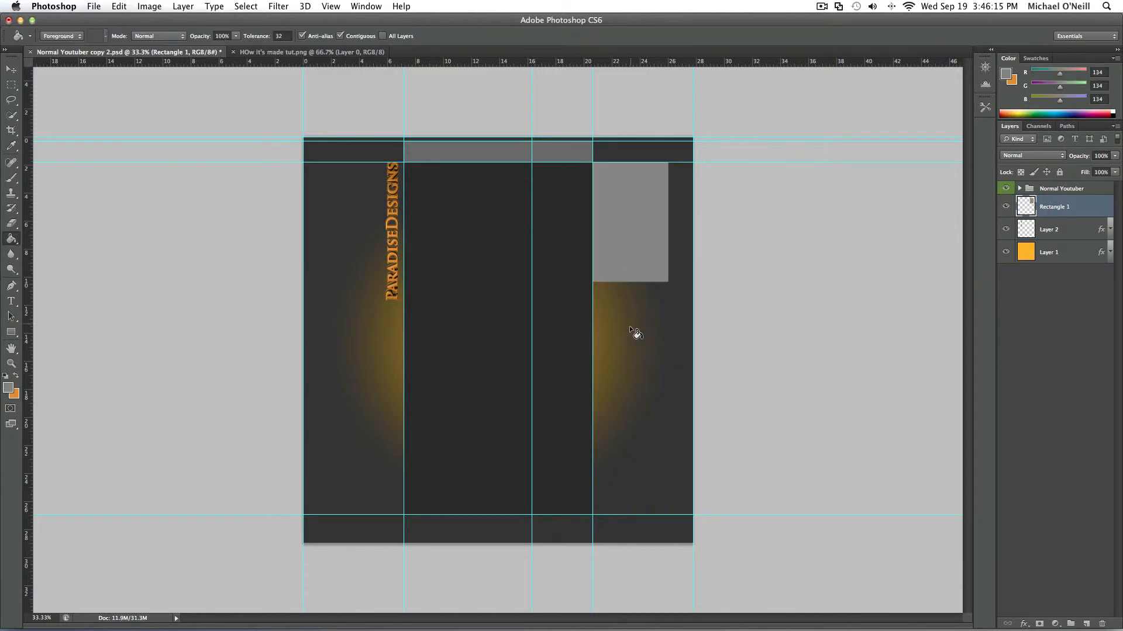
- Add an outer glow to the Rectangle 1 layer in orange #e08e2e sampled from the text, with full opacity and Normal blend mode
double_click(1098, 205)
click(720, 290)
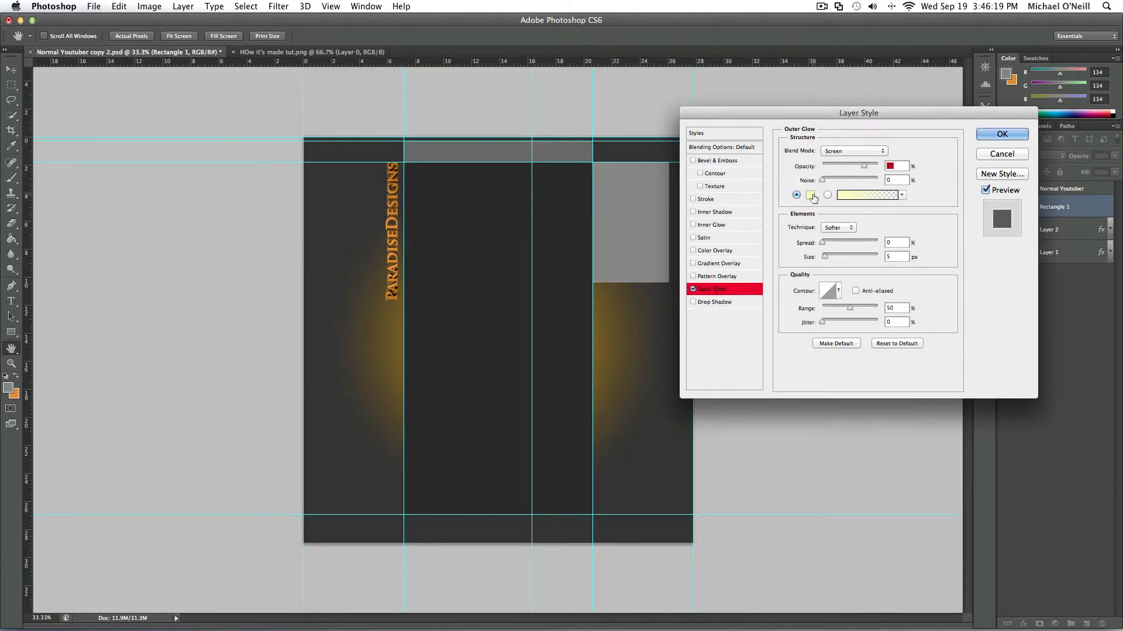
click(810, 195)
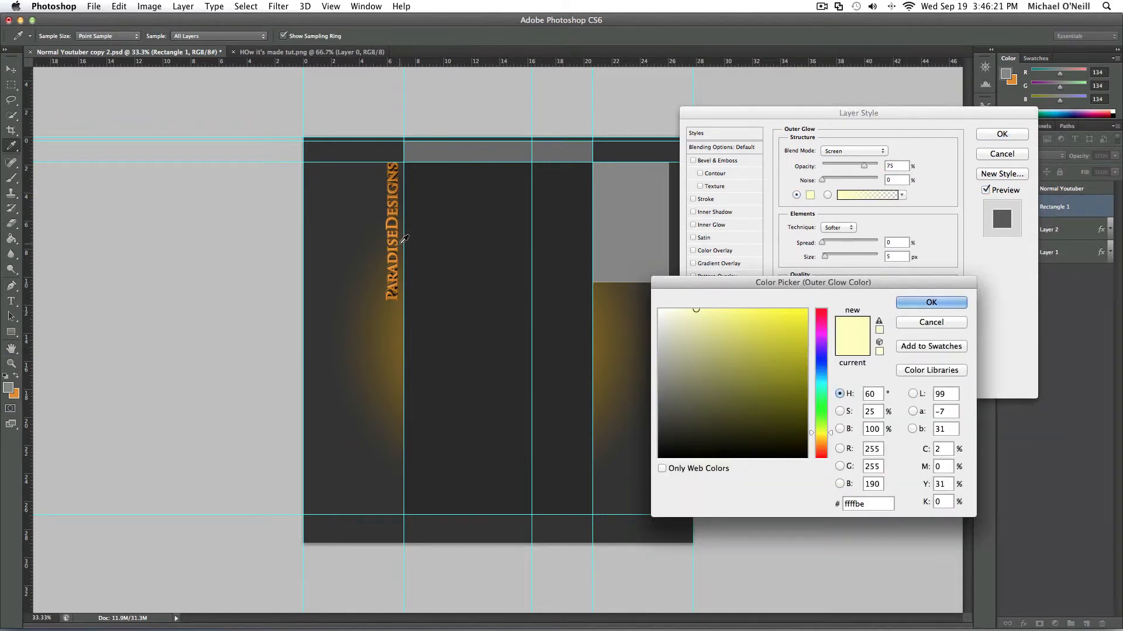
click(398, 237)
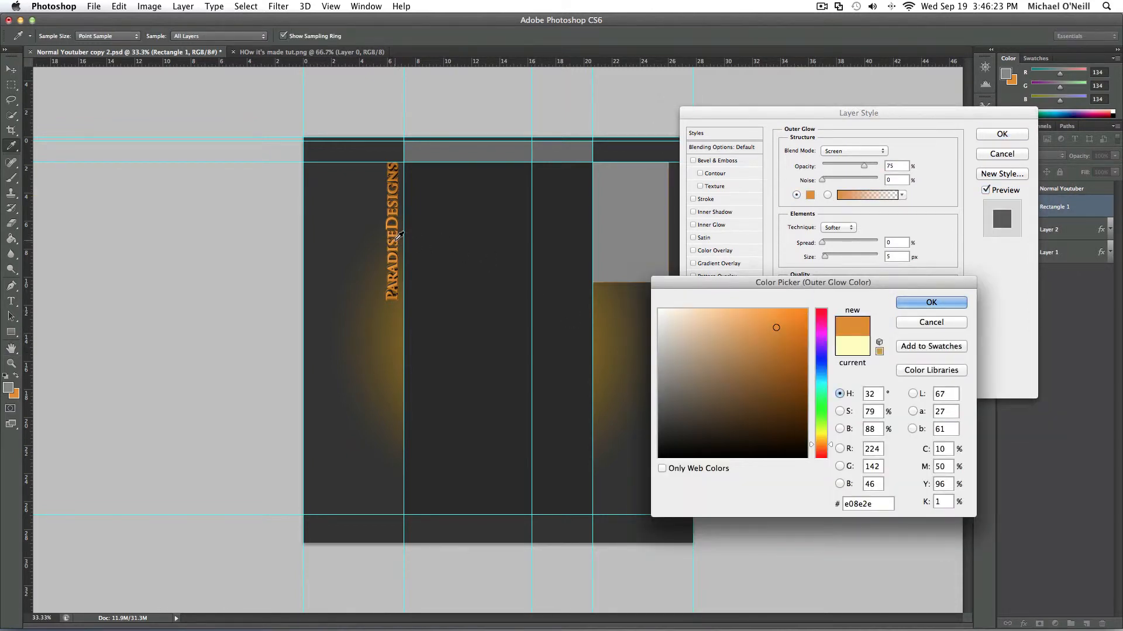
click(933, 303)
drag(864, 169, 878, 166)
click(854, 151)
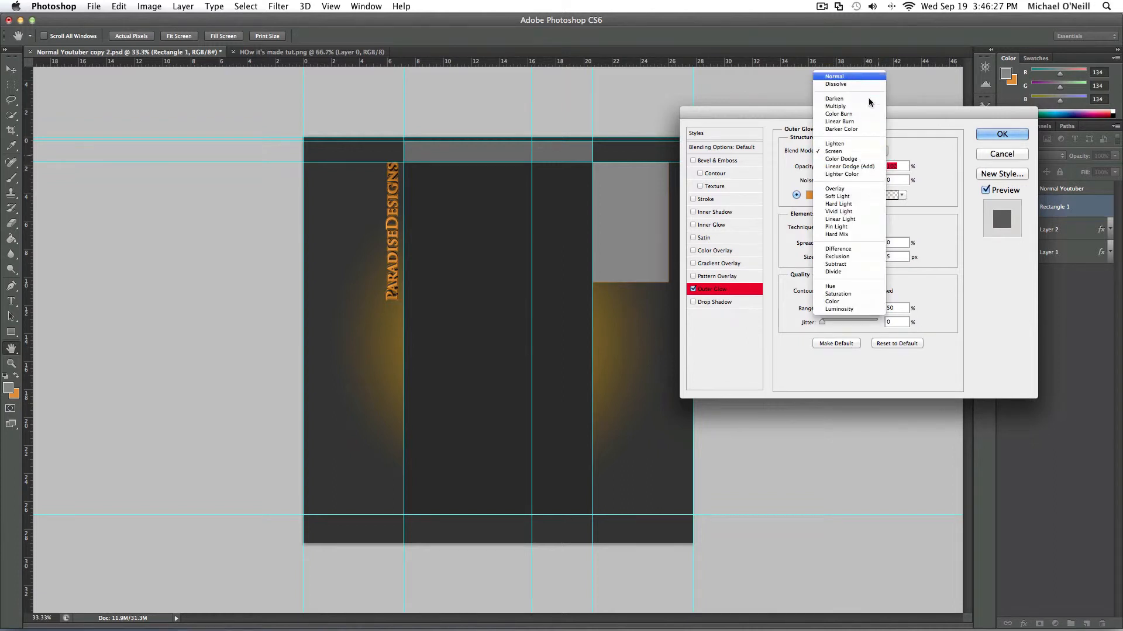
click(858, 77)
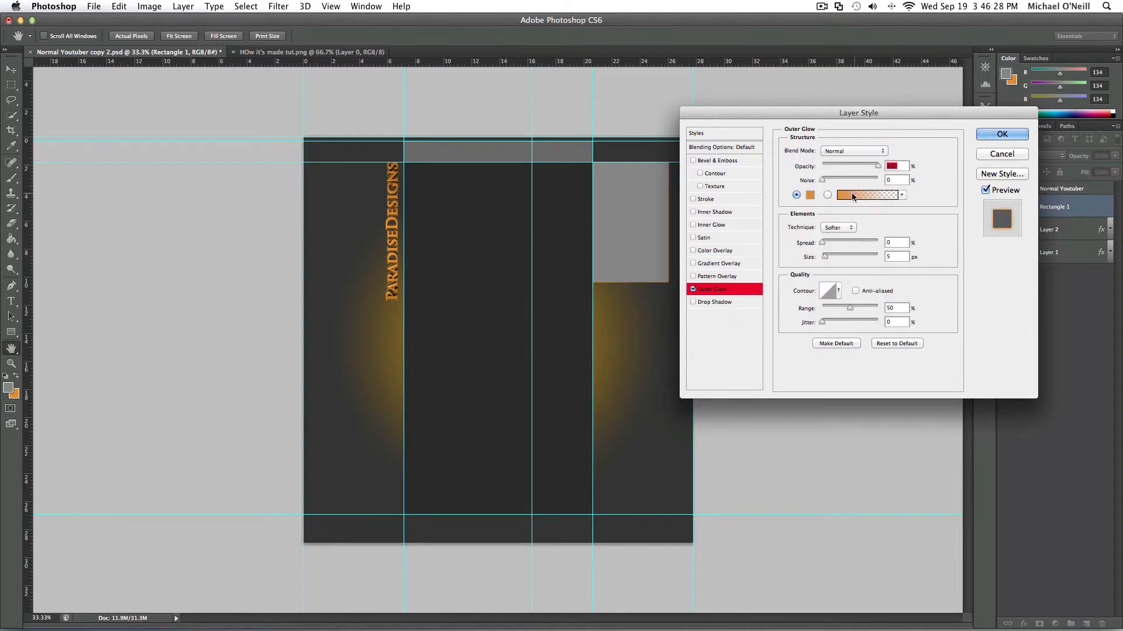
click(1002, 134)
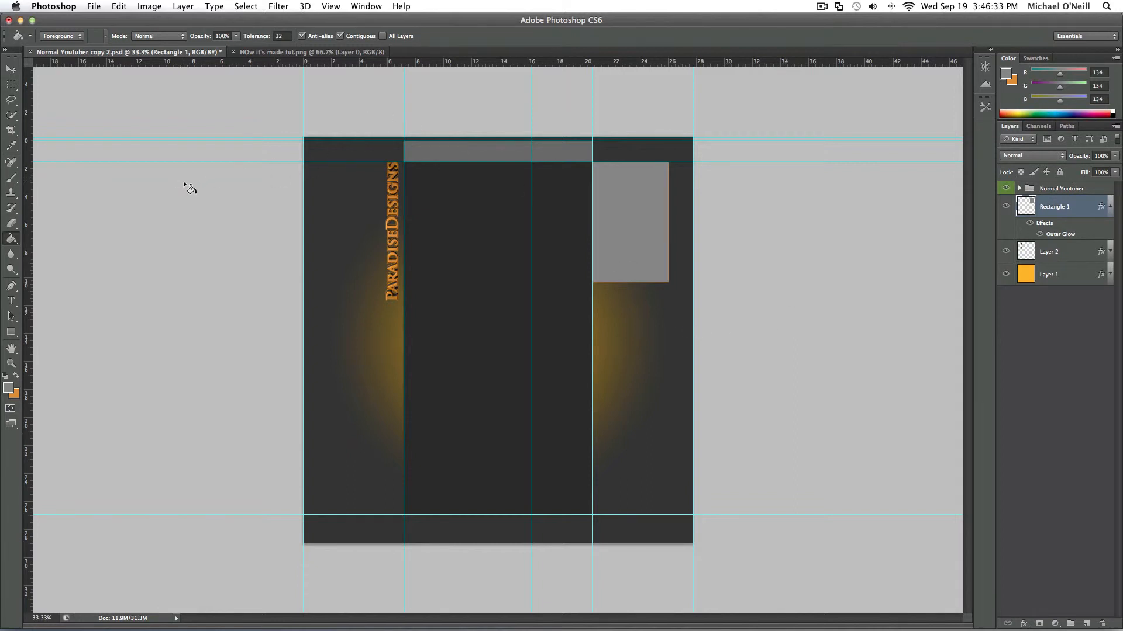
- Add the text "PDHD" at 36 pt near the upper edge of the gray box and color it orange #dc8b2c sampled from ParadiseDesigns
click(11, 301)
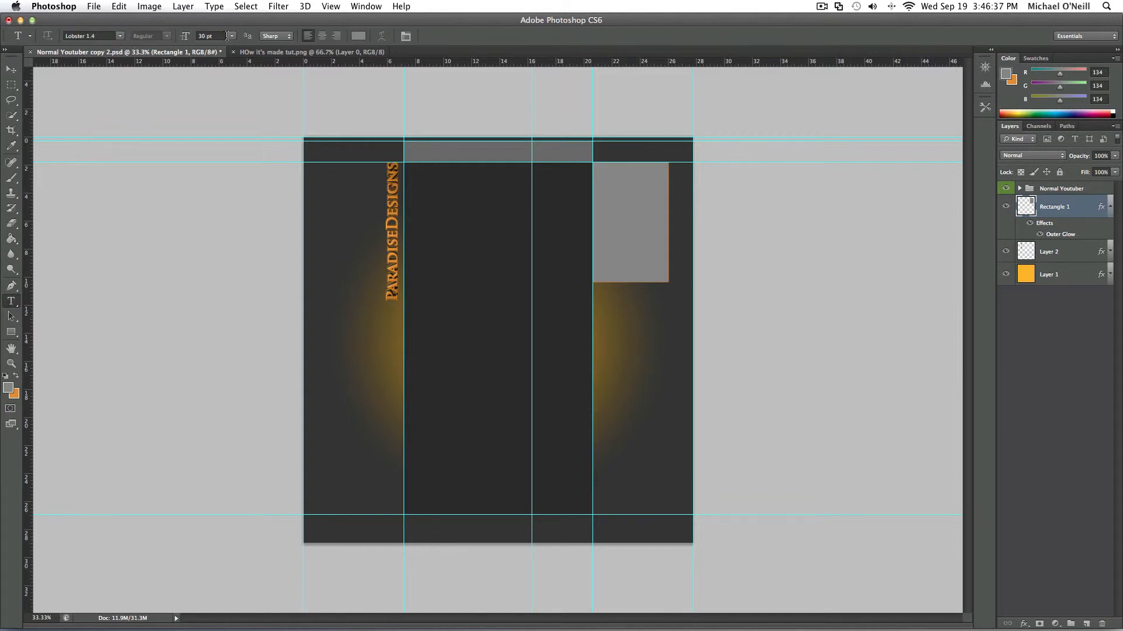
click(232, 37)
click(216, 135)
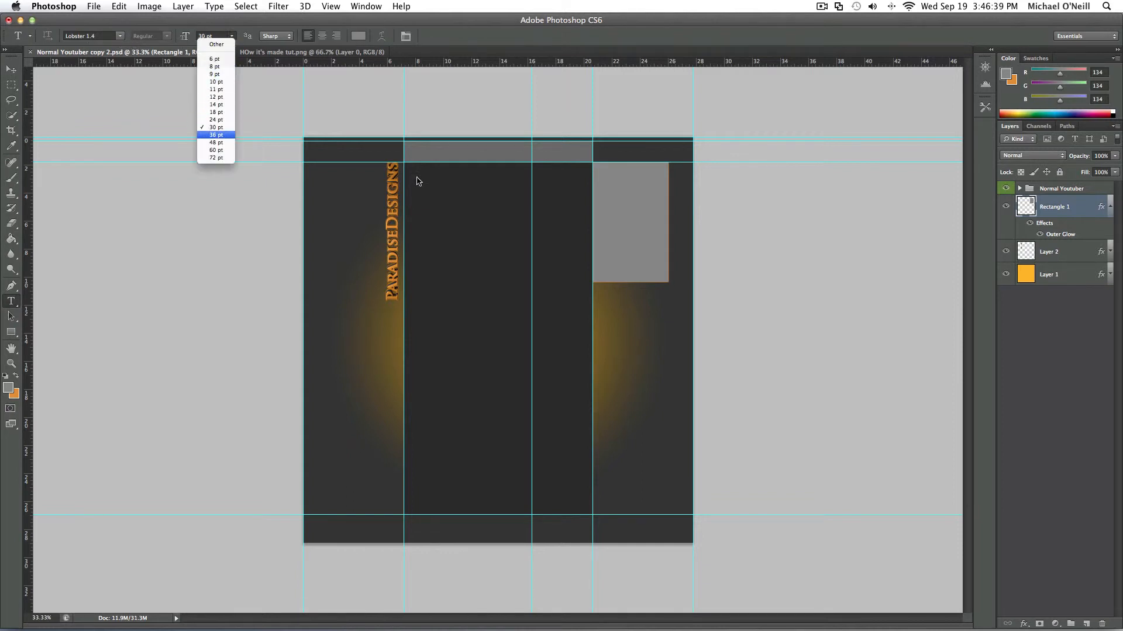
click(609, 175)
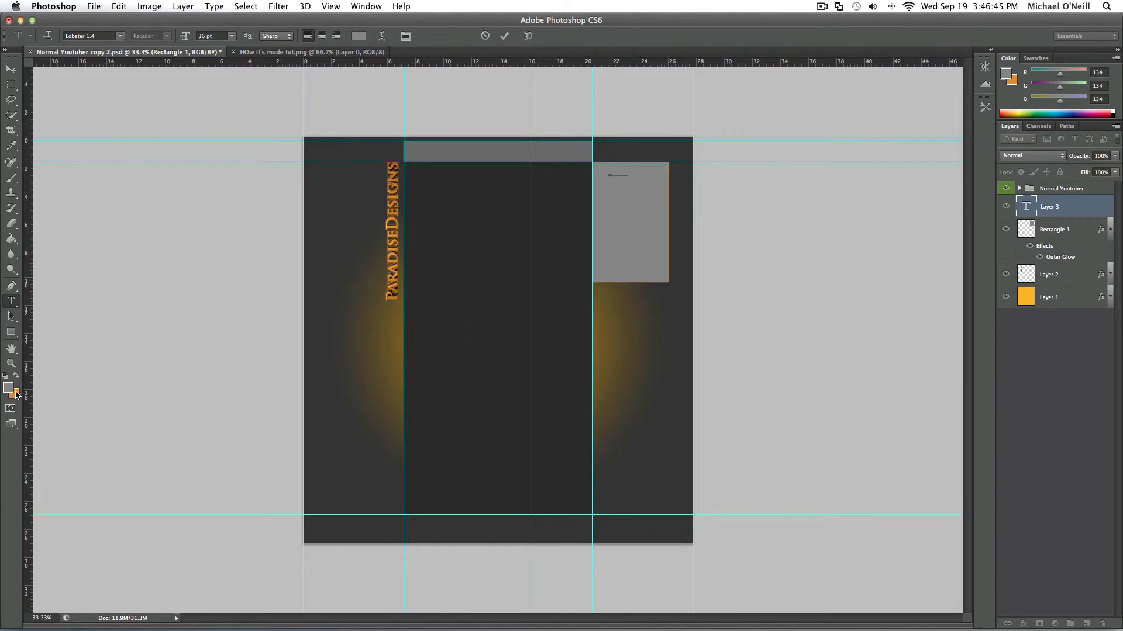
drag(631, 170, 588, 174)
click(358, 36)
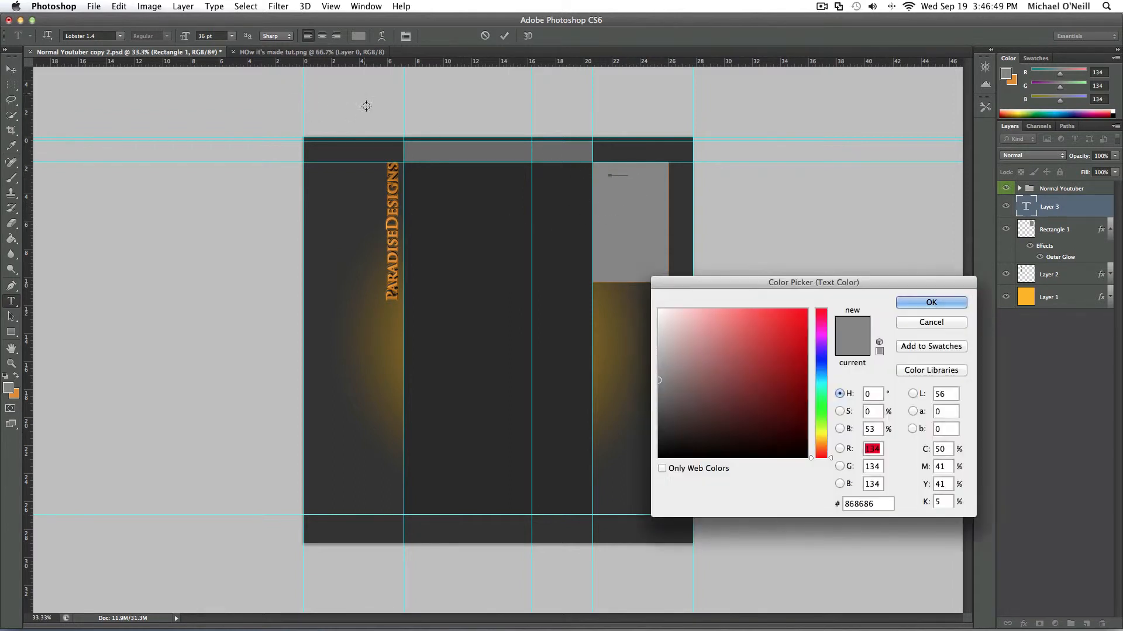
click(397, 225)
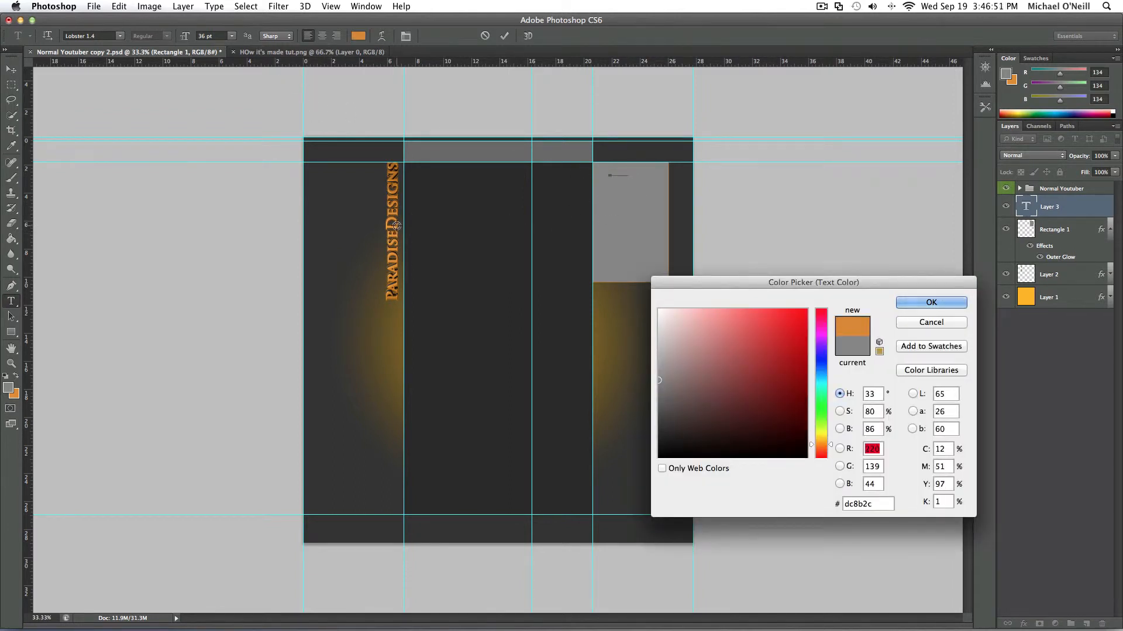
click(931, 302)
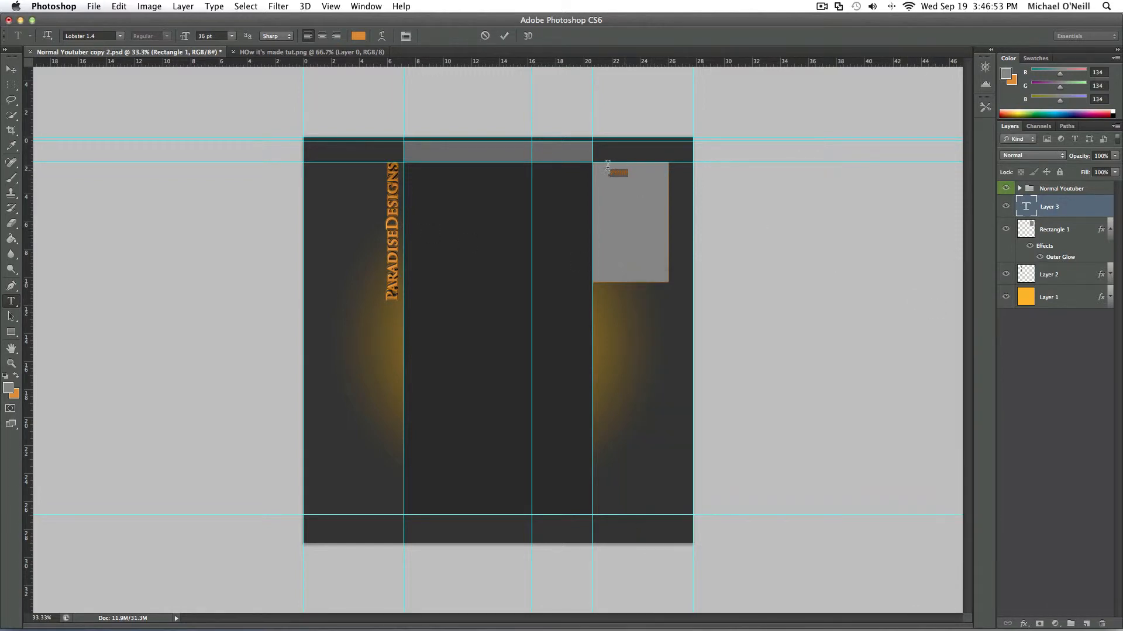
- Enlarge the PDHD text to 48 pt and center it near the upper edge of the gray box
click(232, 36)
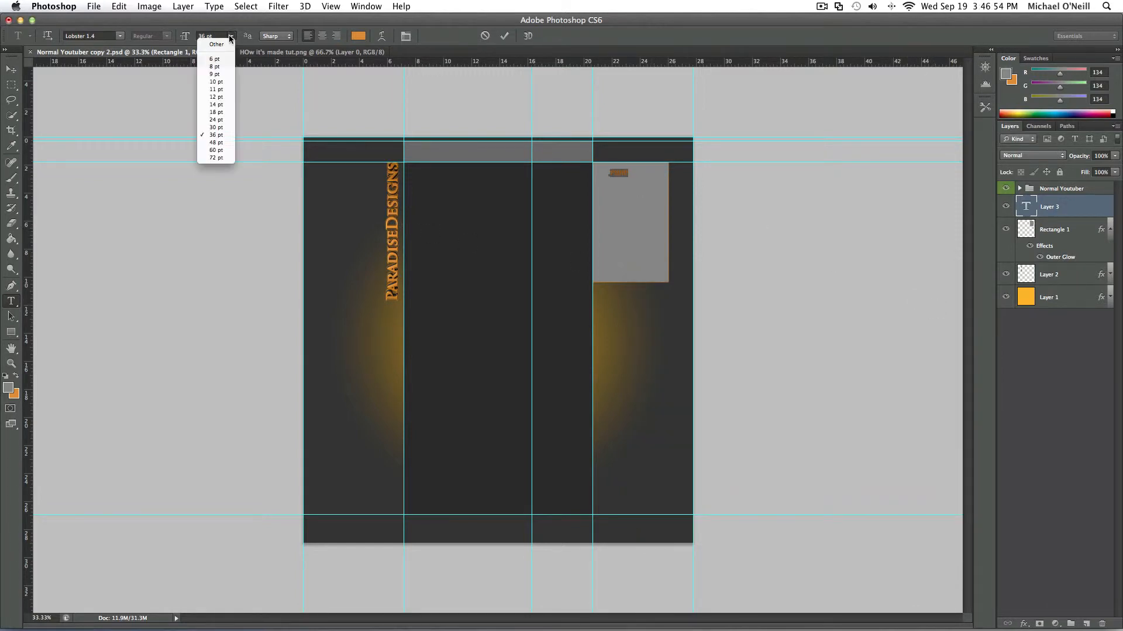
click(231, 142)
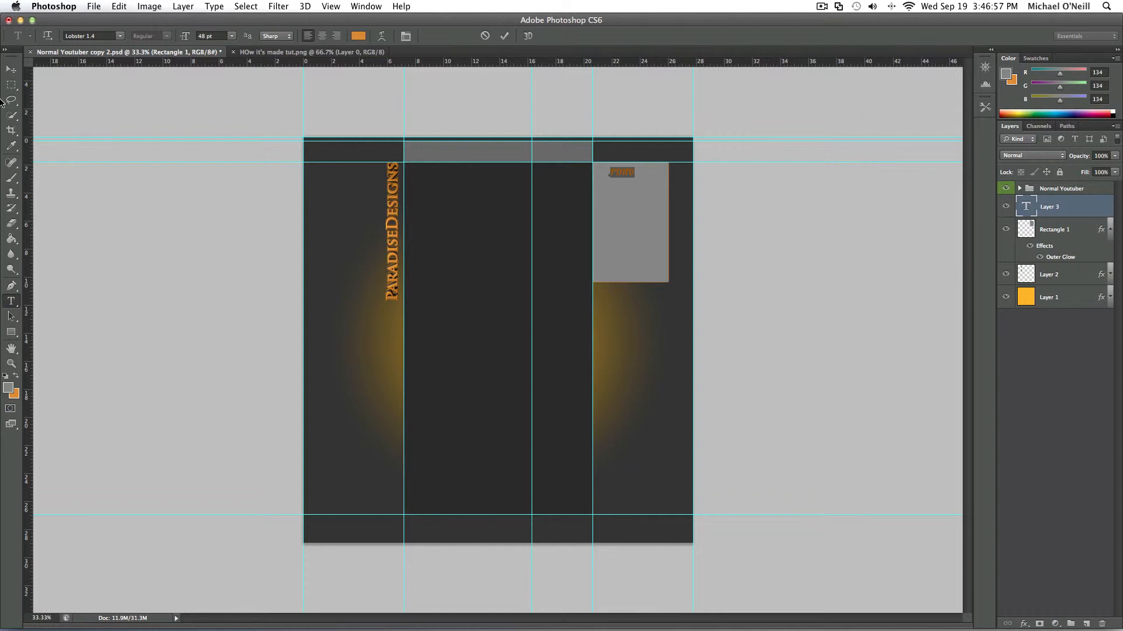
click(11, 69)
drag(618, 176, 625, 173)
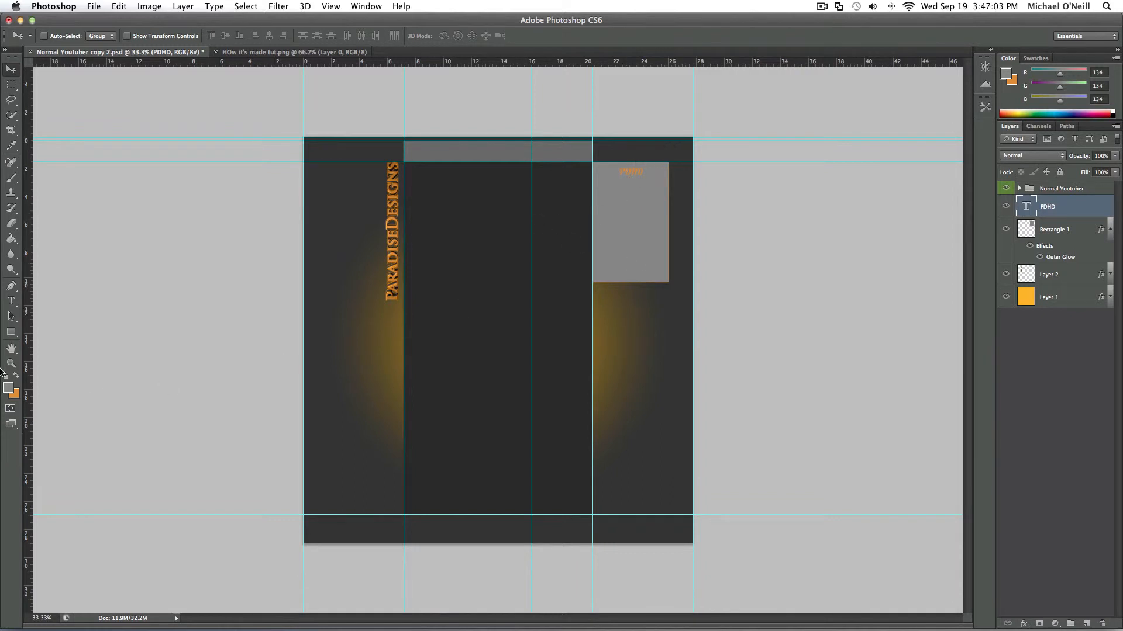
- Try drawing a straight Pen path beneath the PDHD text with the text layer active, and undo the path
key(z)
click(661, 240)
click(661, 241)
scroll(643, 233, up, 3)
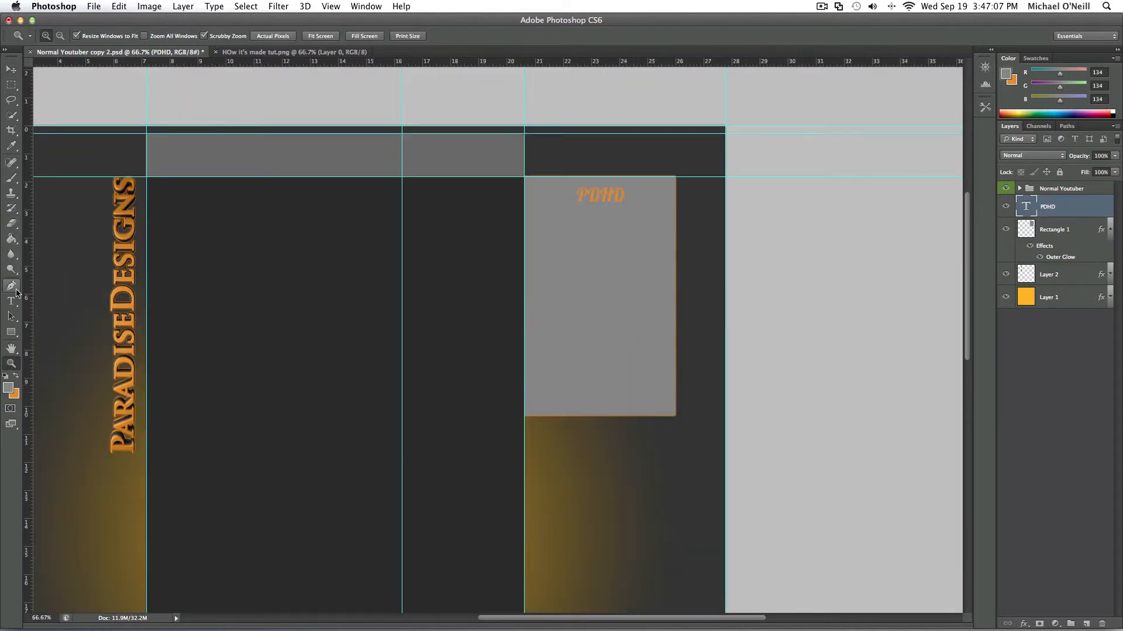
click(13, 286)
click(576, 208)
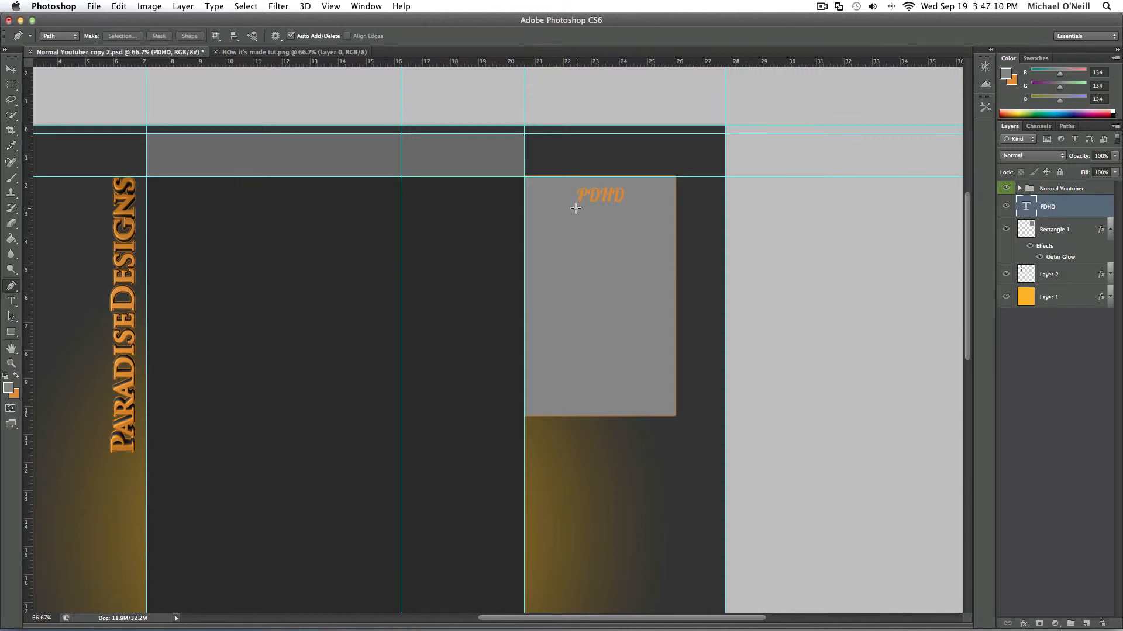
right_click(612, 205)
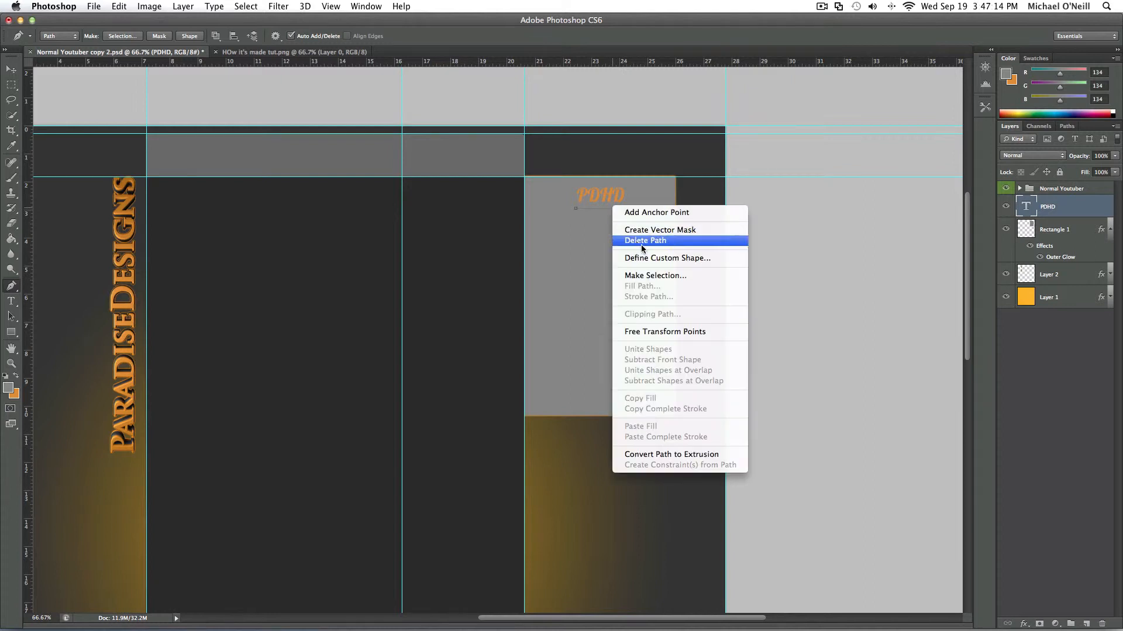
click(873, 296)
key(super+z)
key(super+alt+z)
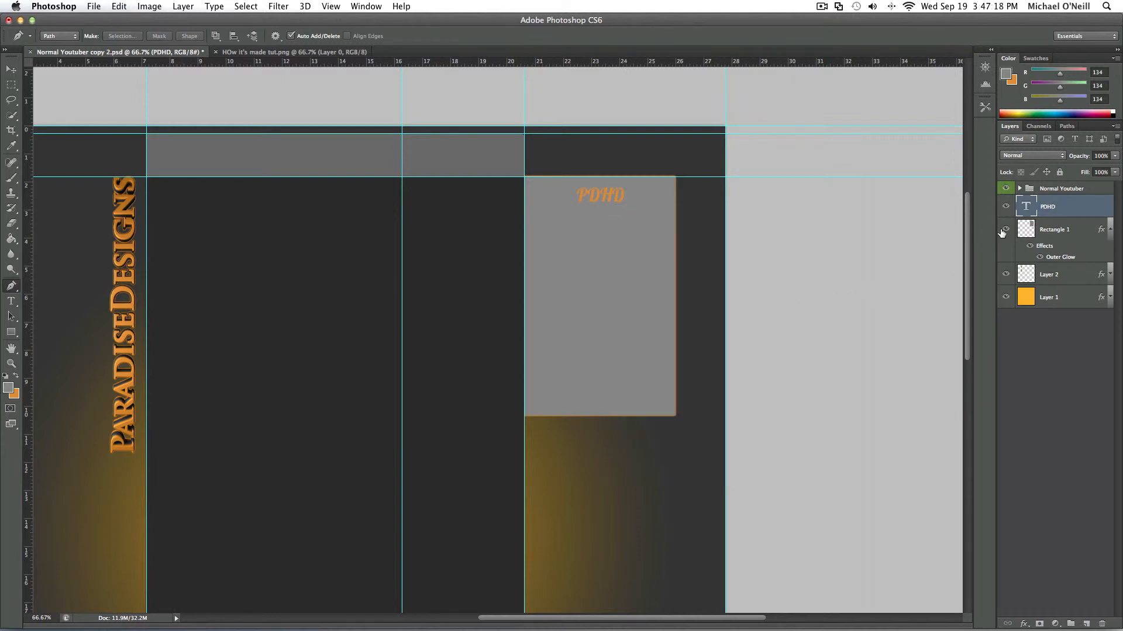
- Create a new layer above the PDHD text layer and draw a straight horizontal Pen path beneath the letters
click(1085, 624)
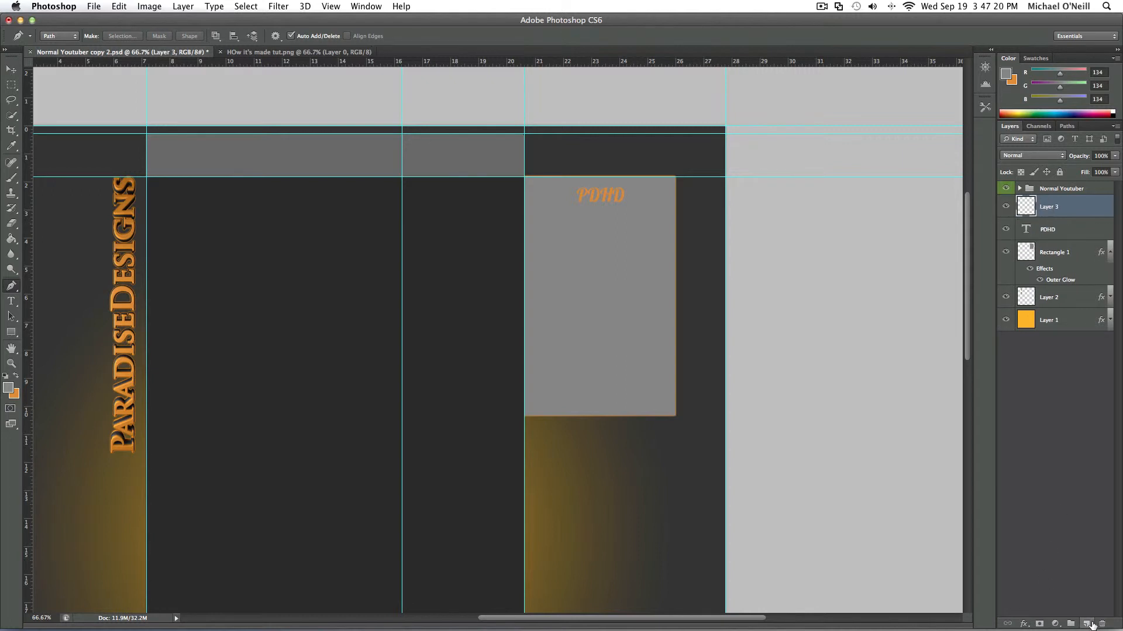
click(573, 209)
click(624, 209)
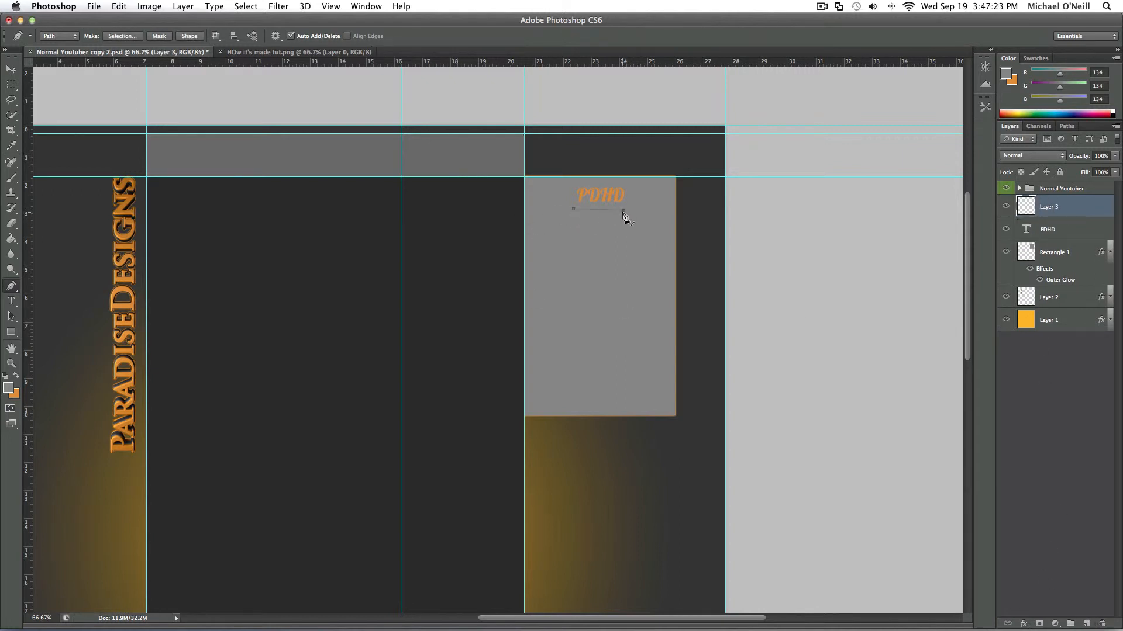
right_click(621, 214)
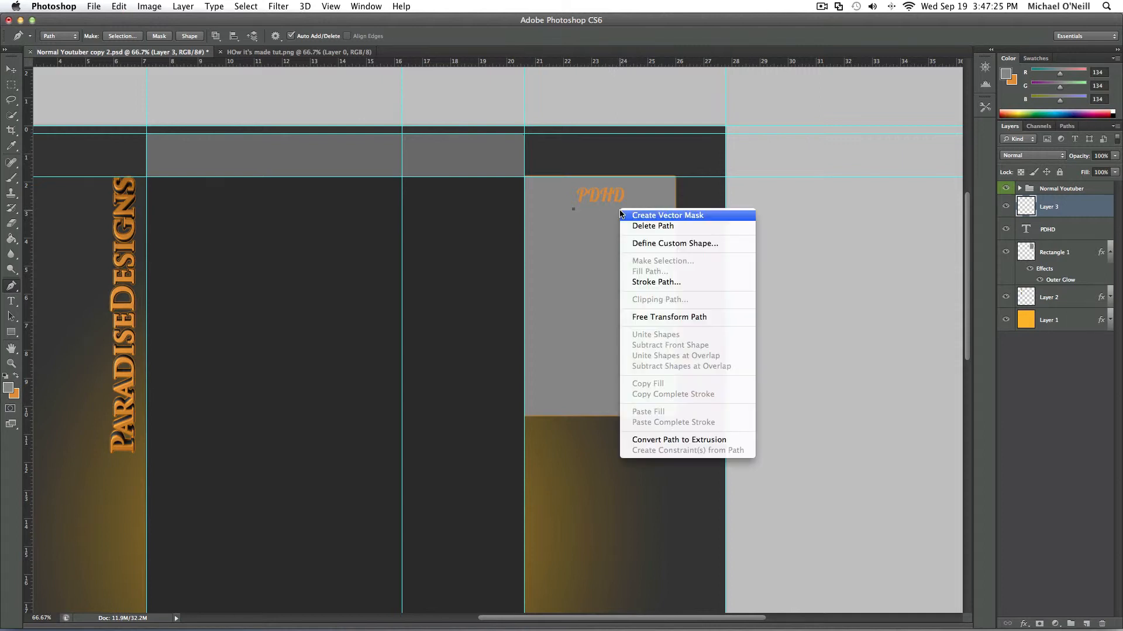
key(Escape)
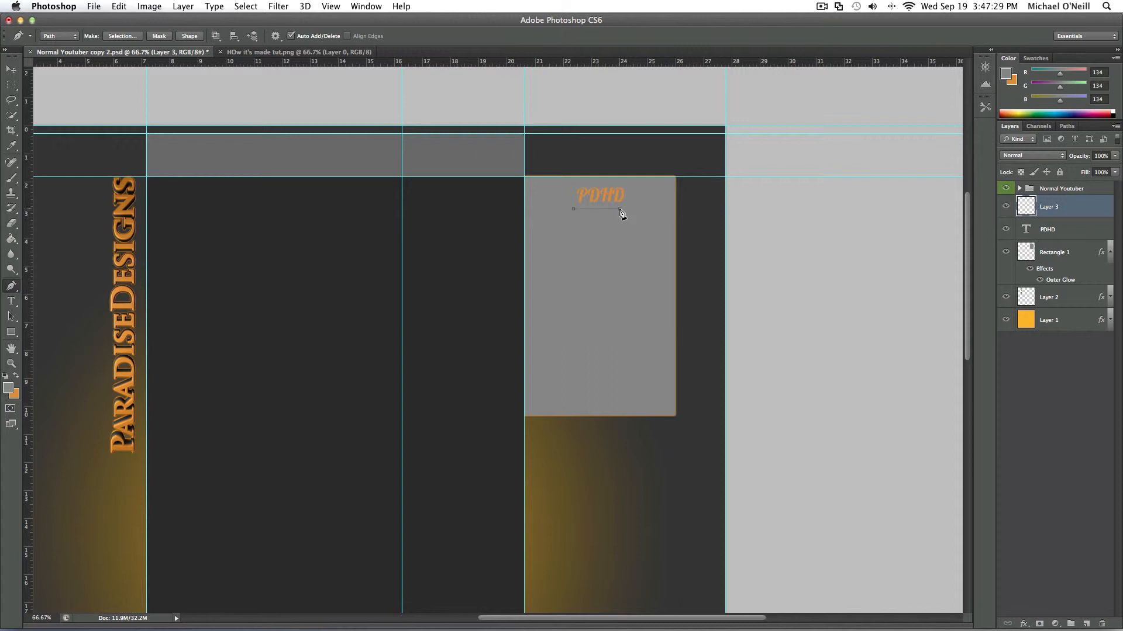
- Try stroking the path beneath PDHD with the gray foreground color
right_click(609, 210)
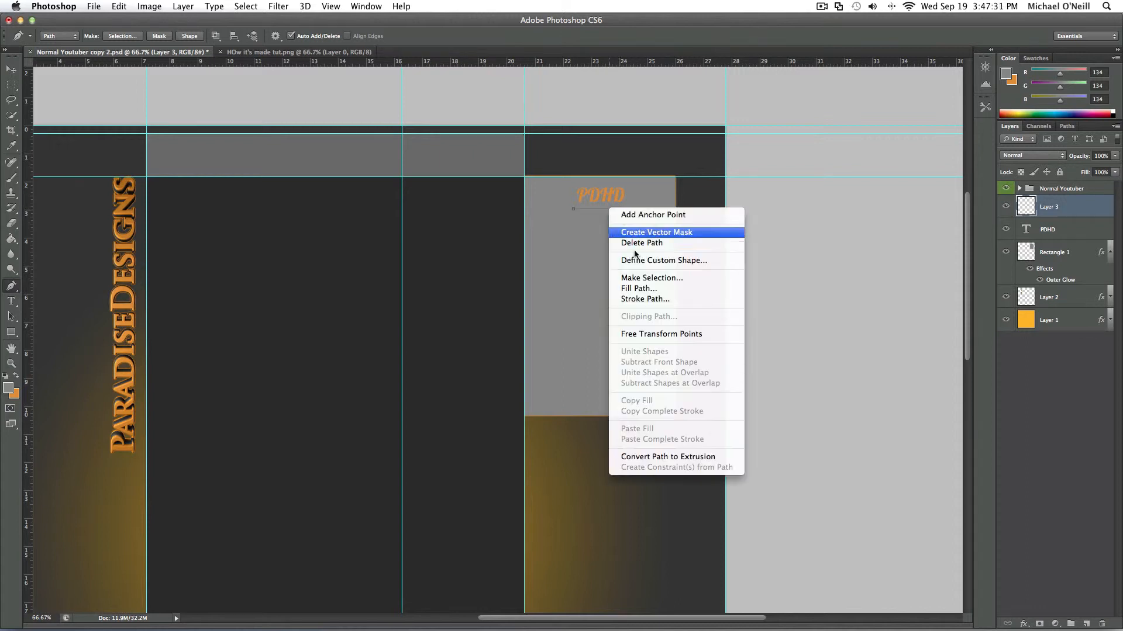
click(656, 300)
click(655, 300)
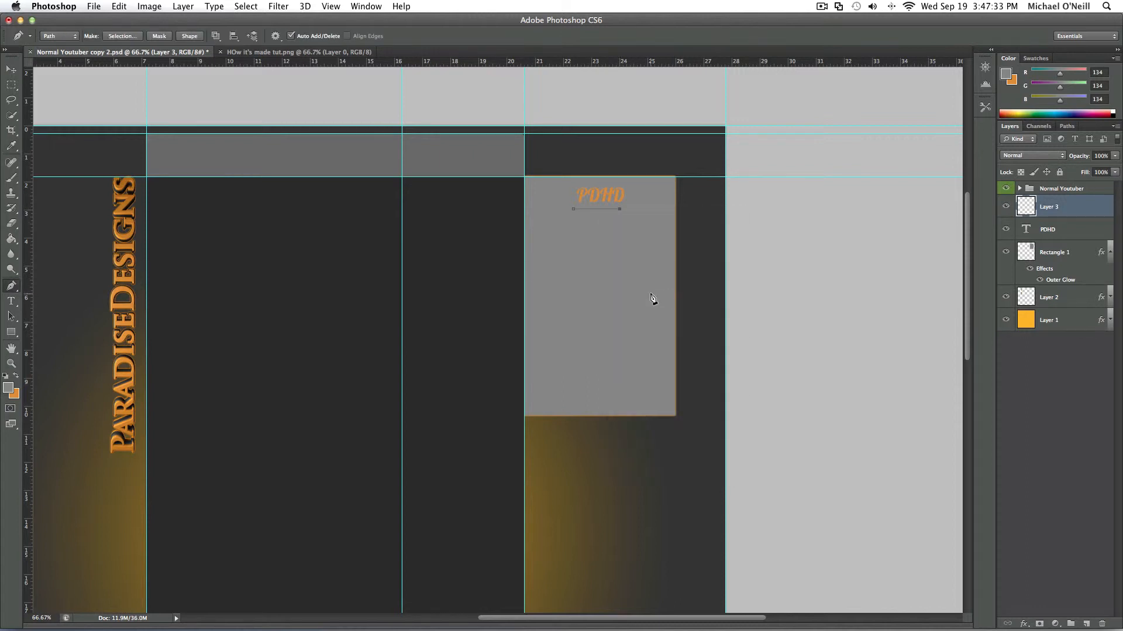
- Set the foreground color to orange (RGB 243, 155, 44) sampled from the ParadiseDesigns text
click(9, 390)
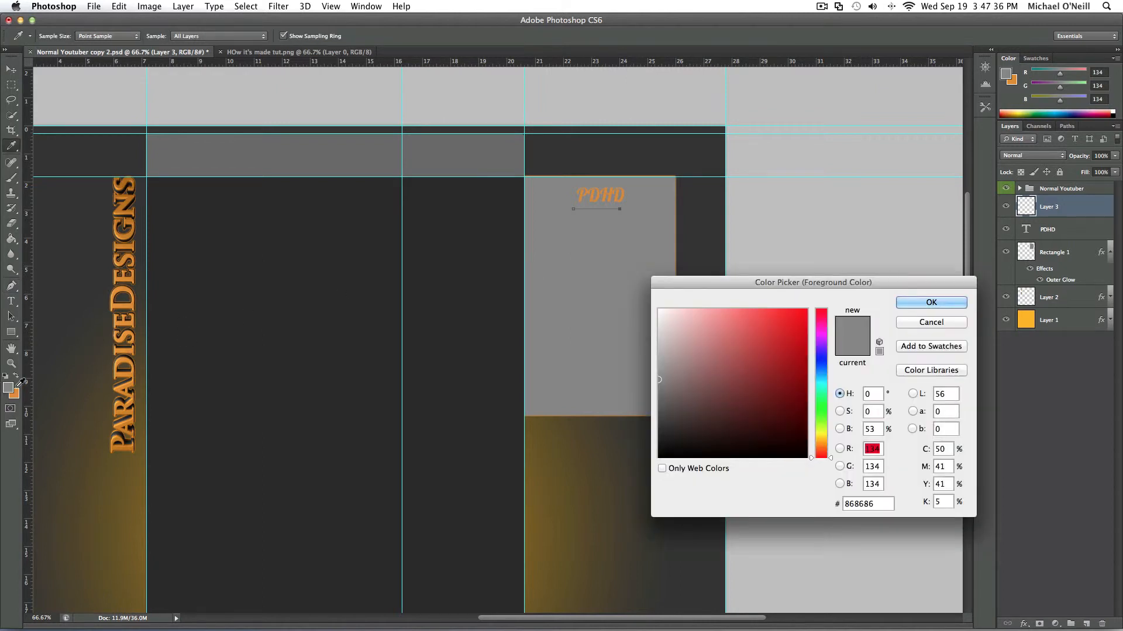
click(120, 418)
click(931, 302)
key(p)
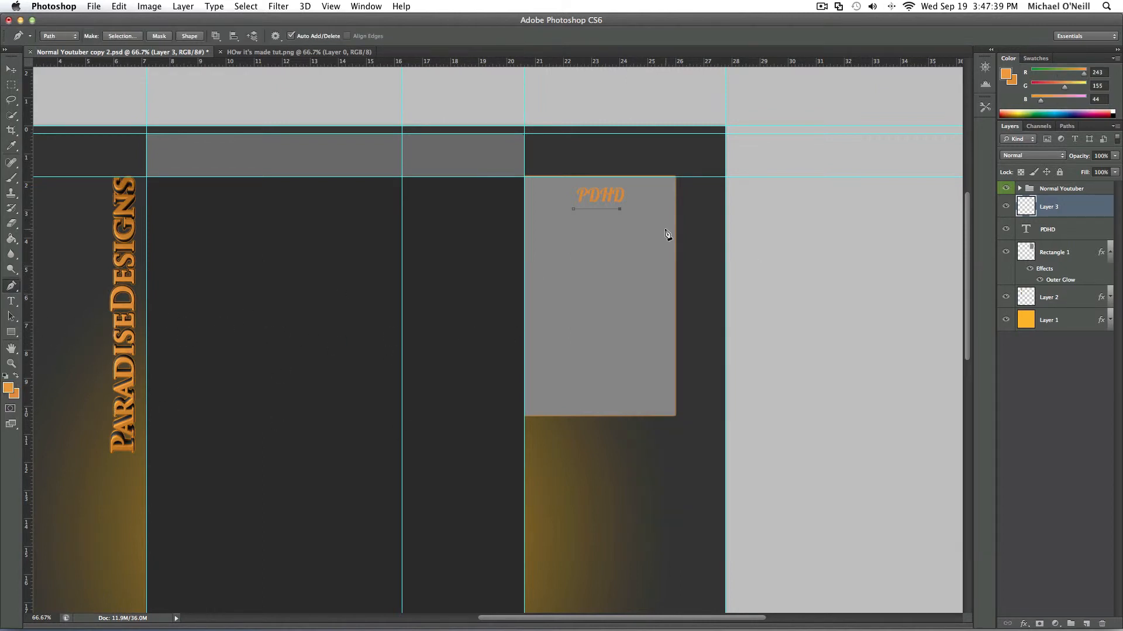
- Stroke the path in orange to underline PDHD, and shift the line slightly right to center it beneath the letters
right_click(605, 209)
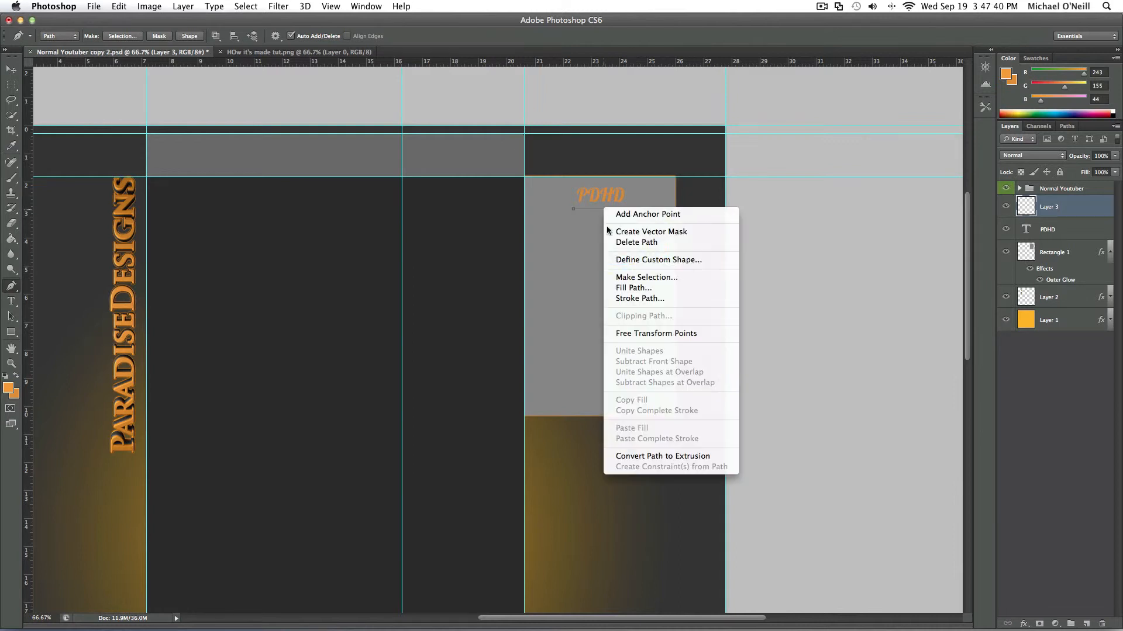
click(636, 299)
click(649, 299)
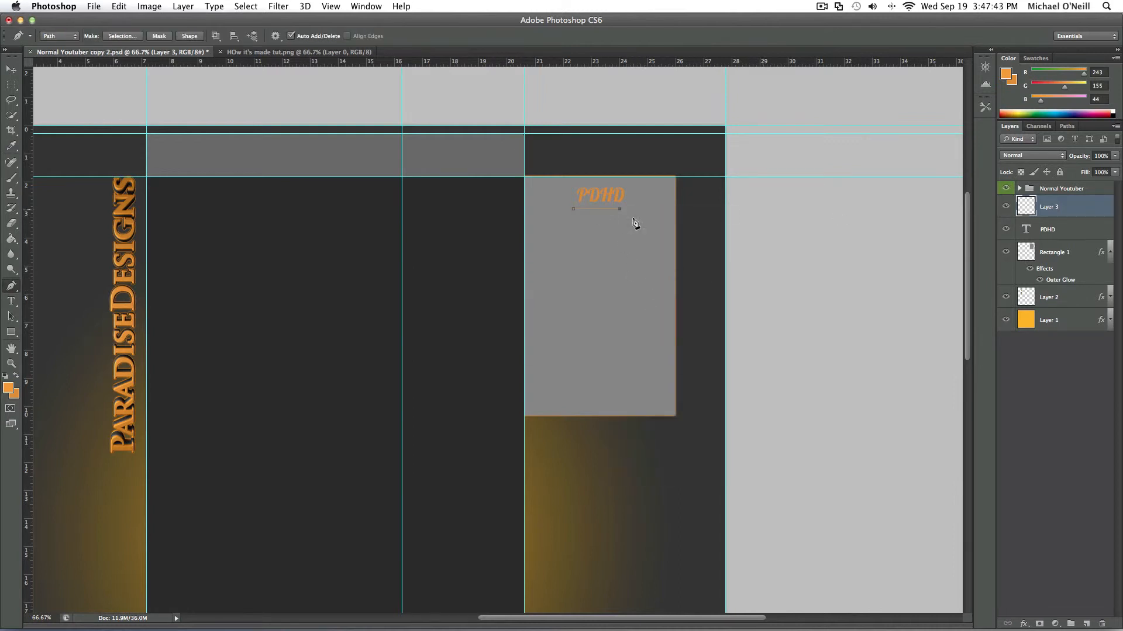
click(11, 70)
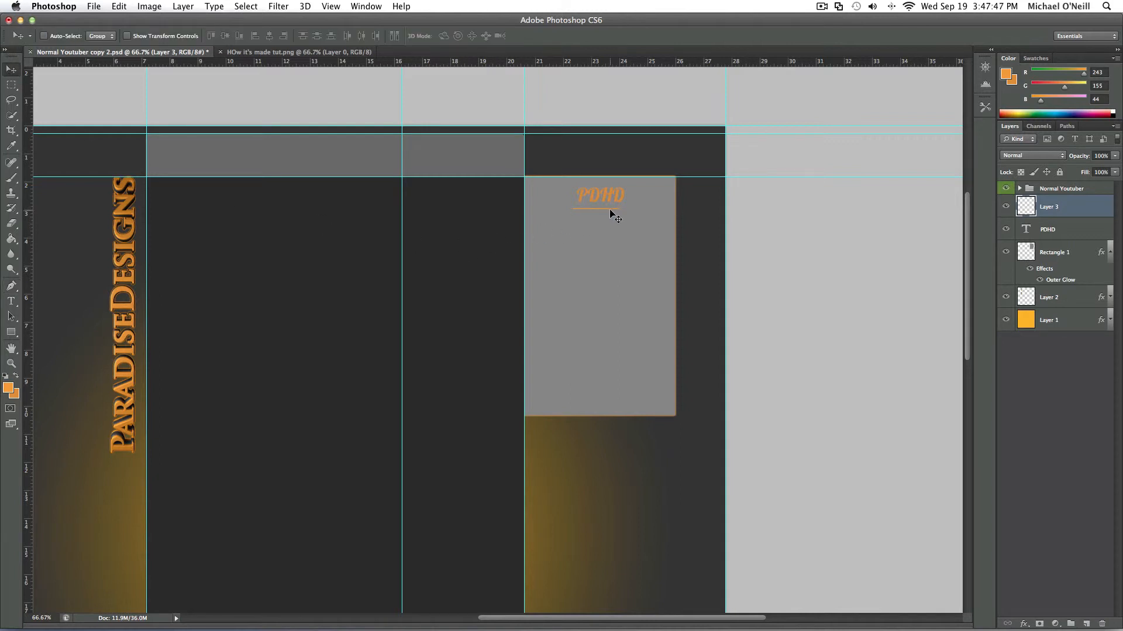
drag(612, 212, 615, 212)
- Open twitter_newbird_blue.png from the Logos/Icons folder inside Designs
mouse_move(387, 629)
click(94, 7)
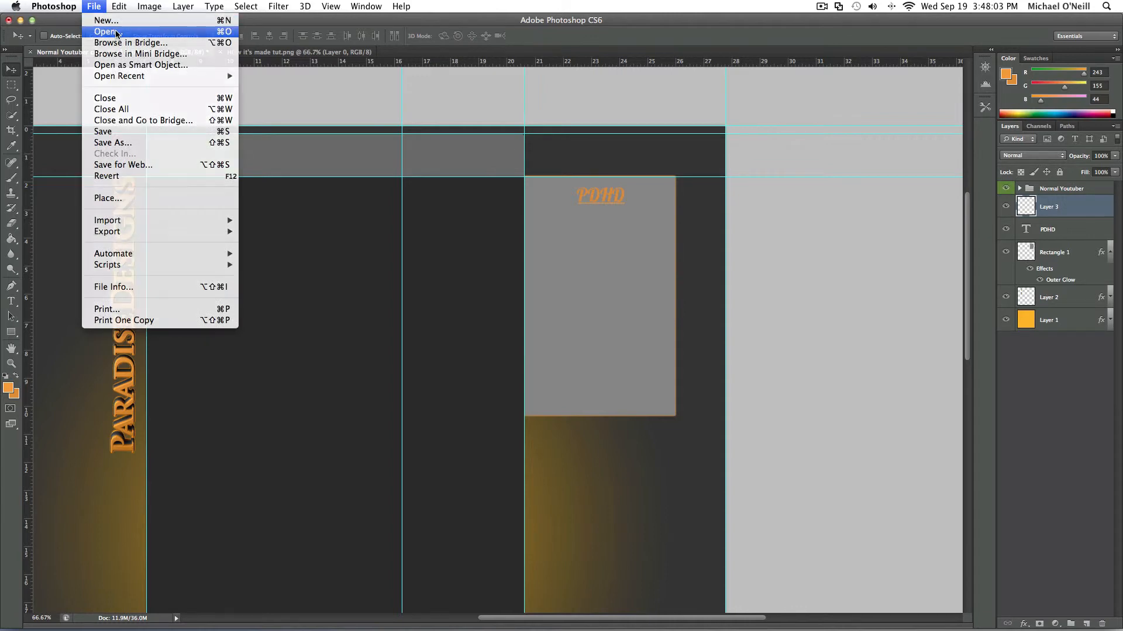
click(117, 34)
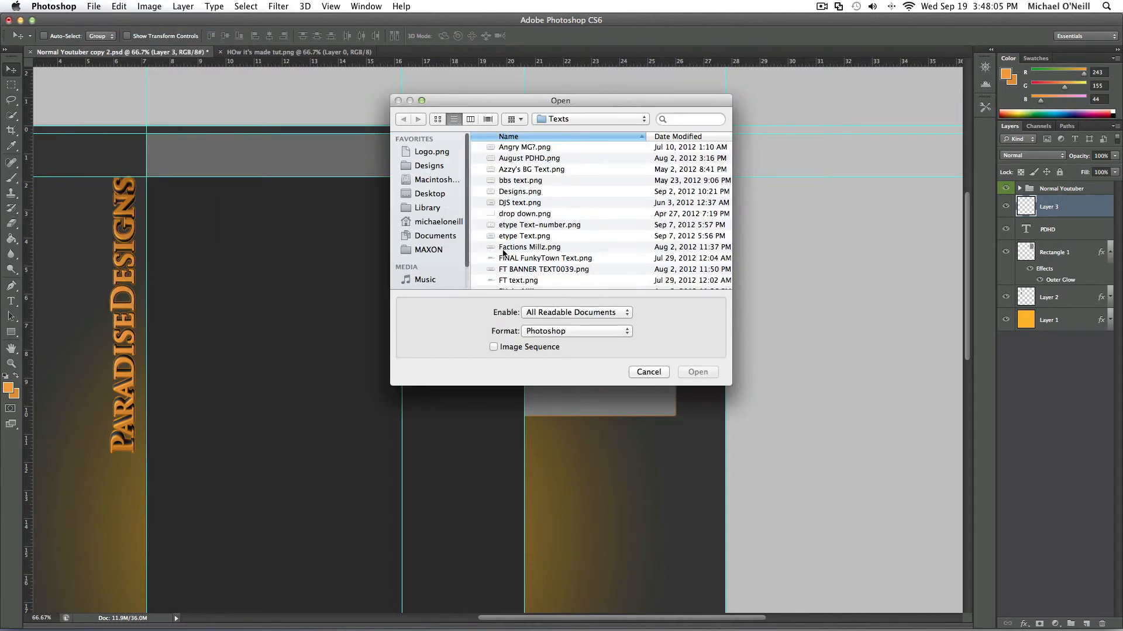
click(434, 167)
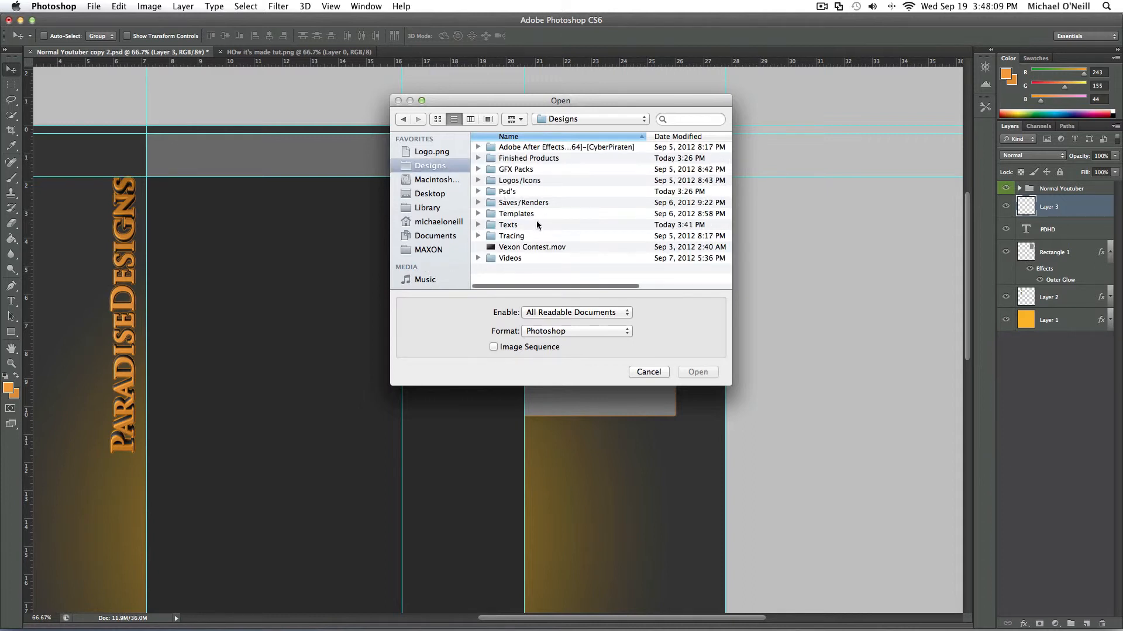
double_click(553, 180)
scroll(528, 221, down, 5)
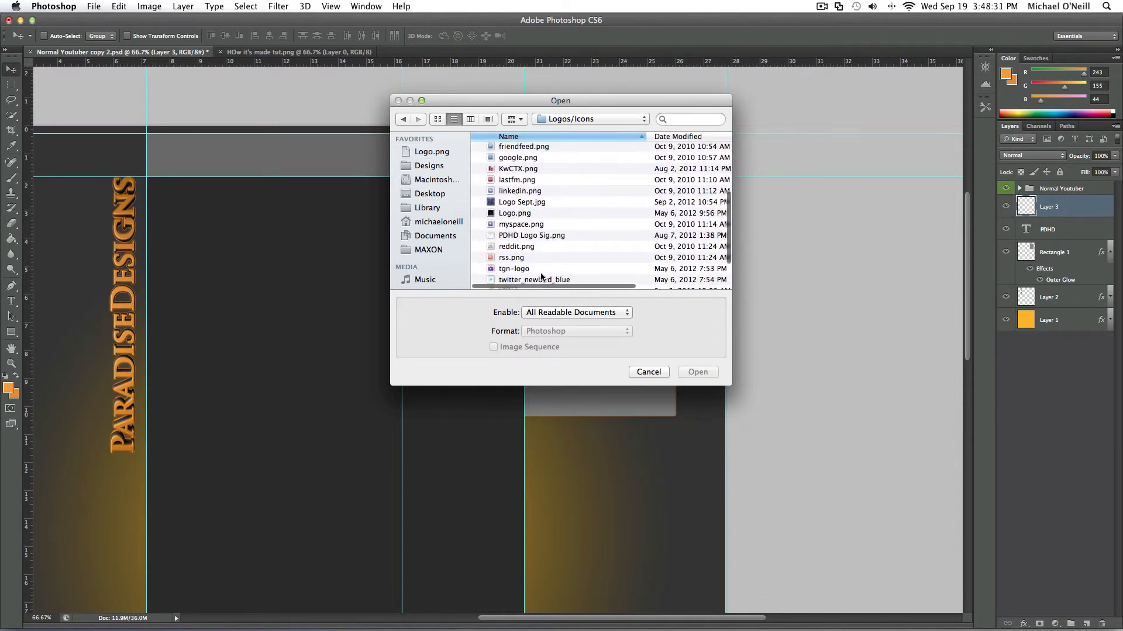
click(539, 280)
click(697, 372)
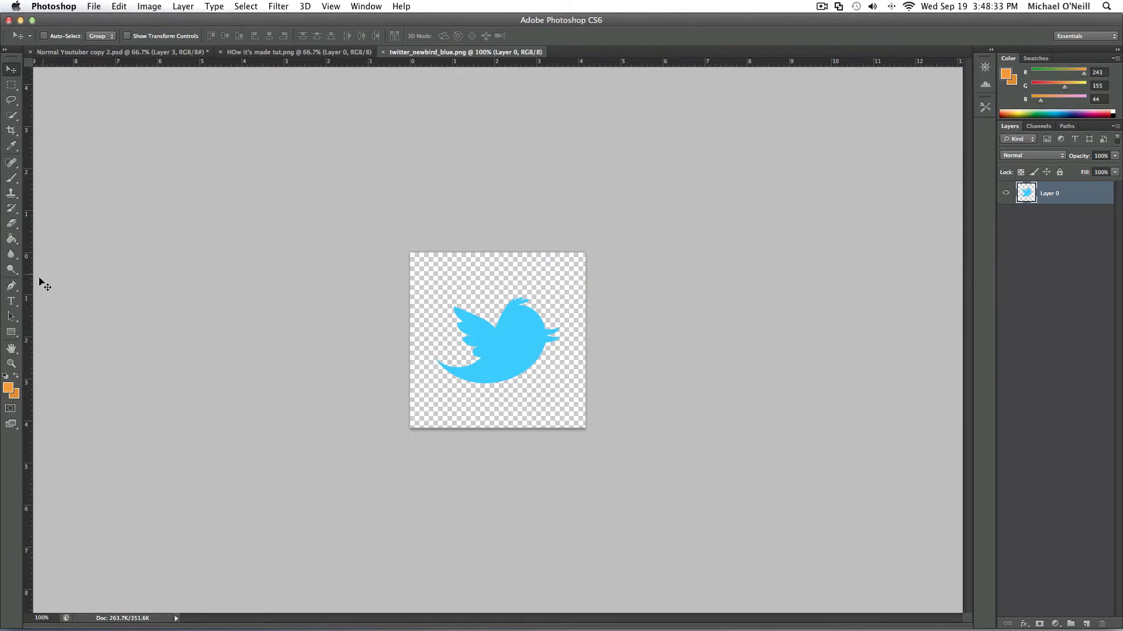
- Fill the Twitter bird with the orange foreground color and copy it into the gray box of Normal Youtuber copy 2.psd
click(11, 238)
click(506, 376)
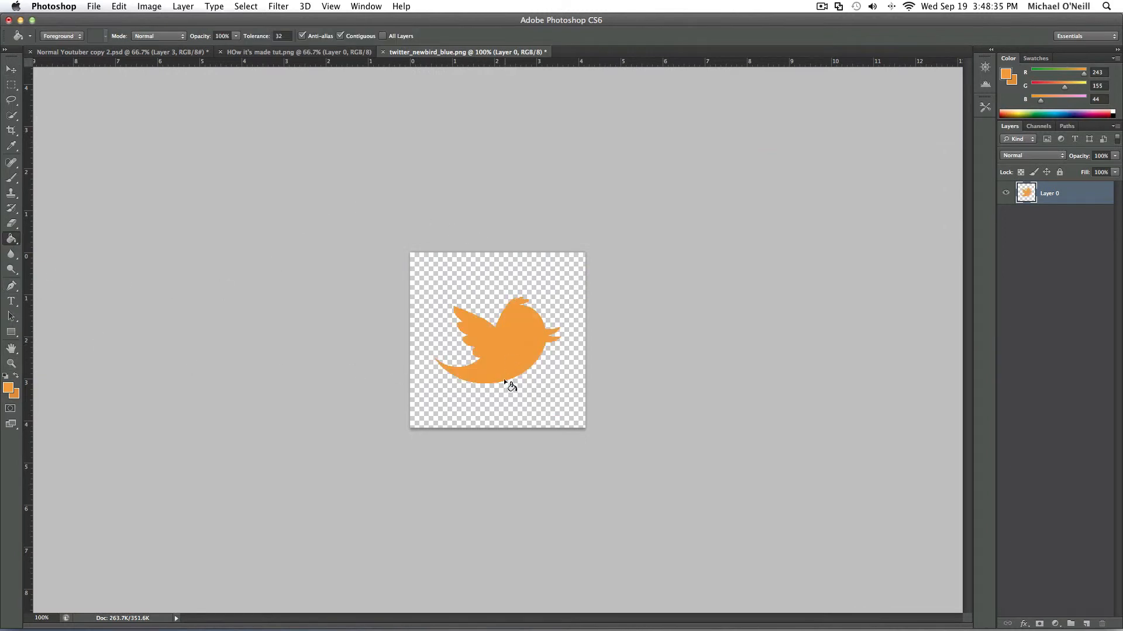
key(v)
drag(393, 310, 644, 163)
- Scale the orange bird to about 34% and position it in the gray box, just below and left of the PDHD heading
key(super+t)
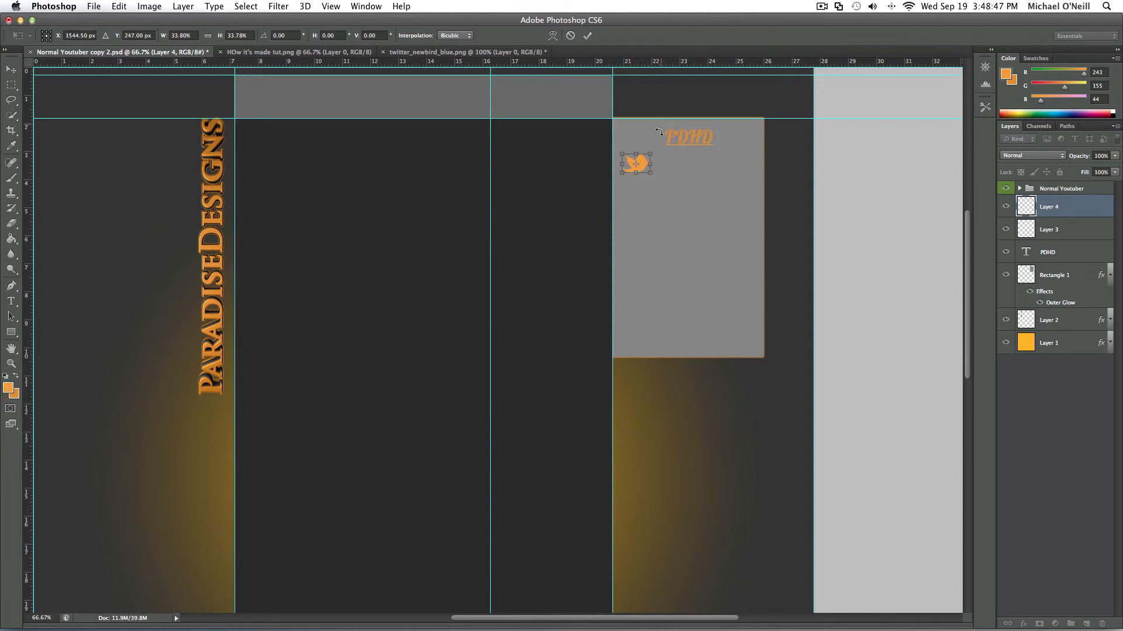
click(587, 35)
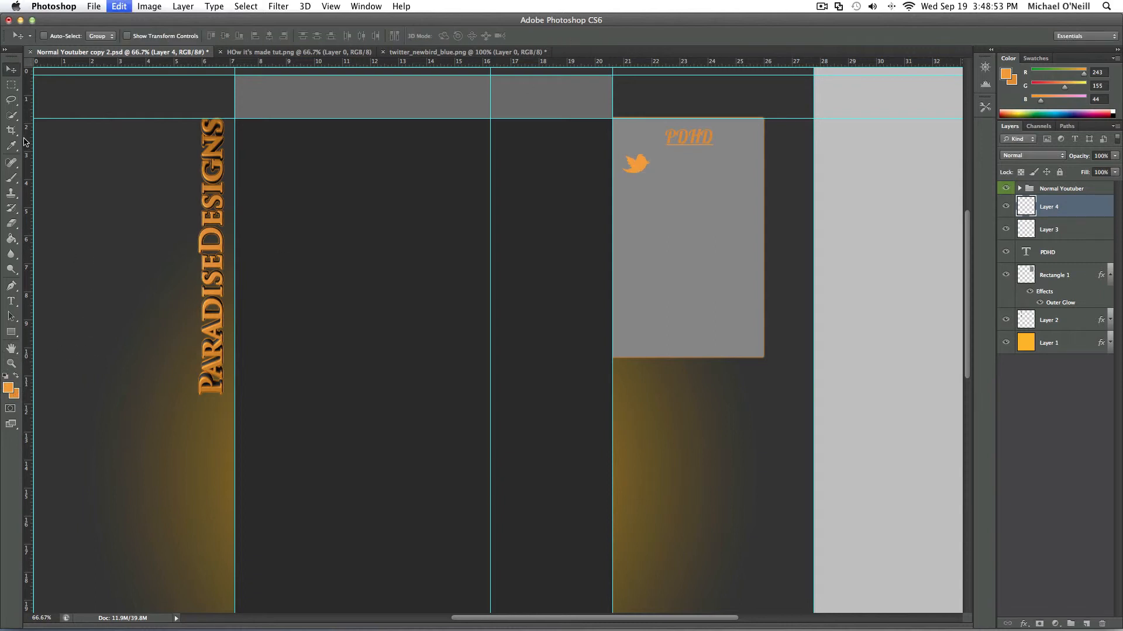
key(super+t)
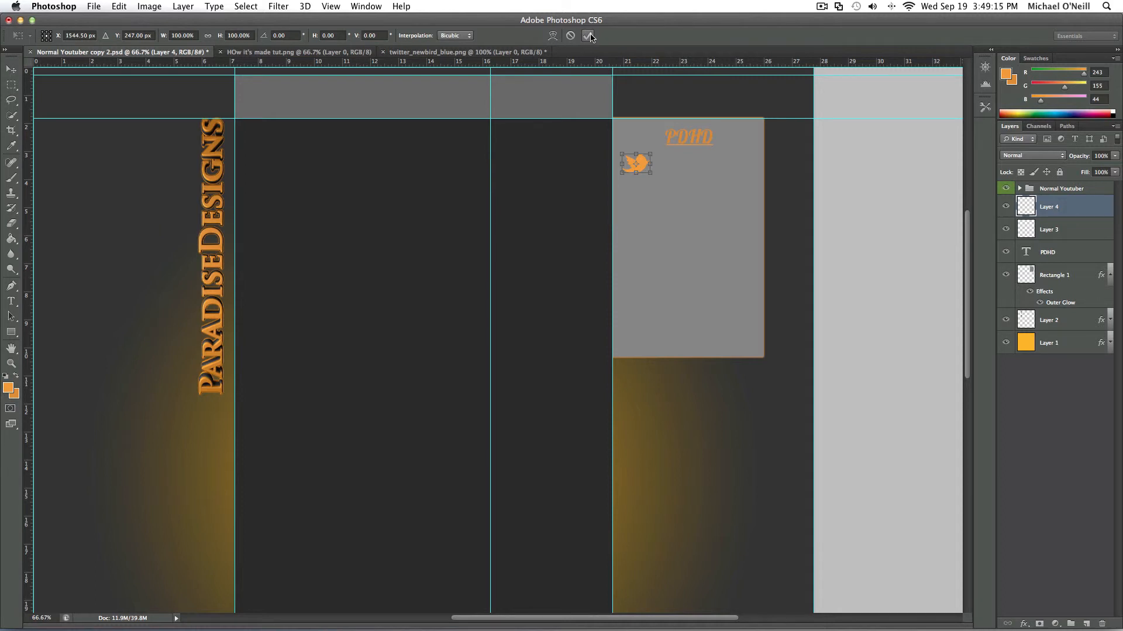
- Apply the bird's scaling and nudge the bird slightly up and left in the gray box
click(588, 36)
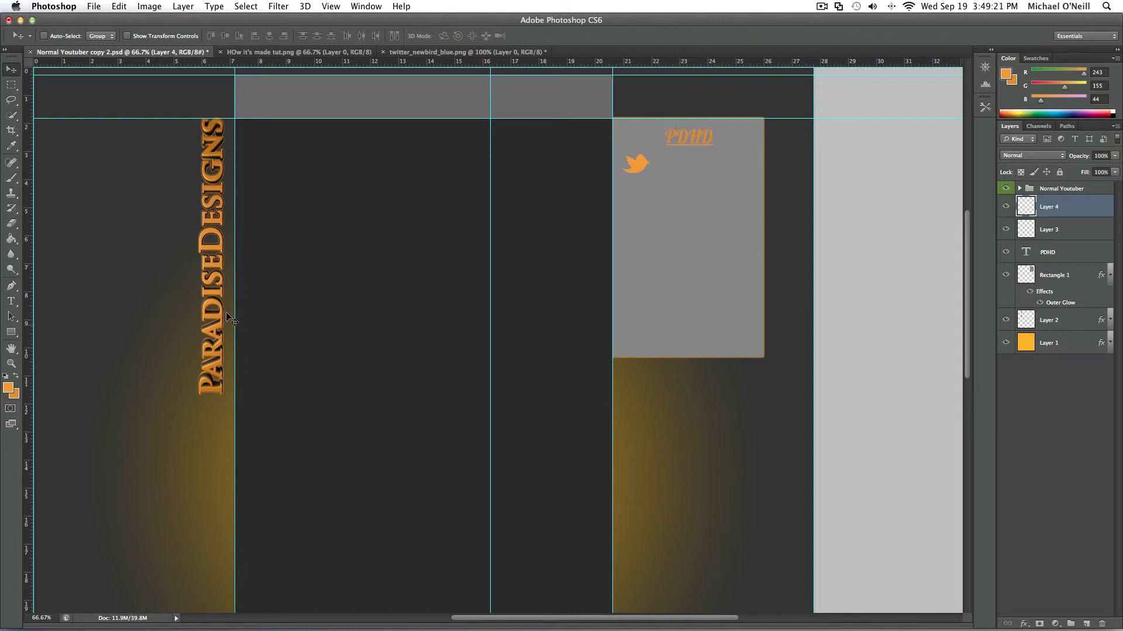
drag(643, 173, 639, 166)
click(12, 301)
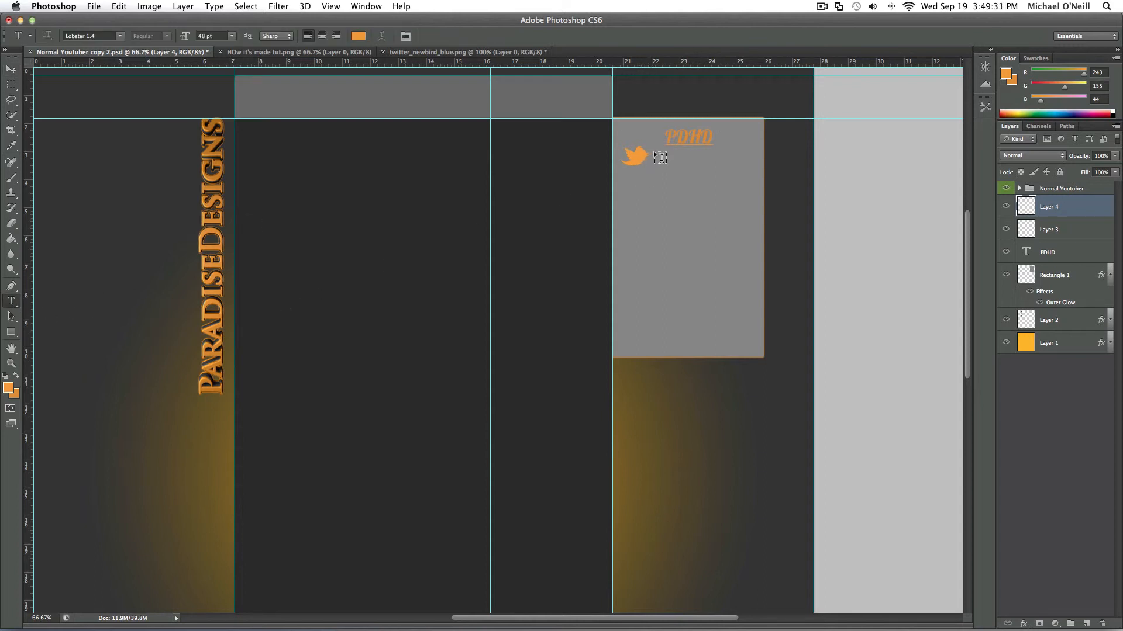
- Sample the darker orange of the PDHD heading as the foreground color, RGB 220, 139, 44
click(11, 238)
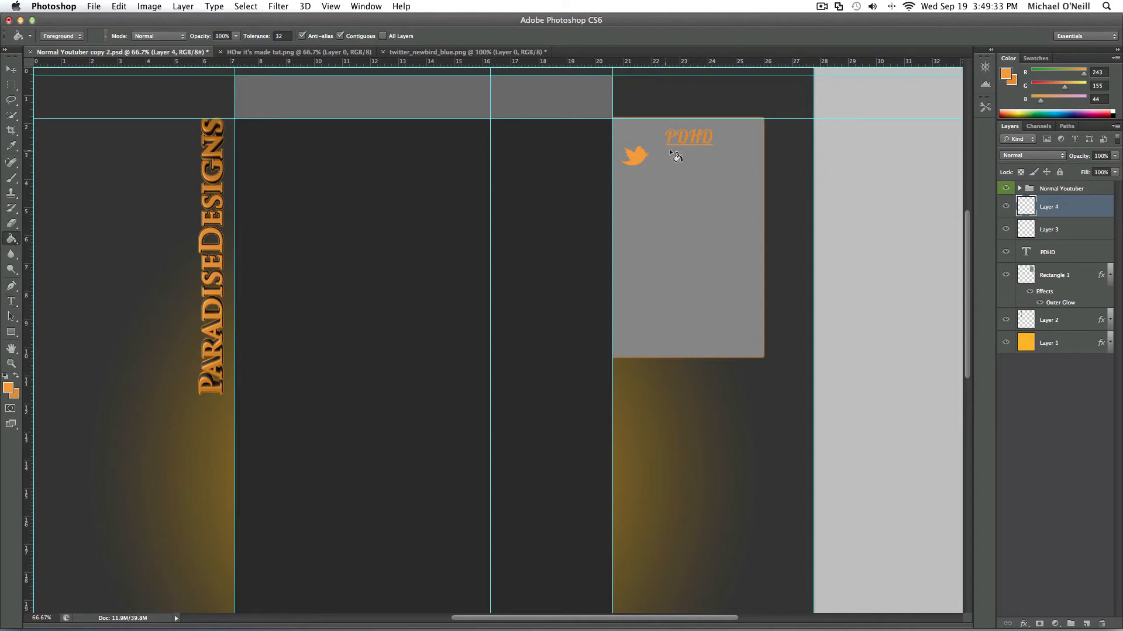
click(9, 393)
click(713, 137)
click(931, 302)
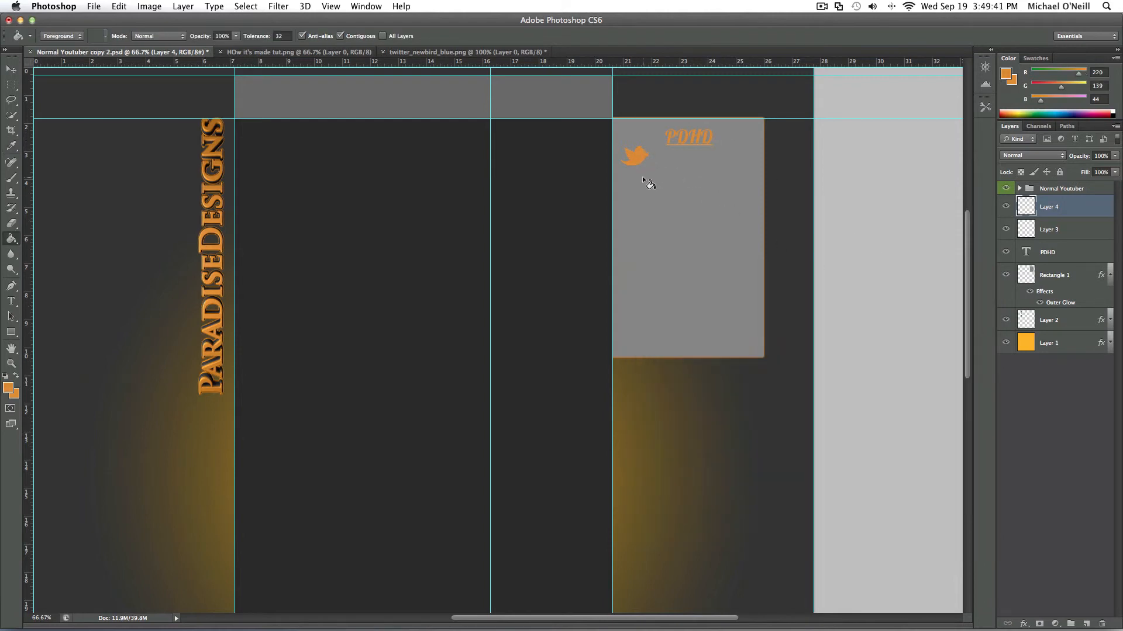
- Add the 24 pt text "-ParadiseDesign1" and place it directly beside the Twitter bird
click(11, 301)
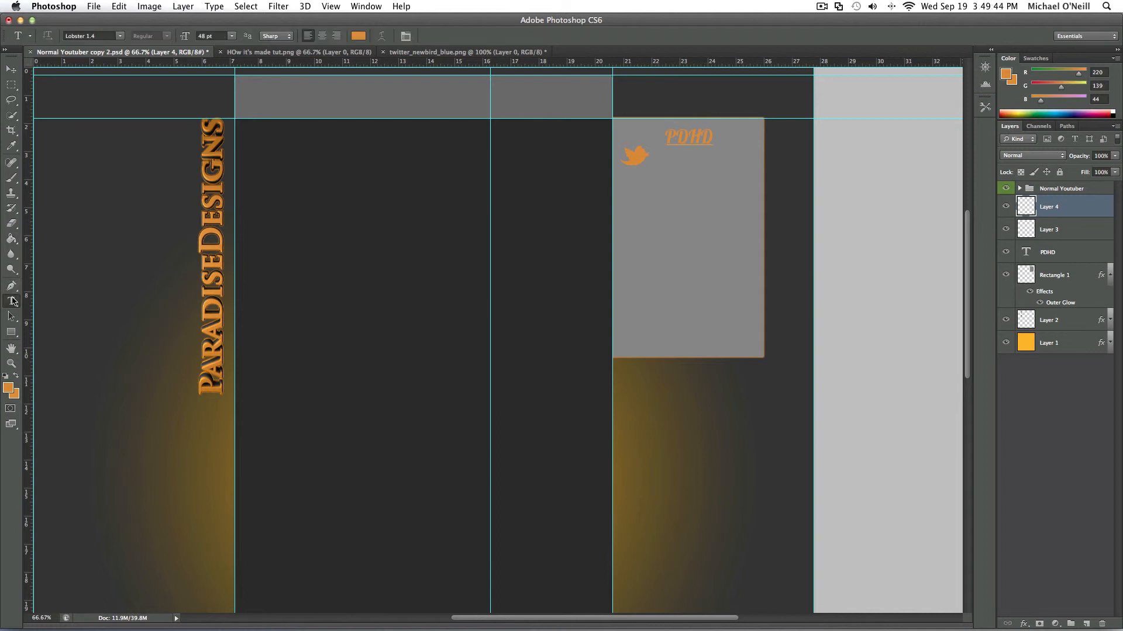
click(657, 157)
click(232, 36)
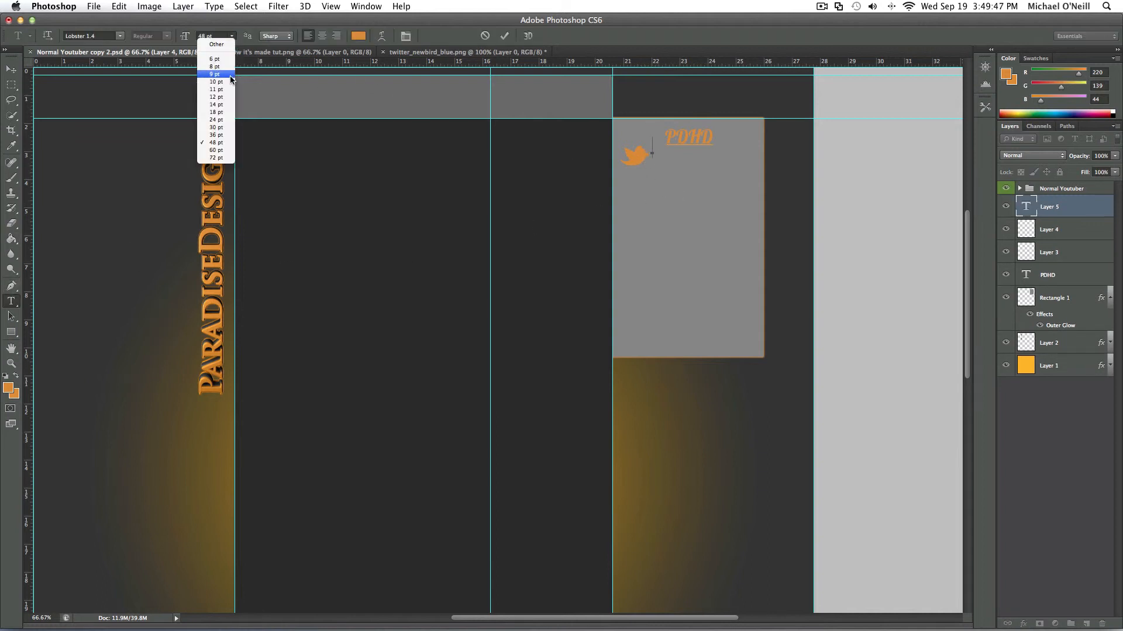
click(229, 120)
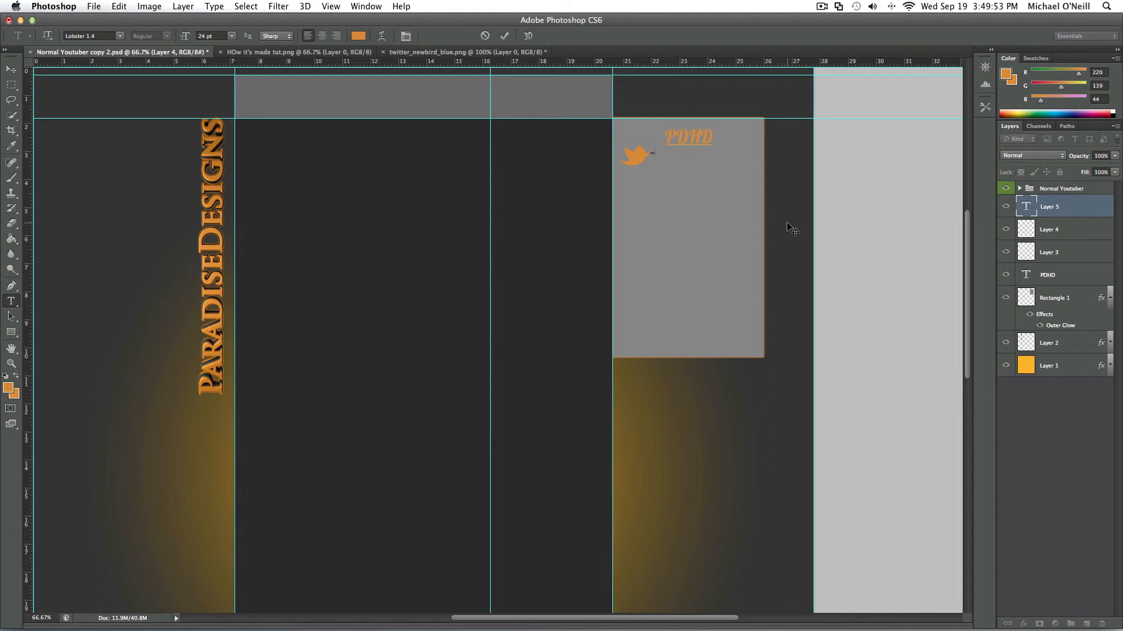
text(@ParadiseDesign1)
click(11, 71)
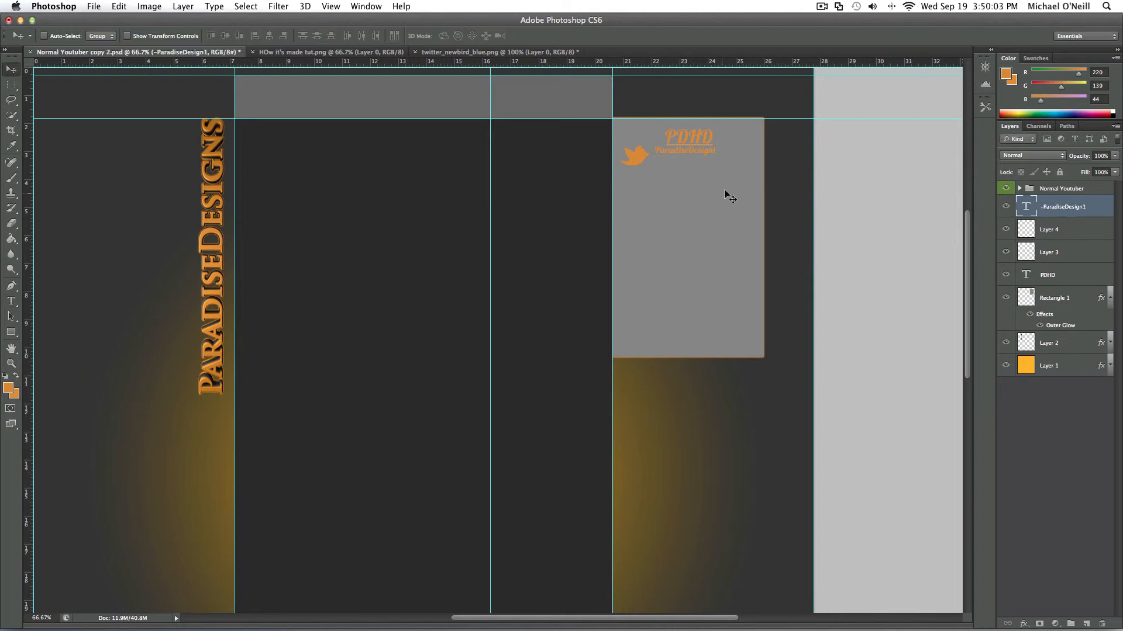
drag(703, 155, 701, 164)
- Add the two-line text "Portfolio:" and "ParadiseDesignsHD.daportfolio.com" below the bird, and shift it to fit inside the gray box
click(11, 301)
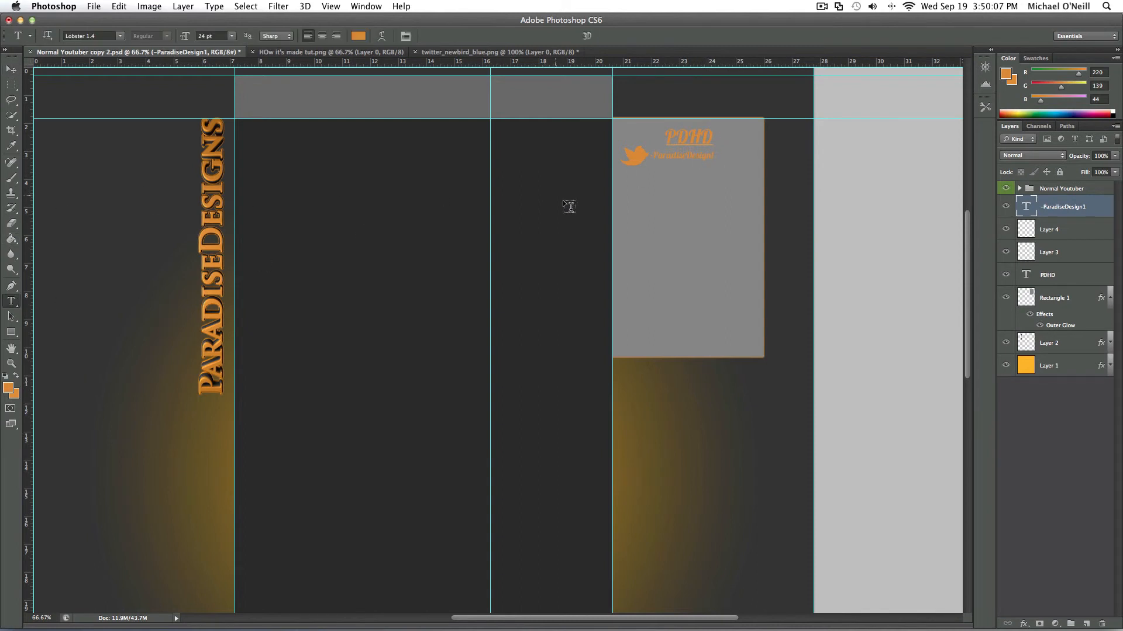
click(625, 185)
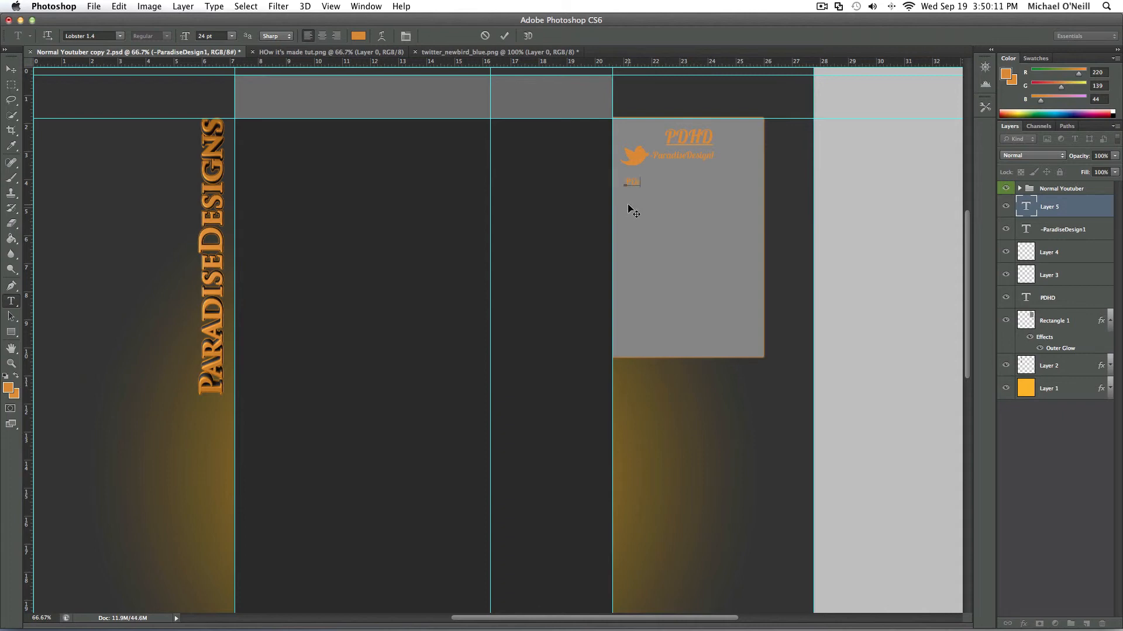
text(folio:)
key(Return)
text(ParadiseDesignsHD.)
click(11, 69)
drag(655, 194, 652, 193)
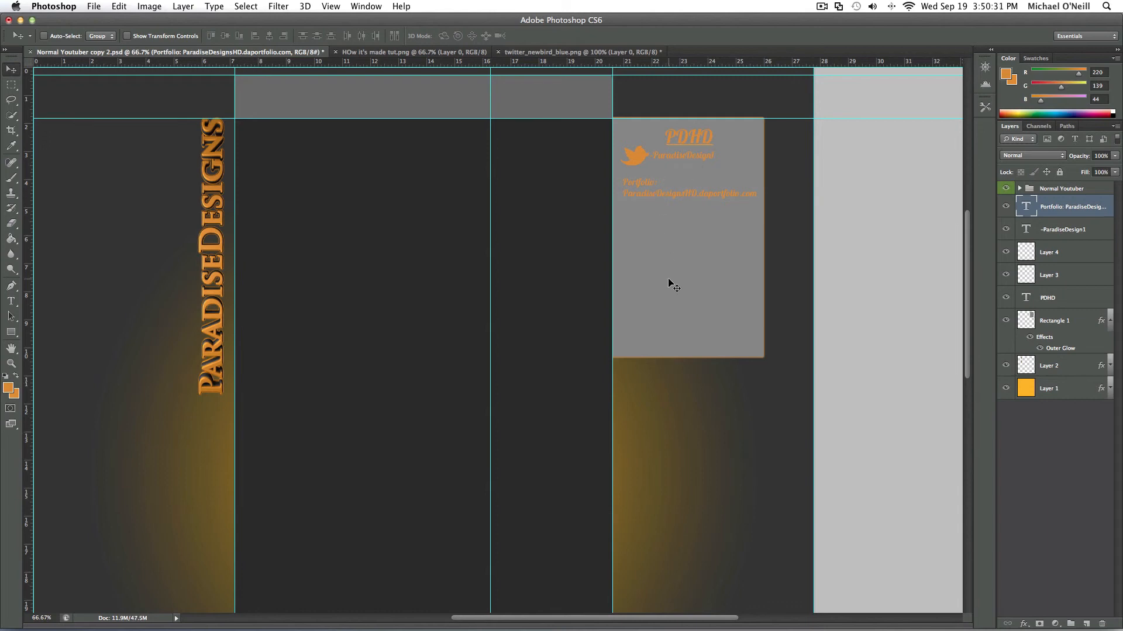
- Draw an orange fleur-de-lis custom shape about 116 by 122 px in the gray box below the portfolio text
click(12, 334)
click(12, 334)
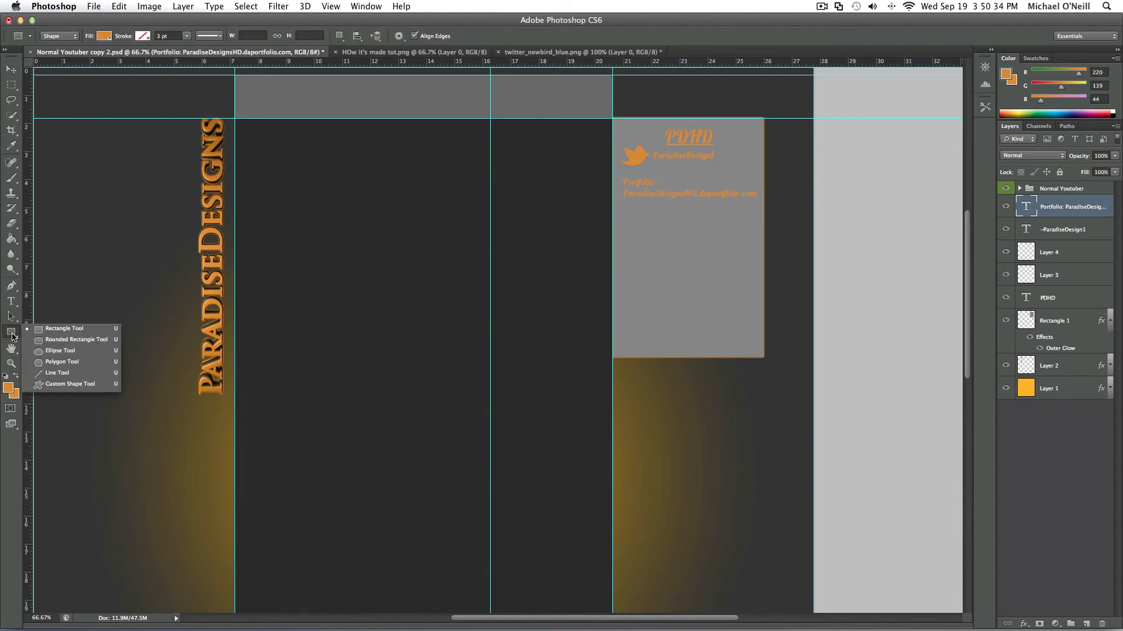
click(79, 384)
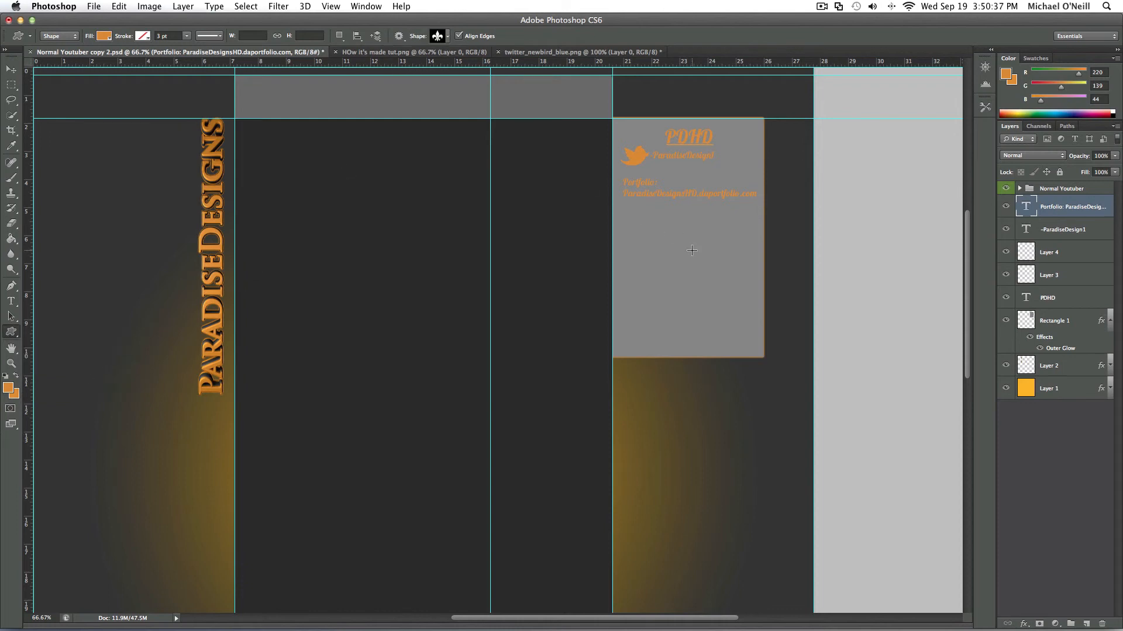
drag(664, 233, 706, 272)
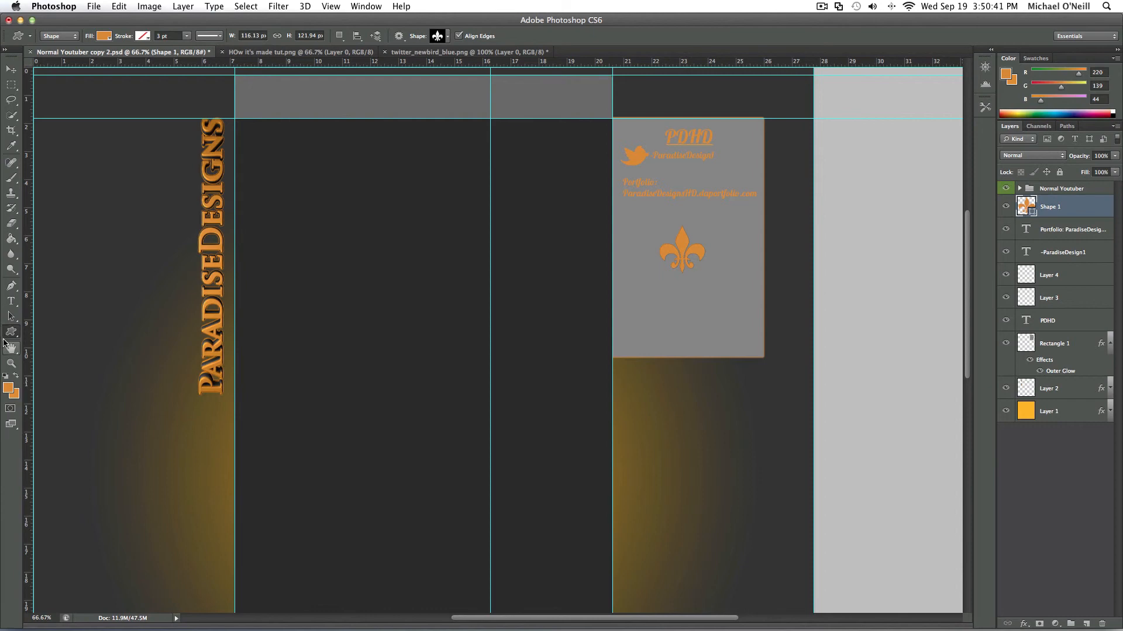
- Add the 18 pt two-line caption "How It's Mase Ep: 1" and "By: iiDreamzzHD", centered just beneath the fleur-de-lis
click(11, 302)
click(650, 283)
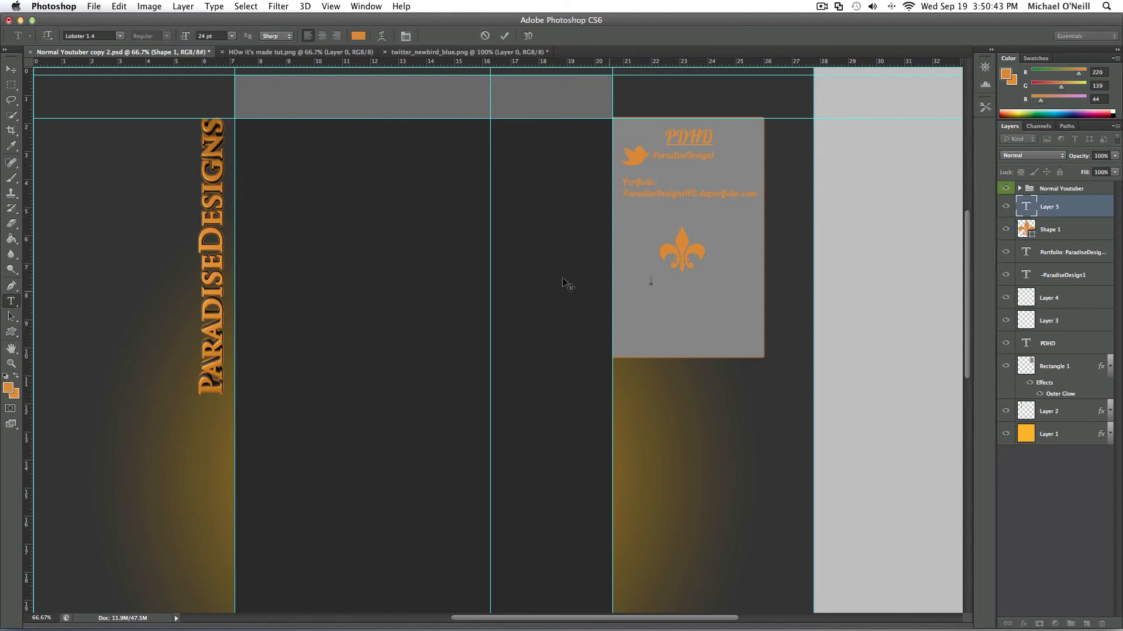
click(233, 39)
click(230, 112)
text(Des)
text( by )
text(MedeanHD)
click(14, 69)
drag(676, 295, 682, 289)
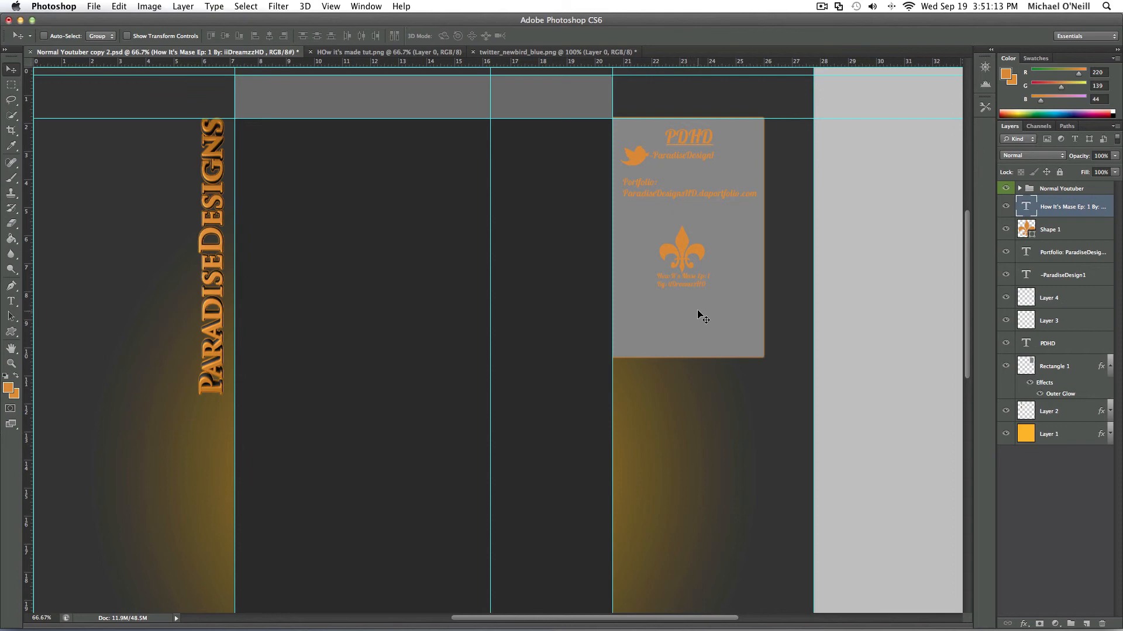
- Correct the word "Mase" to "Made" in the caption under the fleur-de-lis
click(11, 301)
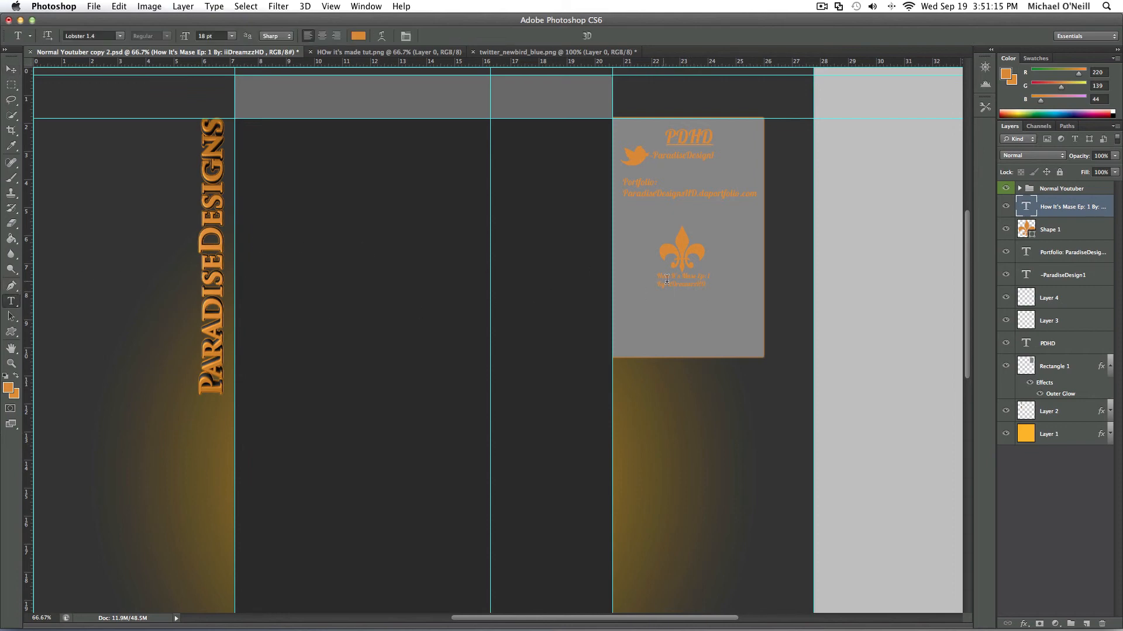
click(700, 280)
double_click(694, 276)
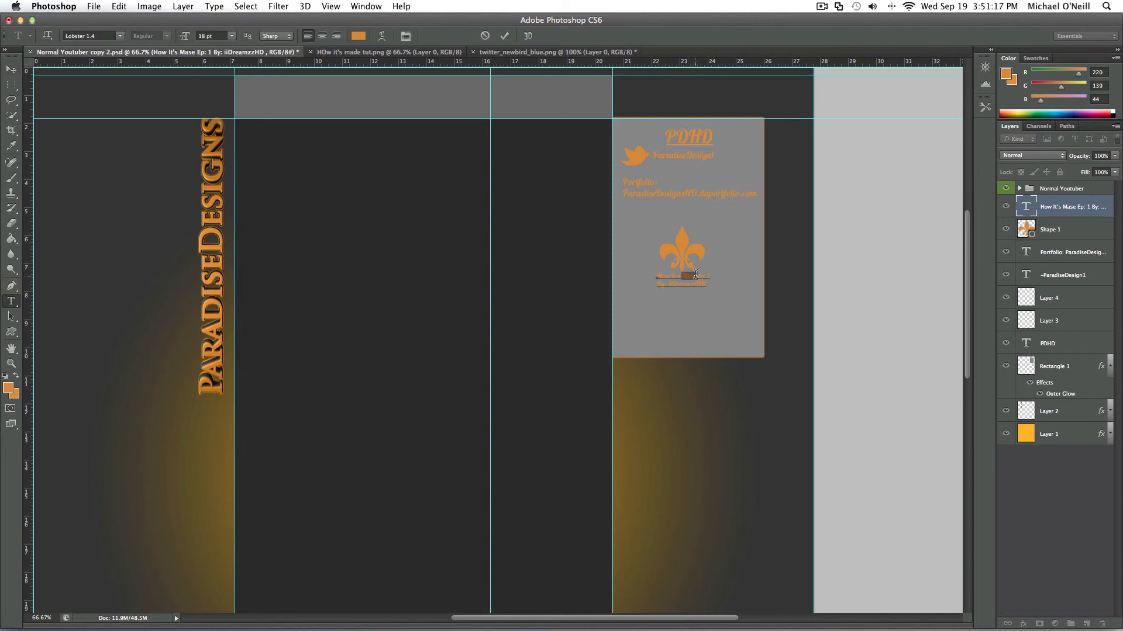
text(M)
click(13, 72)
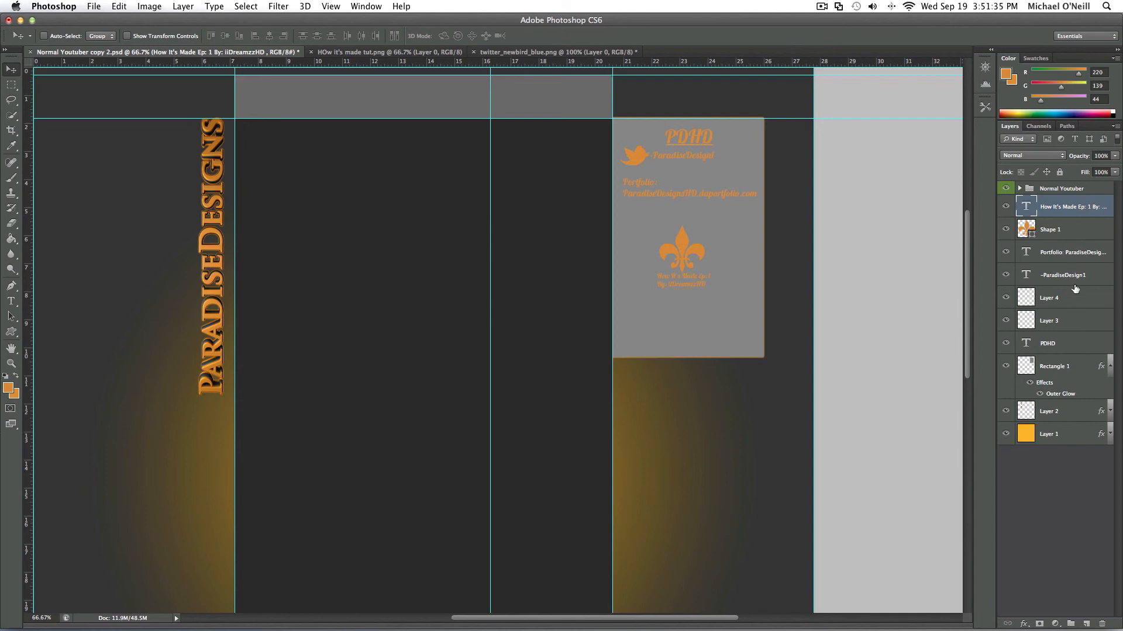
- Scale the gray box on Rectangle 1 to about 86.6% width and 87.6% height, aligning its inner edge with the vertical guide
click(1078, 367)
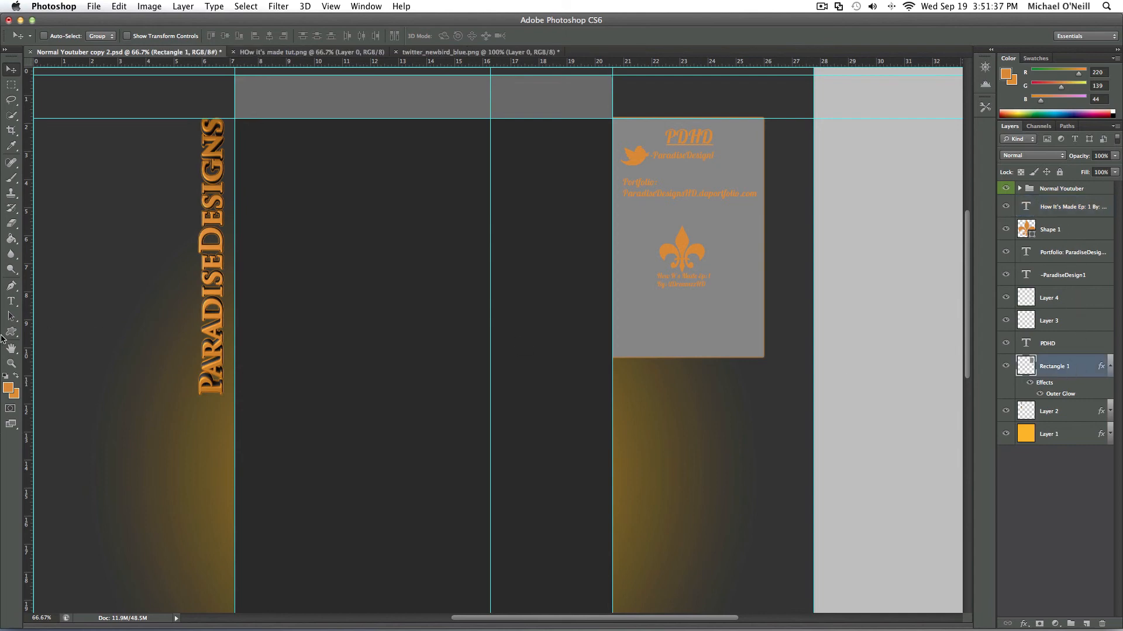
key(super+t)
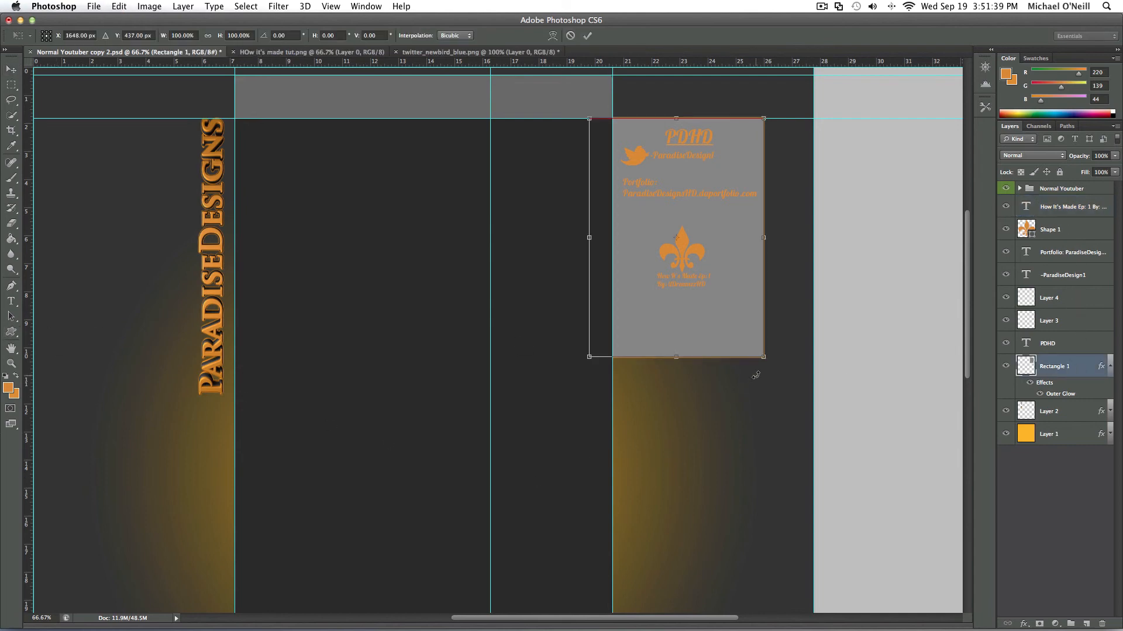
drag(759, 351, 767, 324)
drag(738, 287, 763, 325)
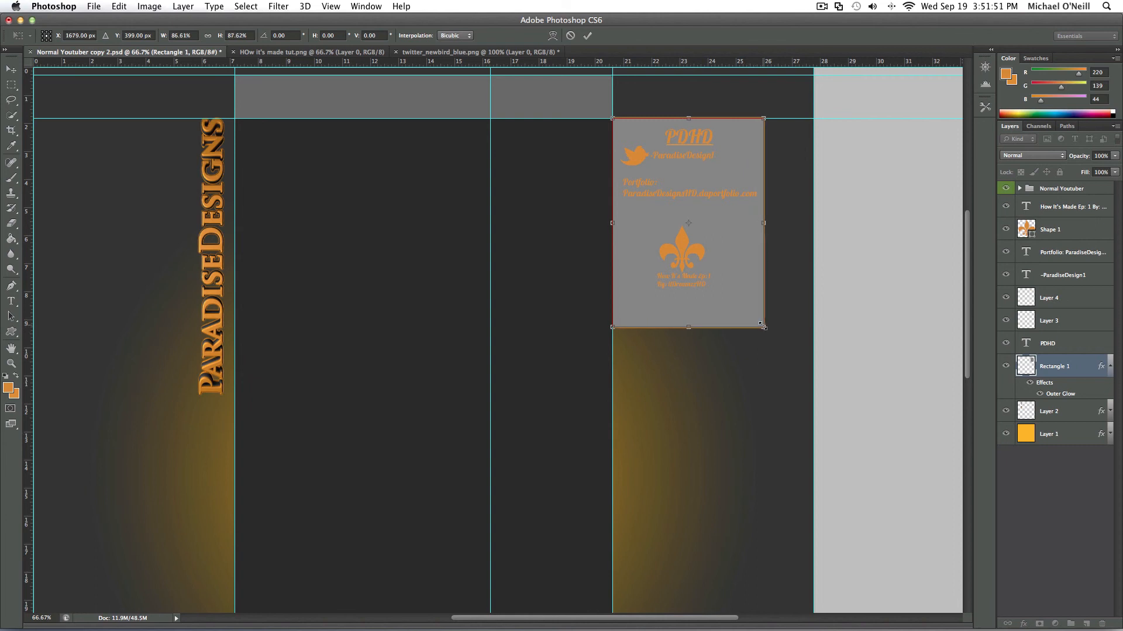
click(11, 70)
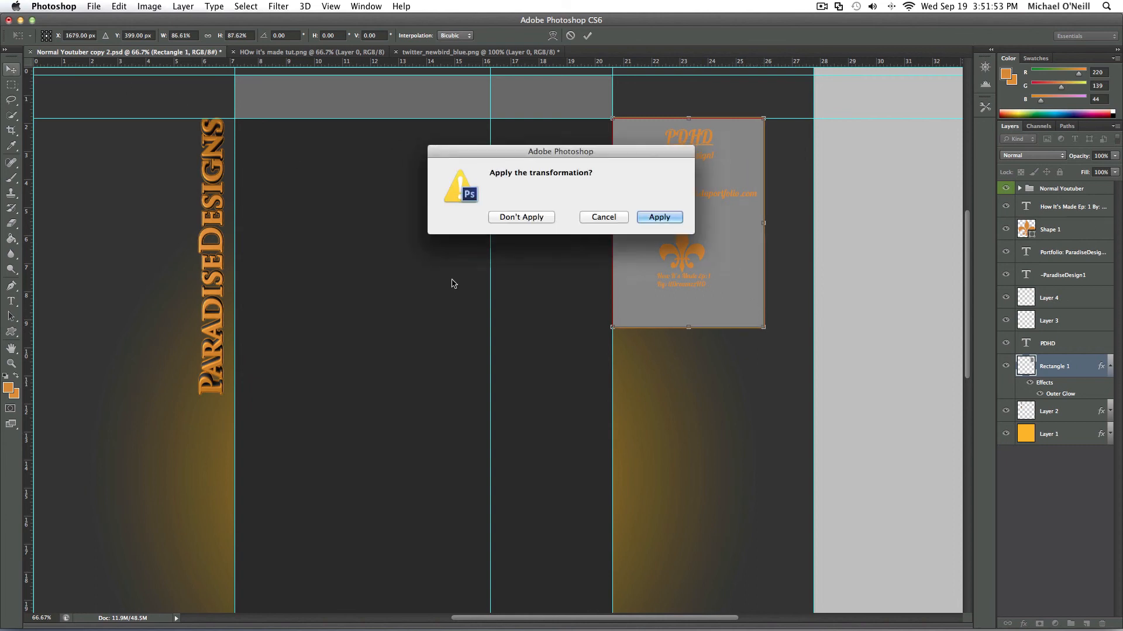
click(658, 217)
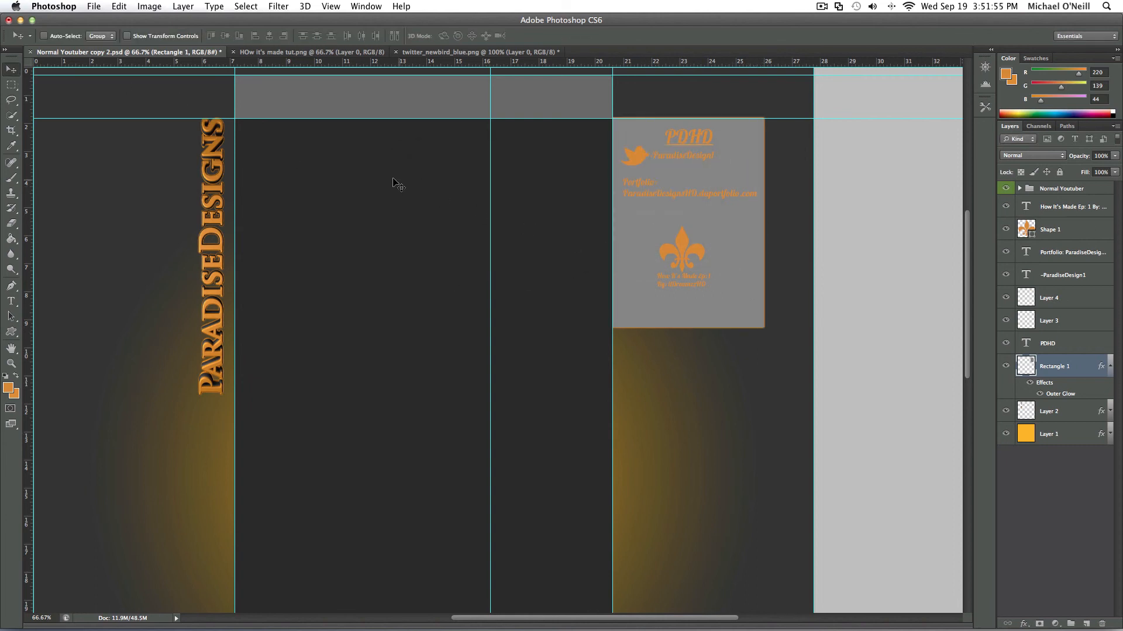
- Close HOw it's made tut.png and open How It's made EP1 Example.jpg from the Finished Products folder inside Designs
click(233, 52)
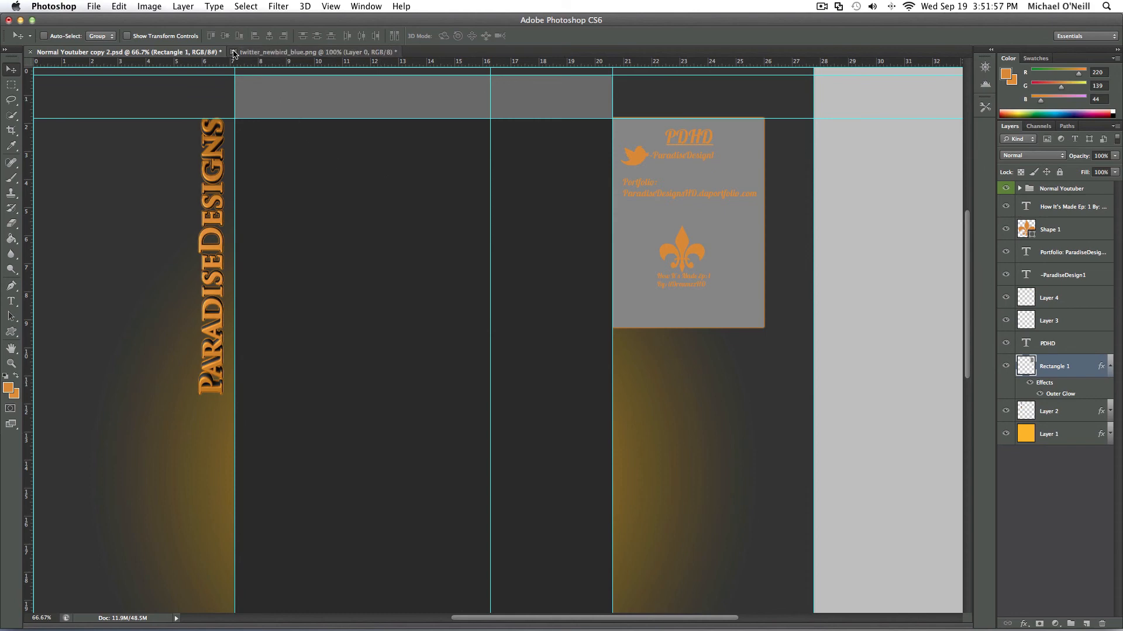
click(89, 7)
click(102, 28)
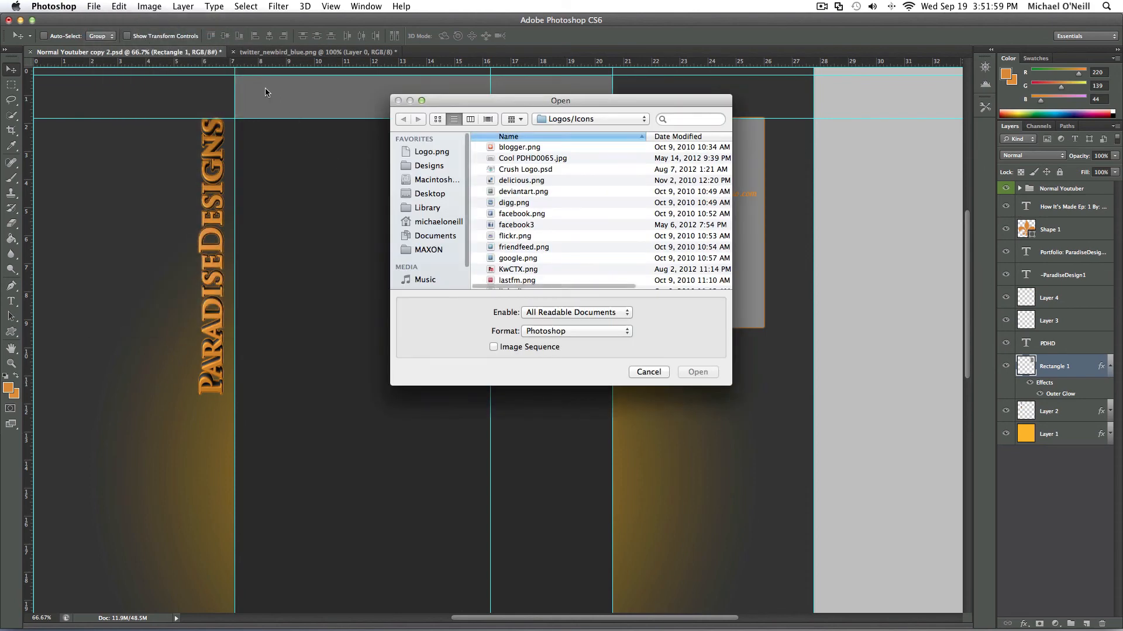
click(427, 166)
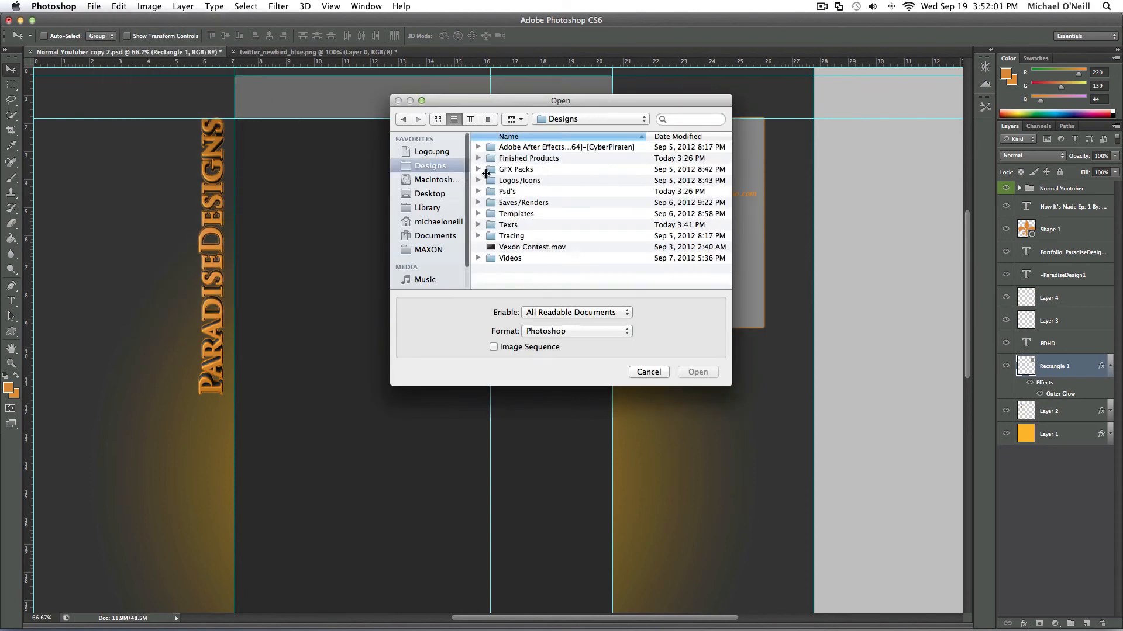
double_click(532, 159)
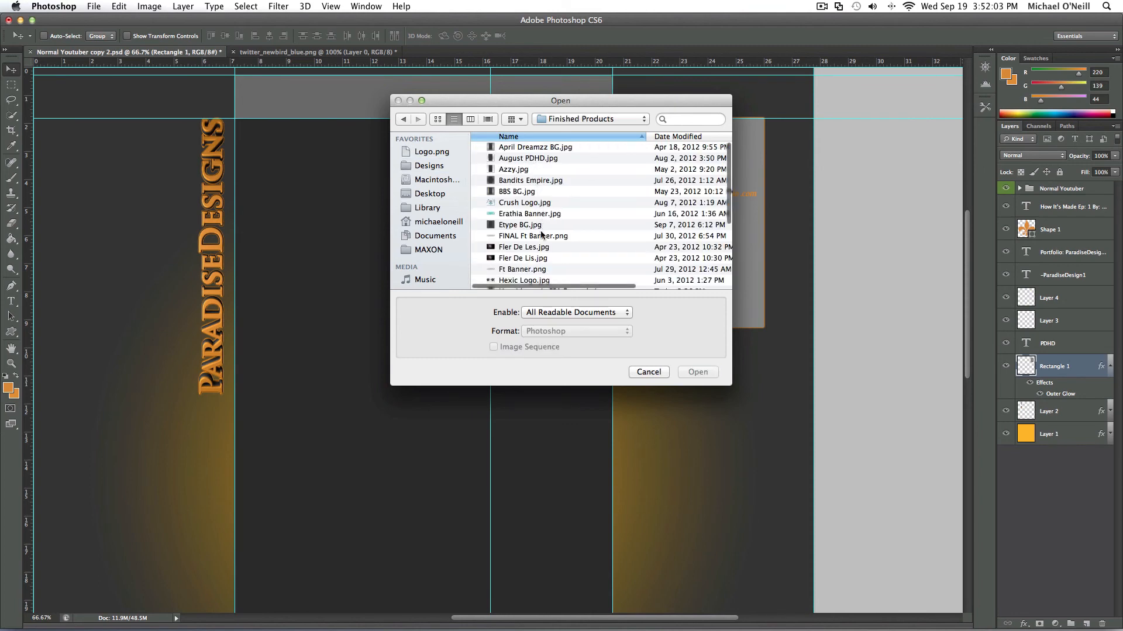
scroll(569, 246, down, 3)
click(608, 260)
double_click(609, 260)
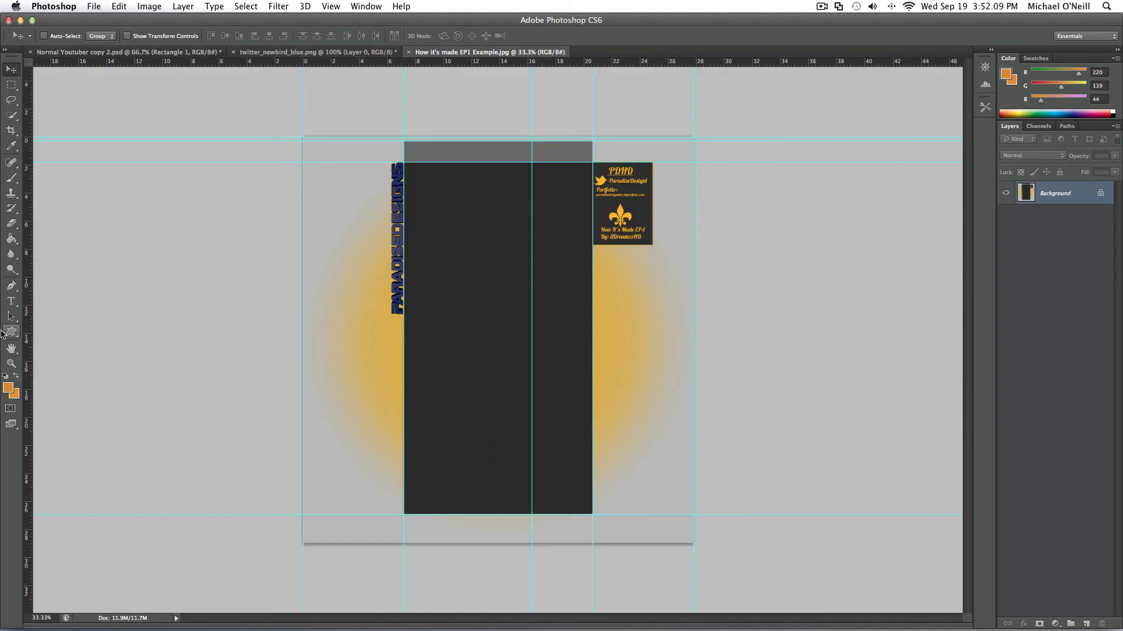
- Fit the example image on screen and close twitter_newbird_blue.png without saving
click(11, 365)
right_click(393, 342)
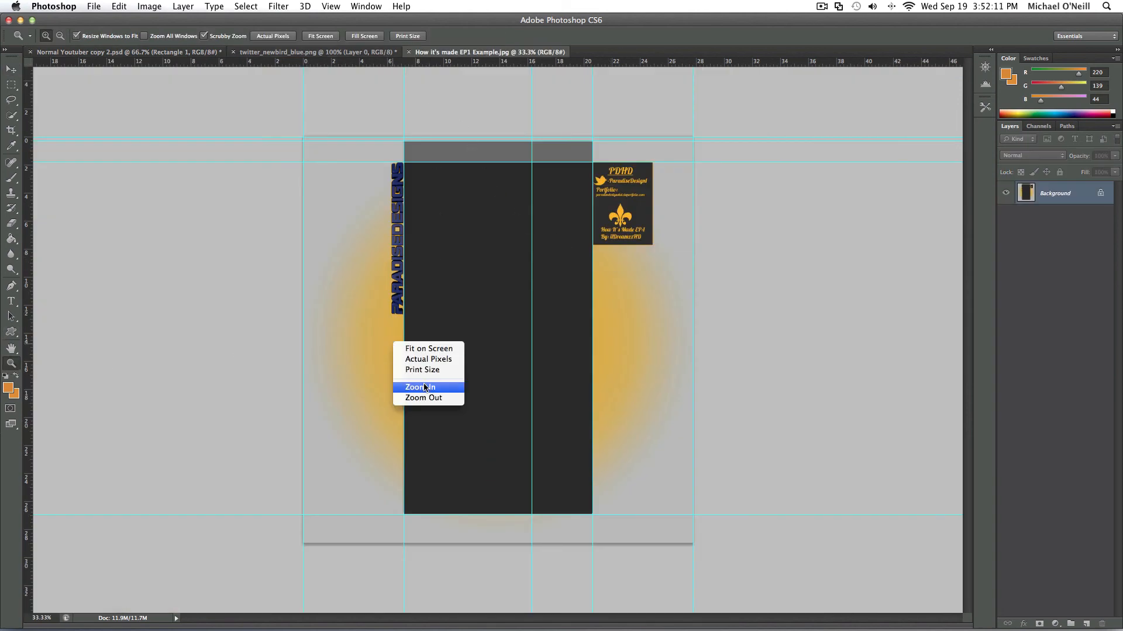
click(430, 349)
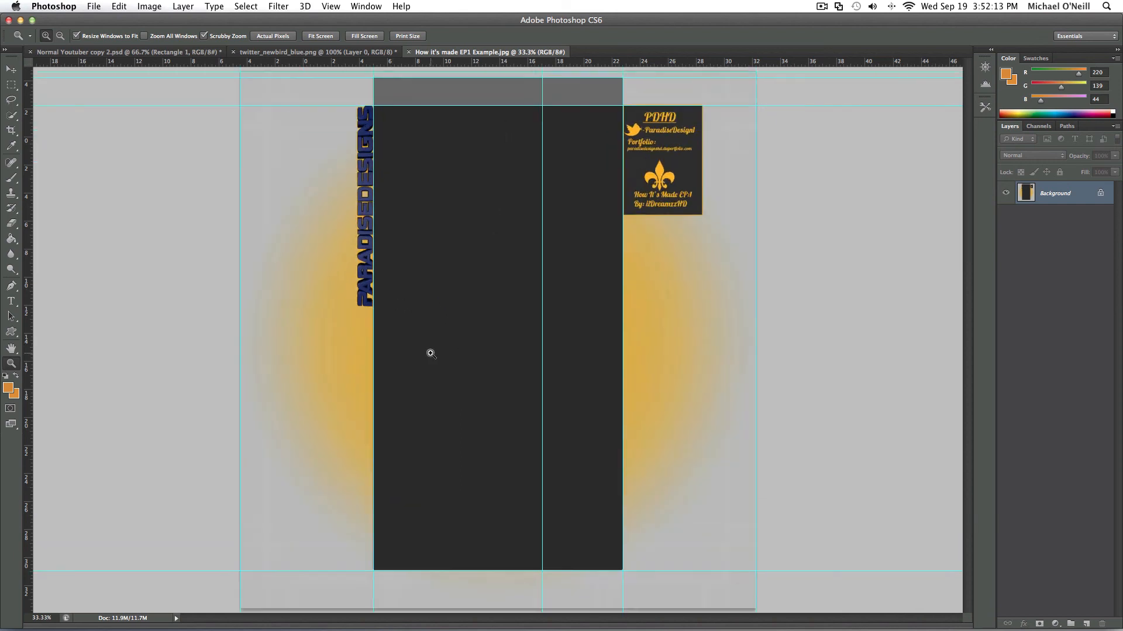
click(232, 52)
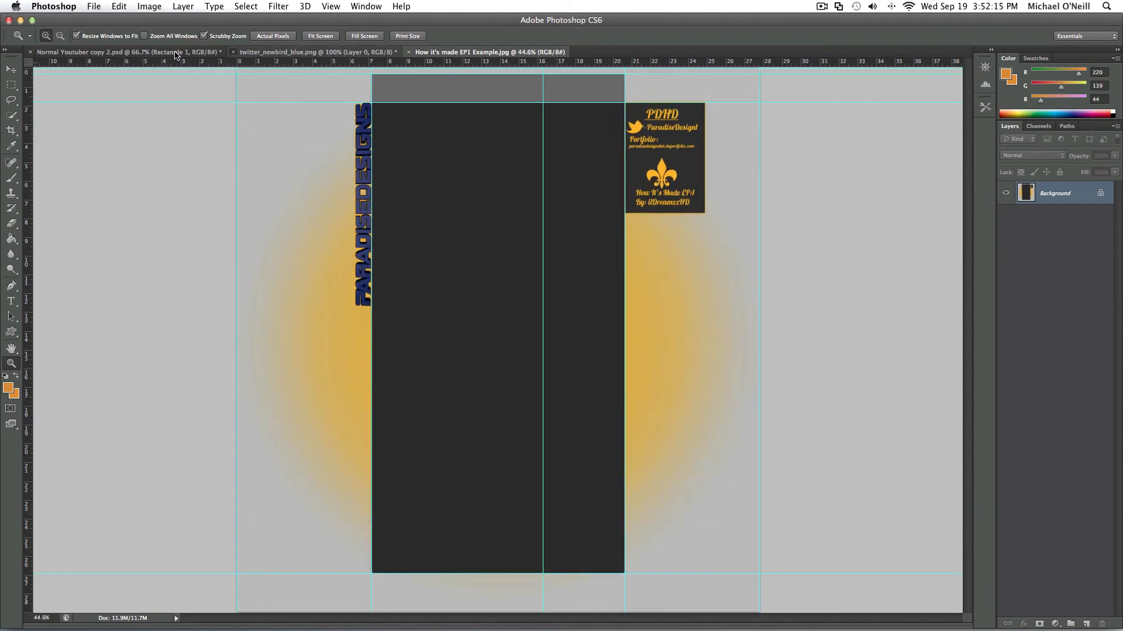
click(525, 221)
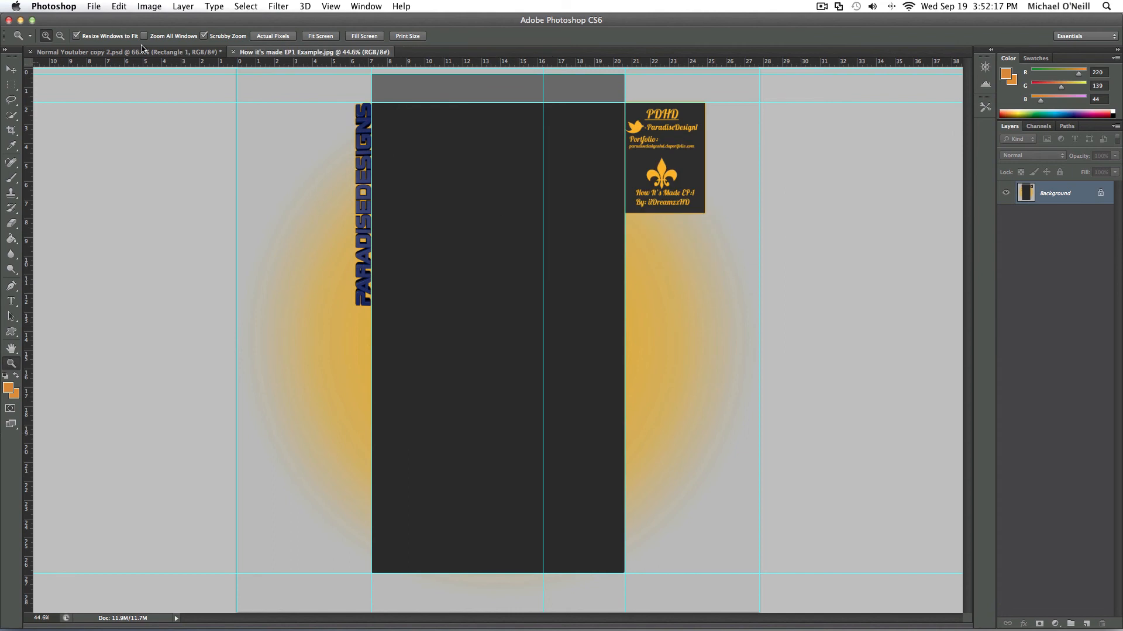
- Fit Normal Youtuber copy 2.psd on screen and compare its layout with How It's made EP1 Example.jpg
click(155, 56)
right_click(356, 309)
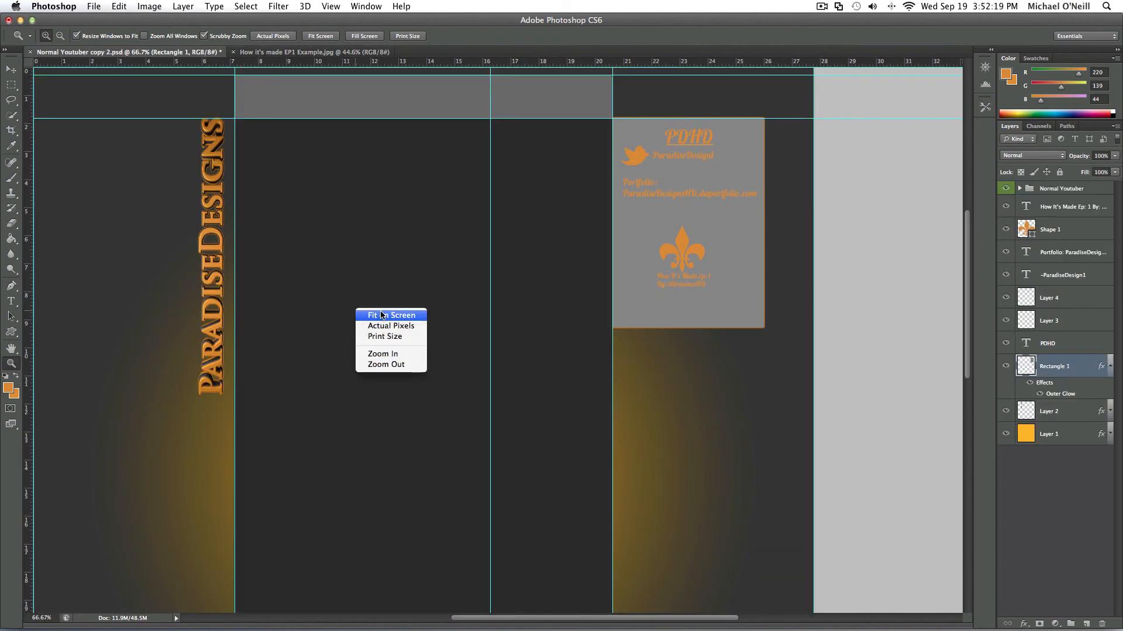
click(381, 312)
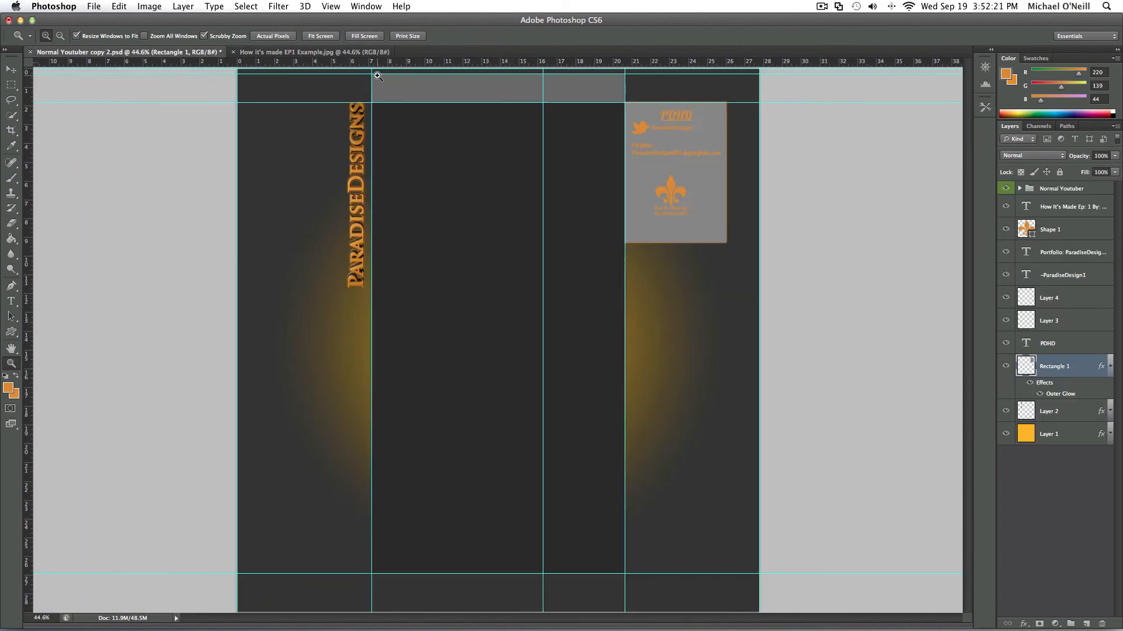
click(357, 54)
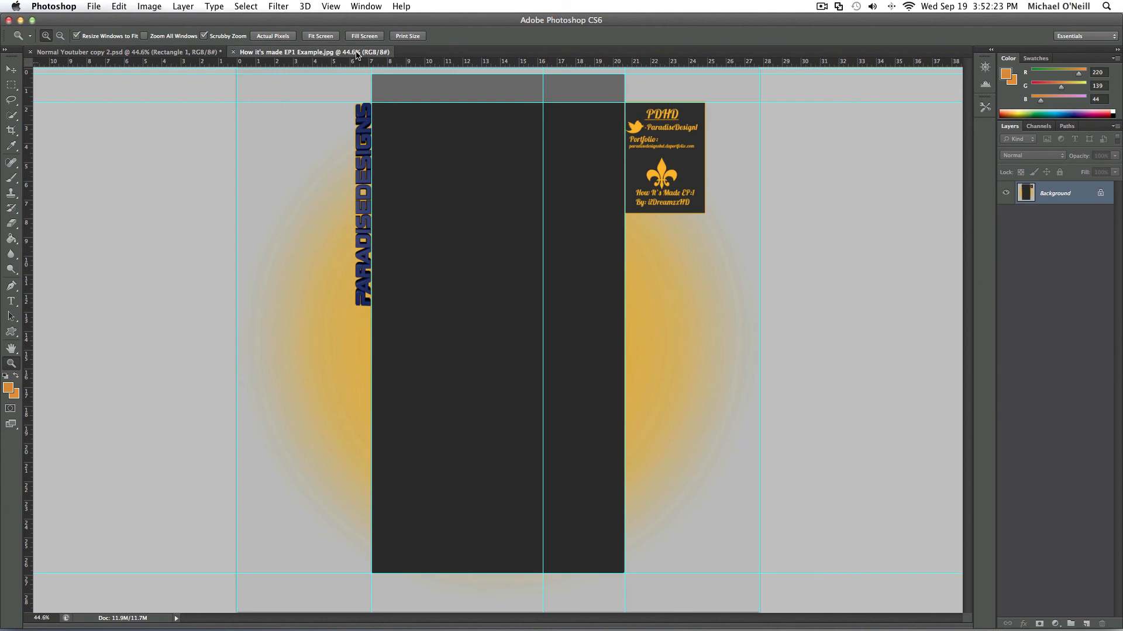
key(ctrl+Tab)
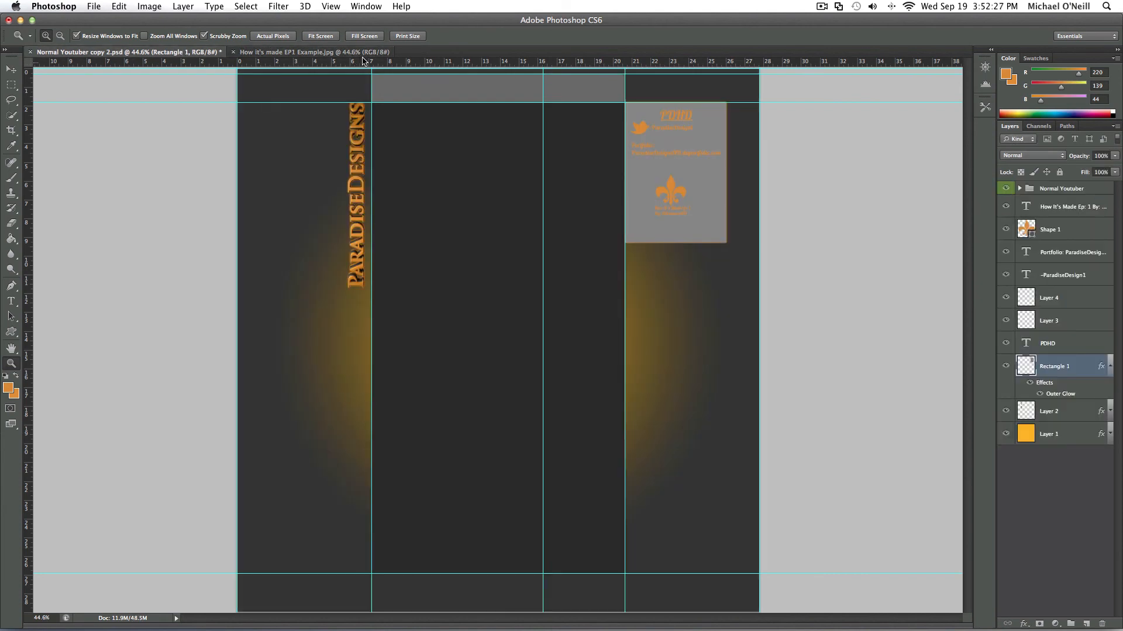